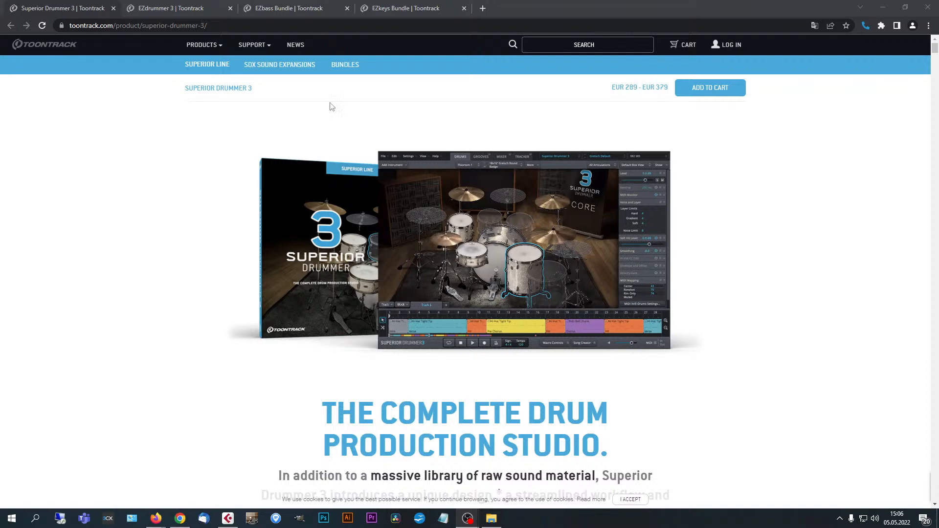
Open the SDX Sound Expansions catalogue of the Superior line and look through the available expansions.
{"action": "left_click", "coordinate": [292, 59]}
{"action": "left_click", "coordinate": [299, 70]}
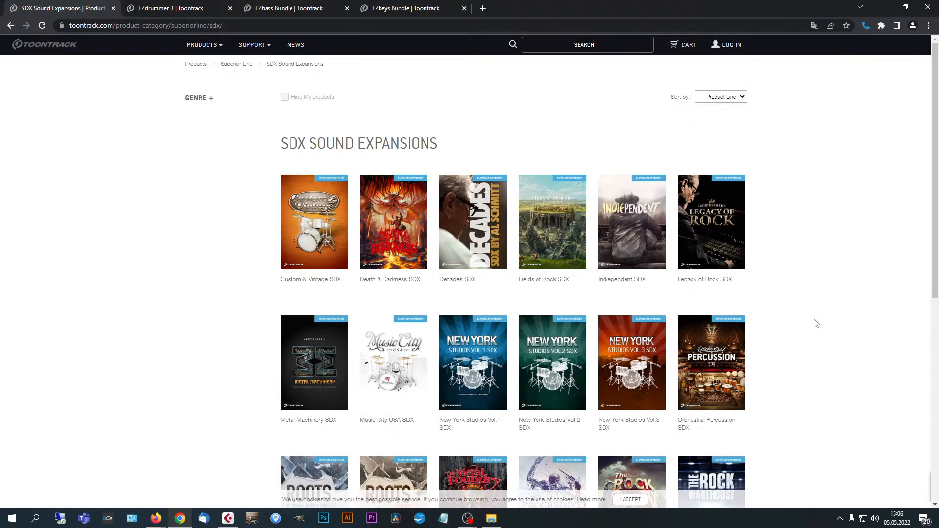
{"action": "scroll", "coordinate": [815, 323], "scroll_direction": "down", "scroll_amount": 1}
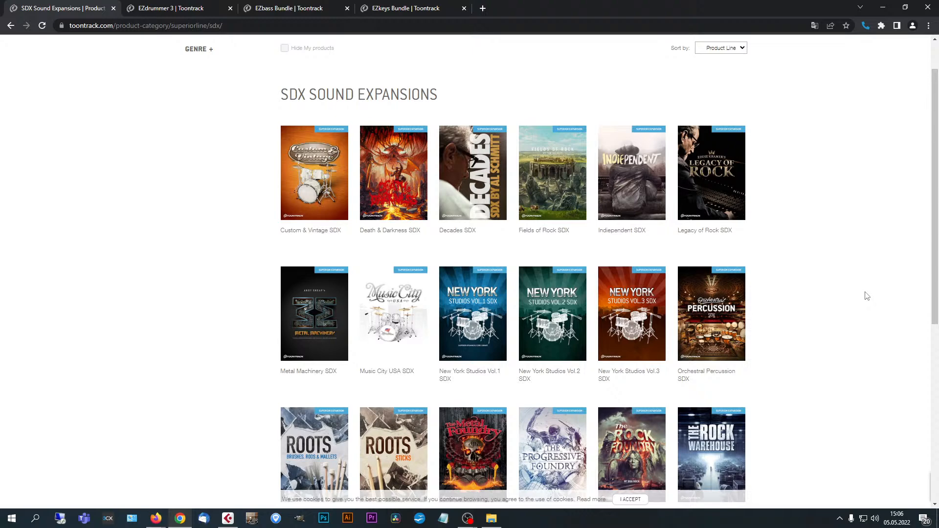
{"action": "scroll", "coordinate": [868, 317], "scroll_direction": "down", "scroll_amount": 2}
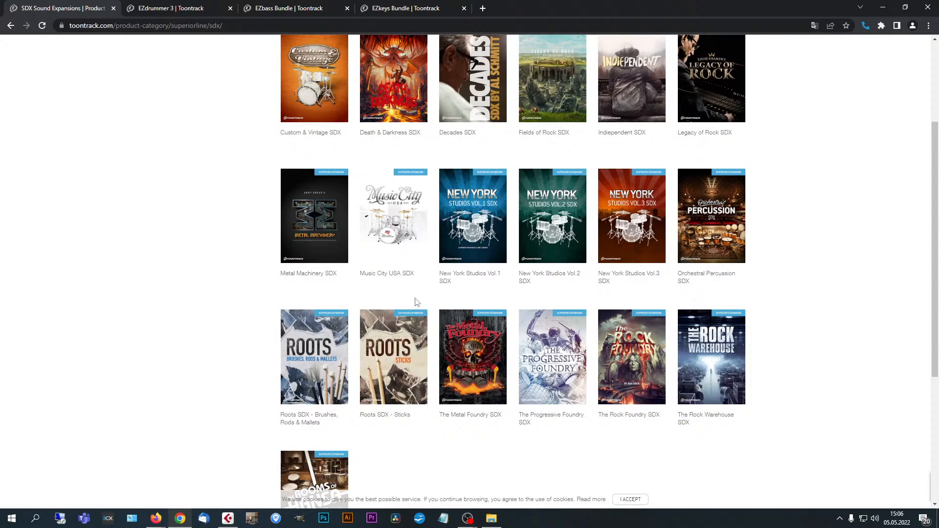
{"action": "scroll", "coordinate": [416, 302], "scroll_direction": "up", "scroll_amount": 2}
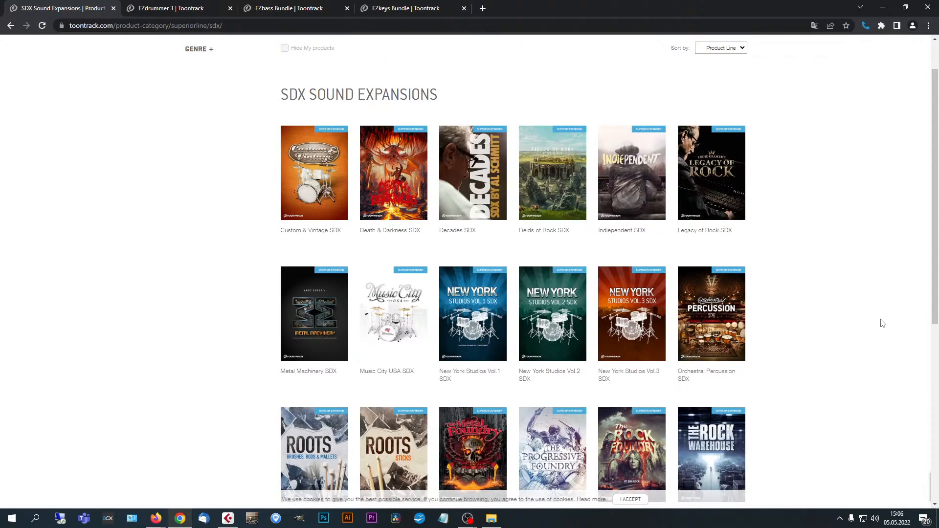
{"action": "scroll", "coordinate": [880, 322], "scroll_direction": "down", "scroll_amount": 1}
{"action": "scroll", "coordinate": [879, 320], "scroll_direction": "down", "scroll_amount": 2}
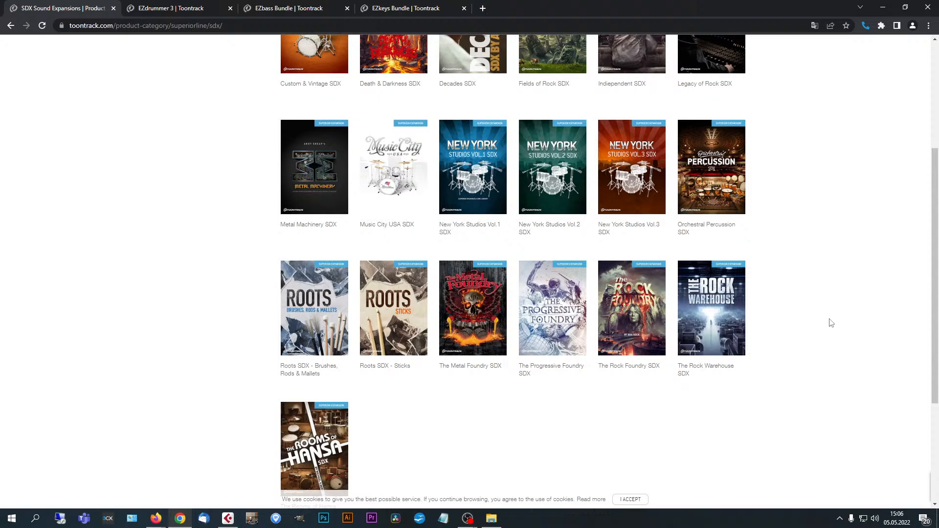
{"action": "scroll", "coordinate": [831, 323], "scroll_direction": "up", "scroll_amount": 4}
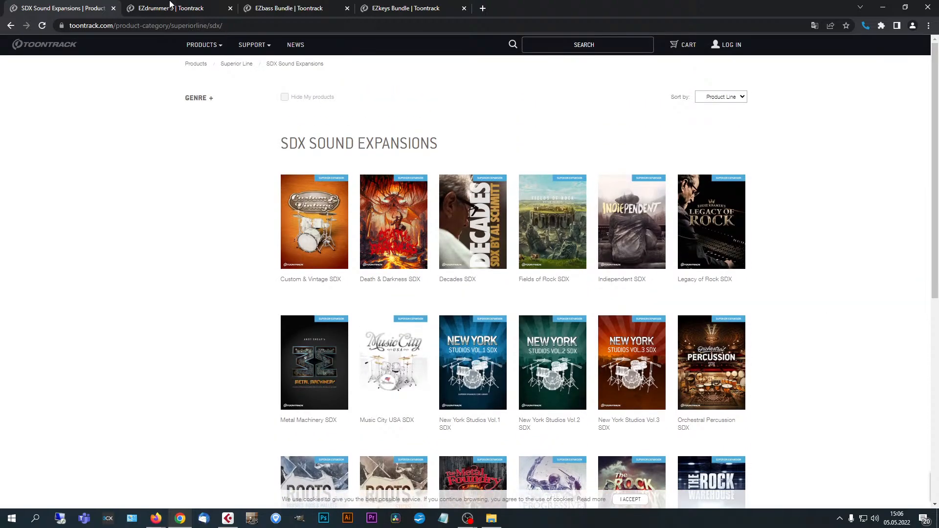
Look over the EZdrummer 3 product page and the EZbass bundle with its EBX Sound Expansions catalogue.
{"action": "left_click", "coordinate": [186, 12]}
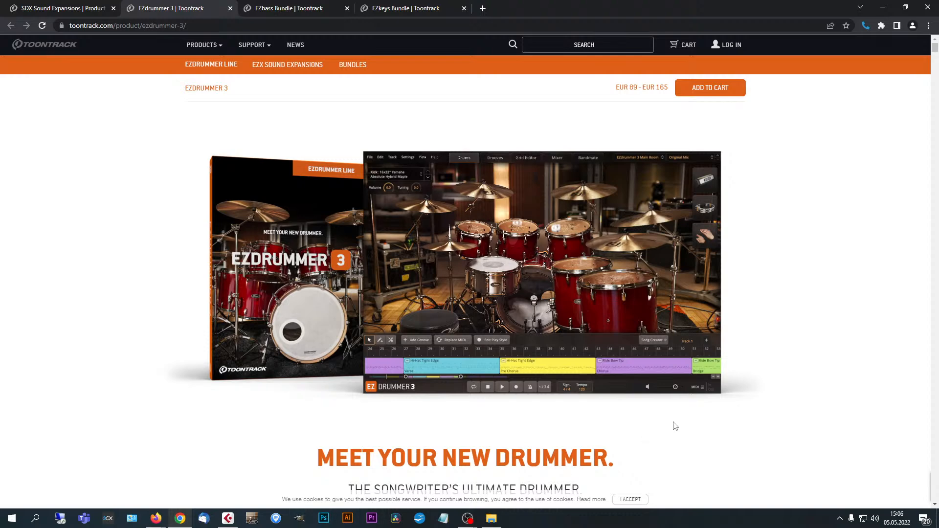
{"action": "left_click", "coordinate": [304, 8]}
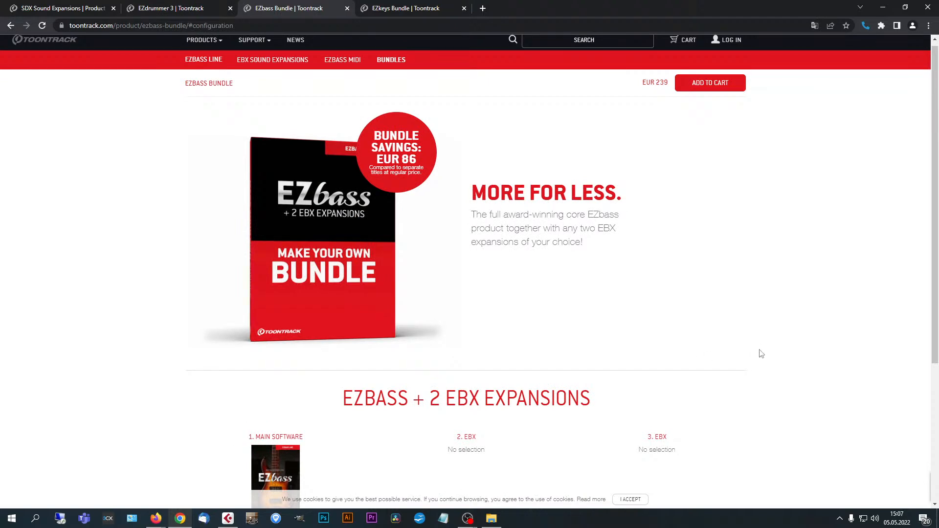
{"action": "scroll", "coordinate": [761, 353], "scroll_direction": "down", "scroll_amount": 4}
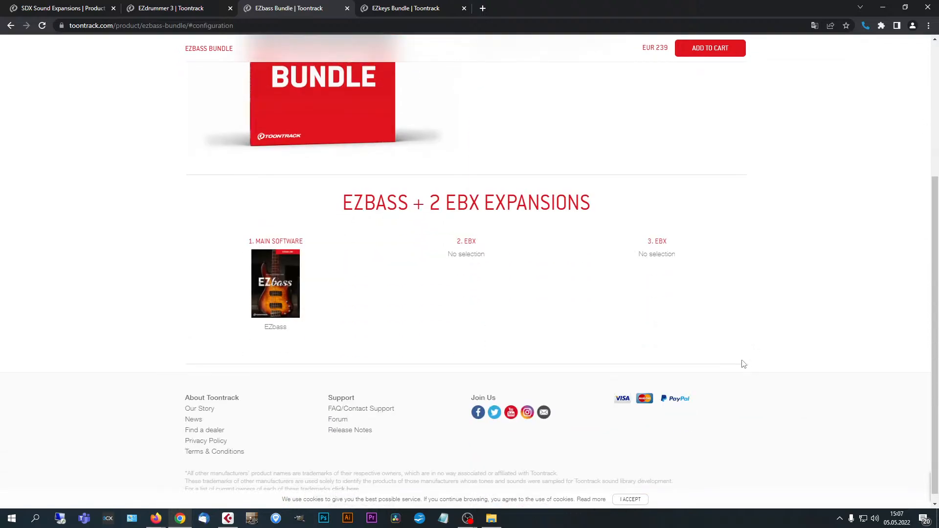
{"action": "scroll", "coordinate": [743, 364], "scroll_direction": "up", "scroll_amount": 2}
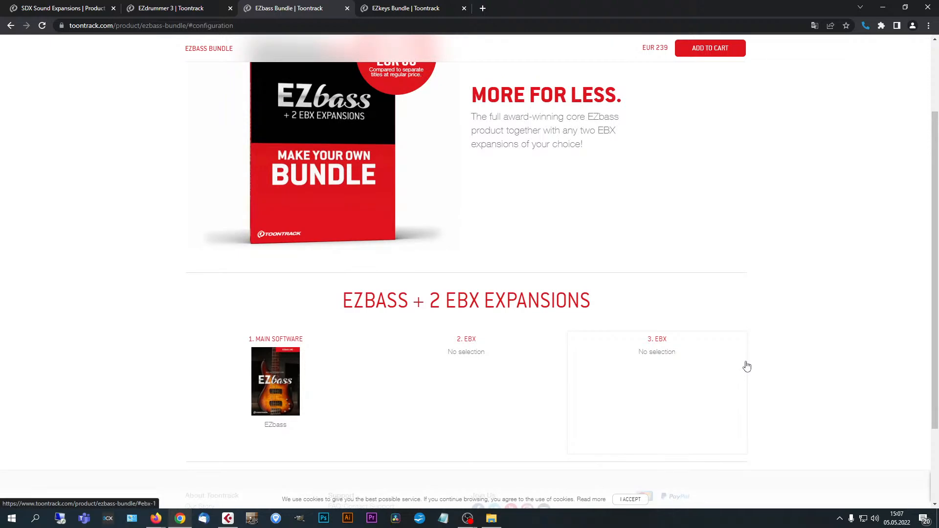
{"action": "scroll", "coordinate": [746, 366], "scroll_direction": "up", "scroll_amount": 2}
{"action": "scroll", "coordinate": [745, 367], "scroll_direction": "down", "scroll_amount": 1}
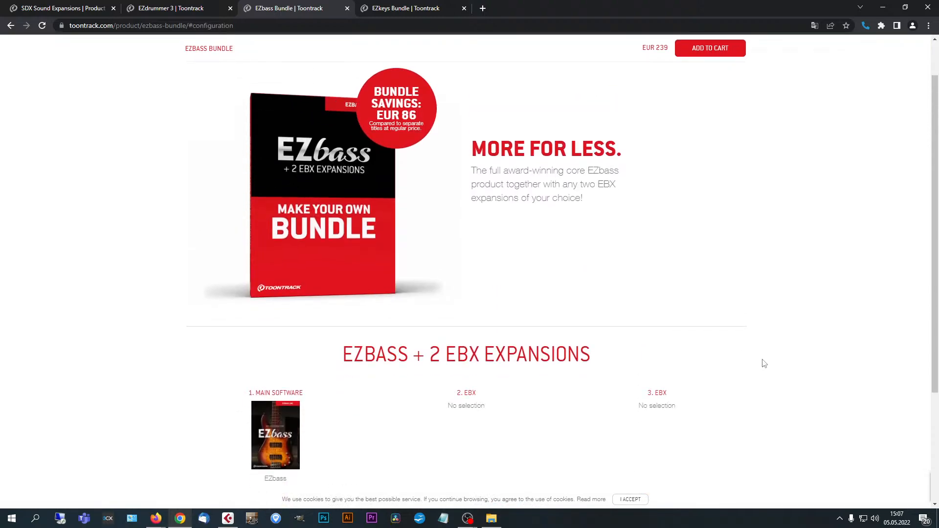
{"action": "scroll", "coordinate": [763, 366], "scroll_direction": "up", "scroll_amount": 1}
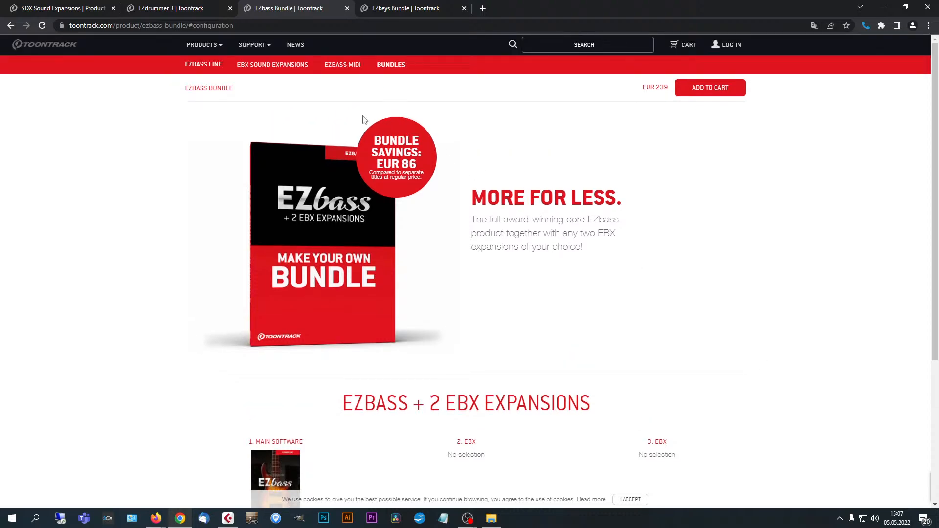
{"action": "left_click", "coordinate": [277, 65]}
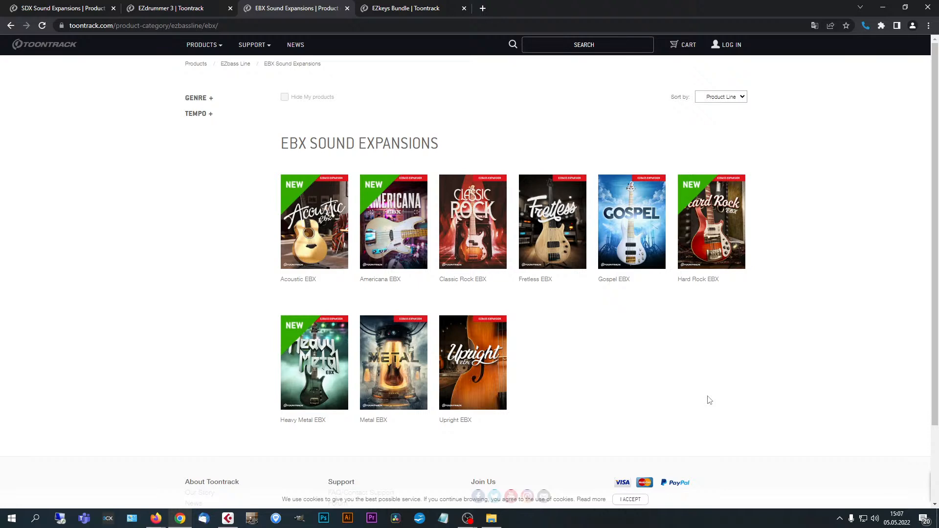
View the EZkeys Bundle offer and look through the EZkeys Line overview page.
{"action": "left_click", "coordinate": [421, 8]}
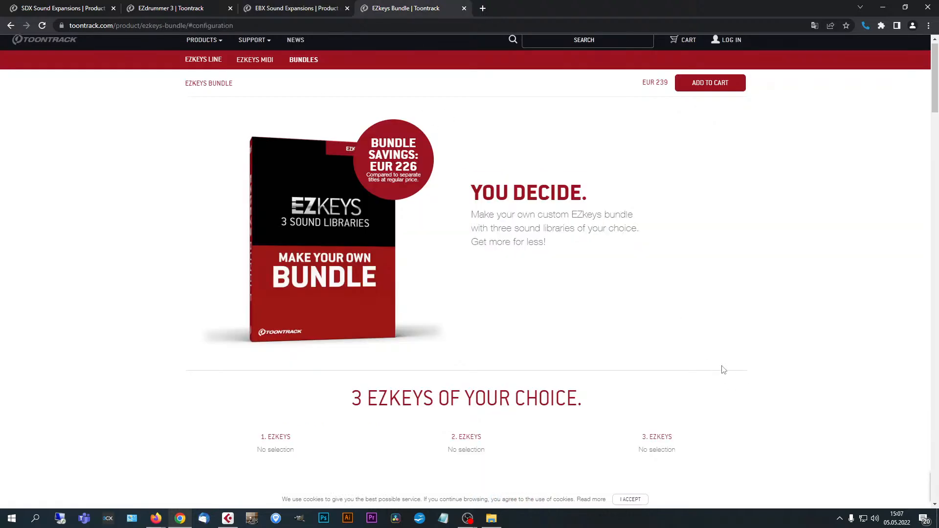
{"action": "scroll", "coordinate": [729, 368], "scroll_direction": "up", "scroll_amount": 1}
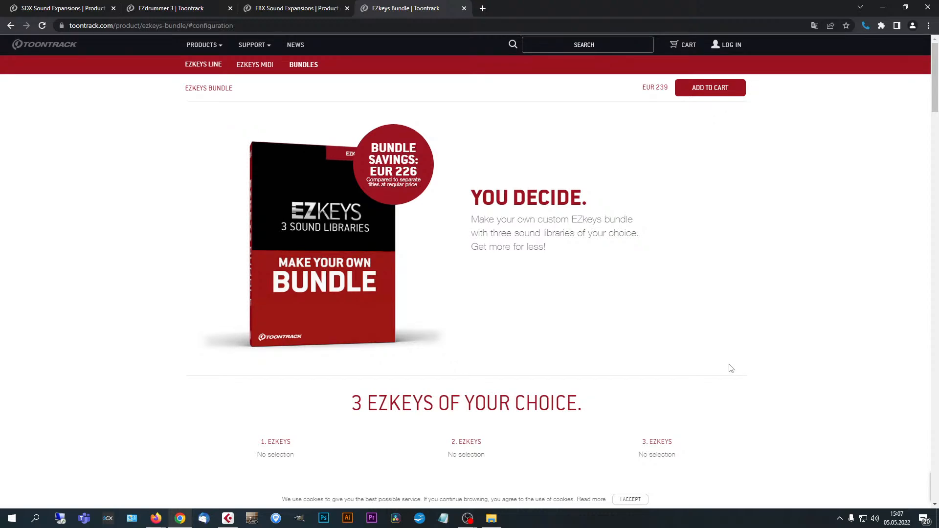
{"action": "left_click", "coordinate": [209, 66]}
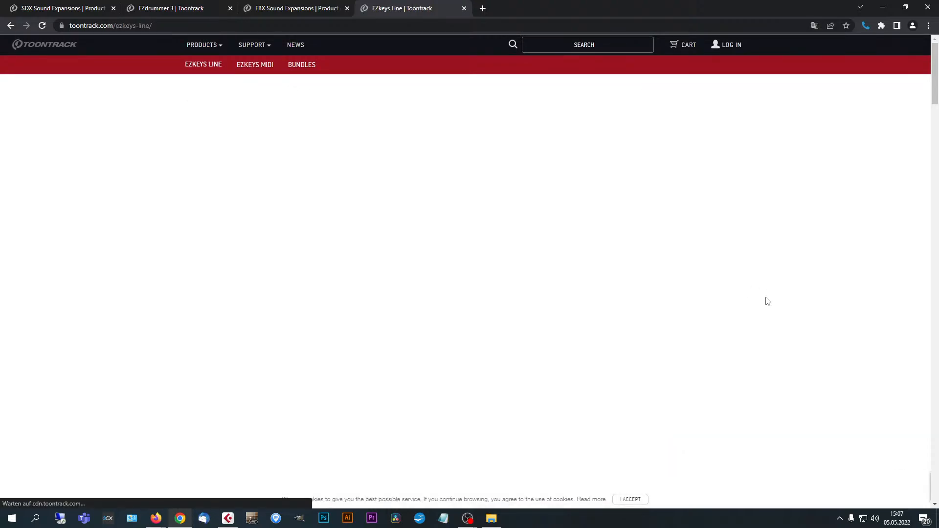
{"action": "scroll", "coordinate": [771, 323], "scroll_direction": "down", "scroll_amount": 2}
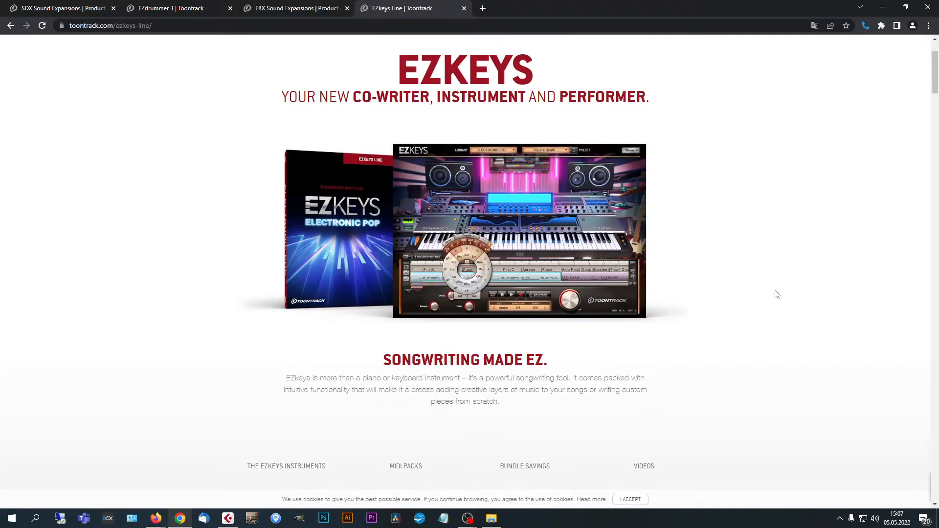
{"action": "scroll", "coordinate": [777, 292], "scroll_direction": "down", "scroll_amount": 3}
{"action": "scroll", "coordinate": [784, 294], "scroll_direction": "up", "scroll_amount": 3}
{"action": "scroll", "coordinate": [792, 328], "scroll_direction": "down", "scroll_amount": 5}
{"action": "scroll", "coordinate": [778, 327], "scroll_direction": "up", "scroll_amount": 1}
{"action": "scroll", "coordinate": [780, 332], "scroll_direction": "up", "scroll_amount": 4}
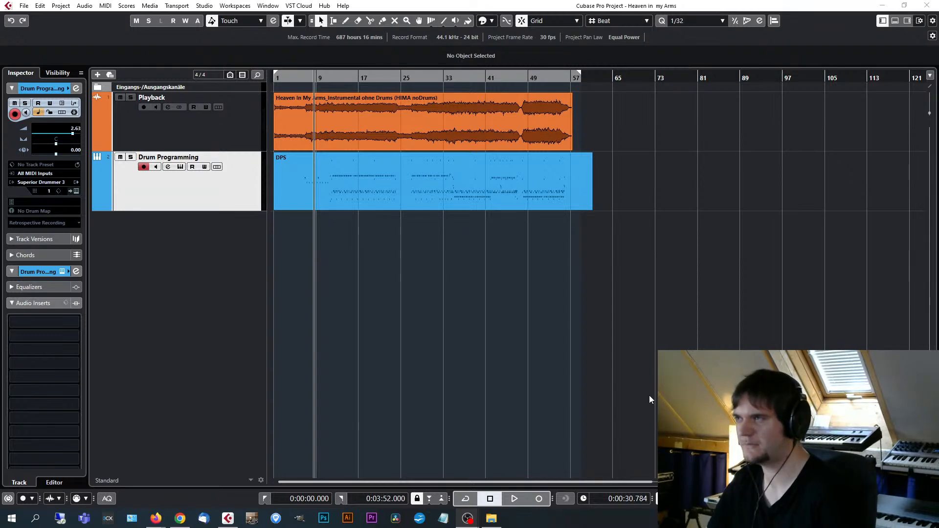
Open the Superior Drummer 3 instrument window of the Drum Programming track and reposition it over the project.
{"action": "left_click", "coordinate": [224, 211]}
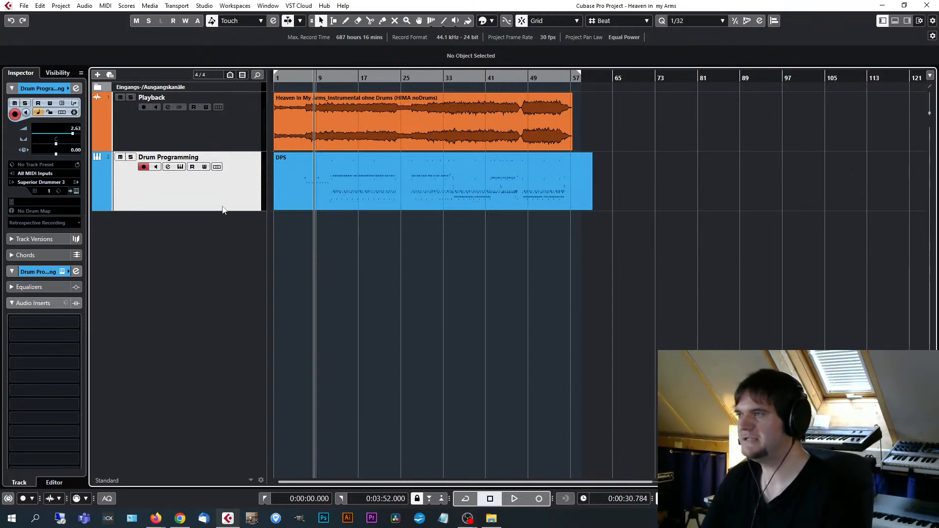
{"action": "left_click", "coordinate": [76, 191]}
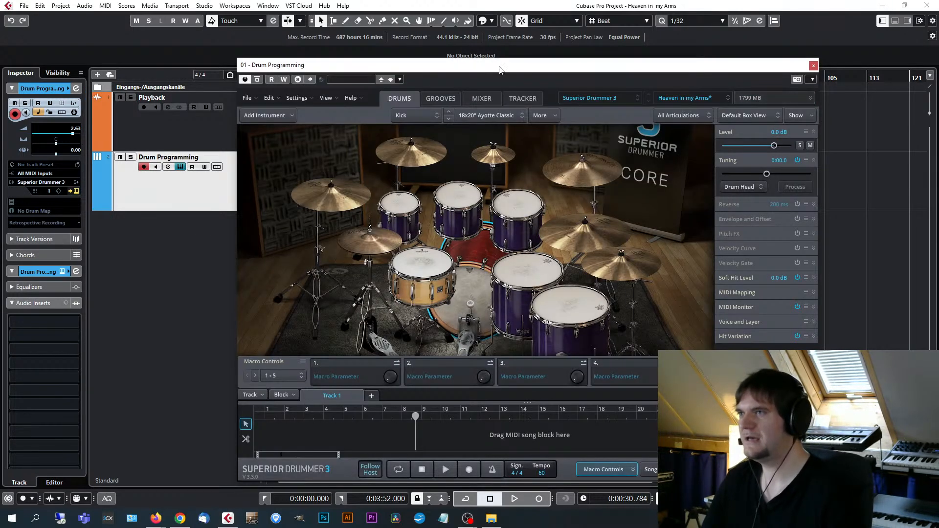
{"action": "left_click_drag", "start_coordinate": [556, 67], "coordinate": [530, 57]}
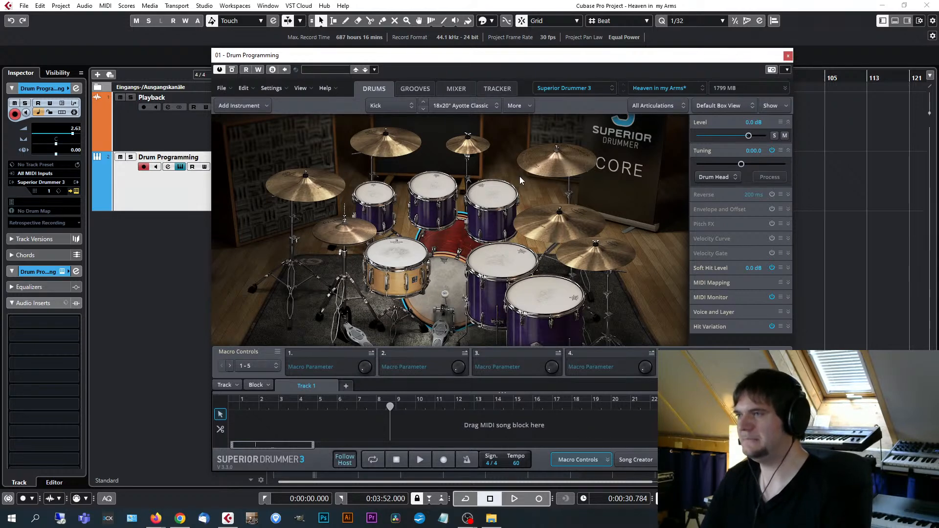
{"action": "left_click_drag", "start_coordinate": [444, 58], "coordinate": [463, 56]}
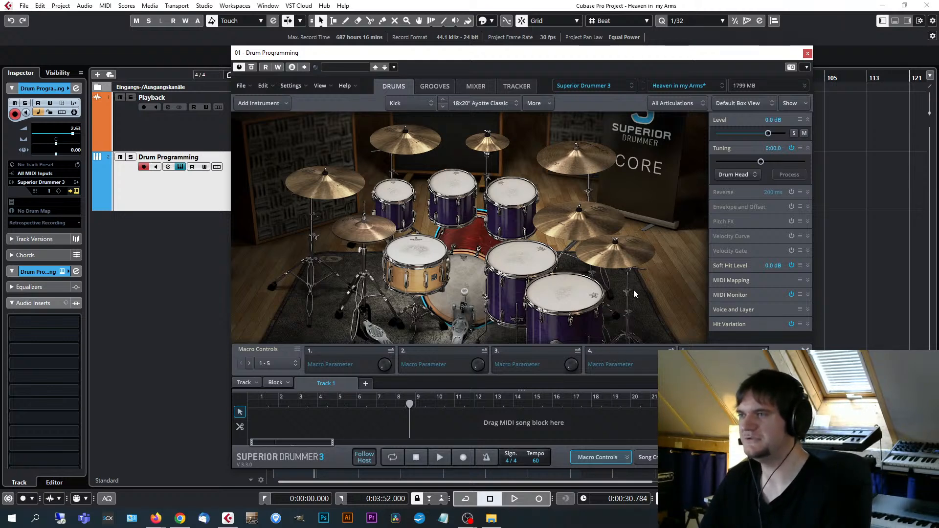
Examine the list of alternative snare drums for the kit's snare without replacing it.
{"action": "right_click", "coordinate": [423, 275]}
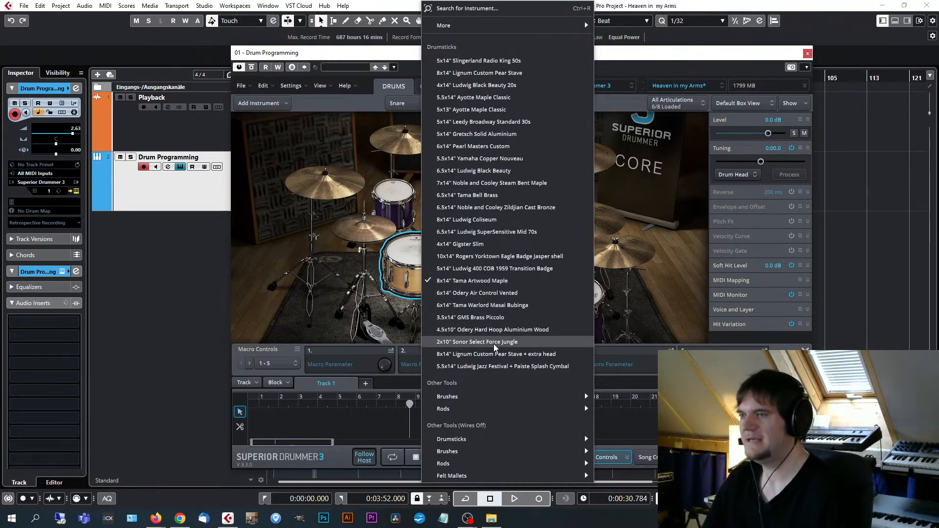
{"action": "left_click", "coordinate": [674, 49]}
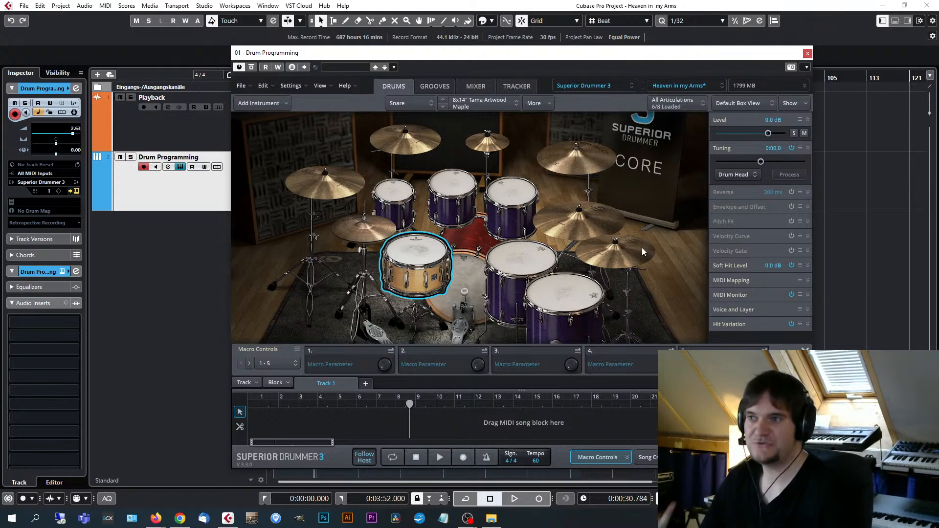
{"action": "left_click", "coordinate": [513, 103]}
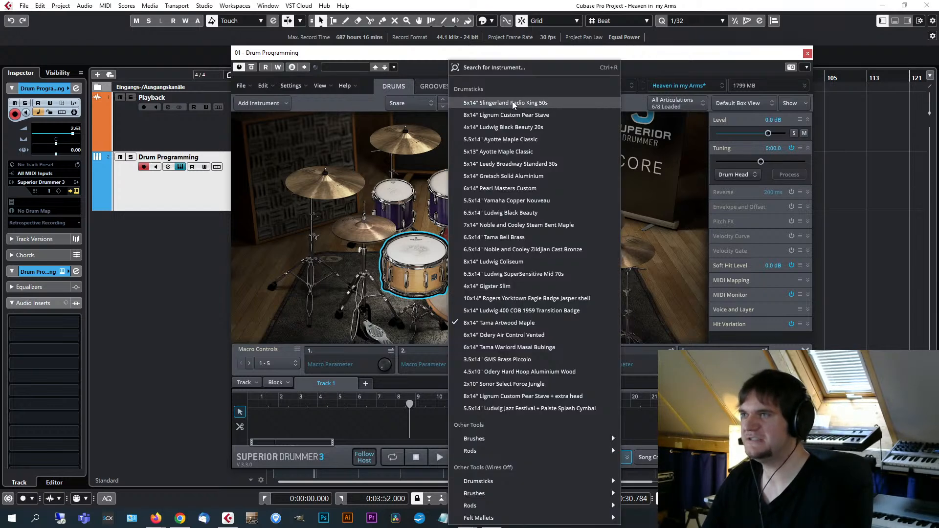
{"action": "left_click", "coordinate": [618, 55]}
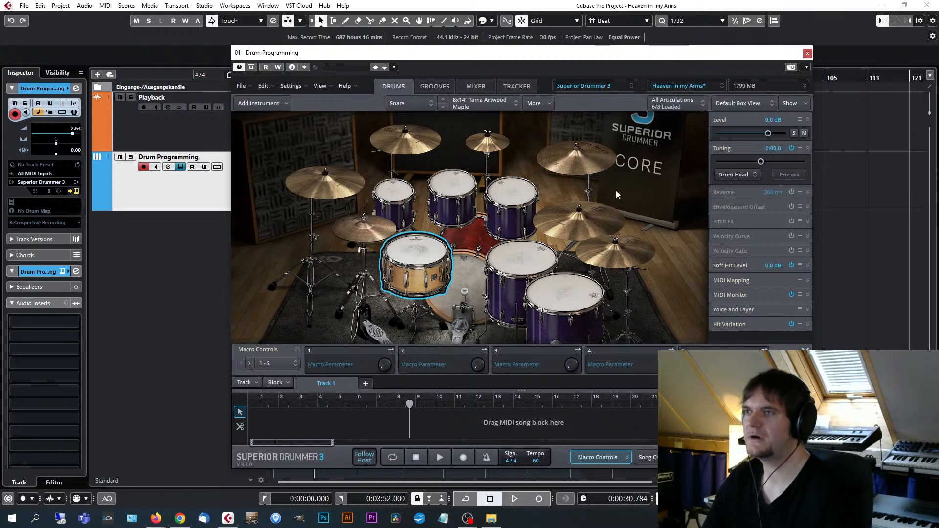
Load the Andy Sneap Kit 1 preset from the Andy Sneap - Metal drums and mixer presets.
{"action": "left_click", "coordinate": [631, 86]}
{"action": "left_click", "coordinate": [627, 86]}
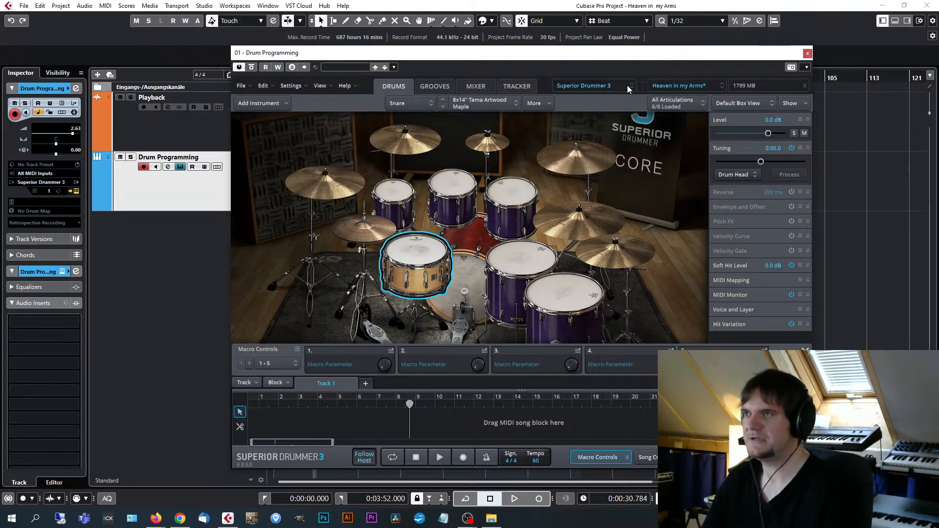
{"action": "left_click", "coordinate": [683, 87]}
{"action": "mouse_move", "coordinate": [708, 144]}
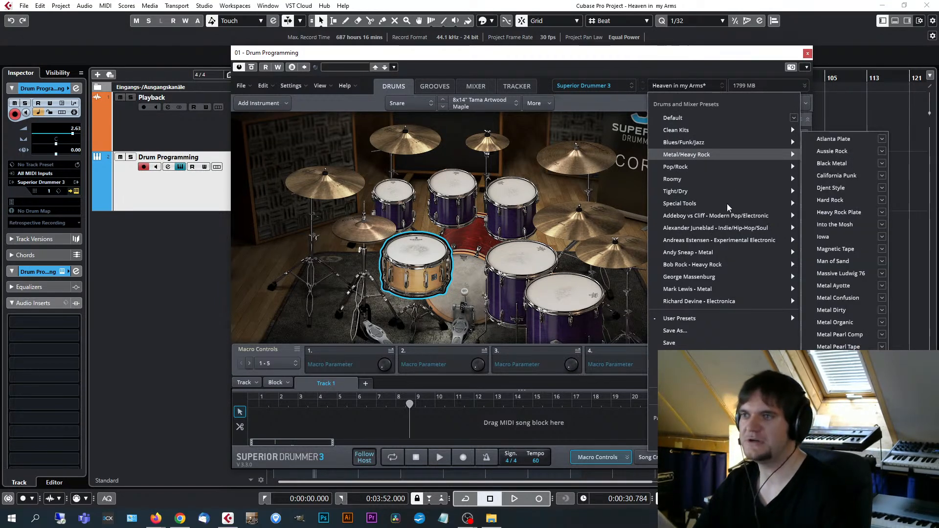
{"action": "mouse_move", "coordinate": [722, 205]}
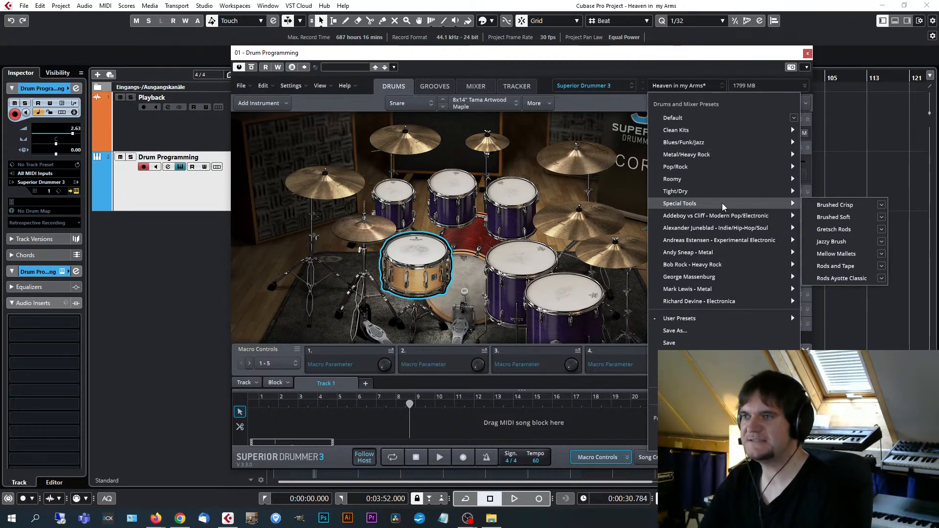
{"action": "mouse_move", "coordinate": [725, 255]}
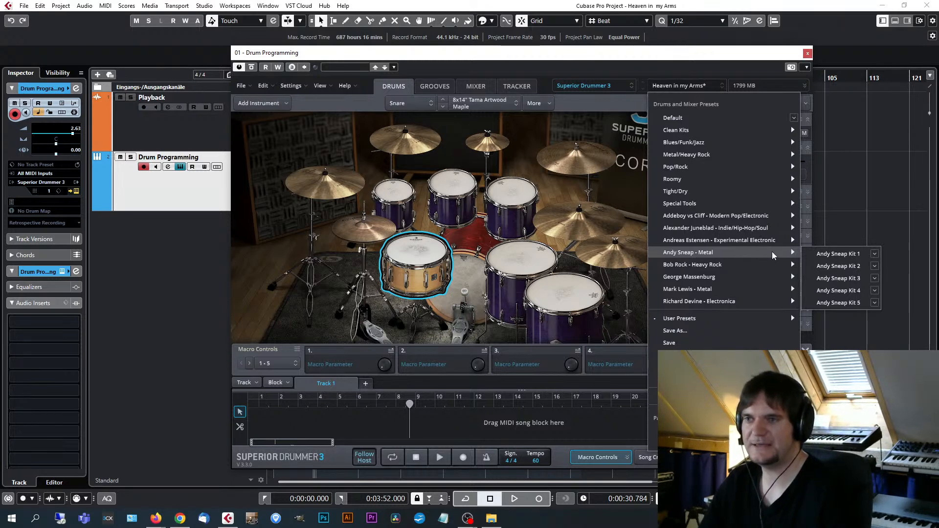
{"action": "left_click", "coordinate": [840, 256]}
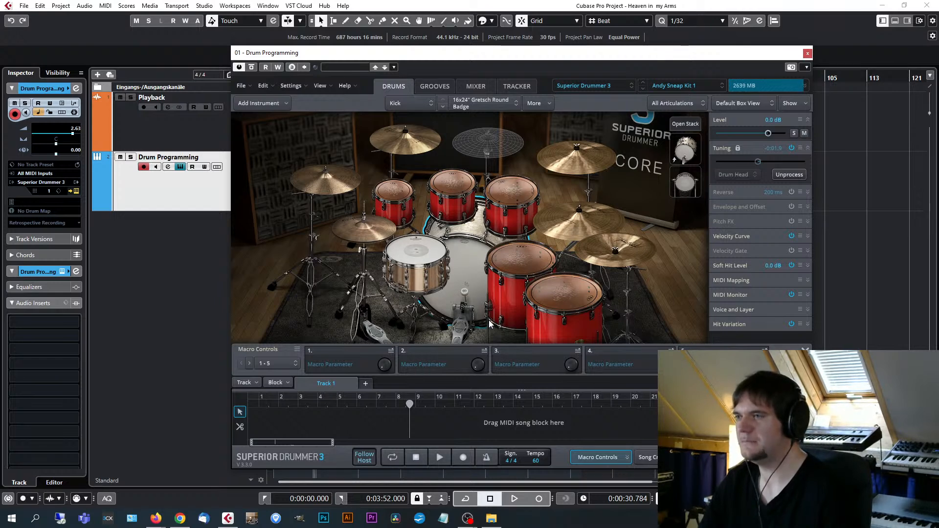
Audition the loaded kit's kick, snare, rack toms and floor toms one after another.
{"action": "left_click", "coordinate": [468, 265]}
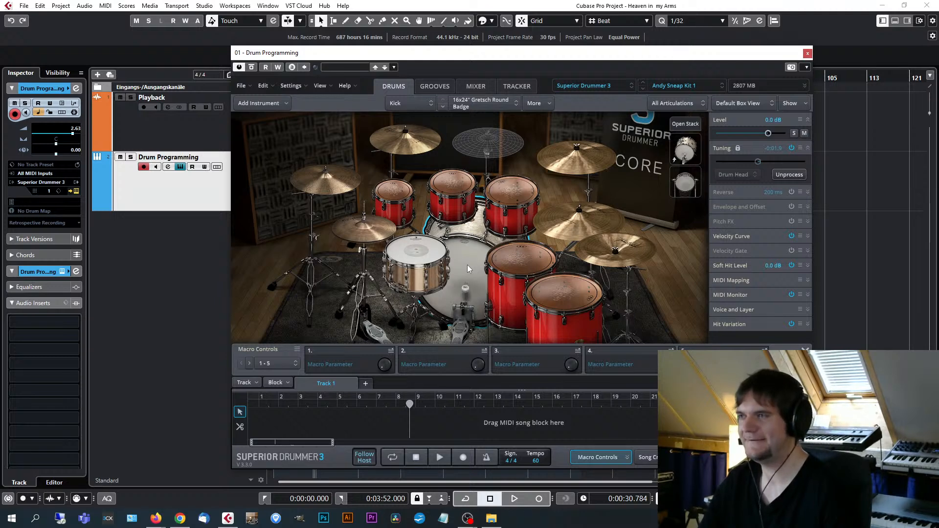
{"action": "left_click", "coordinate": [467, 265]}
{"action": "left_click", "coordinate": [420, 252]}
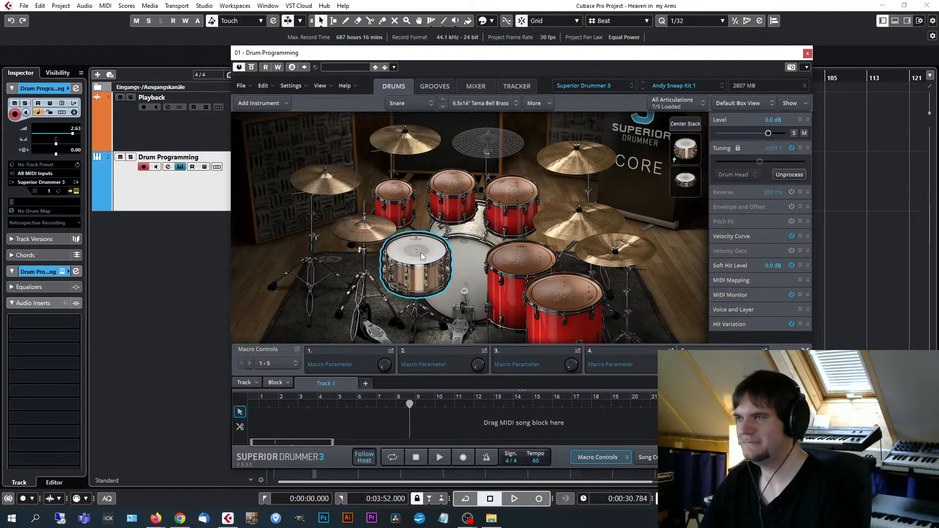
{"action": "left_click", "coordinate": [393, 191]}
{"action": "left_click", "coordinate": [453, 188]}
{"action": "left_click", "coordinate": [502, 193]}
{"action": "left_click", "coordinate": [526, 270]}
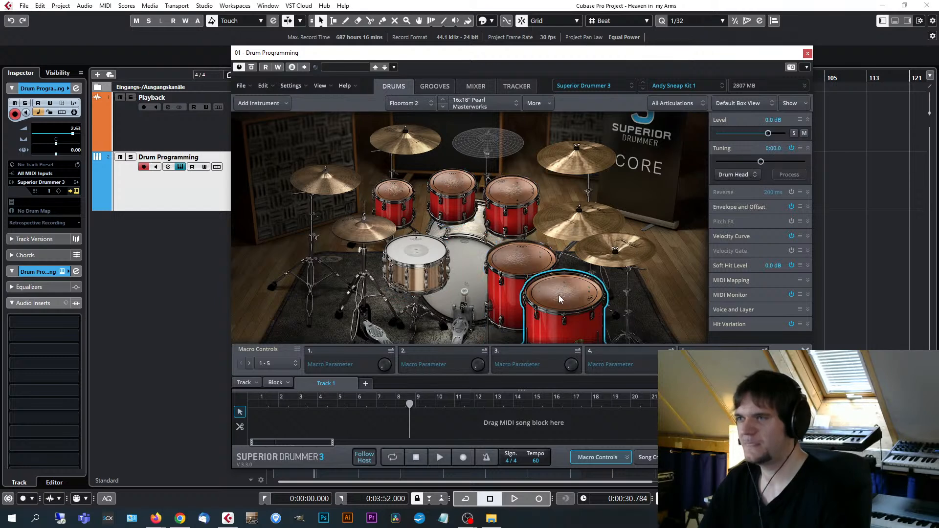
{"action": "left_click", "coordinate": [560, 297]}
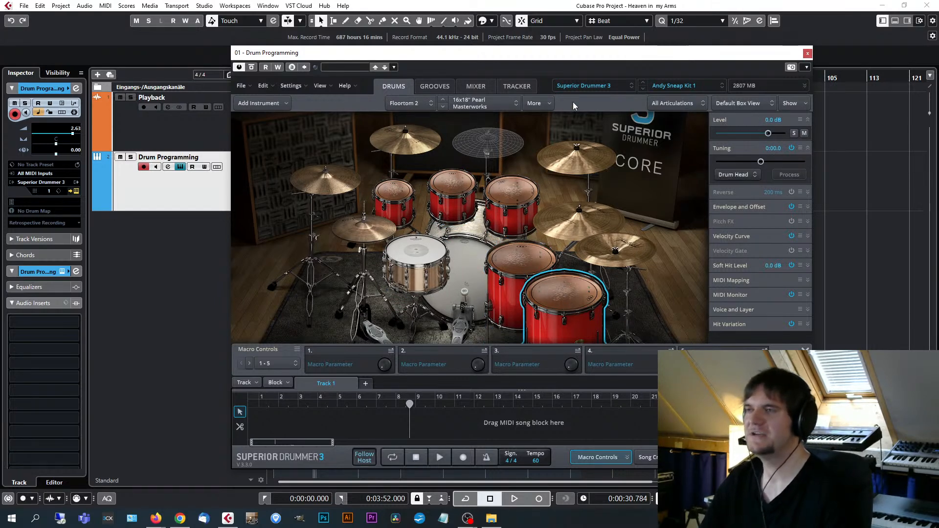
Examine the Andy Sneap Kit 1 mixer channels, from the kick and snare microphones through the toms, overheads and ambience to the buses.
{"action": "left_click_drag", "start_coordinate": [584, 56], "coordinate": [616, 48]}
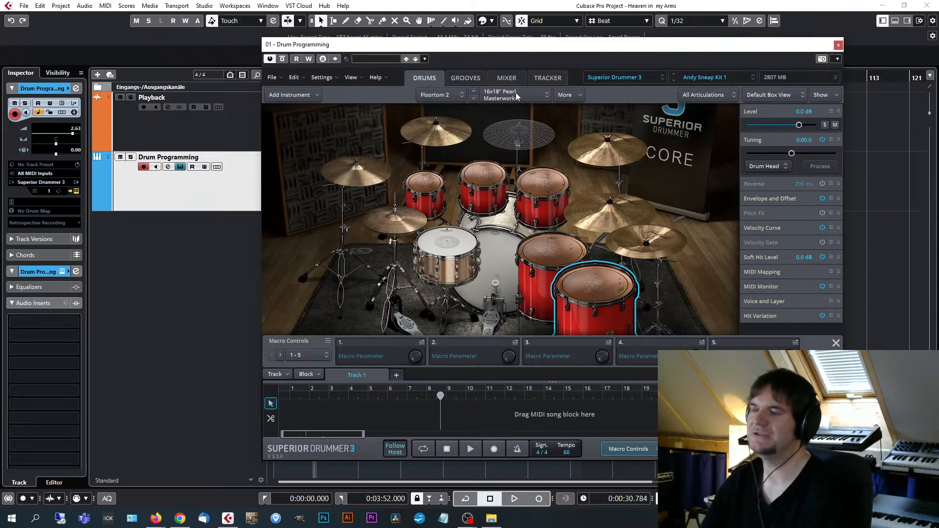
{"action": "left_click", "coordinate": [504, 78]}
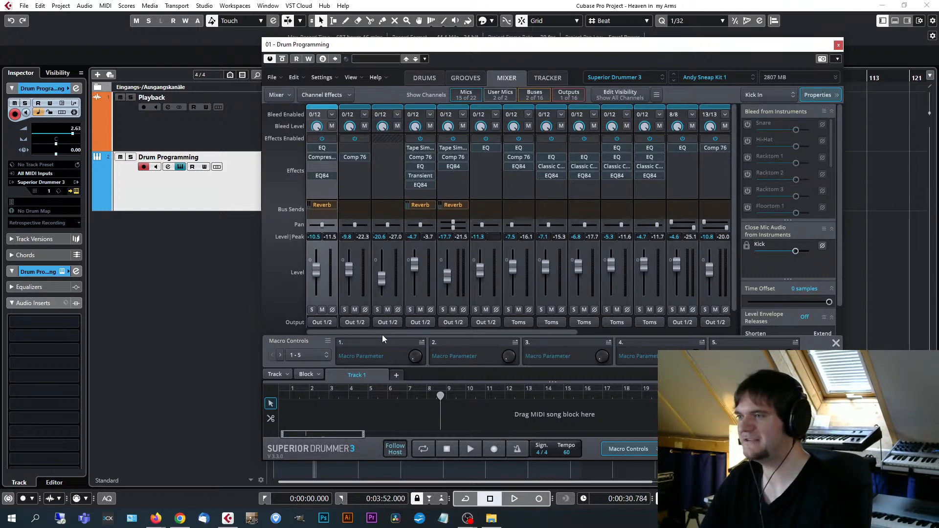
{"action": "left_click", "coordinate": [423, 78]}
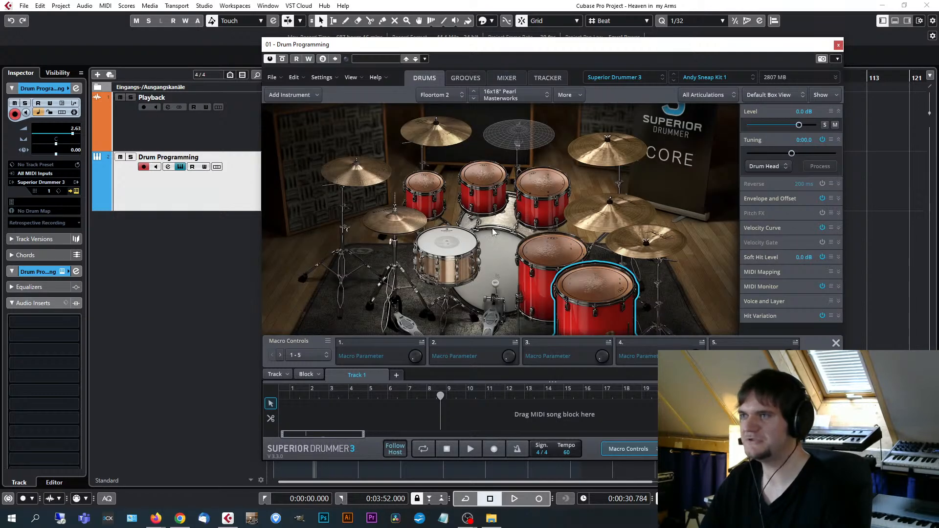
{"action": "left_click", "coordinate": [505, 78]}
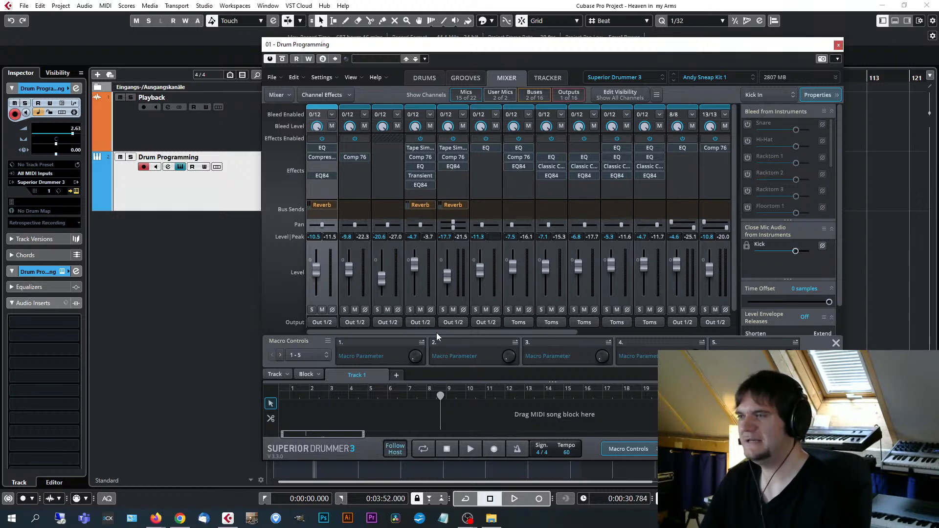
{"action": "left_click_drag", "start_coordinate": [436, 333], "coordinate": [412, 334]}
{"action": "scroll", "coordinate": [397, 245], "scroll_direction": "down", "scroll_amount": 1}
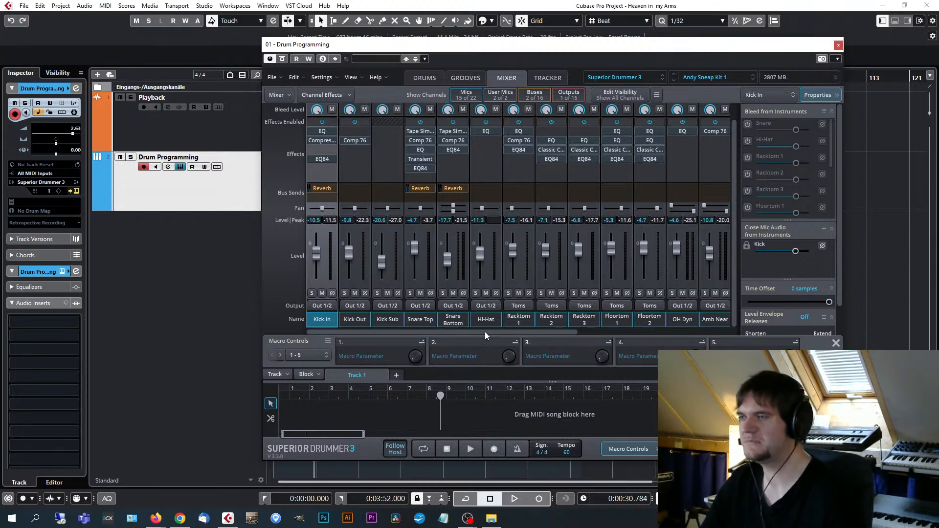
{"action": "scroll", "coordinate": [485, 332], "scroll_direction": "right", "scroll_amount": 2}
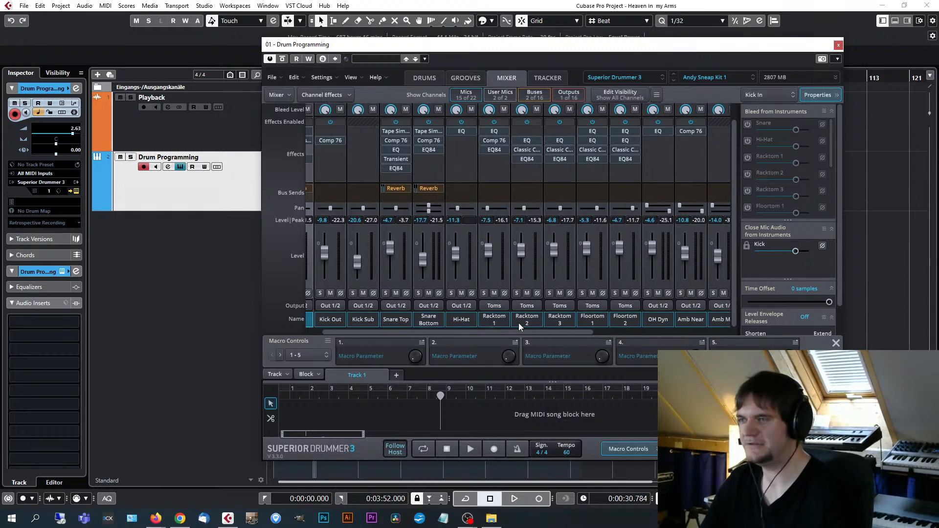
{"action": "left_click_drag", "start_coordinate": [520, 336], "coordinate": [633, 335]}
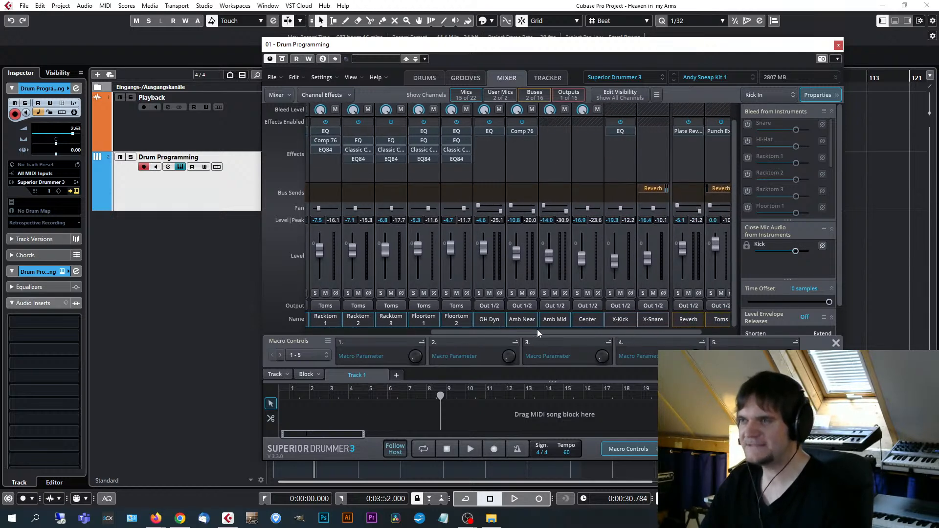
{"action": "left_click_drag", "start_coordinate": [553, 334], "coordinate": [561, 334]}
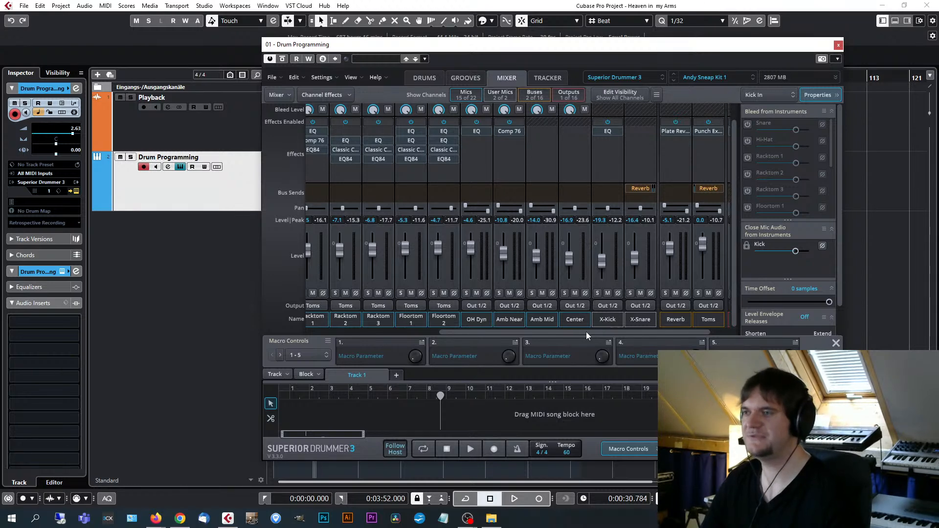
{"action": "left_click_drag", "start_coordinate": [586, 332], "coordinate": [342, 342]}
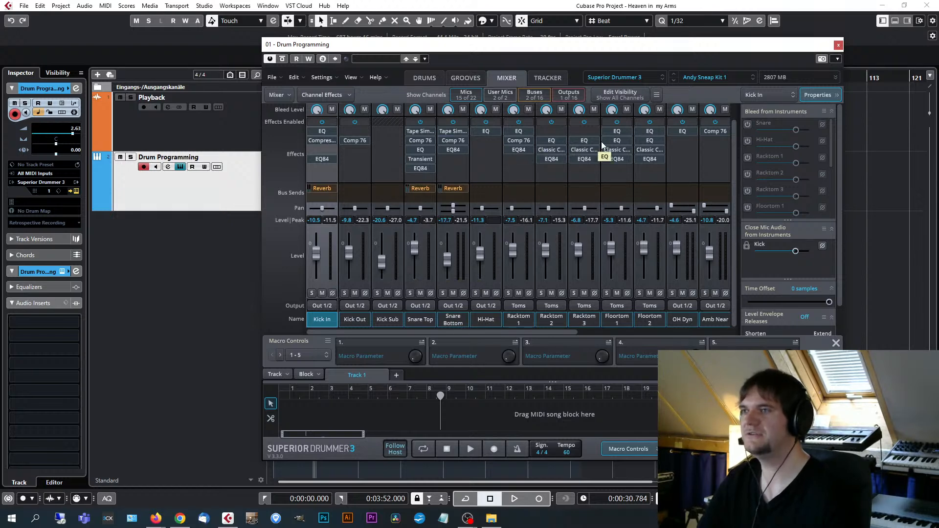
Review the Reverb and Toms buses and the Out 1/2 channel of the same mixer, and return to its first channels.
{"action": "left_click_drag", "start_coordinate": [538, 332], "coordinate": [704, 333]}
{"action": "left_click", "coordinate": [679, 193]}
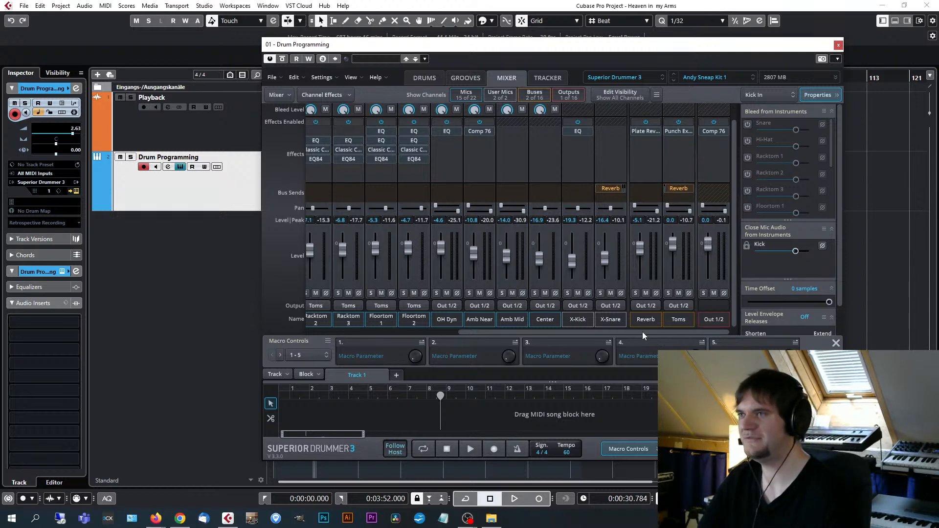
{"action": "left_click_drag", "start_coordinate": [641, 331], "coordinate": [425, 331]}
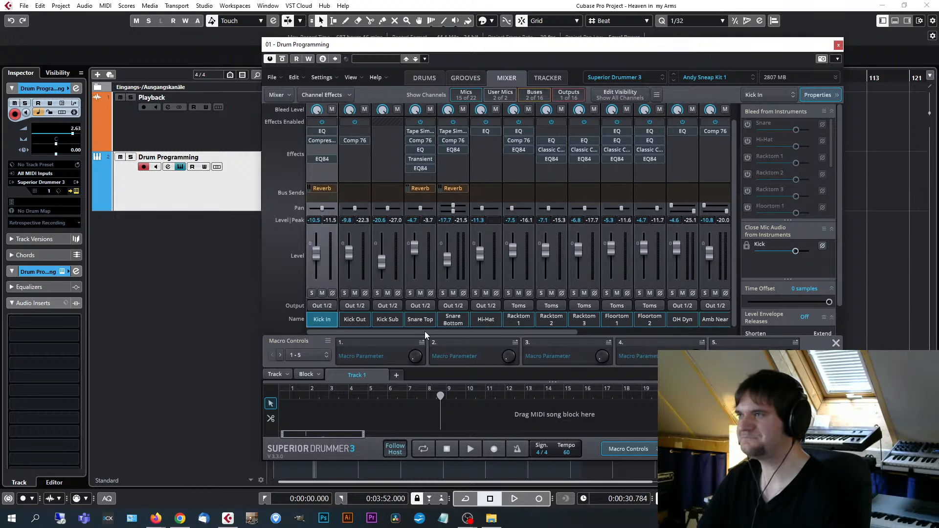
{"action": "scroll", "coordinate": [321, 126], "scroll_direction": "up", "scroll_amount": 1}
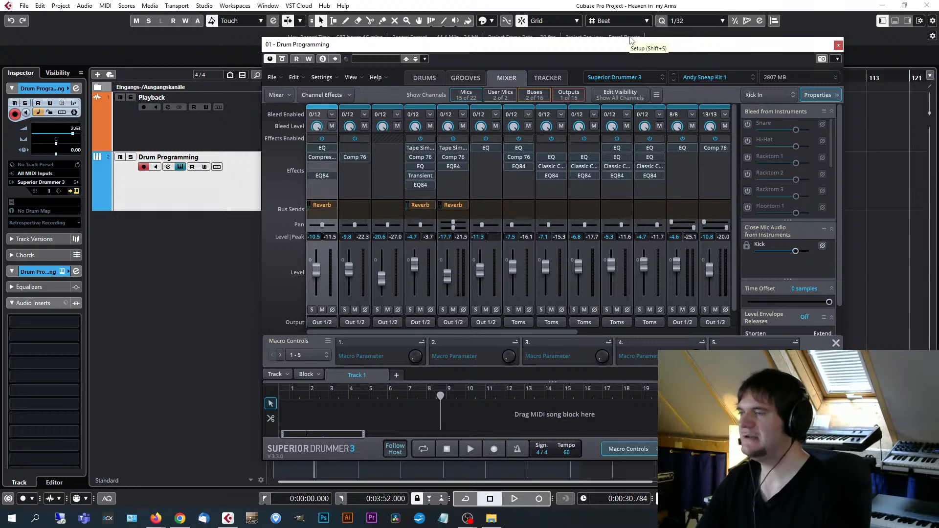
Load the user preset Heaven in my Arms, and close the instrument window after viewing its drum kit.
{"action": "left_click", "coordinate": [697, 78]}
{"action": "mouse_move", "coordinate": [745, 309]}
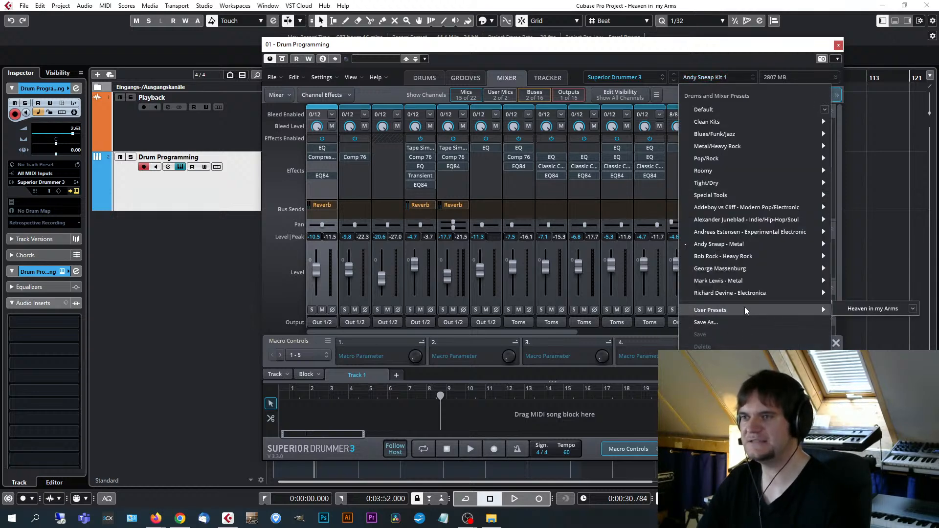
{"action": "left_click", "coordinate": [864, 310]}
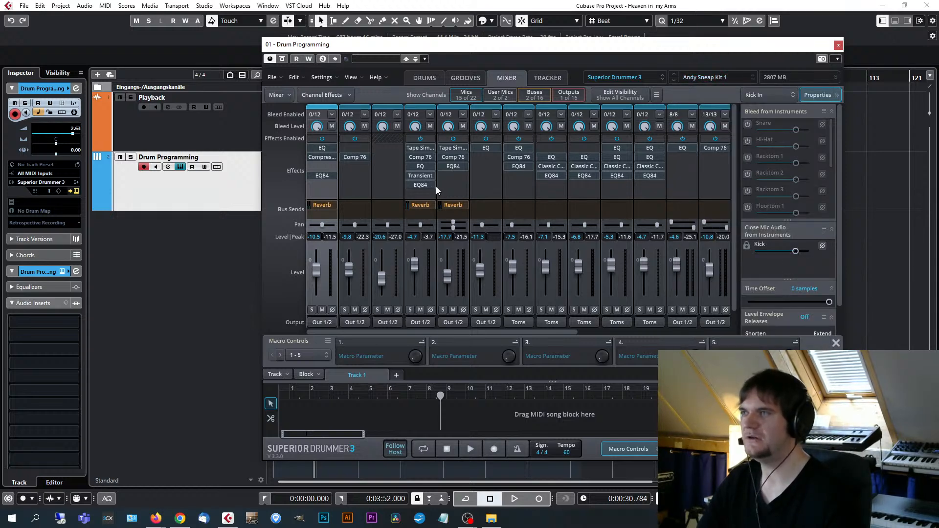
{"action": "left_click", "coordinate": [433, 77]}
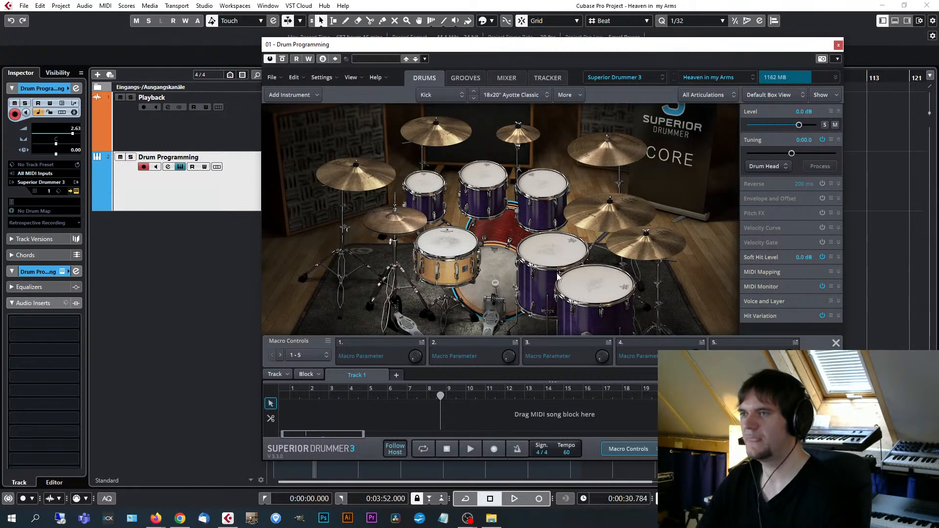
{"action": "left_click_drag", "start_coordinate": [585, 48], "coordinate": [612, 48]}
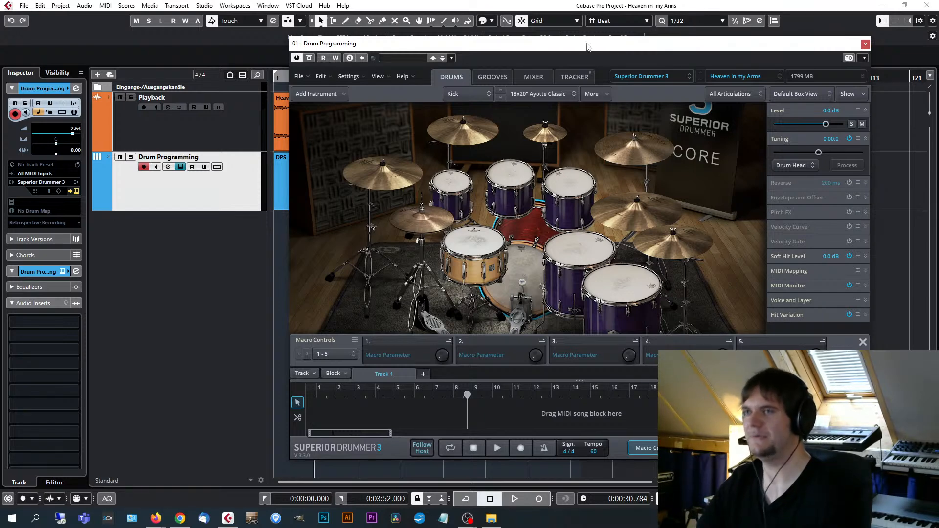
{"action": "left_click", "coordinate": [865, 45]}
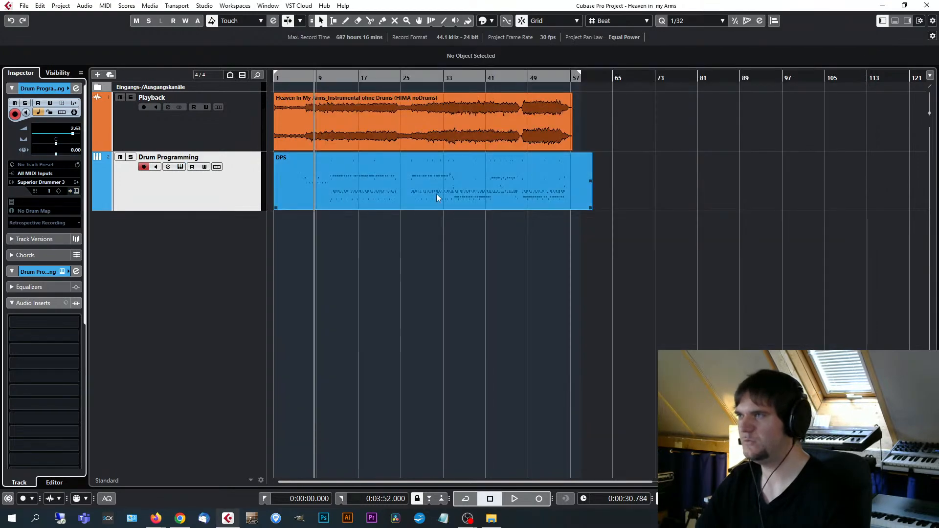
Select the DPS drum part, move the playback position to the project start and play the song.
{"action": "left_click", "coordinate": [367, 188]}
{"action": "key", "text": "h"}
{"action": "key", "text": "h"}
{"action": "key", "text": "h"}
{"action": "key", "text": "h"}
{"action": "key", "text": "h"}
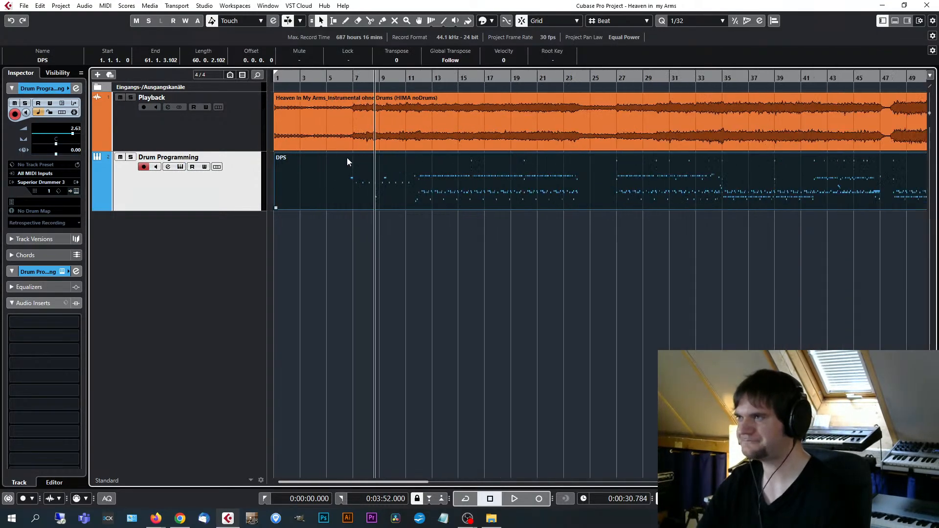
{"action": "left_click_drag", "start_coordinate": [332, 77], "coordinate": [256, 77]}
{"action": "key", "text": "g"}
{"action": "key", "text": "g"}
{"action": "key", "text": "g"}
{"action": "key", "text": "g"}
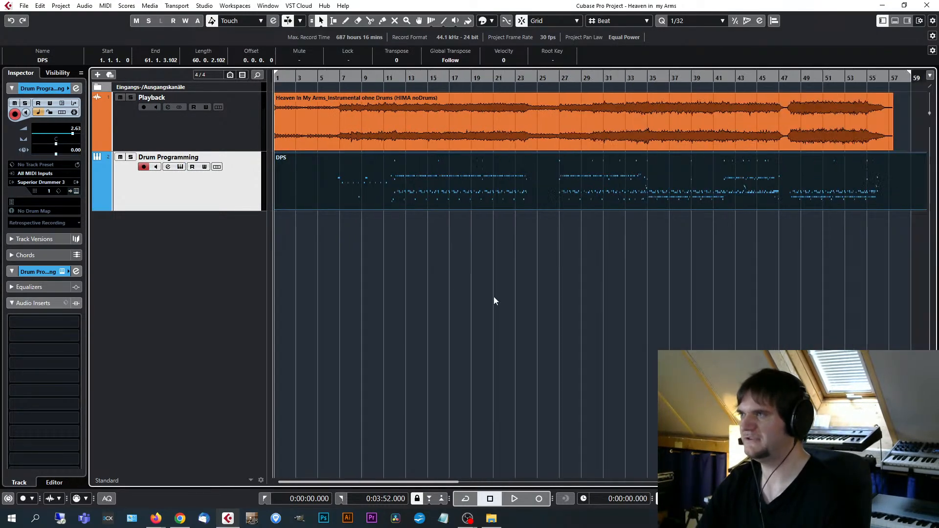
{"action": "key", "text": "space"}
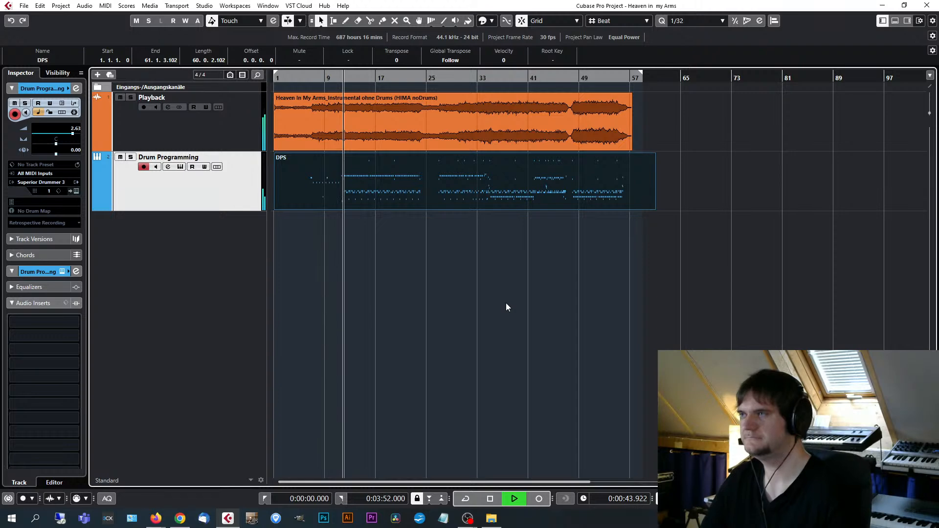
Reopen the Superior Drummer 3 window of the Drum Programming track during playback and solo the track.
{"action": "left_click", "coordinate": [76, 192]}
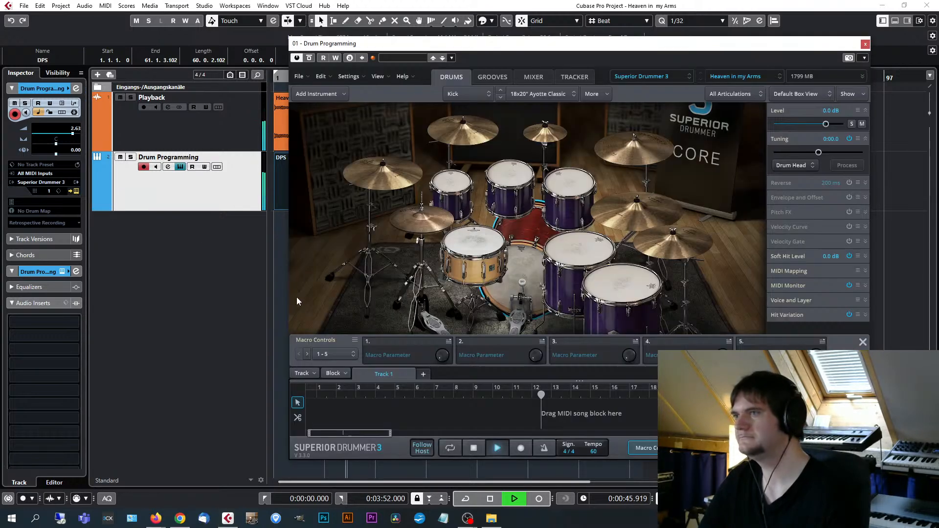
{"action": "left_click_drag", "start_coordinate": [636, 45], "coordinate": [567, 51]}
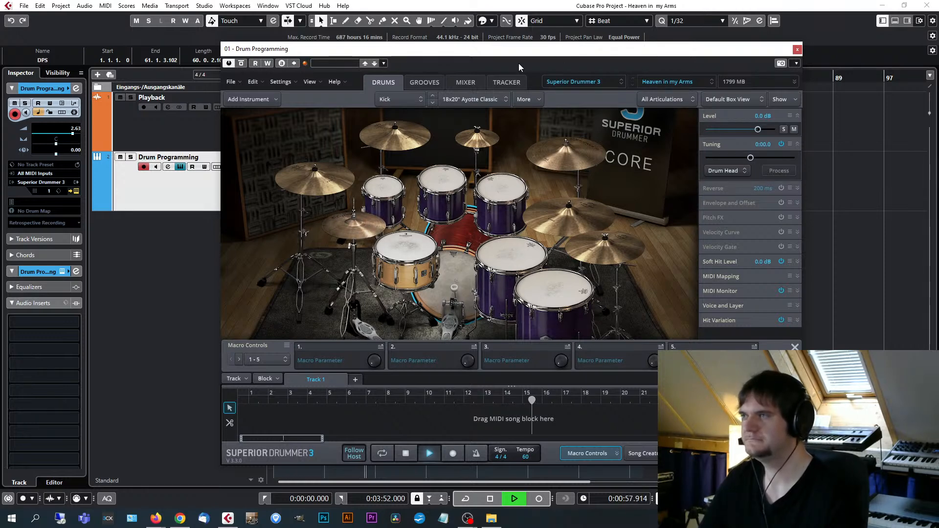
{"action": "left_click", "coordinate": [132, 157]}
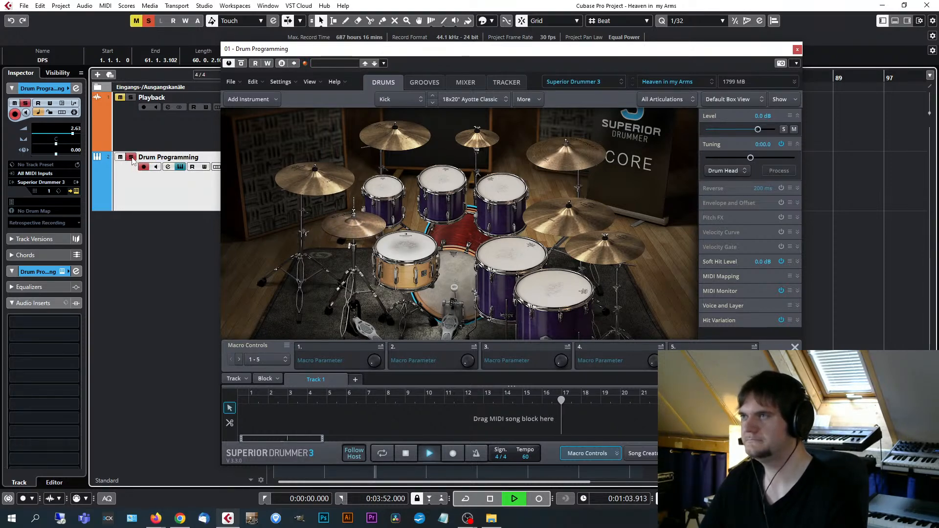
Look at the preset's mixer levels while the soloed drums play, and return to the drum kit view.
{"action": "left_click", "coordinate": [464, 85]}
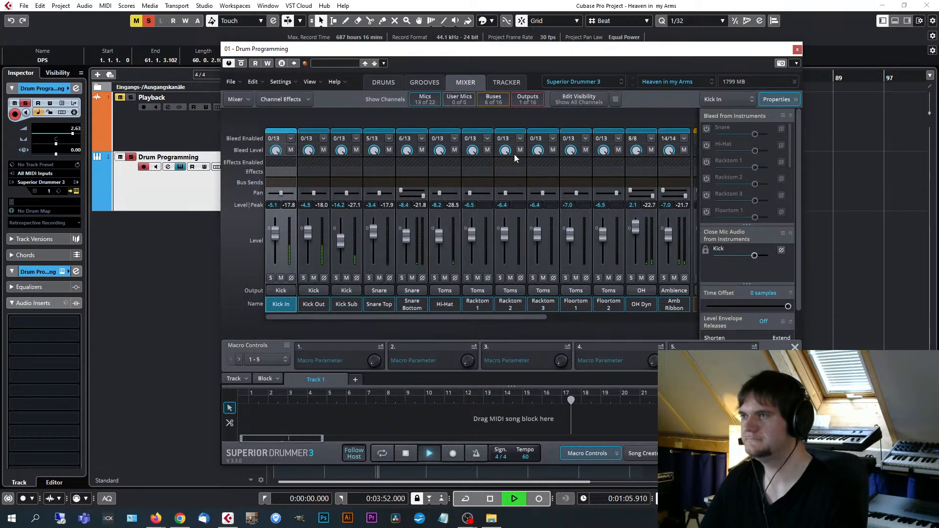
{"action": "mouse_move", "coordinate": [389, 316]}
{"action": "left_mouse_down"}
{"action": "mouse_move", "coordinate": [544, 305]}
{"action": "mouse_move", "coordinate": [374, 318]}
{"action": "left_mouse_up"}
{"action": "left_click", "coordinate": [386, 84]}
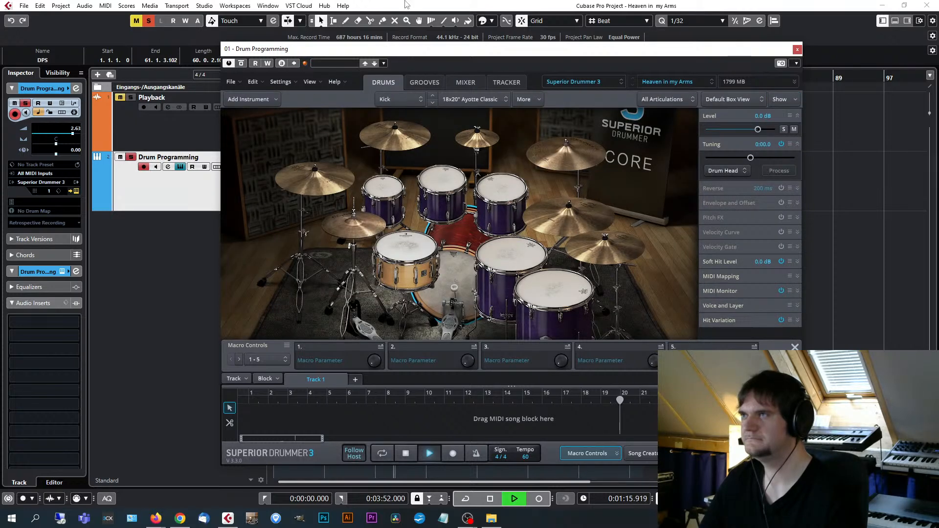
Turn off solo on the Drum Programming track to hear the drums with the playback track, and stop playback.
{"action": "left_click", "coordinate": [131, 157]}
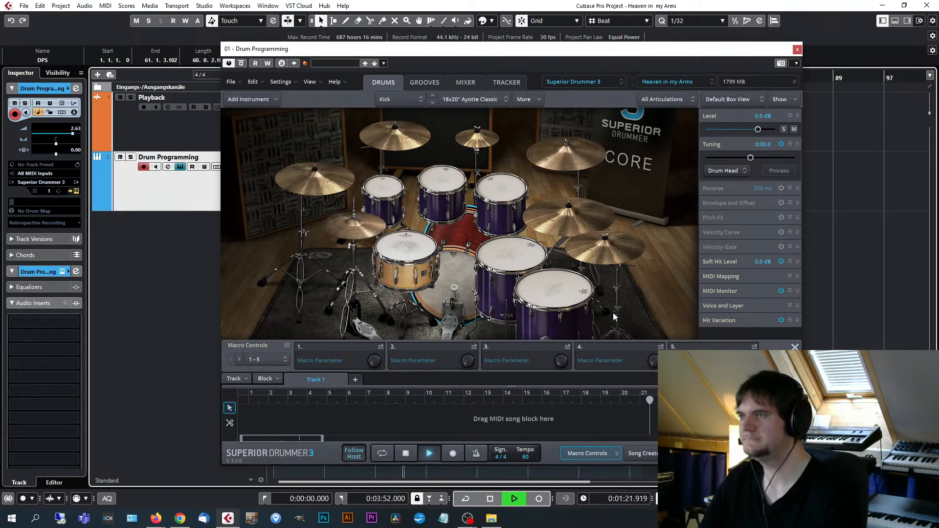
{"action": "left_click_drag", "start_coordinate": [558, 51], "coordinate": [582, 54]}
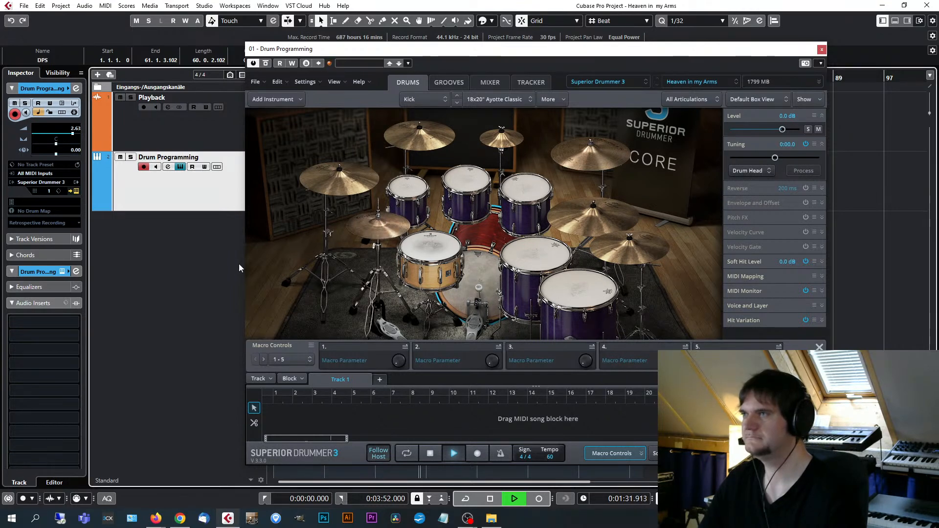
{"action": "key", "text": "space"}
Examine the microphone, bus and output channels in the Heaven in my Arms mixer, and close the instrument window.
{"action": "left_click_drag", "start_coordinate": [698, 50], "coordinate": [689, 56]}
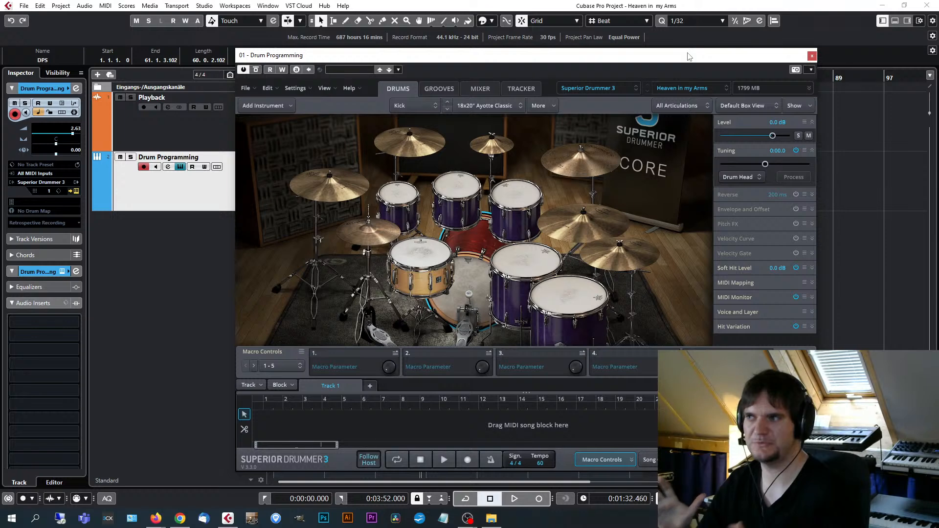
{"action": "left_click", "coordinate": [471, 91]}
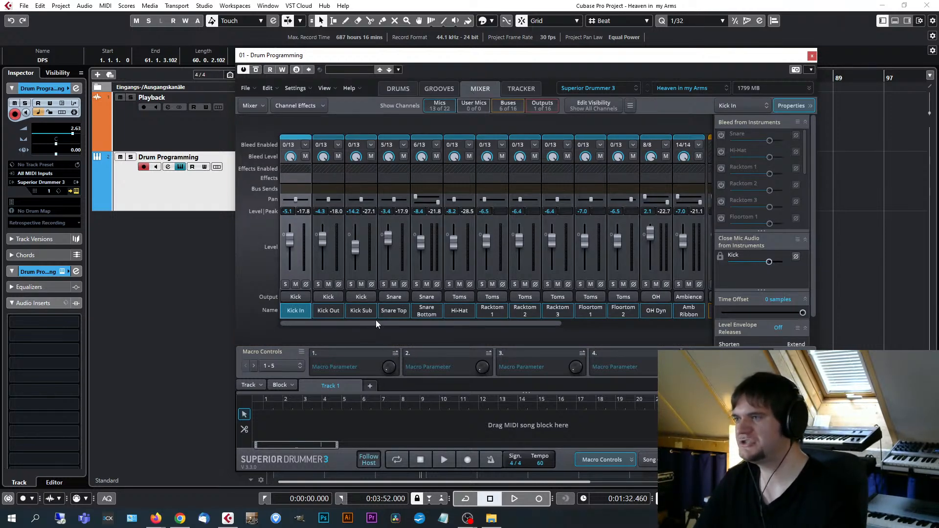
{"action": "left_click_drag", "start_coordinate": [380, 322], "coordinate": [499, 330]}
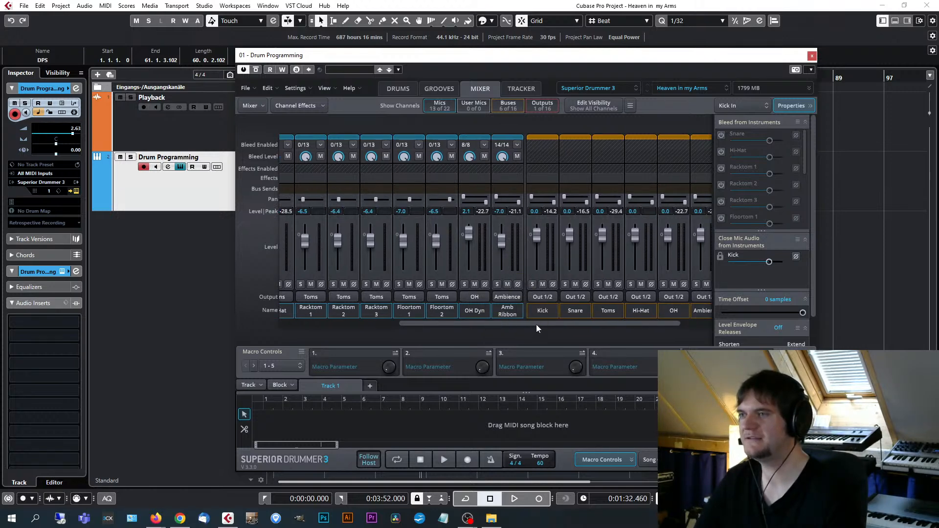
{"action": "left_click_drag", "start_coordinate": [536, 324], "coordinate": [581, 322]}
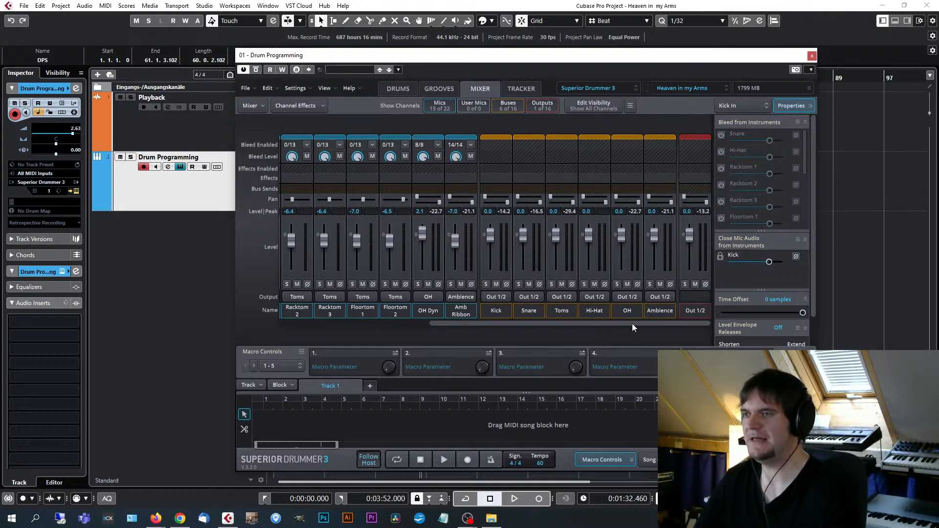
{"action": "left_click_drag", "start_coordinate": [632, 323], "coordinate": [463, 335]}
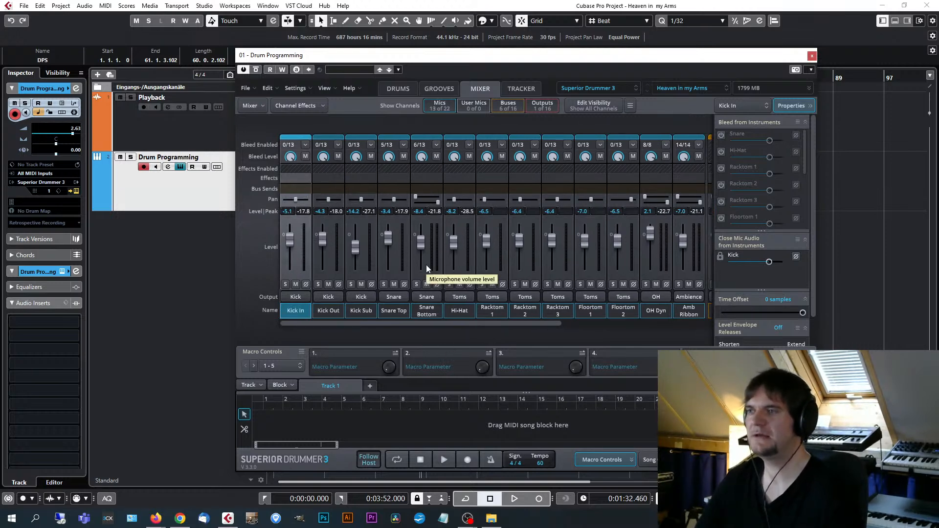
{"action": "left_click_drag", "start_coordinate": [550, 59], "coordinate": [574, 55]}
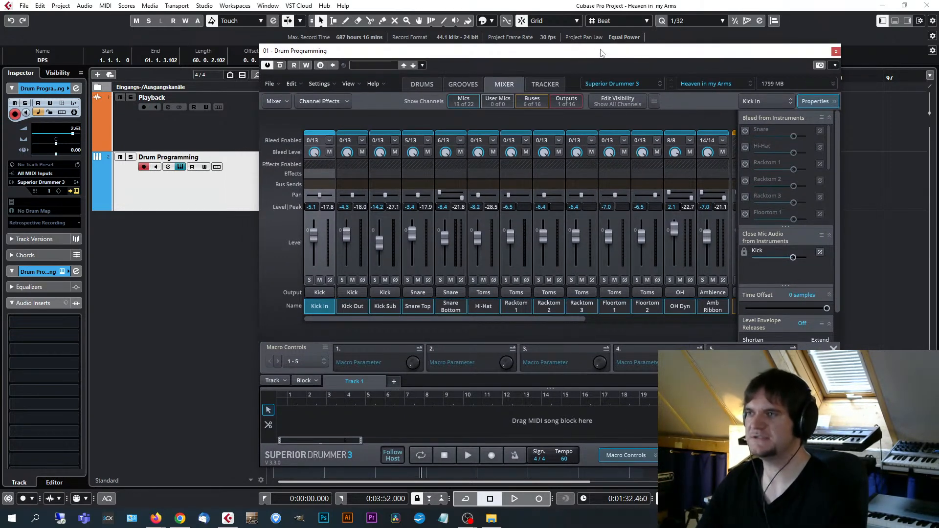
{"action": "left_click_drag", "start_coordinate": [601, 54], "coordinate": [610, 56]}
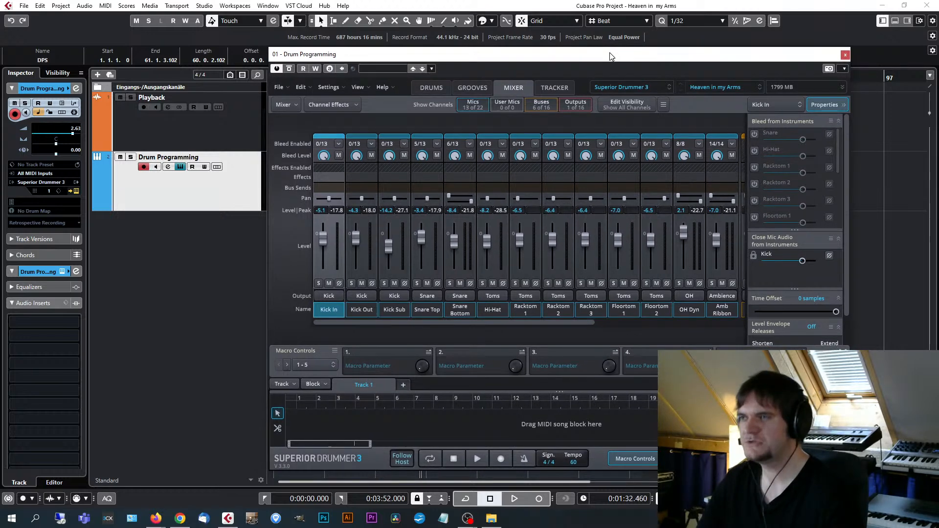
{"action": "left_click", "coordinate": [846, 55]}
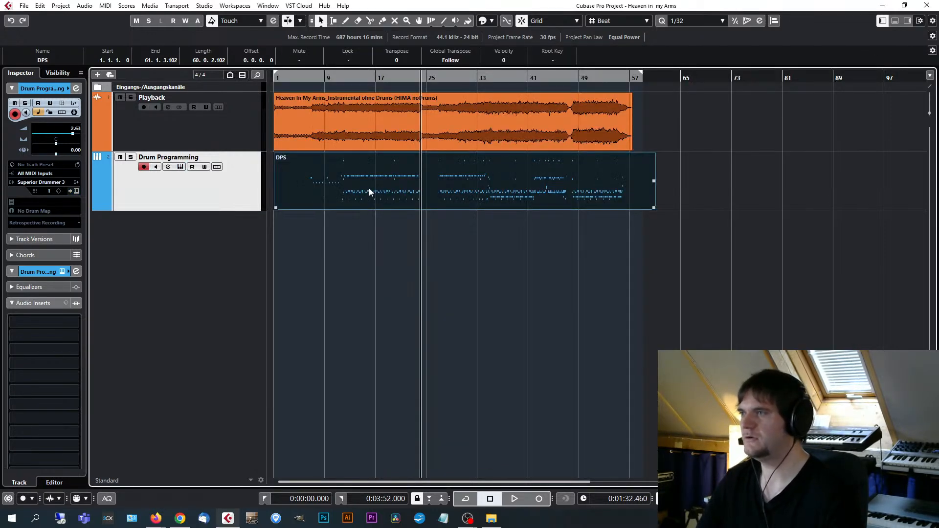
Place the playback position at bar 9 and open the Drum Programming track's DPS part in the Drum Editor.
{"action": "left_click", "coordinate": [326, 78]}
{"action": "left_click", "coordinate": [324, 171]}
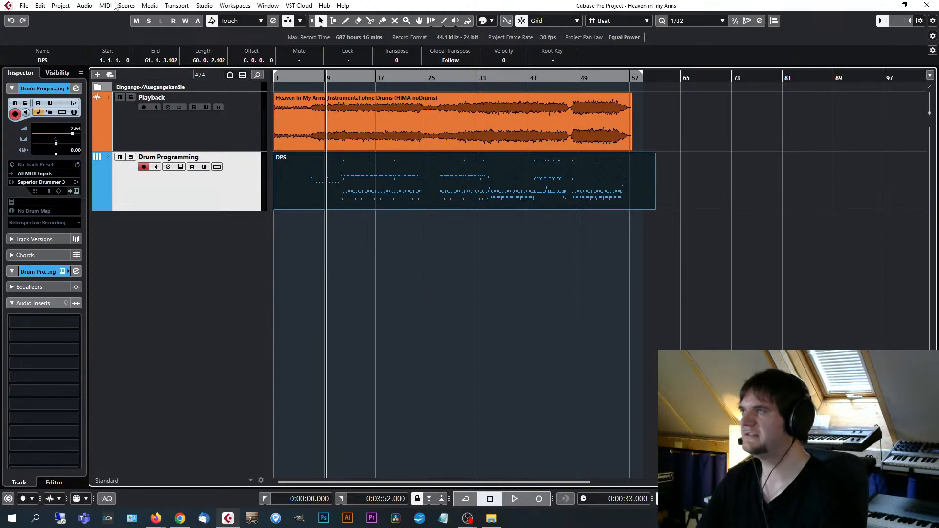
{"action": "left_click", "coordinate": [104, 6]}
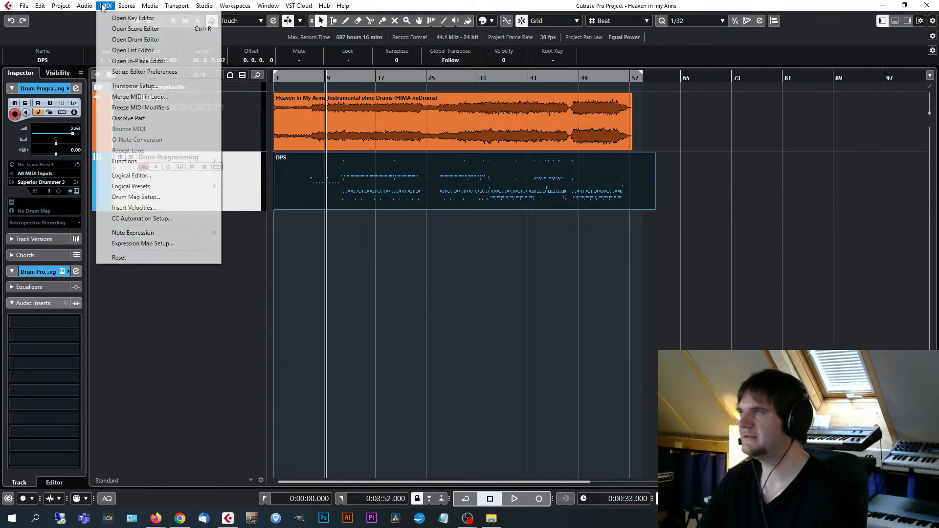
{"action": "left_click", "coordinate": [164, 40]}
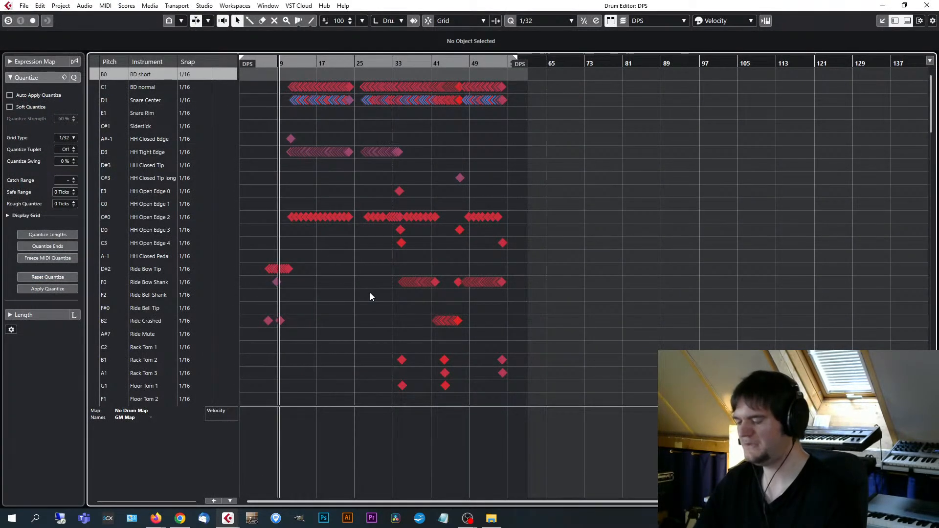
{"action": "key", "text": "h"}
{"action": "key", "text": "h"}
{"action": "key", "text": "h"}
{"action": "key", "text": "h"}
{"action": "key", "text": "h"}
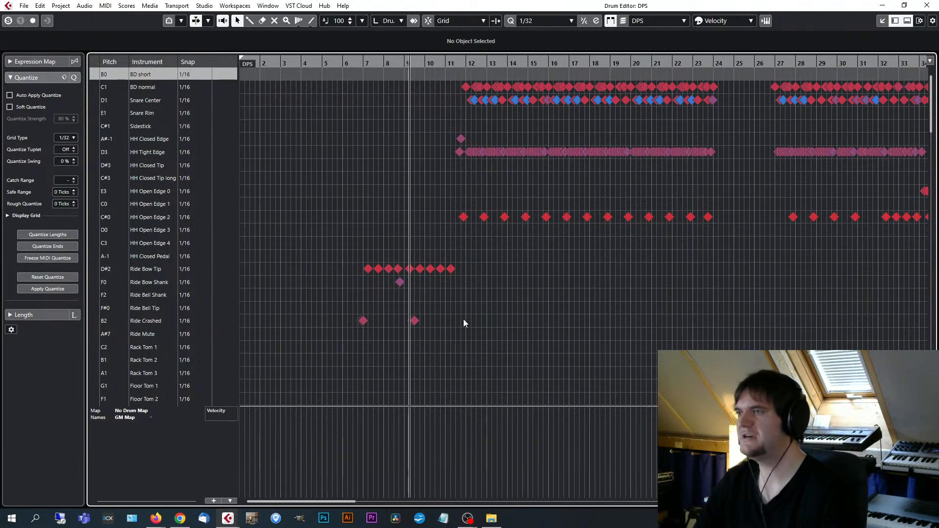
Go to bar 34 and inspect the hi-hat notes one by one, from HH Open Edge 0 up to HH Open Edge 4.
{"action": "key", "text": "g"}
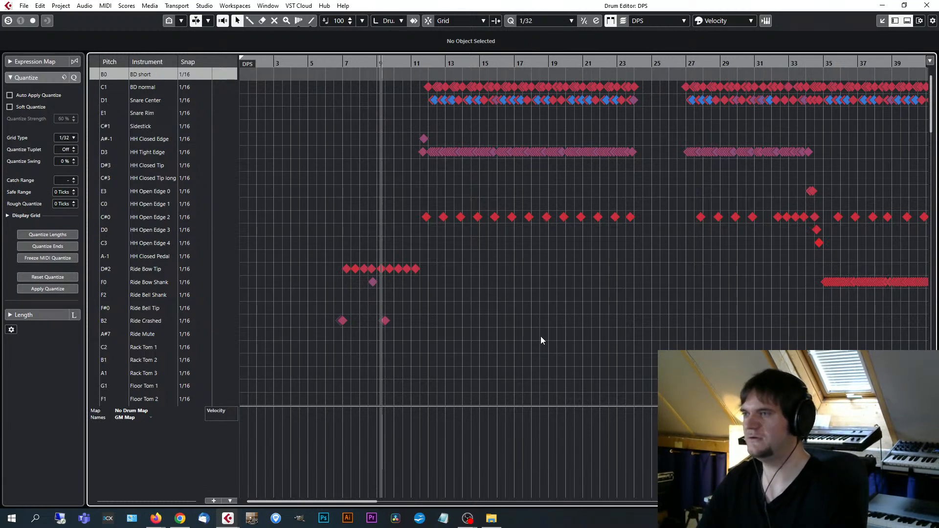
{"action": "key", "text": "g"}
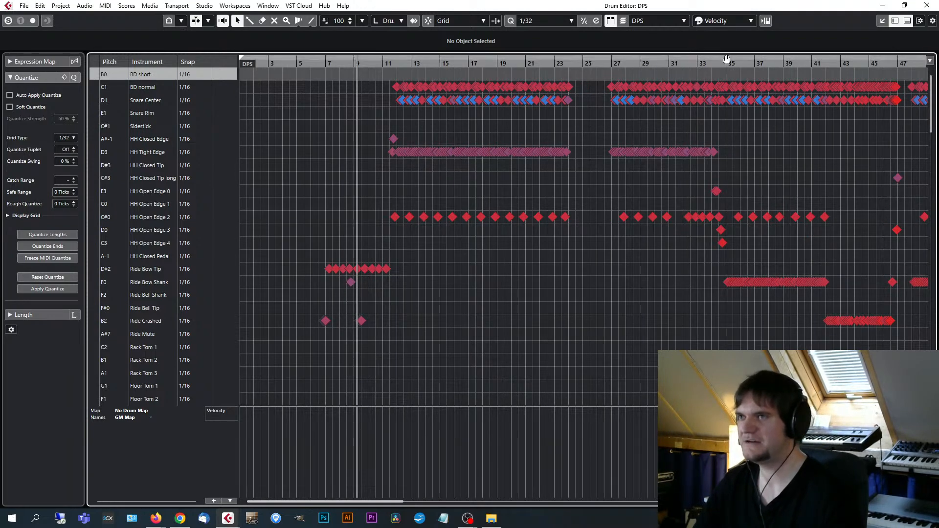
{"action": "left_click_drag", "start_coordinate": [714, 59], "coordinate": [715, 166]}
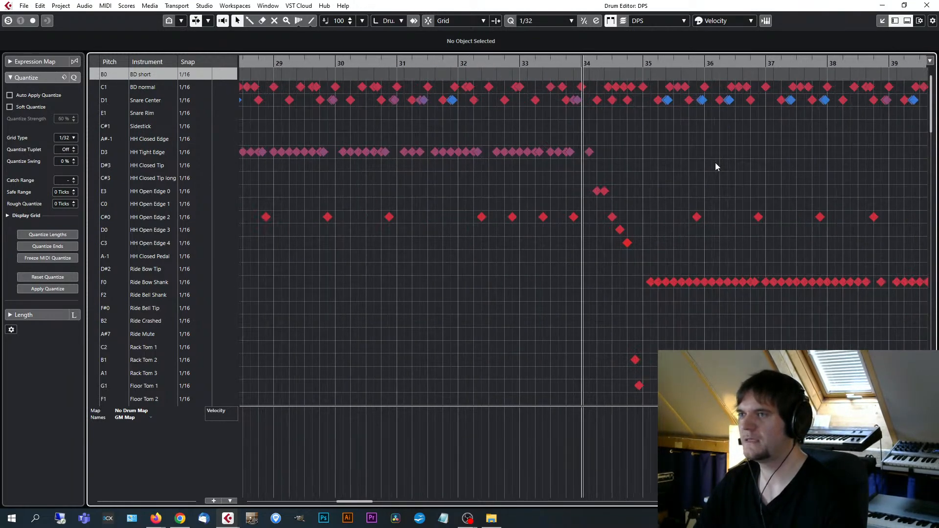
{"action": "key", "text": "h"}
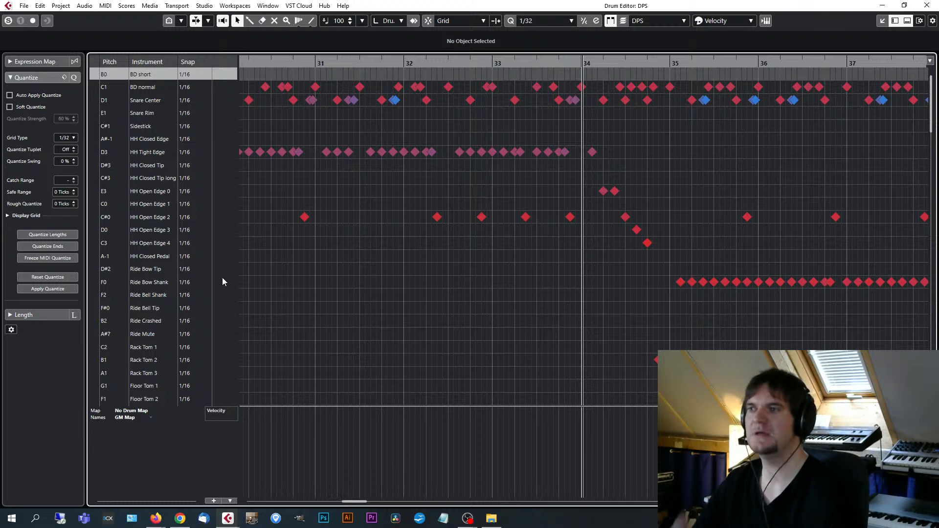
{"action": "left_click", "coordinate": [570, 219]}
{"action": "left_click", "coordinate": [604, 194]}
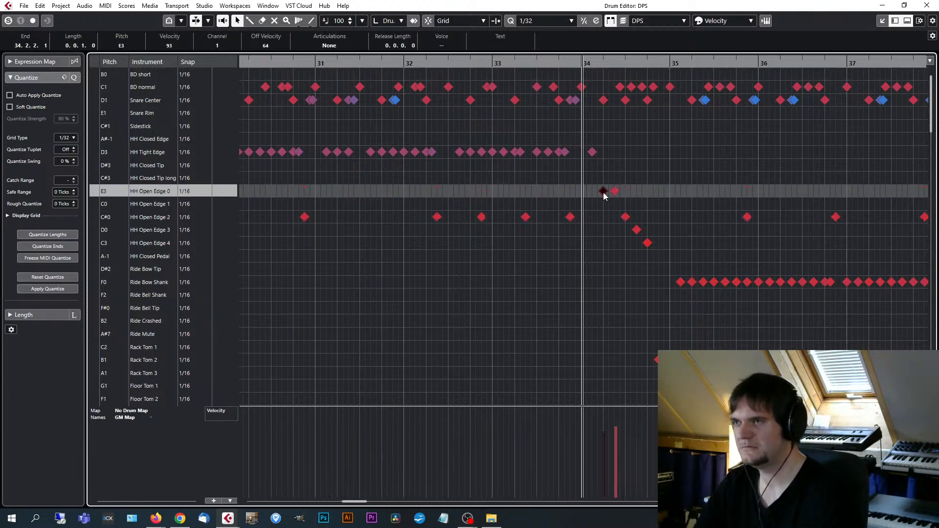
{"action": "left_click", "coordinate": [615, 192]}
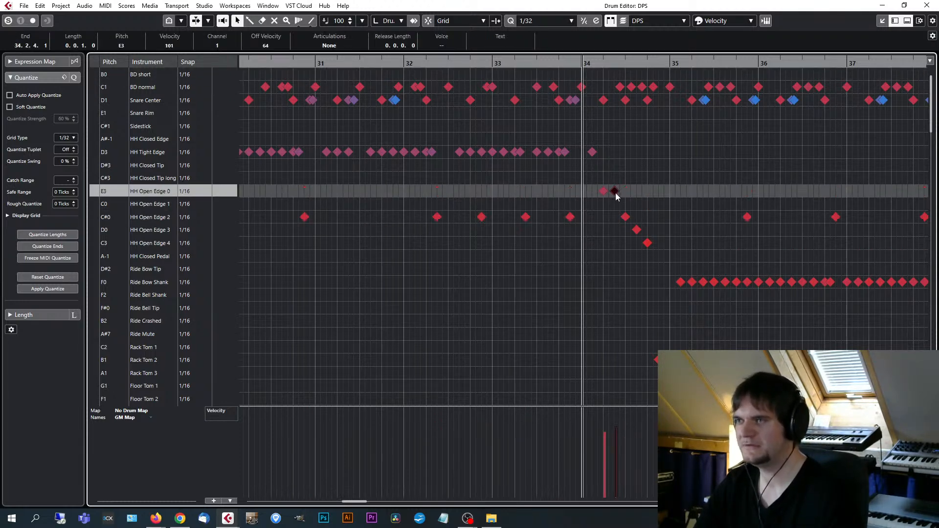
{"action": "left_click", "coordinate": [626, 220]}
{"action": "left_click", "coordinate": [637, 231]}
{"action": "left_click", "coordinate": [649, 245]}
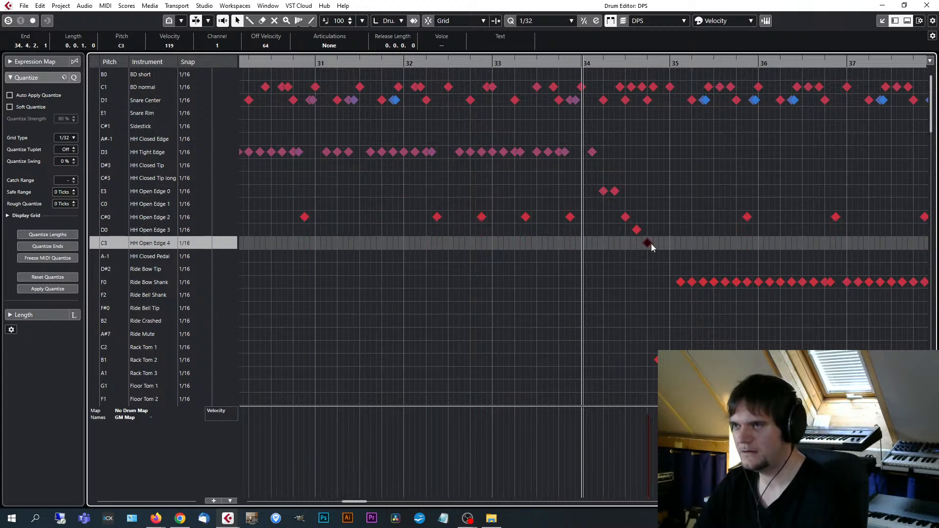
Play the drum pattern from bar 33 twice to hear the opening hi-hat sequence leading into bar 35.
{"action": "left_click", "coordinate": [494, 62]}
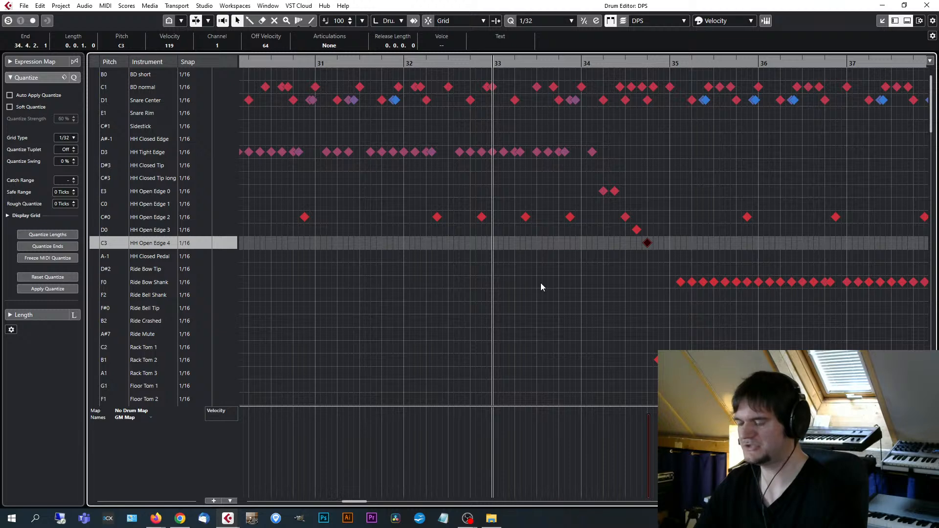
{"action": "key", "text": "space"}
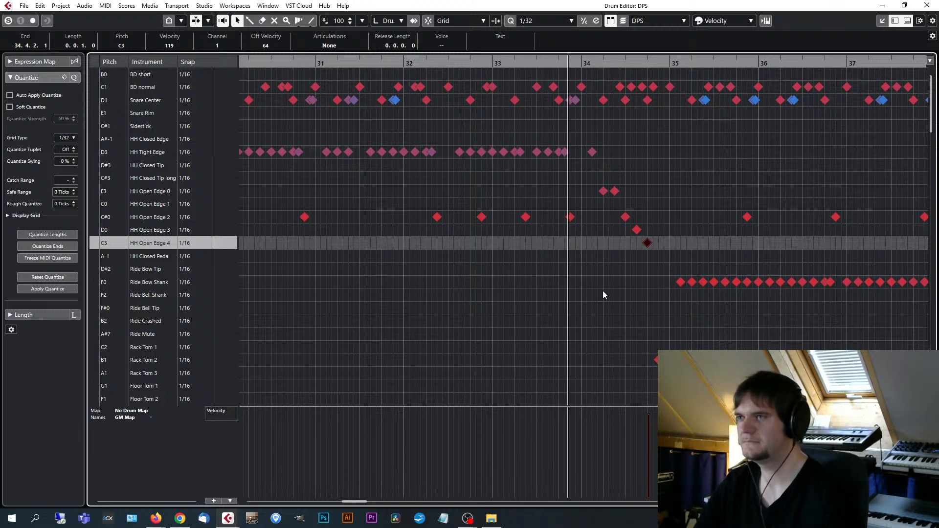
{"action": "scroll", "coordinate": [610, 292], "scroll_direction": "up", "scroll_amount": 3}
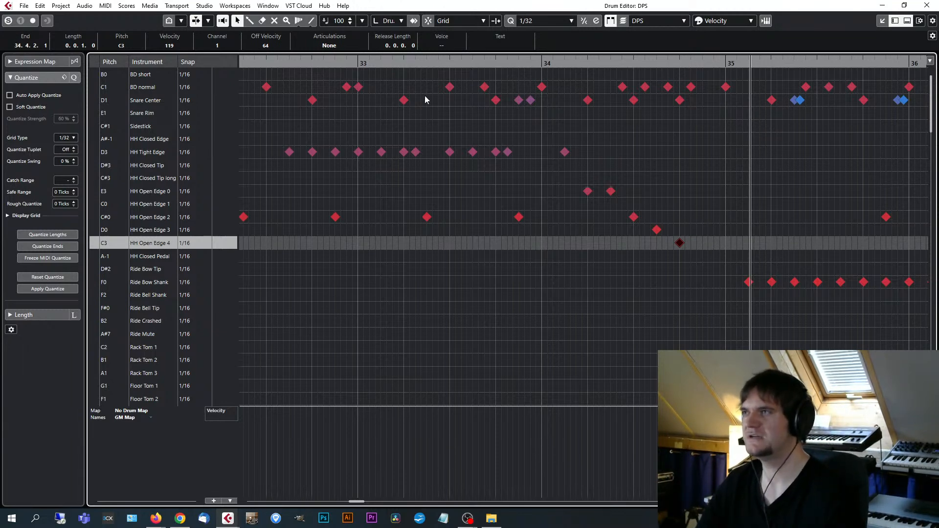
{"action": "left_click", "coordinate": [357, 60]}
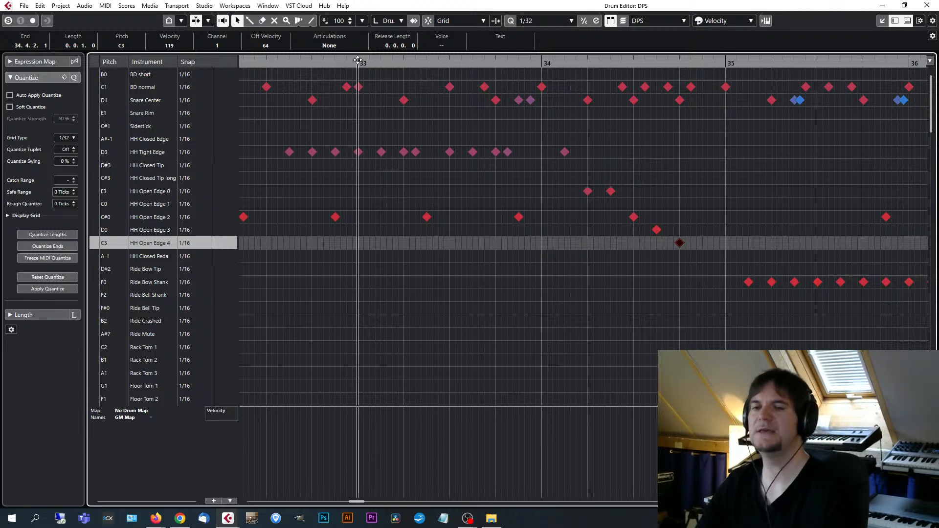
{"action": "key", "text": "space"}
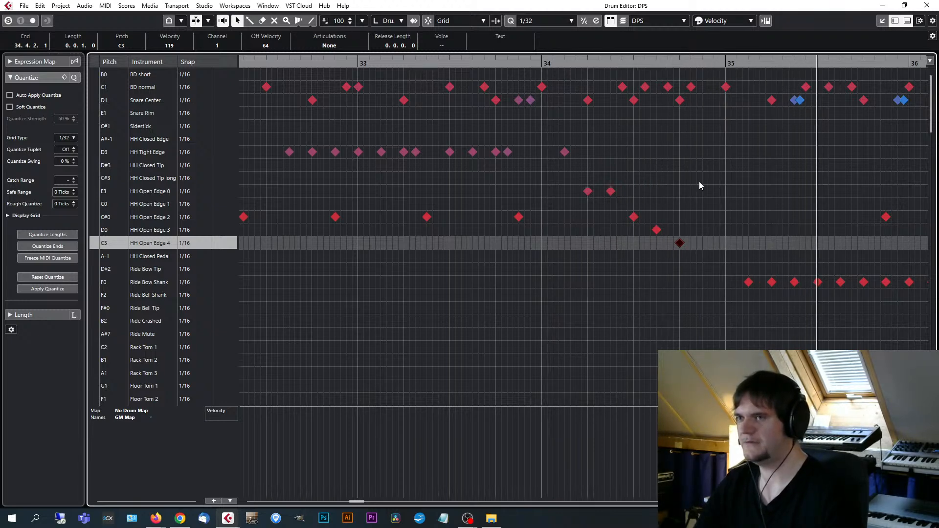
Move the playback position to the intro at bar 7 and examine the dense run of Ride Crashed notes there.
{"action": "scroll", "coordinate": [582, 245], "scroll_direction": "down", "scroll_amount": 10}
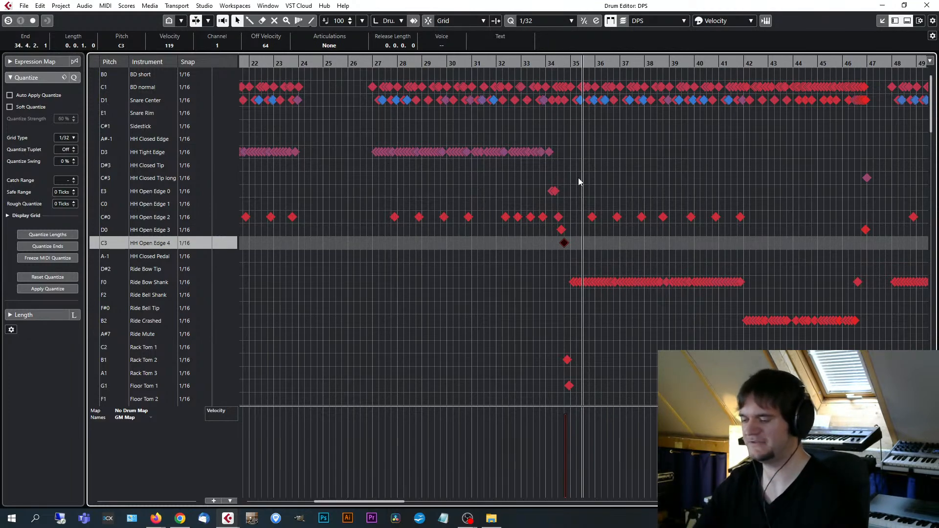
{"action": "key", "text": "g"}
{"action": "key", "text": "g"}
{"action": "key", "text": "g"}
{"action": "key", "text": "g"}
{"action": "key", "text": "g"}
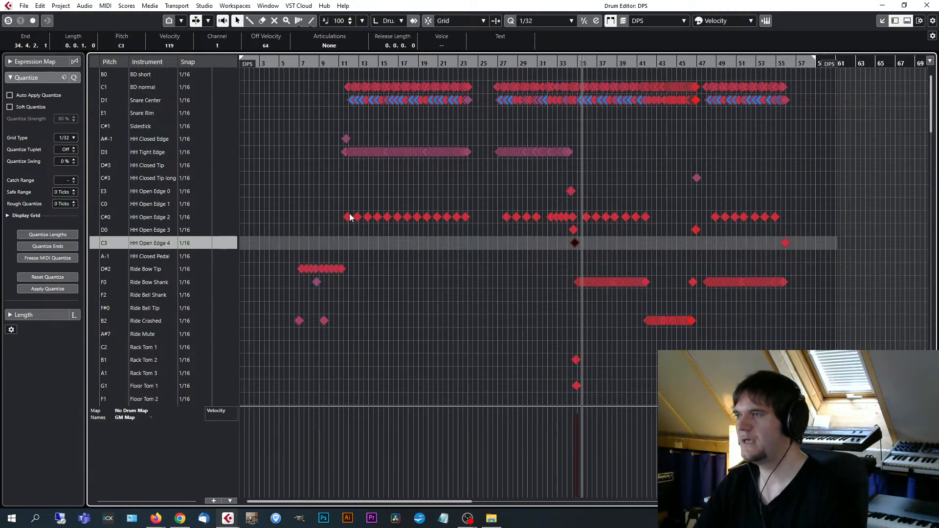
{"action": "key", "text": "g"}
{"action": "left_click", "coordinate": [275, 63]}
{"action": "key", "text": "h"}
{"action": "key", "text": "h"}
{"action": "key", "text": "h"}
{"action": "key", "text": "h"}
{"action": "key", "text": "h"}
{"action": "key", "text": "h"}
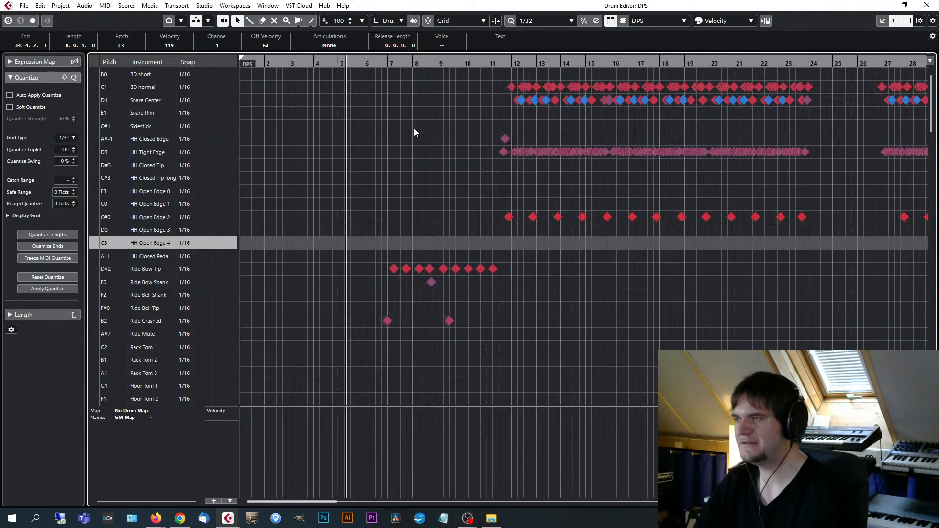
{"action": "key", "text": "h"}
{"action": "left_click", "coordinate": [417, 60]}
{"action": "key", "text": "h"}
{"action": "key", "text": "h"}
{"action": "key", "text": "h"}
{"action": "key", "text": "h"}
{"action": "key", "text": "h"}
{"action": "key", "text": "h"}
{"action": "key", "text": "h"}
{"action": "key", "text": "h"}
{"action": "key", "text": "h"}
{"action": "key", "text": "h"}
{"action": "key", "text": "h"}
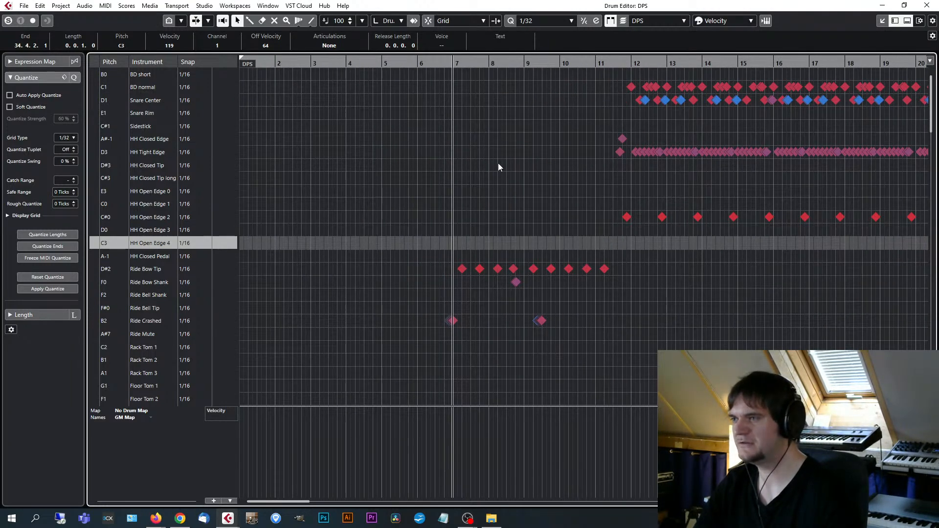
{"action": "key", "text": "h"}
{"action": "key", "text": "h"}
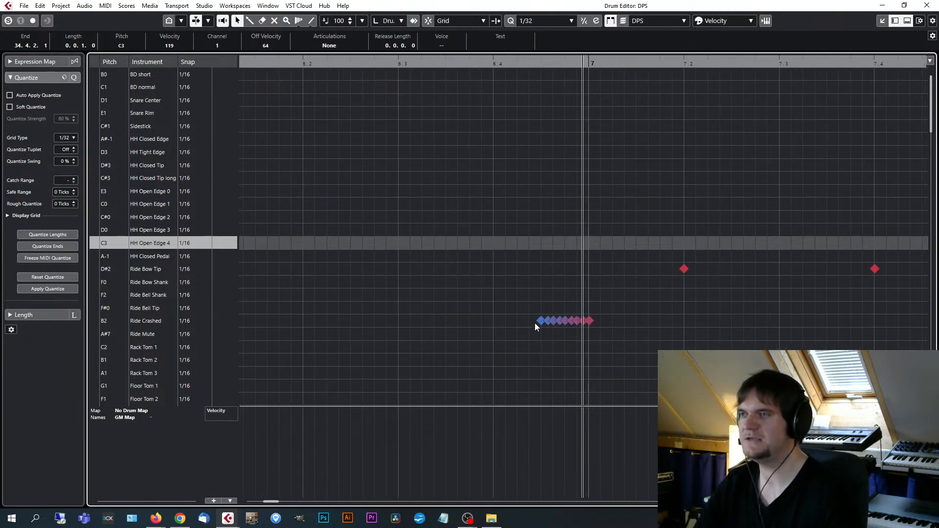
Compare the Ride Crashed run before bar 7 with a 1/64 quantize grid, and return the grid to 1/32.
{"action": "left_click", "coordinate": [565, 19]}
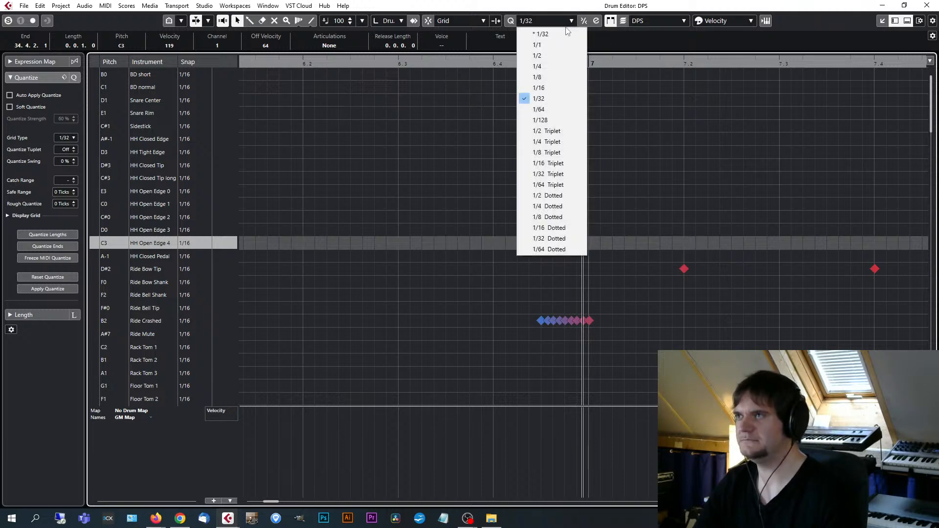
{"action": "left_click", "coordinate": [561, 109]}
{"action": "key", "text": "h"}
{"action": "key", "text": "h"}
{"action": "key", "text": "h"}
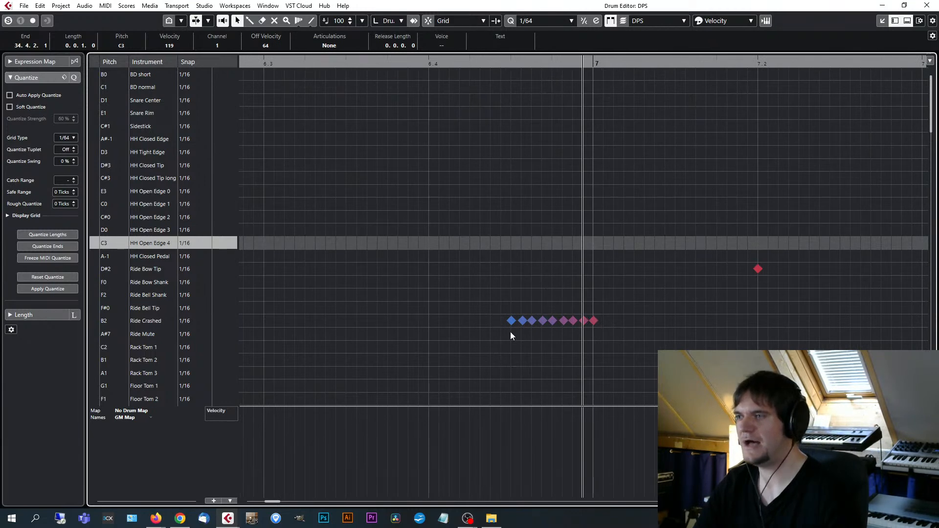
{"action": "left_click", "coordinate": [570, 20]}
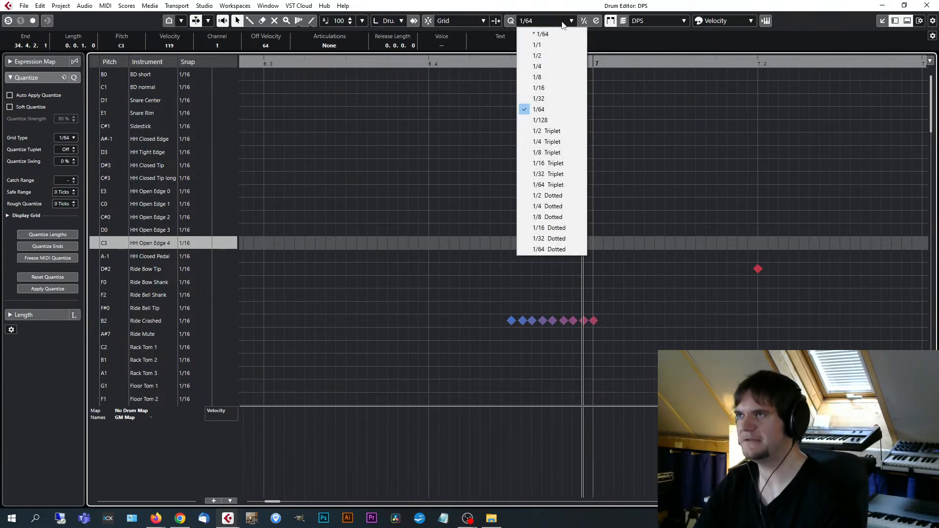
{"action": "left_click", "coordinate": [551, 98]}
Play the intro from beat 6.4 to hear the ride cymbal swells and bow hits, and stop playback.
{"action": "left_click", "coordinate": [427, 63]}
{"action": "key", "text": "space"}
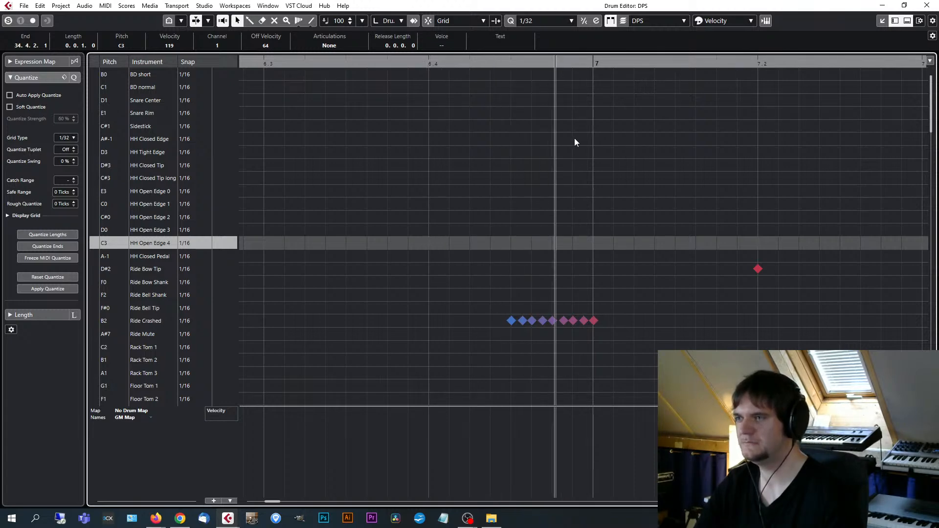
{"action": "key", "text": "g"}
{"action": "key", "text": "g"}
{"action": "key", "text": "g"}
{"action": "key", "text": "g"}
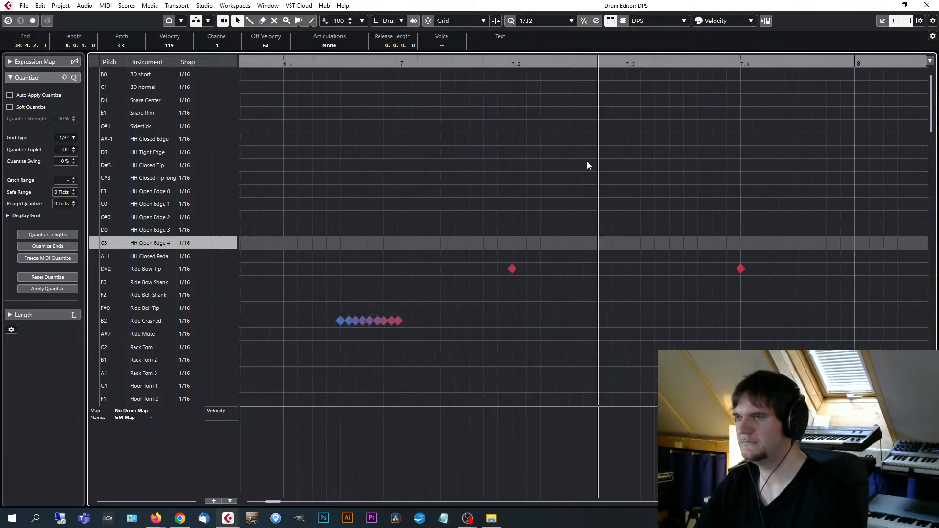
{"action": "key", "text": "g"}
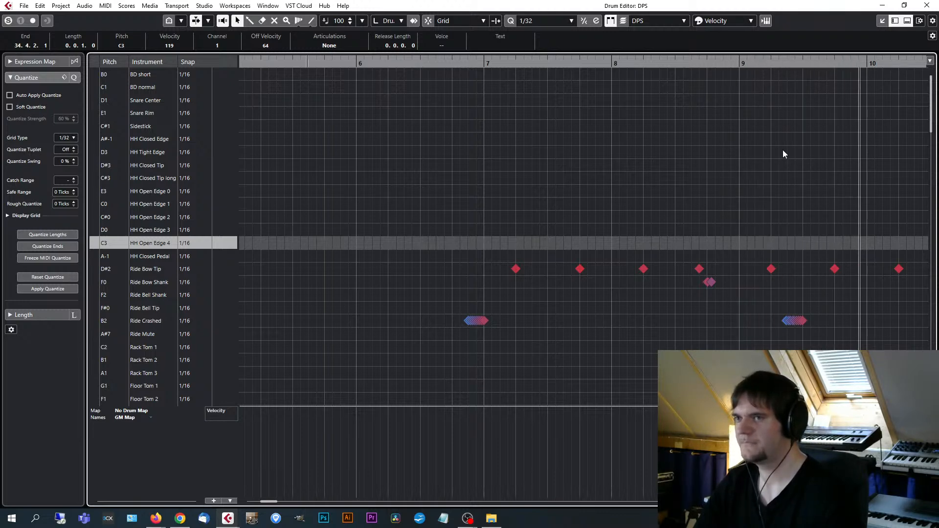
{"action": "key", "text": "space"}
Look over the note layout of the intro and the whole drum part.
{"action": "key", "text": "g"}
{"action": "key", "text": "g"}
{"action": "key", "text": "g"}
{"action": "key", "text": "g"}
{"action": "key", "text": "g"}
{"action": "key", "text": "g"}
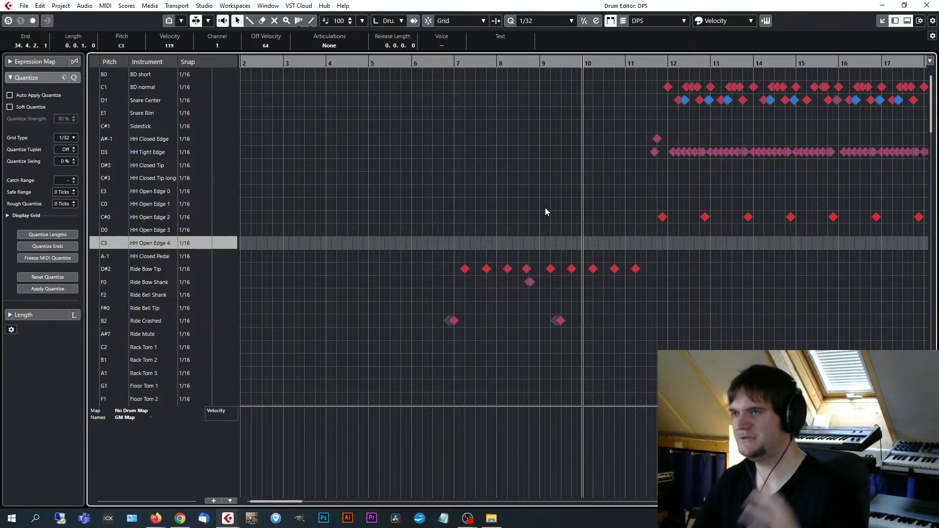
{"action": "key", "text": "g"}
{"action": "key", "text": "h"}
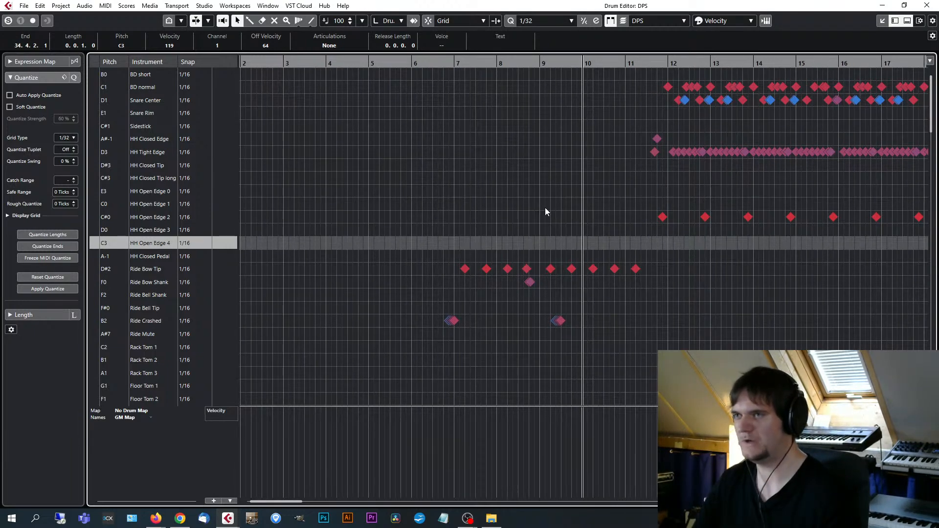
{"action": "key", "text": "g"}
{"action": "key", "text": "g"}
{"action": "key", "text": "g"}
{"action": "key", "text": "g"}
{"action": "key", "text": "g"}
{"action": "key", "text": "g"}
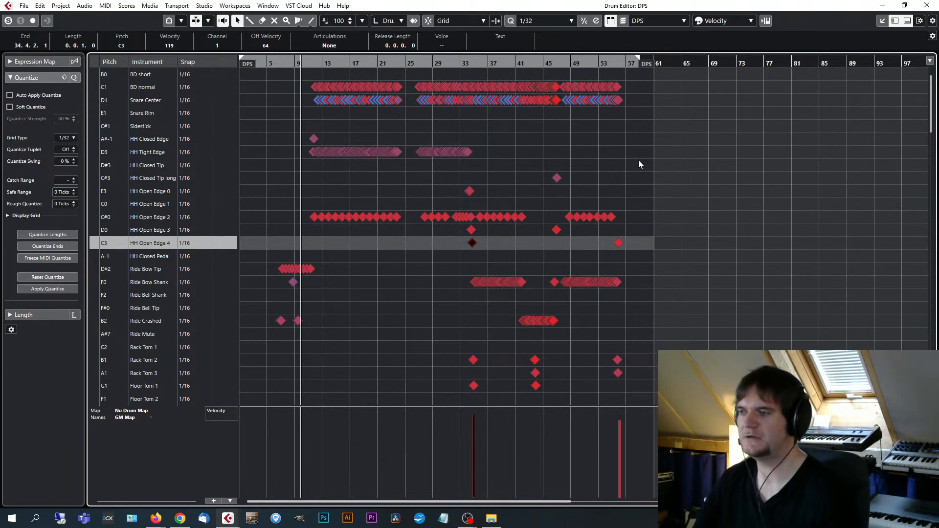
Move the playback position to just before bar 42 and examine the Ride Bow Shank and Ride Crashed notes around it.
{"action": "left_click", "coordinate": [520, 62]}
{"action": "key", "text": "h"}
{"action": "key", "text": "h"}
{"action": "key", "text": "h"}
{"action": "key", "text": "h"}
{"action": "key", "text": "h"}
{"action": "key", "text": "h"}
{"action": "key", "text": "h"}
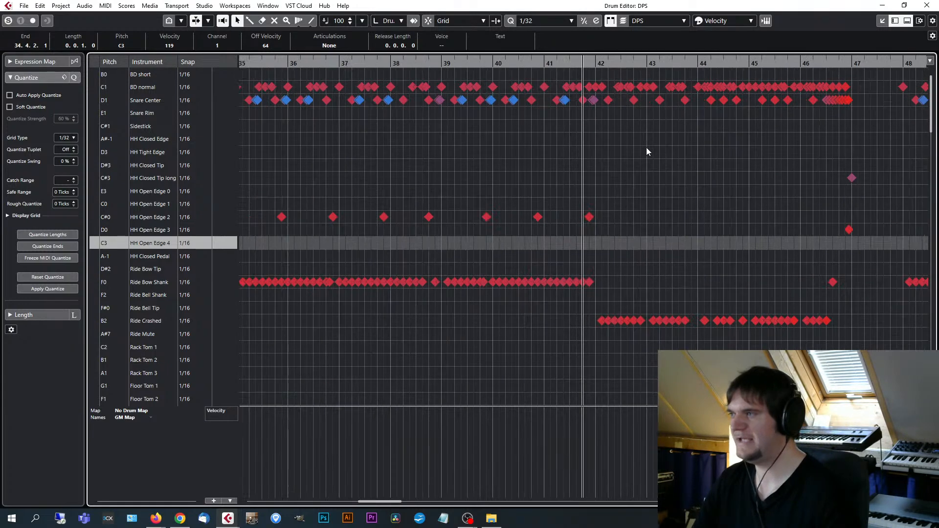
{"action": "key", "text": "g"}
{"action": "key", "text": "g"}
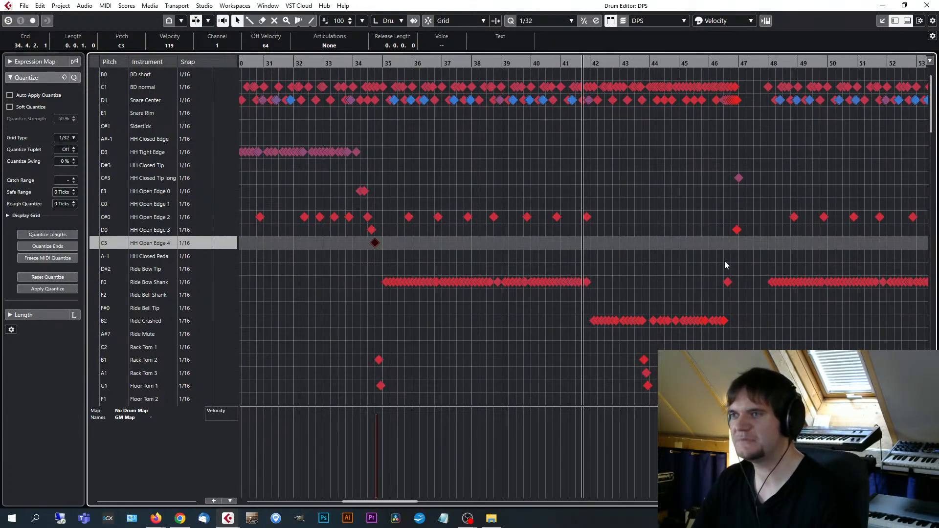
{"action": "key", "text": "g"}
{"action": "key", "text": "g"}
{"action": "key", "text": "g"}
{"action": "key", "text": "h"}
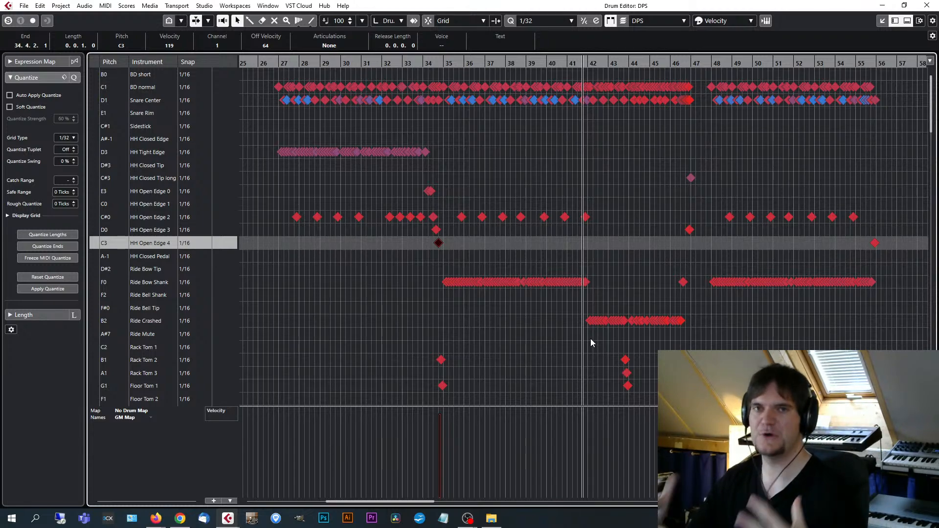
{"action": "key", "text": "h"}
{"action": "key", "text": "h"}
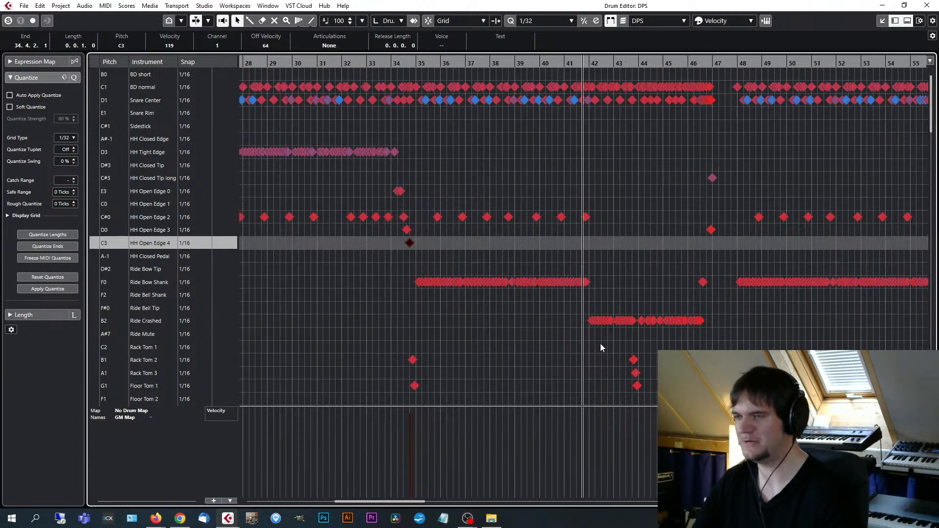
{"action": "key", "text": "g"}
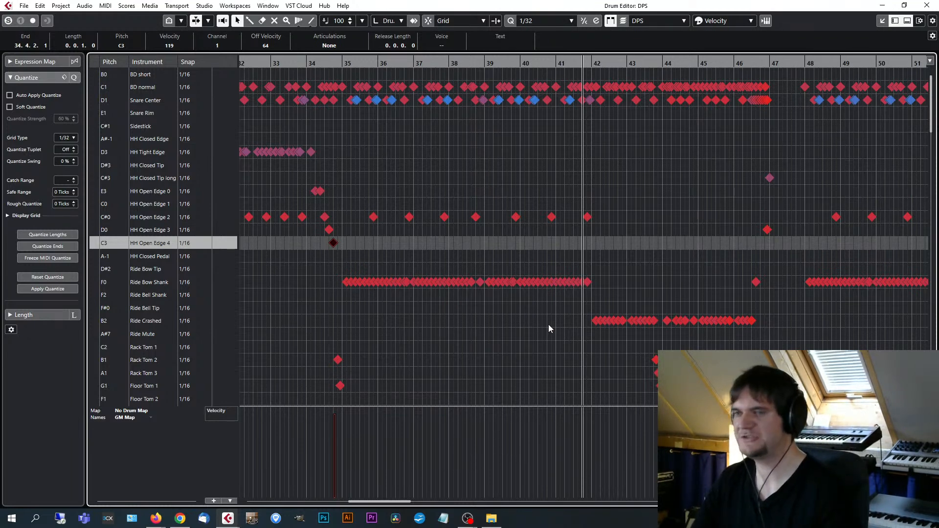
Play the drum part from just before bar 39 to hear the Ride Bow Shank groove change into the Ride Crashed section.
{"action": "left_click", "coordinate": [489, 60]}
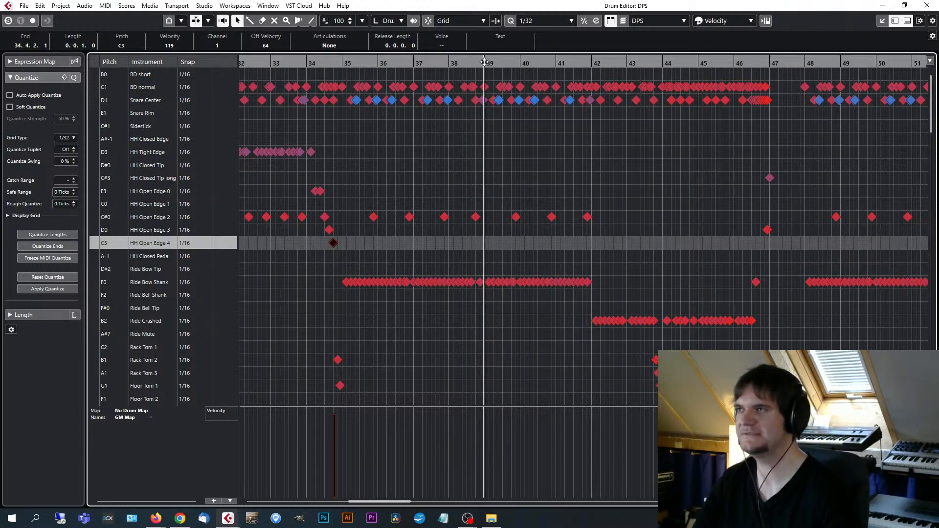
{"action": "key", "text": "space"}
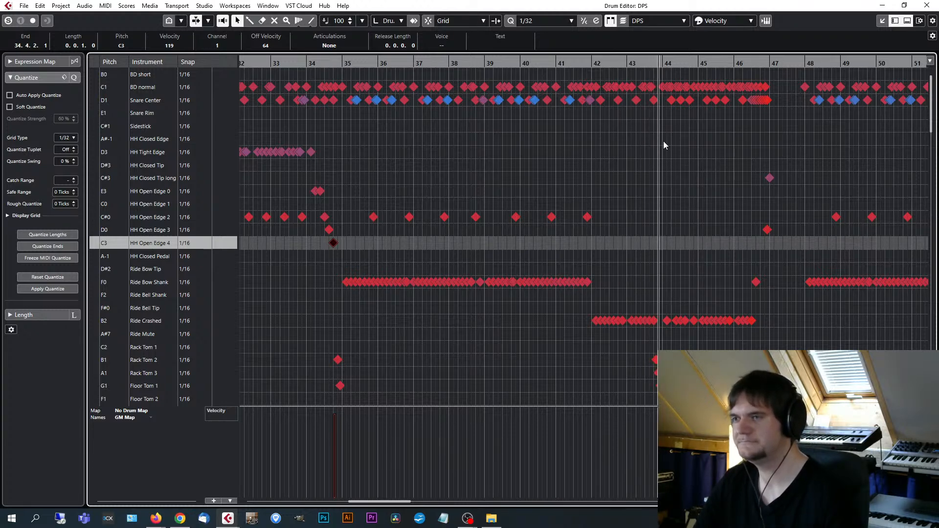
{"action": "key", "text": "h"}
{"action": "key", "text": "h"}
{"action": "key", "text": "h"}
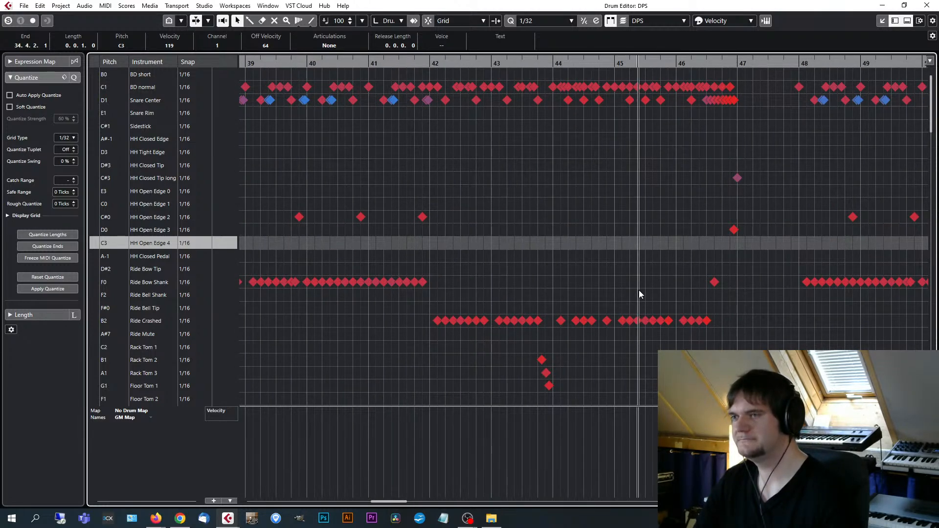
{"action": "key", "text": "g"}
{"action": "key", "text": "g"}
{"action": "key", "text": "g"}
{"action": "key", "text": "g"}
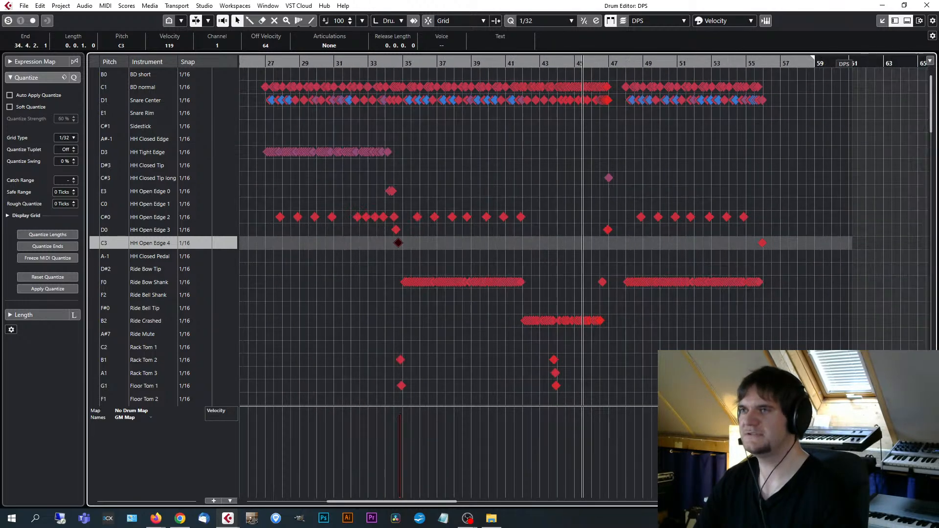
Close the Drum Editor, show the Drum Programming track's Superior Drummer 3 kit view beside the arrangement, and set the playback position to bar 11.
{"action": "left_click", "coordinate": [926, 6]}
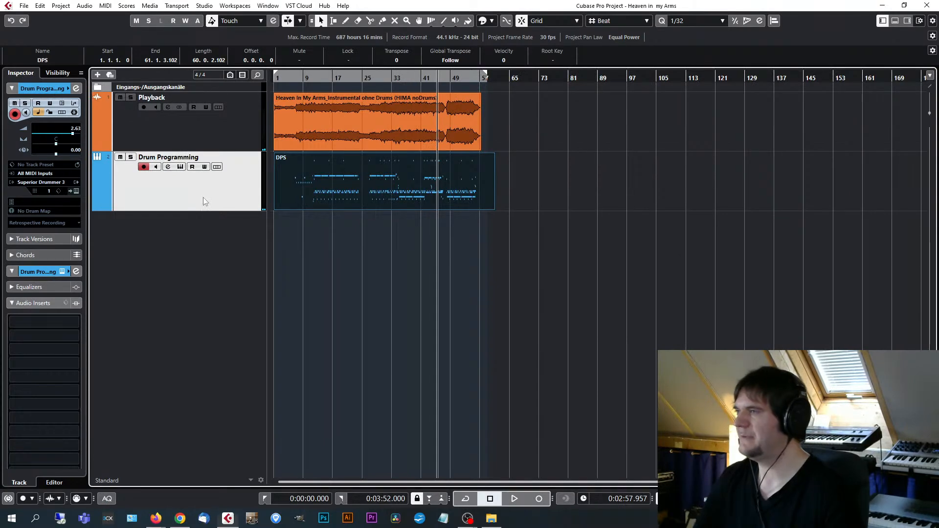
{"action": "left_click", "coordinate": [77, 191]}
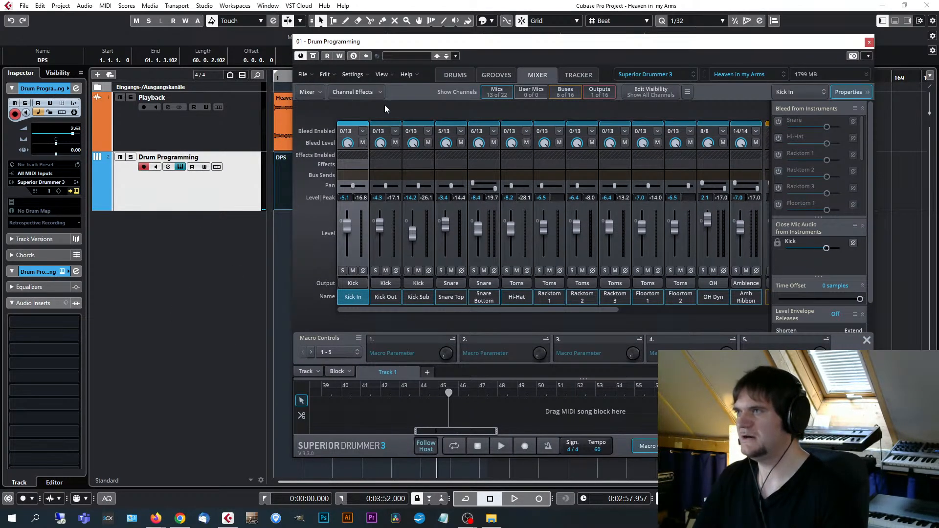
{"action": "left_click", "coordinate": [460, 75]}
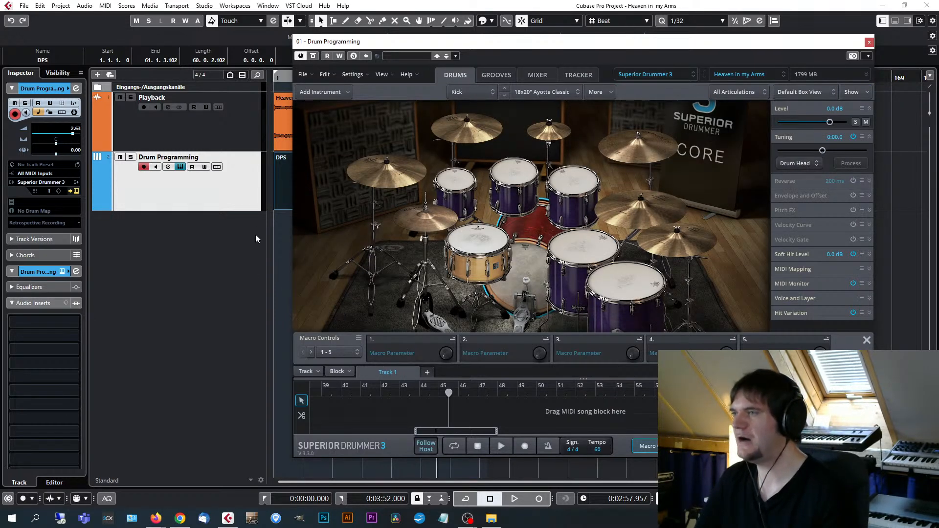
{"action": "left_click_drag", "start_coordinate": [521, 44], "coordinate": [536, 42]}
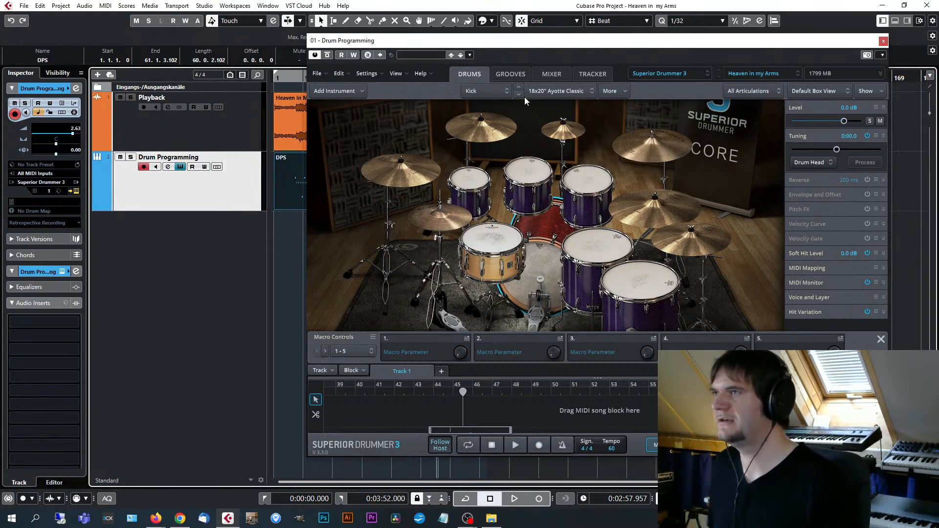
{"action": "left_click_drag", "start_coordinate": [530, 43], "coordinate": [599, 42]}
{"action": "left_click", "coordinate": [302, 189]}
{"action": "left_click", "coordinate": [310, 78]}
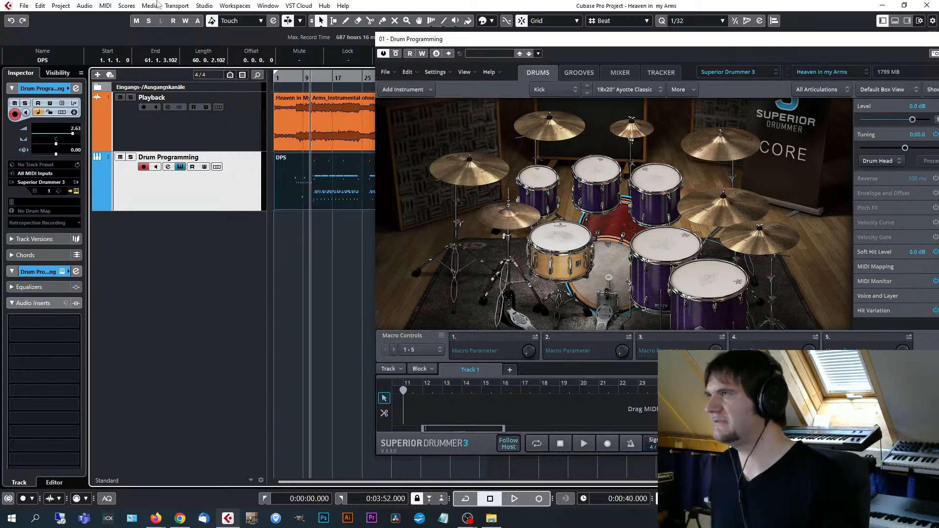
Open the DPS part in the Drum Editor and assign the SD 3 Standard drum map, keeping the notes clear of the instrument window.
{"action": "left_click", "coordinate": [106, 7]}
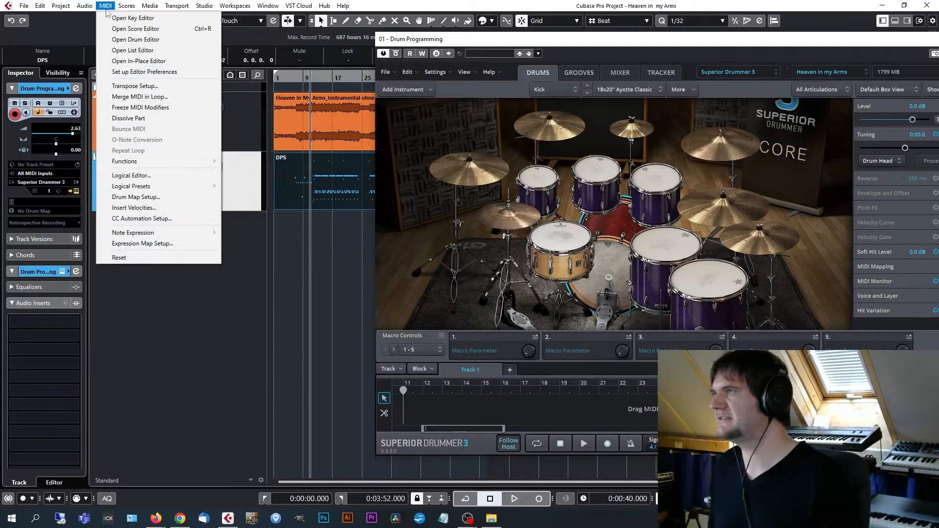
{"action": "left_click", "coordinate": [171, 41]}
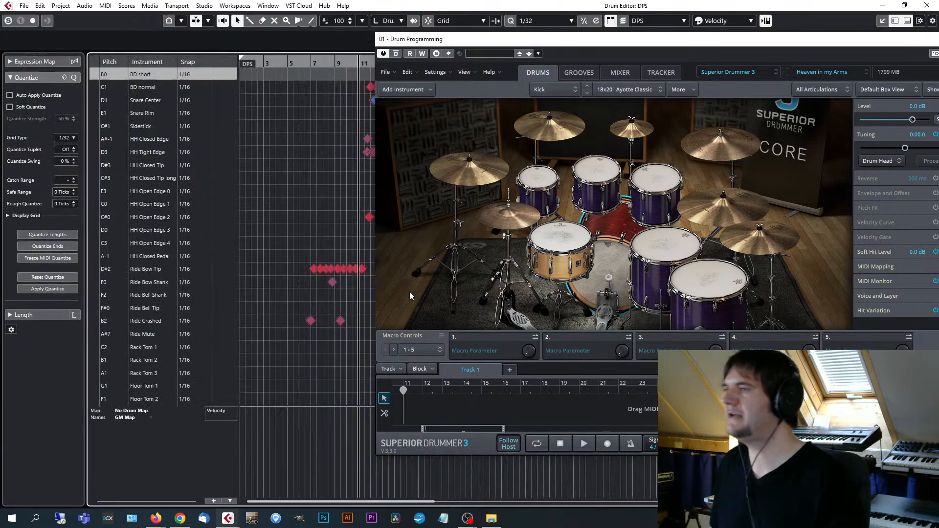
{"action": "left_click", "coordinate": [151, 412]}
{"action": "left_click", "coordinate": [161, 443]}
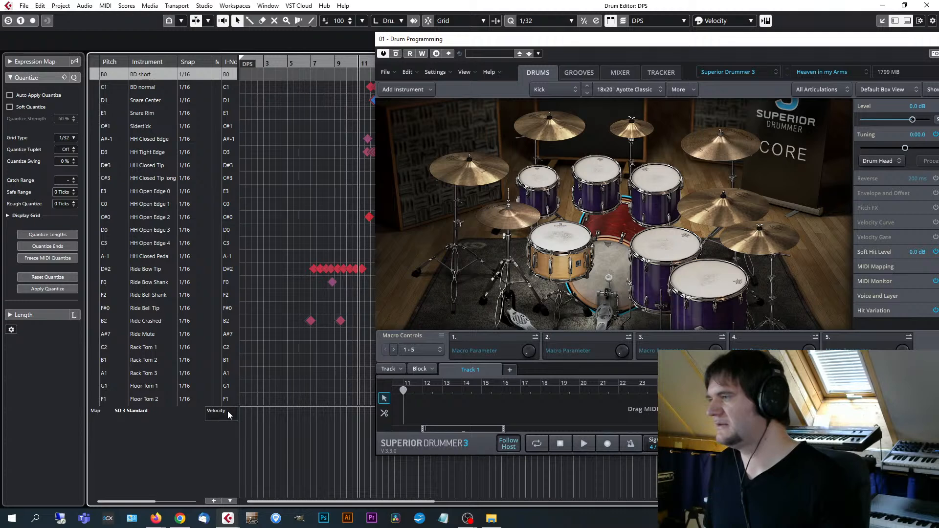
{"action": "left_click_drag", "start_coordinate": [498, 43], "coordinate": [552, 42]}
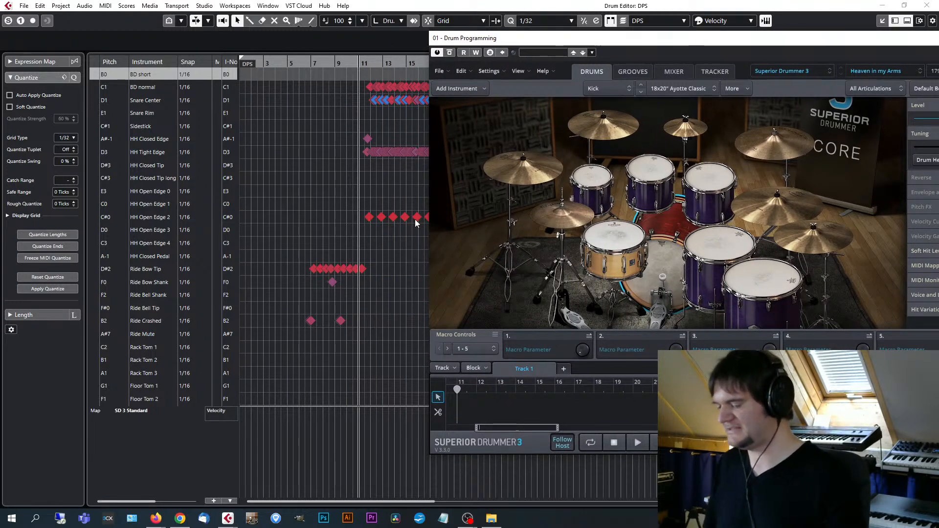
Examine the instrument names and note assignments of the SD 3 Standard map in Drum Map Setup, and close the setup.
{"action": "left_click", "coordinate": [147, 410]}
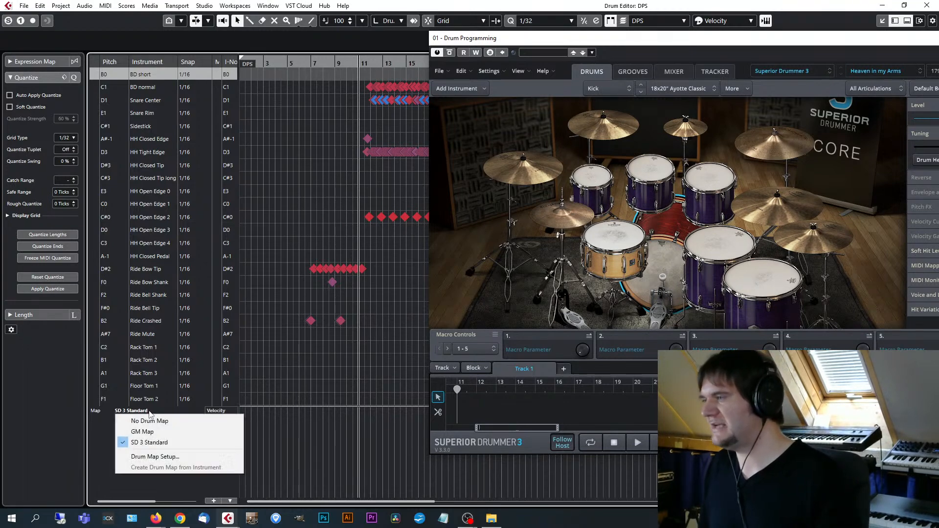
{"action": "left_click", "coordinate": [156, 457]}
{"action": "left_click_drag", "start_coordinate": [474, 161], "coordinate": [403, 153]}
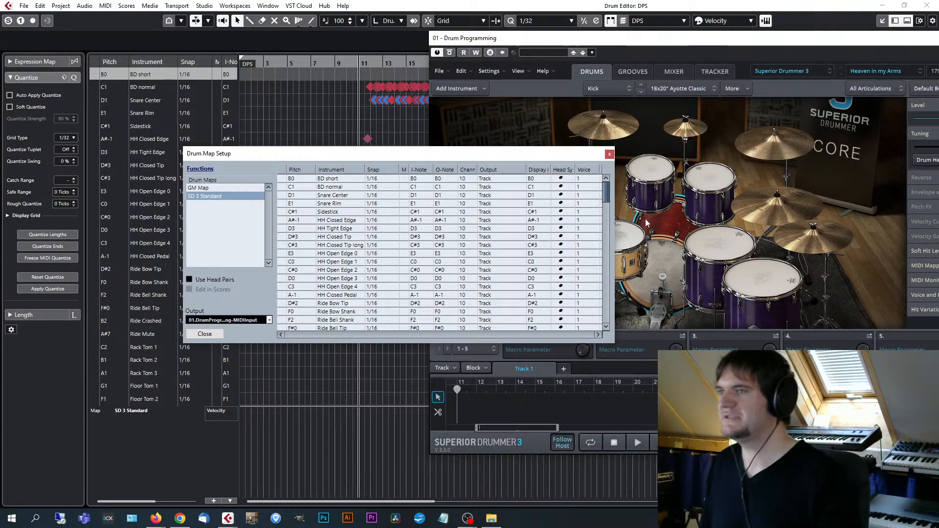
{"action": "mouse_move", "coordinate": [605, 188]}
{"action": "left_mouse_down"}
{"action": "mouse_move", "coordinate": [605, 252]}
{"action": "mouse_move", "coordinate": [609, 187]}
{"action": "left_mouse_up"}
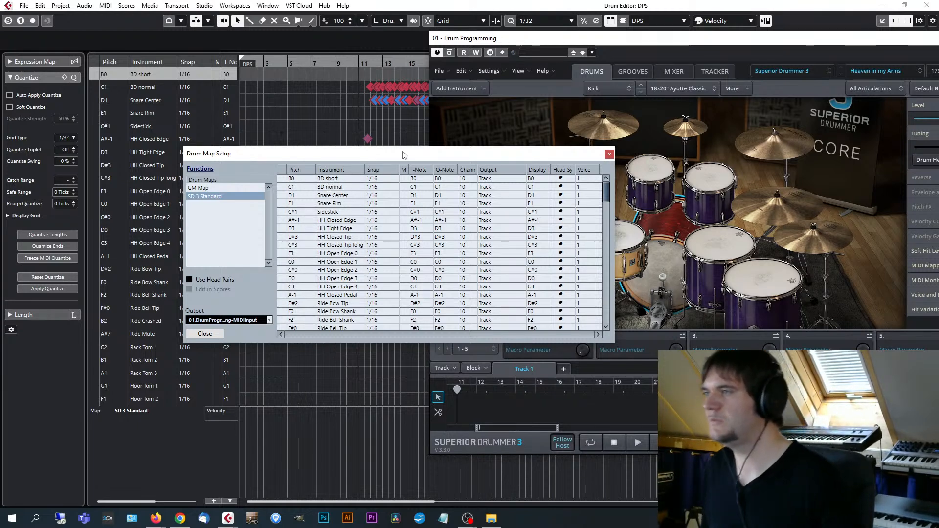
{"action": "left_click_drag", "start_coordinate": [404, 155], "coordinate": [468, 148]}
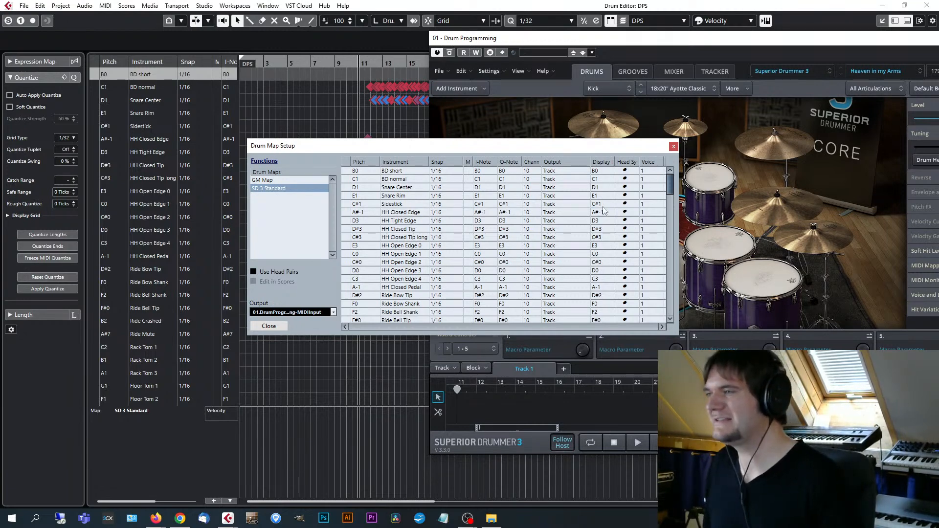
{"action": "left_click_drag", "start_coordinate": [670, 185], "coordinate": [670, 221]}
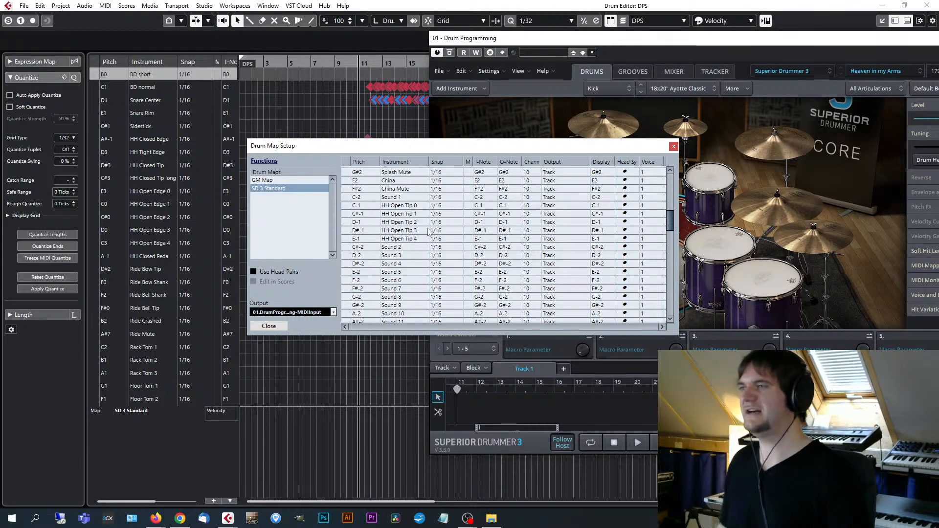
{"action": "left_click_drag", "start_coordinate": [670, 225], "coordinate": [667, 201]}
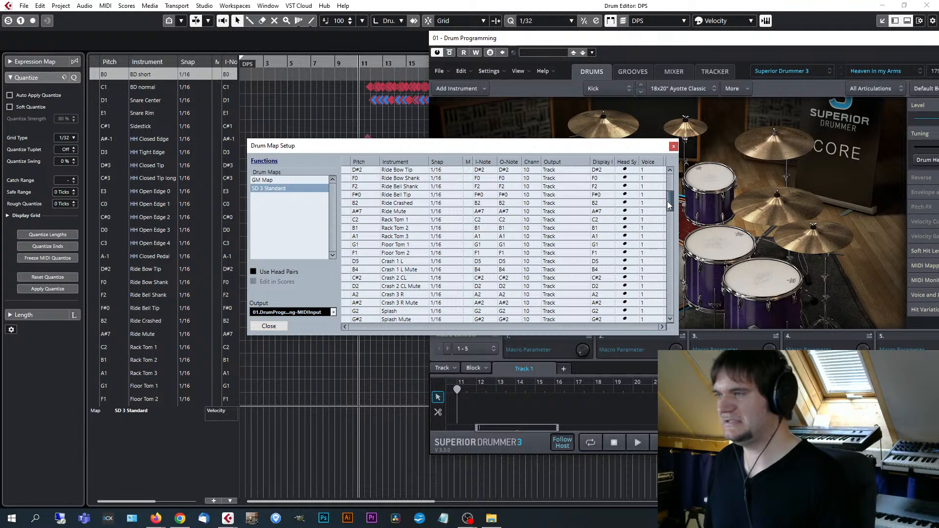
{"action": "left_click", "coordinate": [674, 145]}
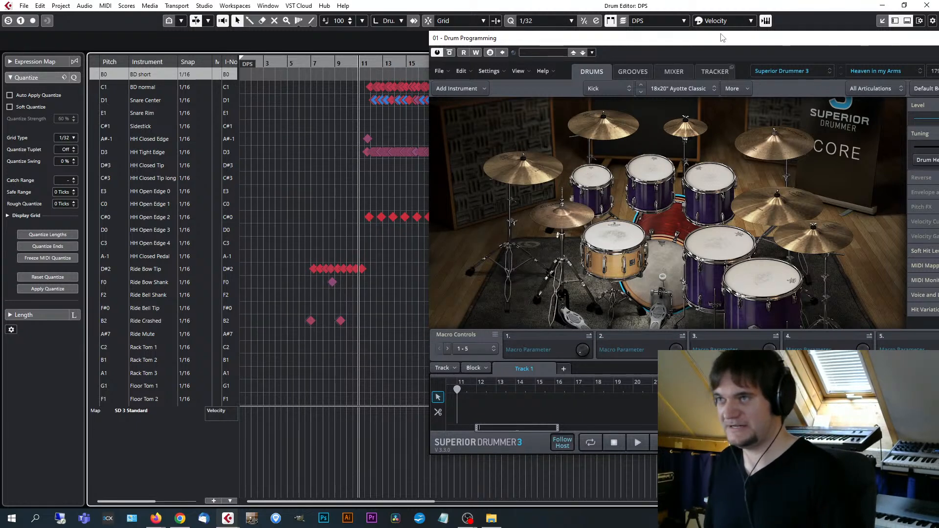
Close the Drum Editor and copy the DPS part from the arrangement into Superior Drummer 3's Track 1 at bar 1.
{"action": "left_click_drag", "start_coordinate": [722, 36], "coordinate": [604, 45]}
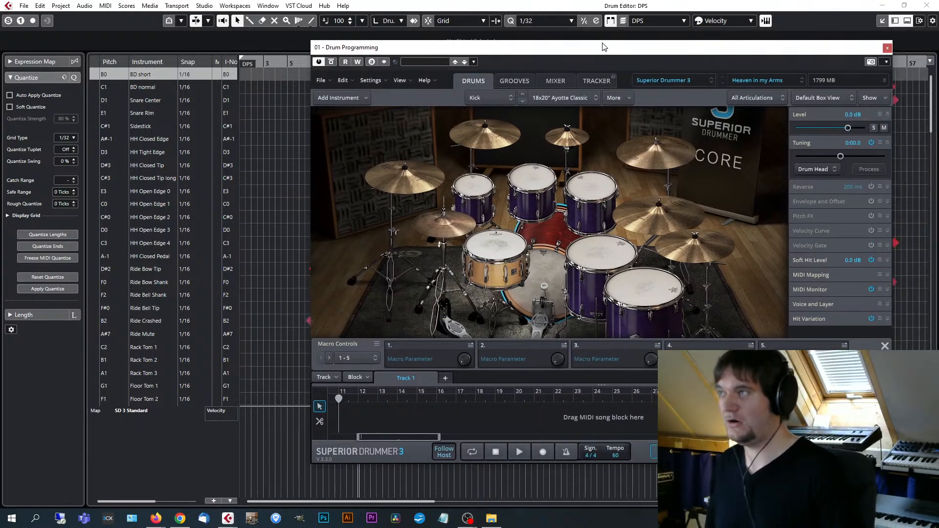
{"action": "left_click", "coordinate": [932, 8]}
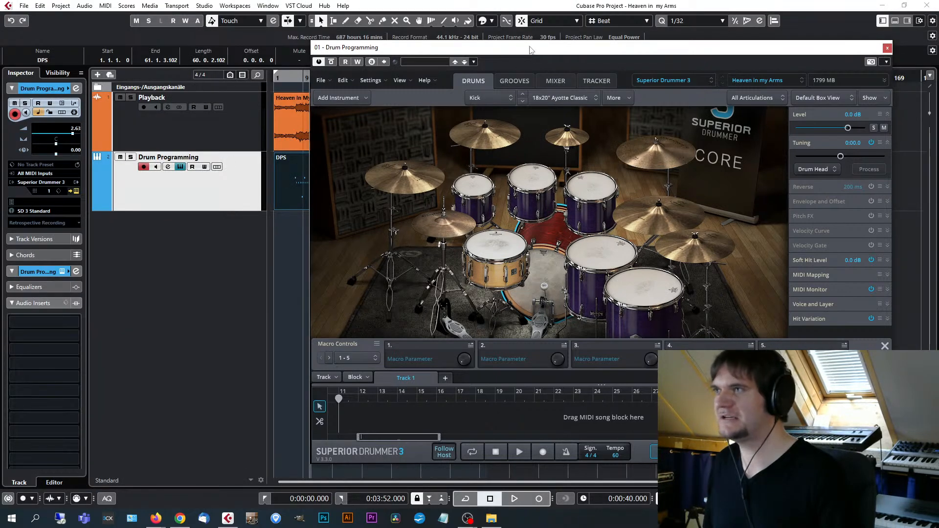
{"action": "left_click_drag", "start_coordinate": [532, 50], "coordinate": [581, 47]}
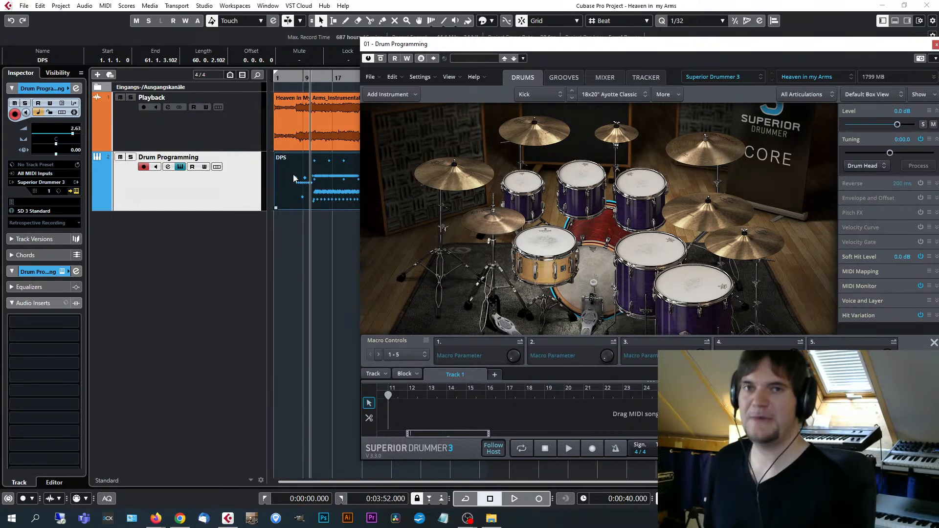
{"action": "left_click", "coordinate": [325, 184]}
{"action": "left_click_drag", "start_coordinate": [325, 186], "coordinate": [385, 412]}
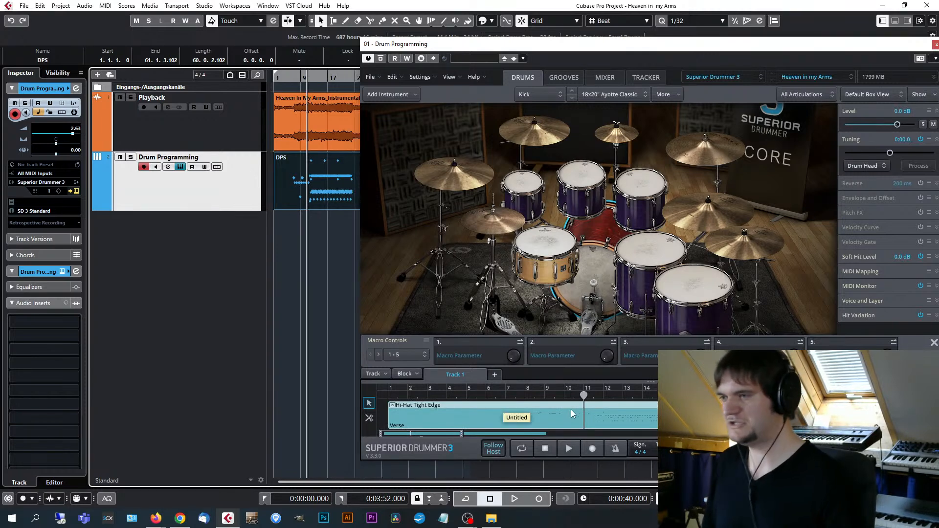
{"action": "left_click_drag", "start_coordinate": [684, 47], "coordinate": [579, 47]}
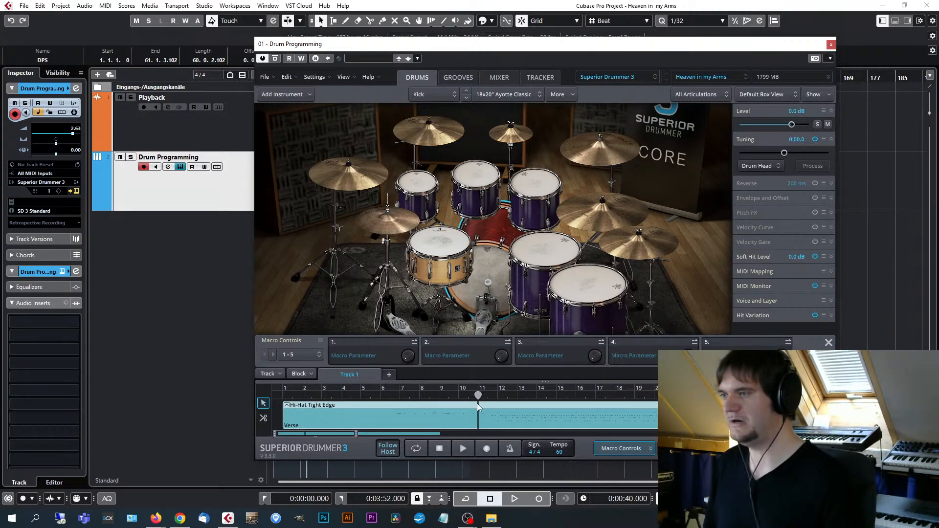
Open the imported block in Superior Drummer 3's Grid Editor and examine its notes around bar 7 across the kit rows.
{"action": "left_click", "coordinate": [507, 394]}
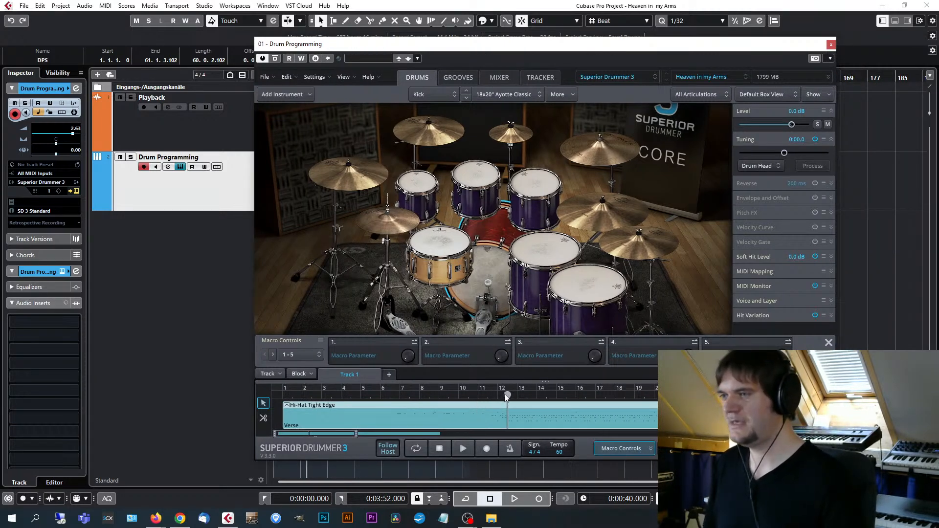
{"action": "double_click", "coordinate": [522, 418]}
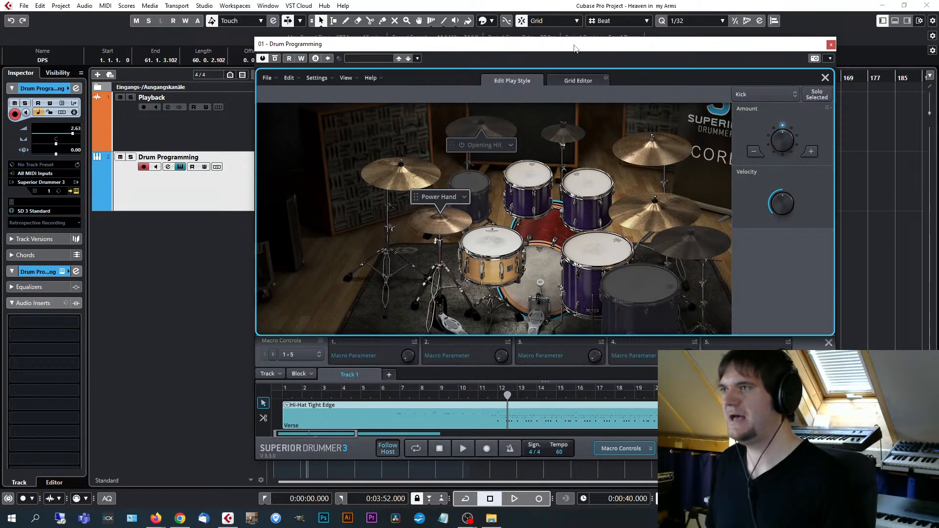
{"action": "left_click", "coordinate": [574, 79]}
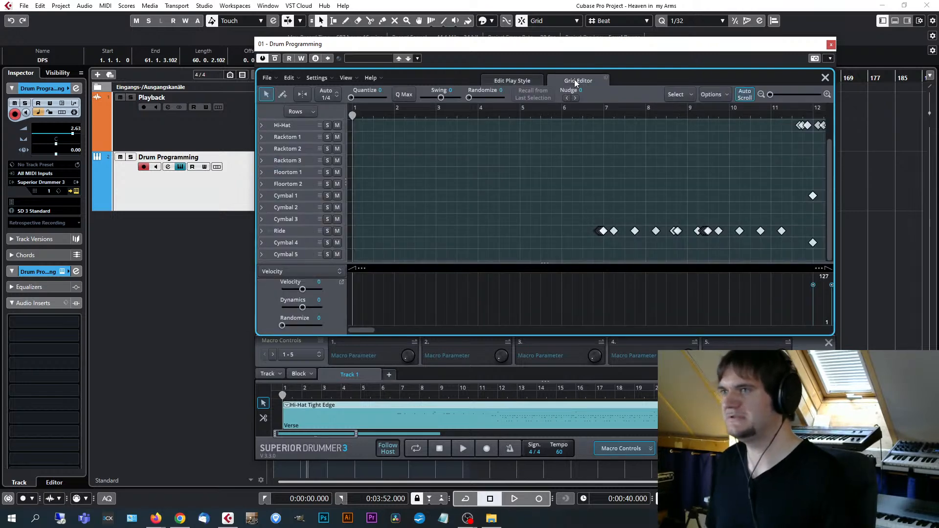
{"action": "scroll", "coordinate": [615, 183], "scroll_direction": "down", "scroll_amount": 4}
{"action": "left_click", "coordinate": [527, 115]}
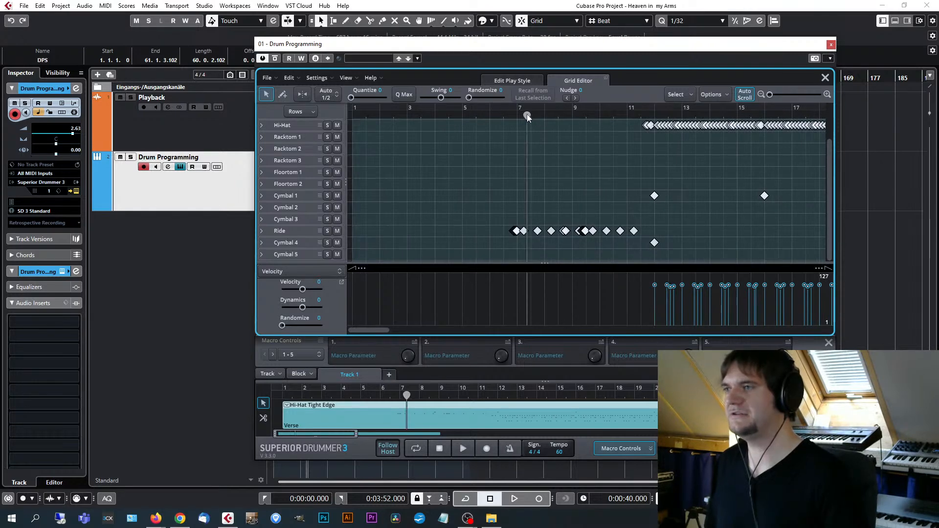
{"action": "scroll", "coordinate": [615, 130], "scroll_direction": "down", "scroll_amount": 1}
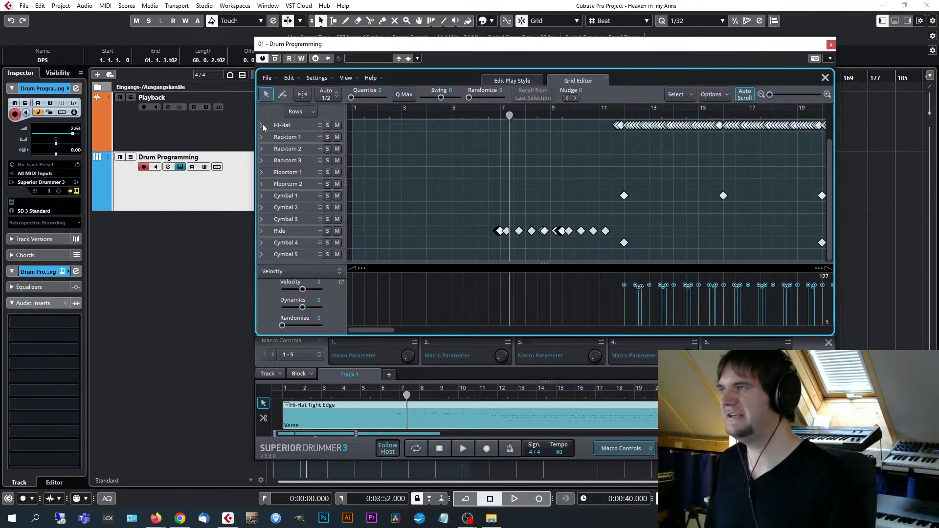
{"action": "scroll", "coordinate": [420, 207], "scroll_direction": "up", "scroll_amount": 1}
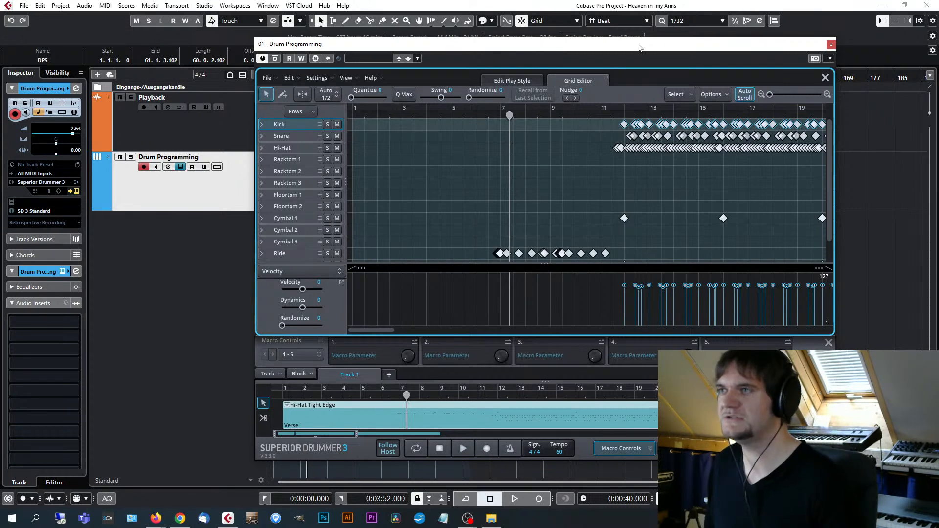
{"action": "left_click_drag", "start_coordinate": [638, 43], "coordinate": [623, 36]}
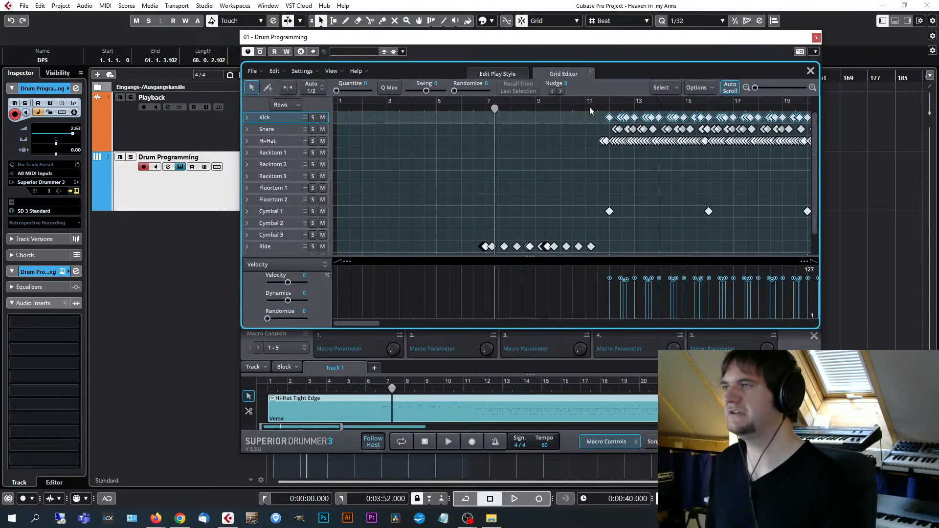
Look over the Kick articulations and collapse them, and expand the Snare row to review its articulation list.
{"action": "left_click", "coordinate": [246, 118]}
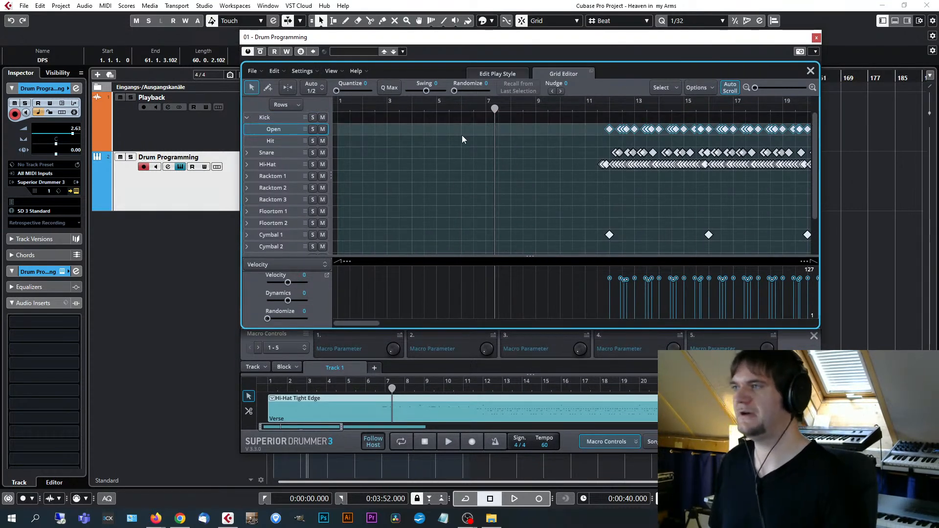
{"action": "left_click", "coordinate": [246, 118]}
{"action": "left_click", "coordinate": [247, 129]}
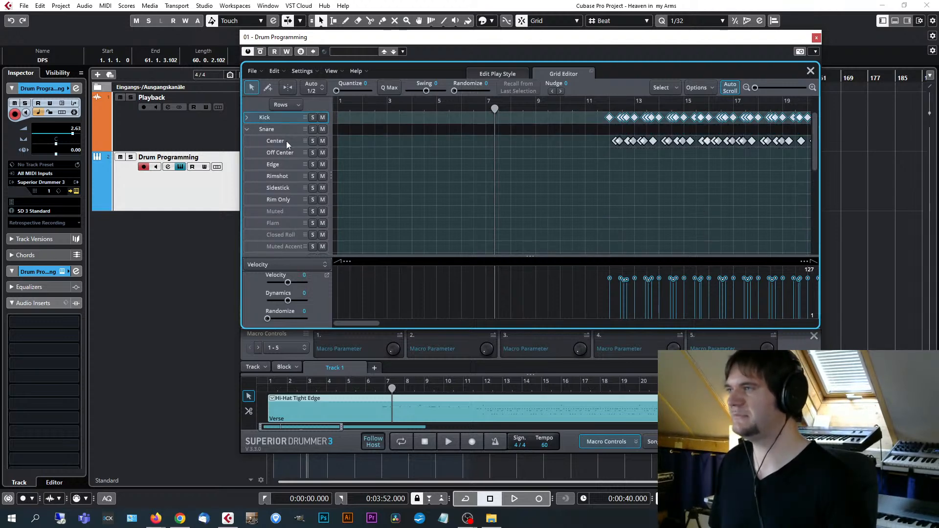
{"action": "scroll", "coordinate": [293, 230], "scroll_direction": "down", "scroll_amount": 1}
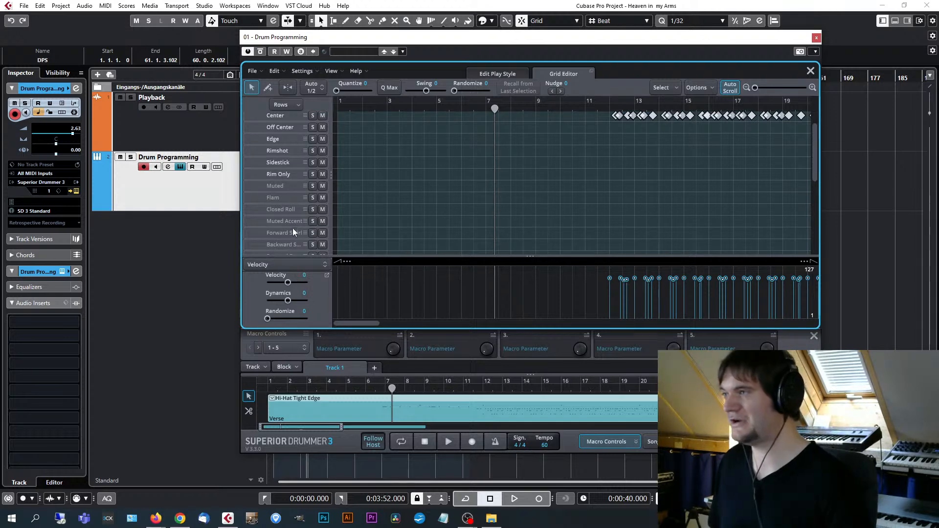
Look through the Snare articulations and collapse them, and expand the Hi-Hat row to show its articulations.
{"action": "scroll", "coordinate": [286, 207], "scroll_direction": "up", "scroll_amount": 2}
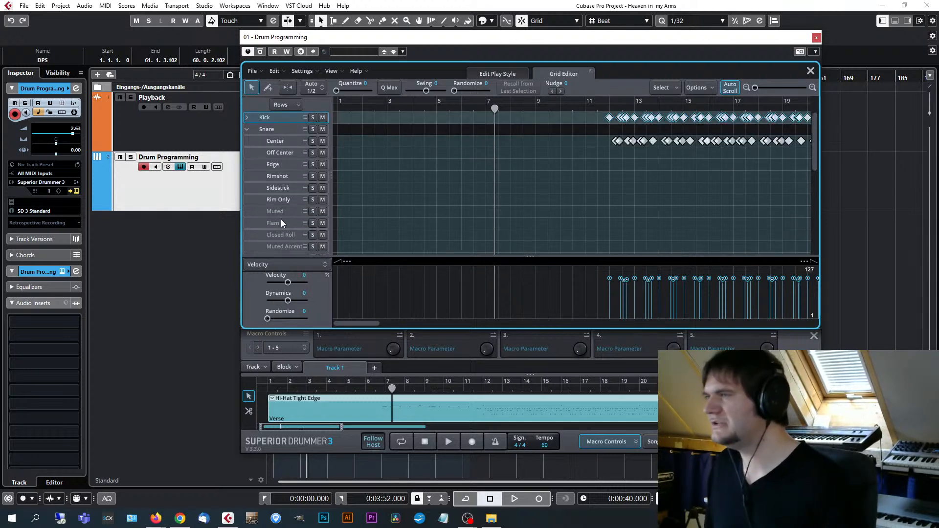
{"action": "scroll", "coordinate": [281, 221], "scroll_direction": "down", "scroll_amount": 1}
{"action": "scroll", "coordinate": [288, 207], "scroll_direction": "up", "scroll_amount": 1}
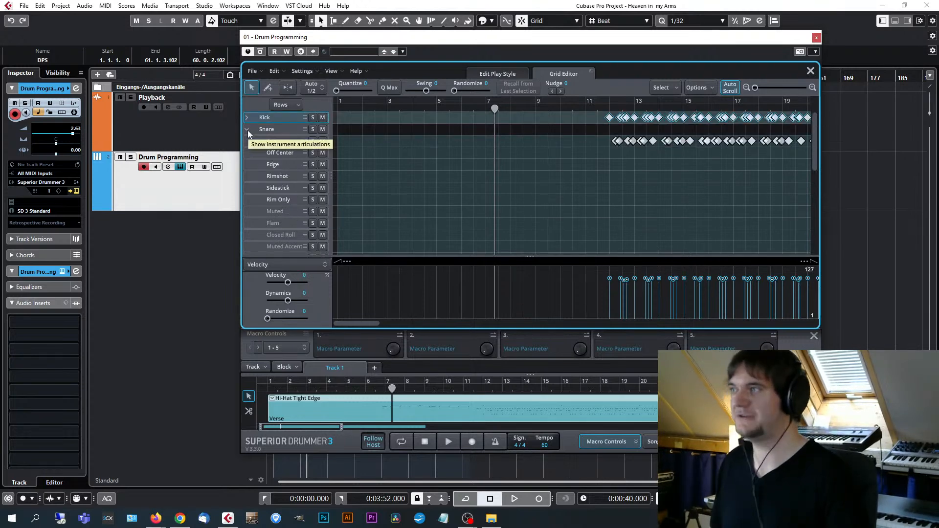
{"action": "left_click", "coordinate": [247, 130]}
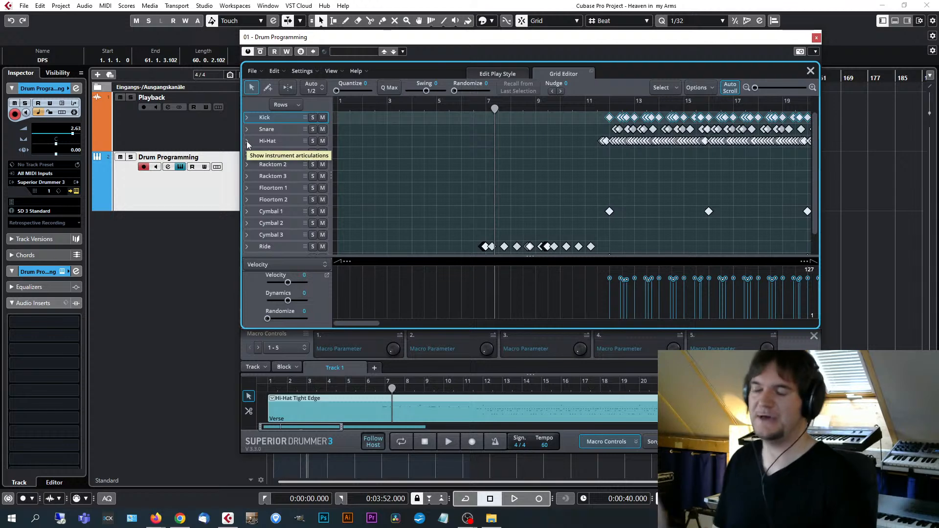
{"action": "left_click", "coordinate": [247, 141]}
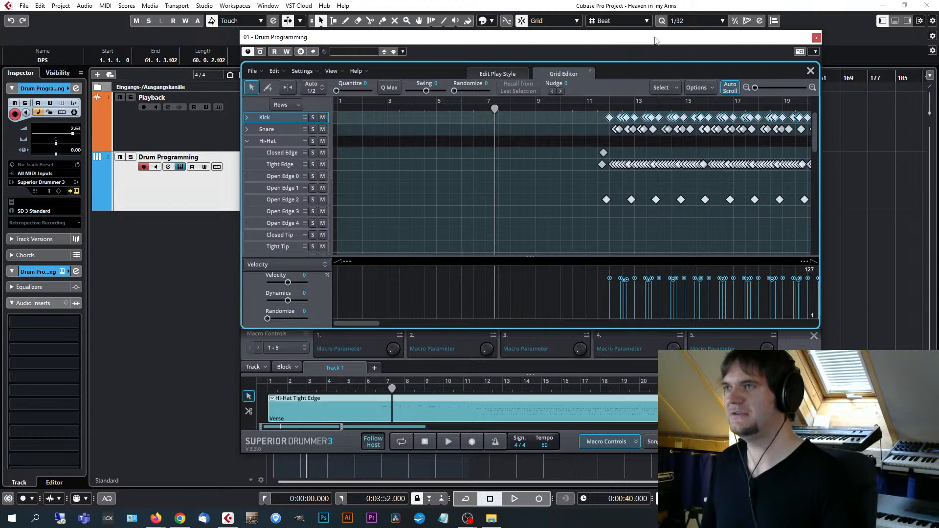
Place the playhead near bar 34 and examine the hi-hat notes across the Tight Edge and Open Edge rows there.
{"action": "left_click_drag", "start_coordinate": [653, 38], "coordinate": [594, 40]}
{"action": "scroll", "coordinate": [617, 129], "scroll_direction": "down", "scroll_amount": 5}
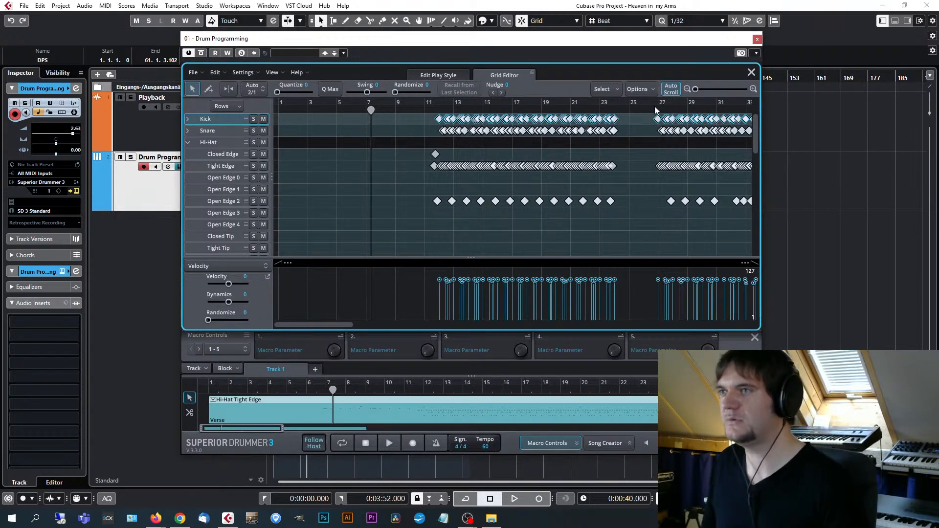
{"action": "scroll", "coordinate": [653, 106], "scroll_direction": "down", "scroll_amount": 2}
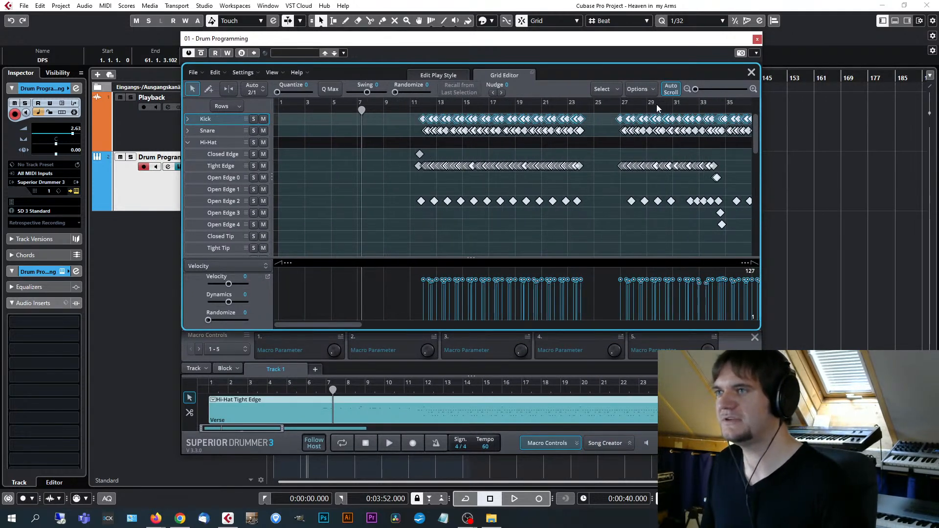
{"action": "left_click", "coordinate": [697, 102]}
{"action": "scroll", "coordinate": [694, 128], "scroll_direction": "up", "scroll_amount": 2}
{"action": "scroll", "coordinate": [706, 122], "scroll_direction": "down", "scroll_amount": 1}
{"action": "left_click", "coordinate": [722, 107]}
{"action": "scroll", "coordinate": [731, 183], "scroll_direction": "up", "scroll_amount": 4}
{"action": "scroll", "coordinate": [736, 212], "scroll_direction": "up", "scroll_amount": 1}
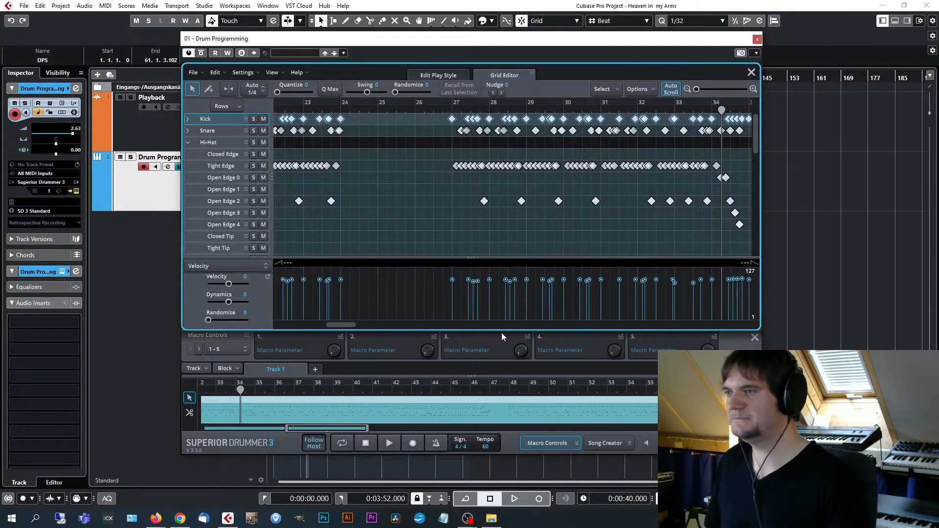
{"action": "left_click_drag", "start_coordinate": [348, 324], "coordinate": [359, 324]}
{"action": "scroll", "coordinate": [667, 199], "scroll_direction": "up", "scroll_amount": 3}
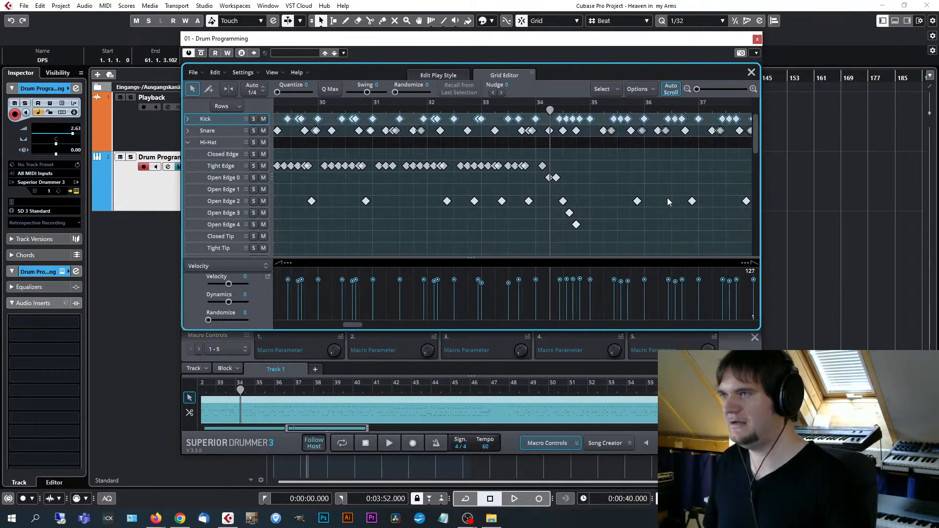
{"action": "scroll", "coordinate": [624, 208], "scroll_direction": "up", "scroll_amount": 2}
{"action": "left_click", "coordinate": [533, 166]}
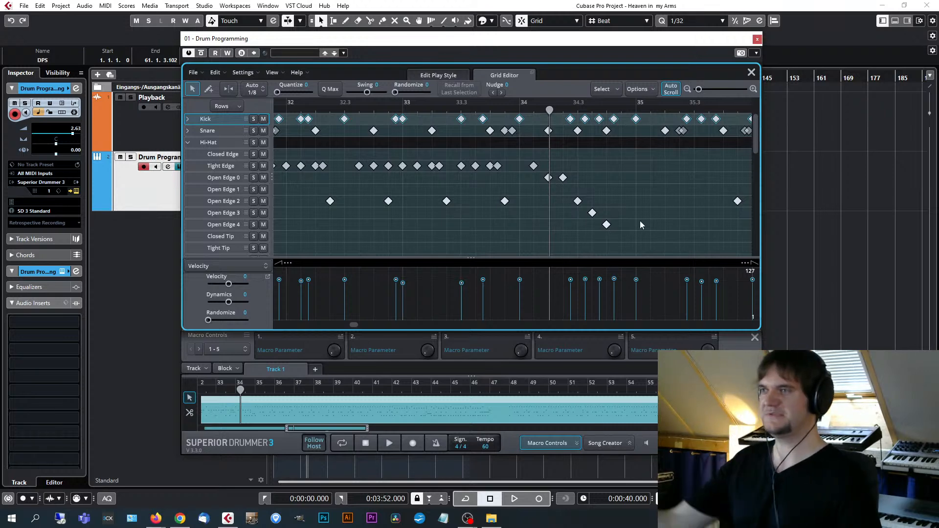
Audition the hi-hat passage leading into bar 34, first from bar 33.3 and again from bar 33.
{"action": "left_click", "coordinate": [502, 107]}
{"action": "left_click", "coordinate": [458, 107]}
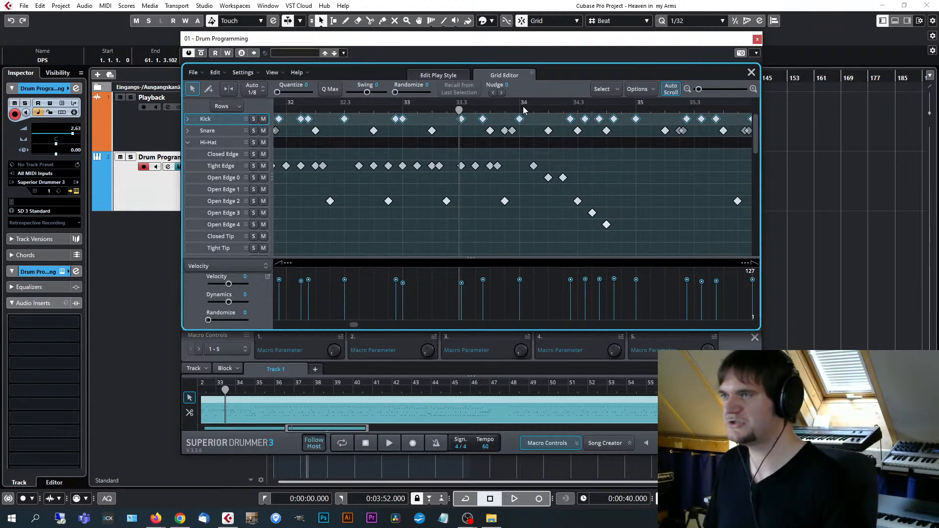
{"action": "left_click", "coordinate": [505, 202]}
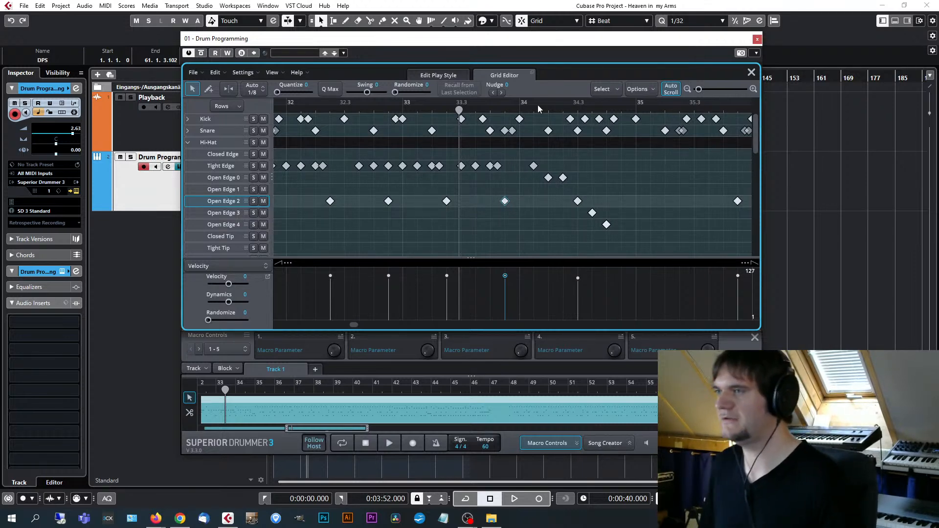
{"action": "key", "text": "space"}
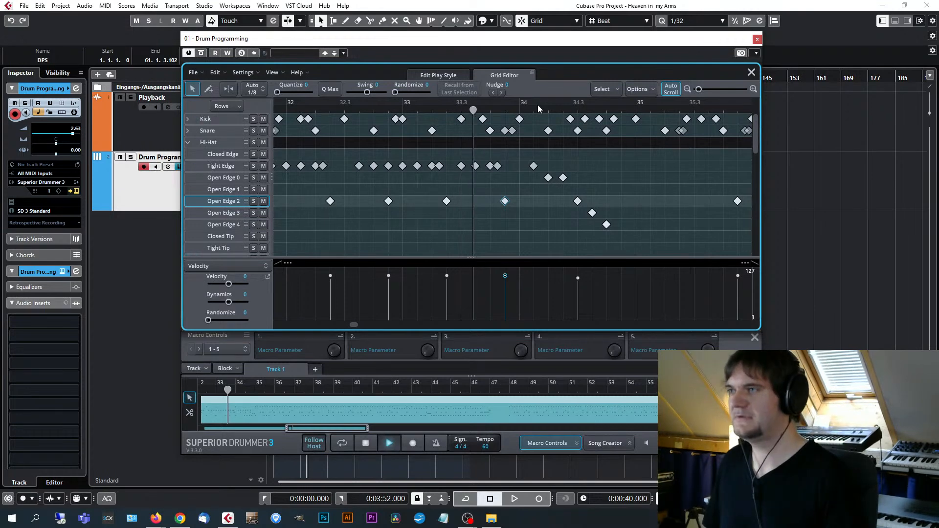
{"action": "key", "text": "space"}
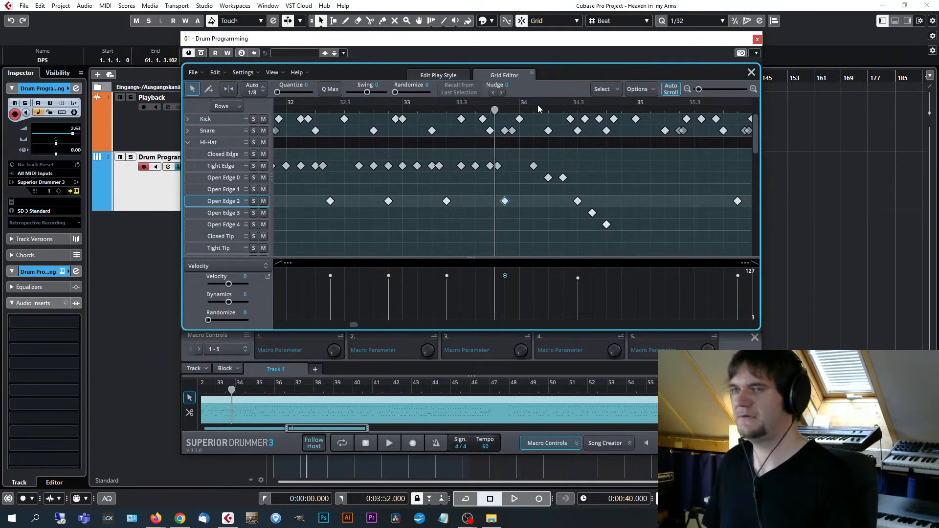
{"action": "left_click", "coordinate": [402, 105]}
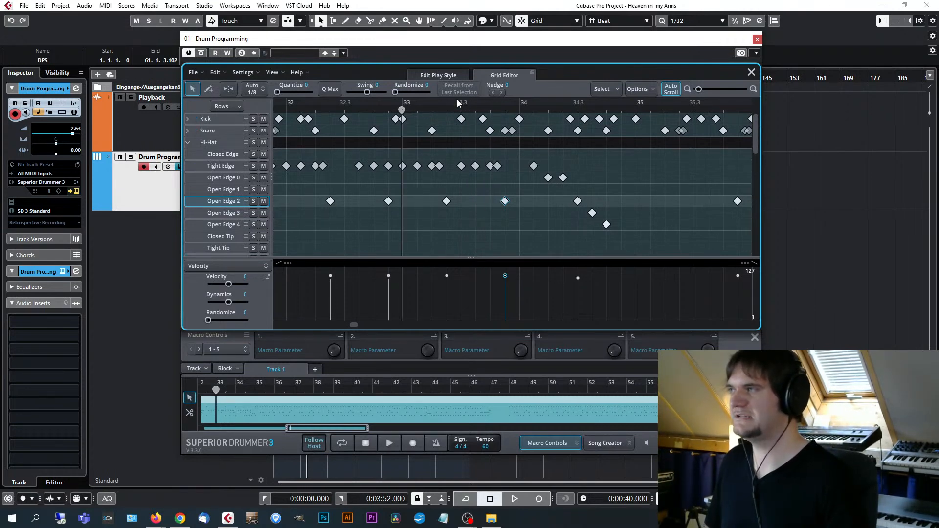
{"action": "key", "text": "space"}
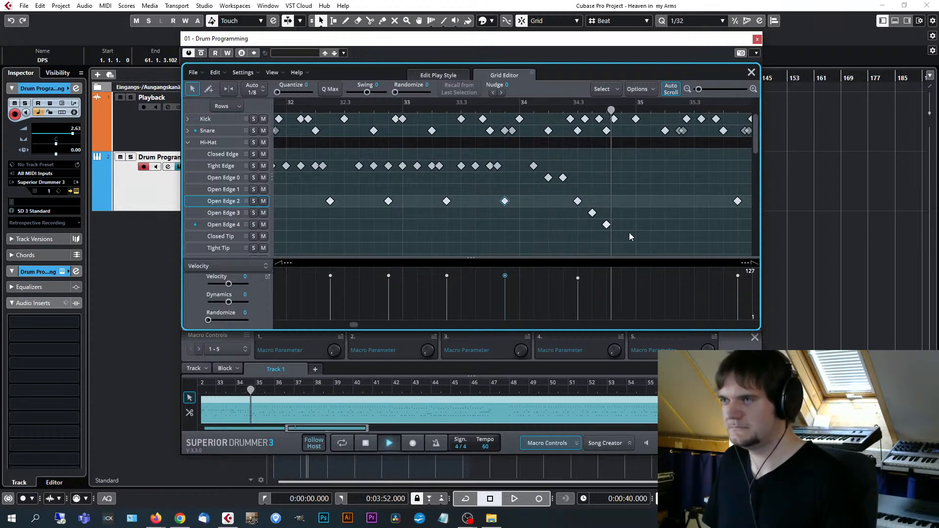
{"action": "key", "text": "space"}
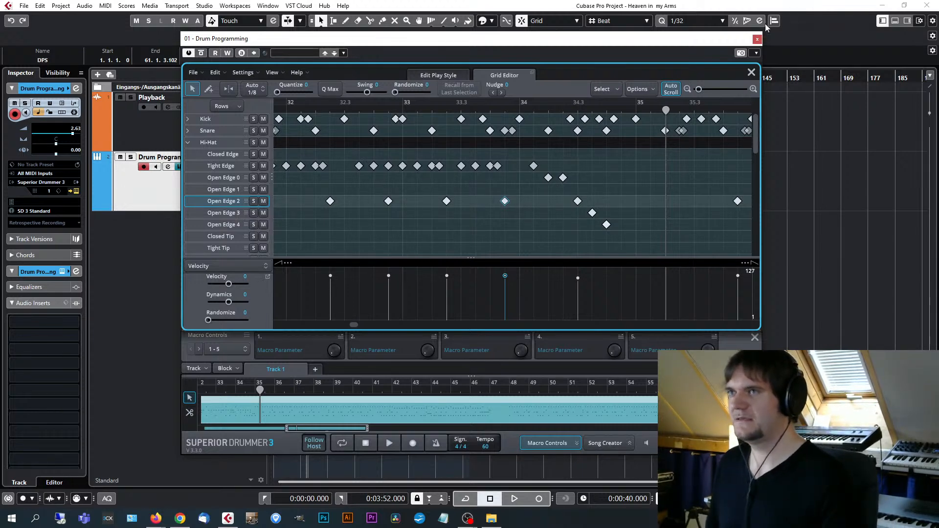
Close the Superior Drummer 3 window, look over the Playback and DPS parts in the arrangement, and clear the selection.
{"action": "left_click", "coordinate": [757, 39]}
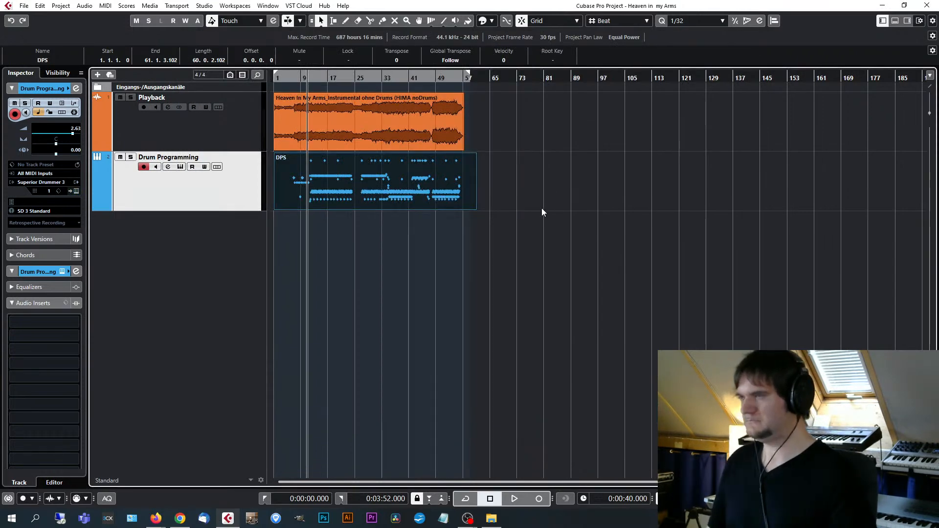
{"action": "key", "text": "h"}
{"action": "key", "text": "h"}
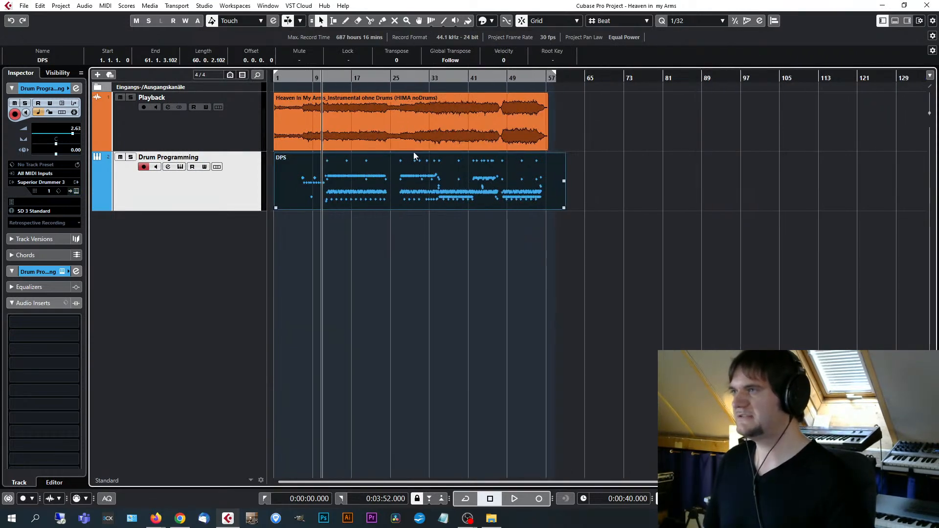
{"action": "left_click", "coordinate": [378, 125]}
{"action": "key", "text": "g"}
{"action": "key", "text": "g"}
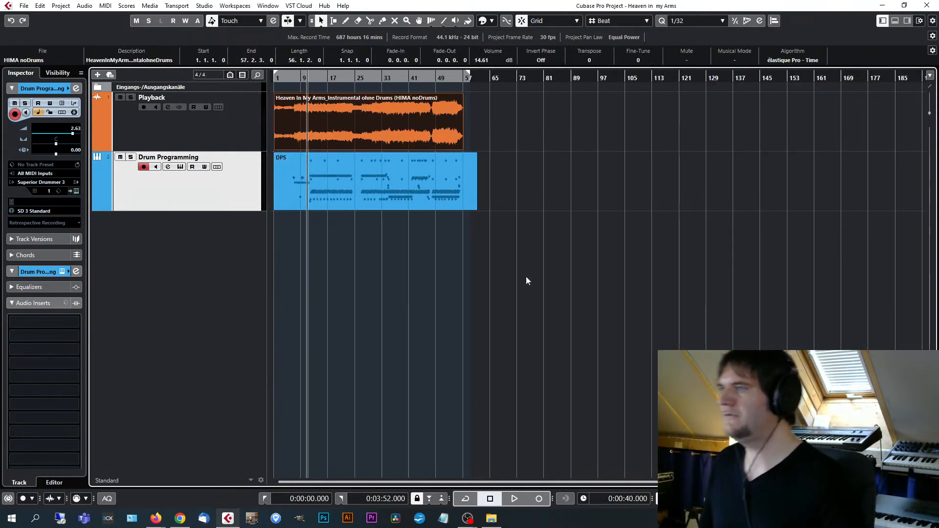
{"action": "left_click", "coordinate": [569, 253]}
Switch to File Explorer, open the Bass Riff project from Workshop Toontrack's Bass Riff (Rock) folder, and activate it in Cubase.
{"action": "left_click", "coordinate": [491, 518]}
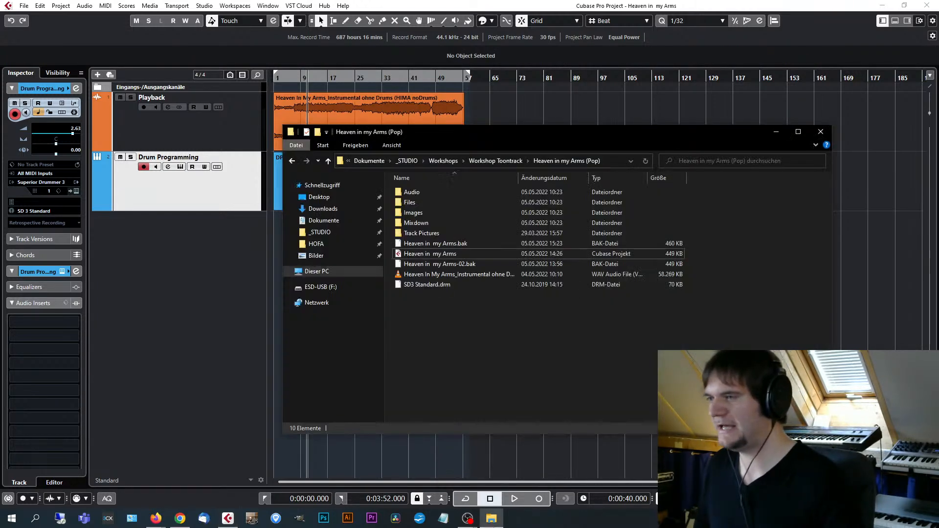
{"action": "left_click", "coordinate": [495, 161]}
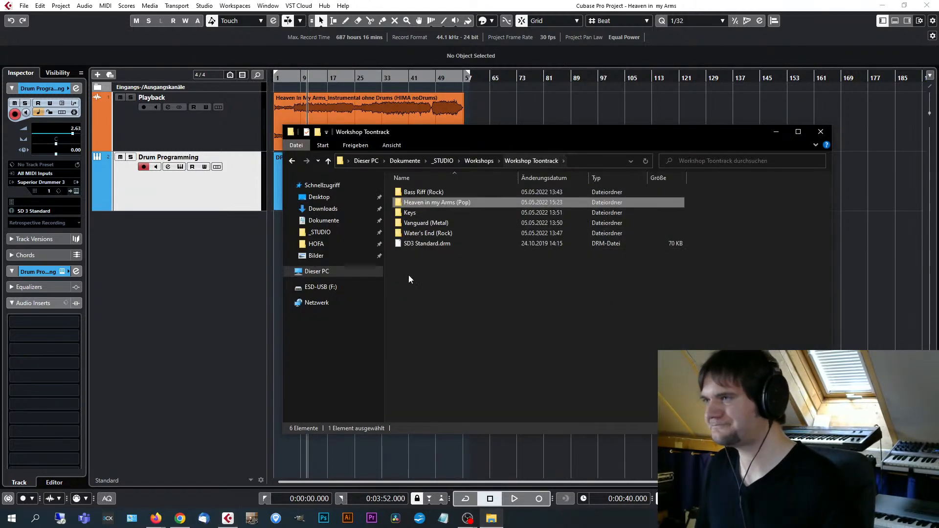
{"action": "double_click", "coordinate": [435, 191]}
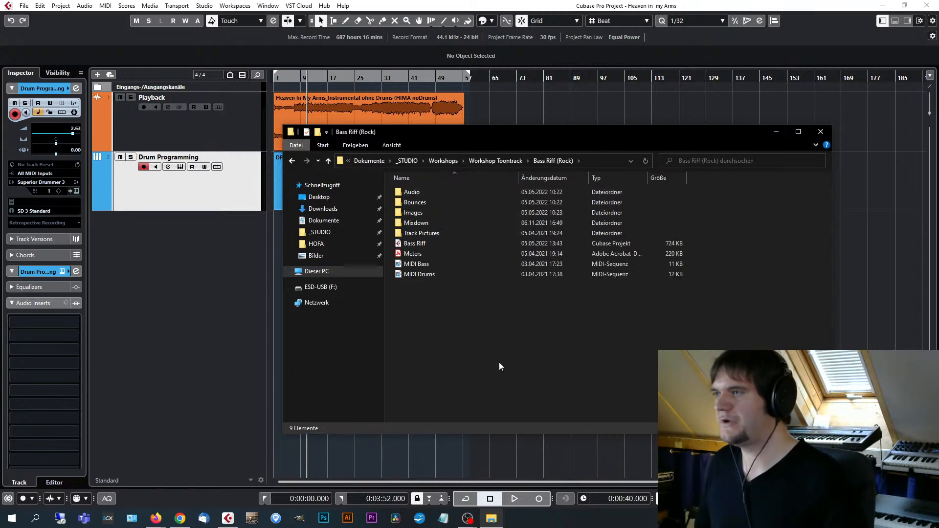
{"action": "double_click", "coordinate": [422, 244]}
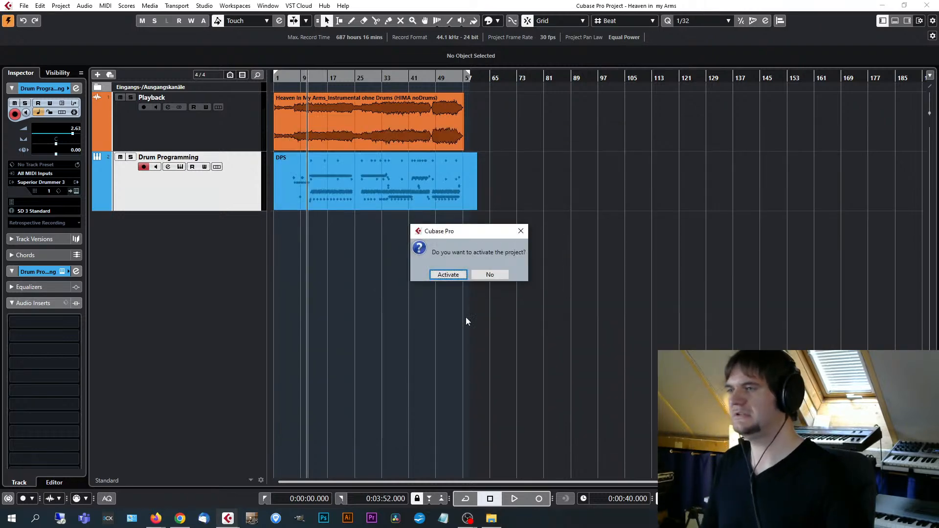
{"action": "left_click", "coordinate": [454, 277]}
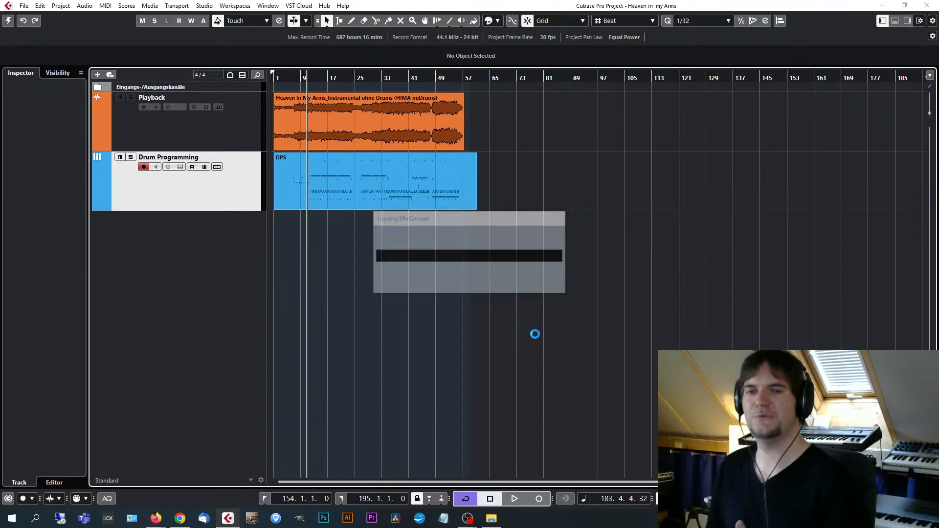
Look over the full Bass Riff arrangement and select the Bass Intro part on the MIDI Bass track.
{"action": "key", "text": "g"}
{"action": "key", "text": "g"}
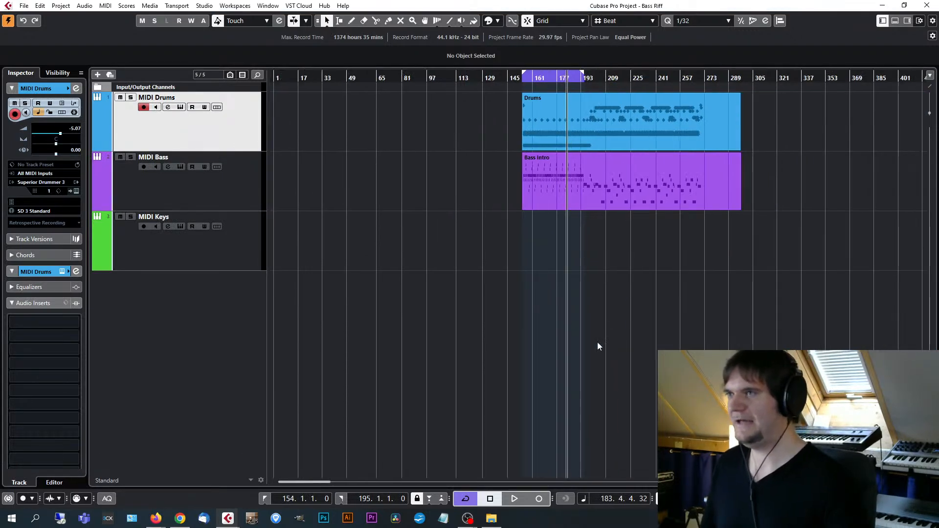
{"action": "left_click", "coordinate": [594, 124]}
{"action": "left_click", "coordinate": [604, 181]}
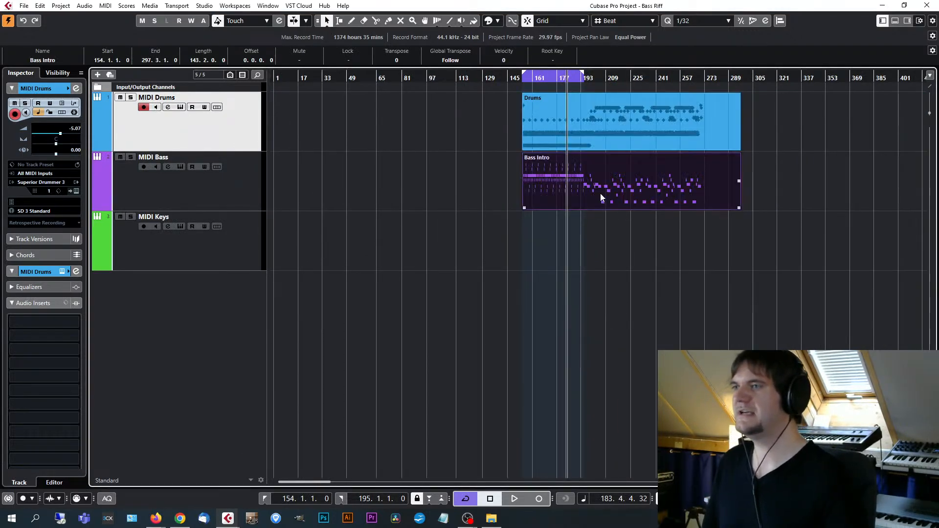
Play the Drums and Bass Intro parts from bar 154 with the arrangement enlarged around the playhead.
{"action": "left_click", "coordinate": [525, 79]}
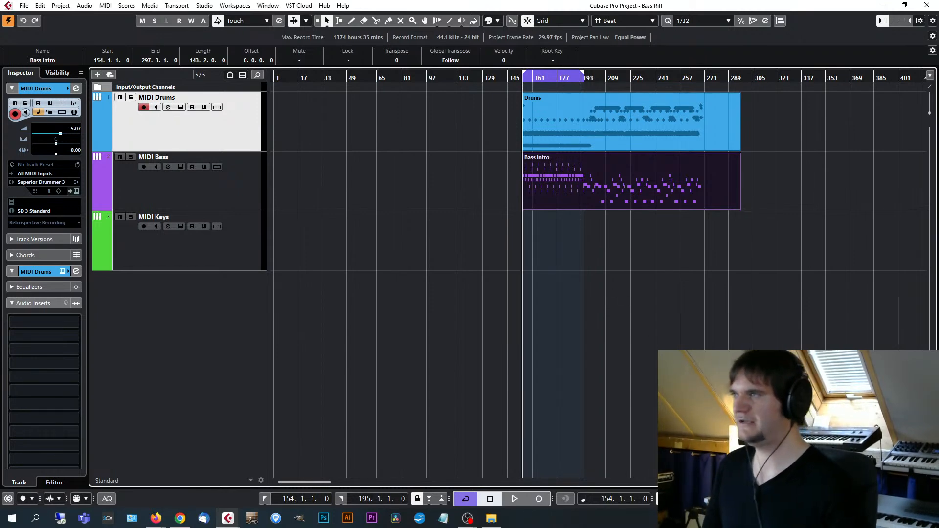
{"action": "key", "text": "space"}
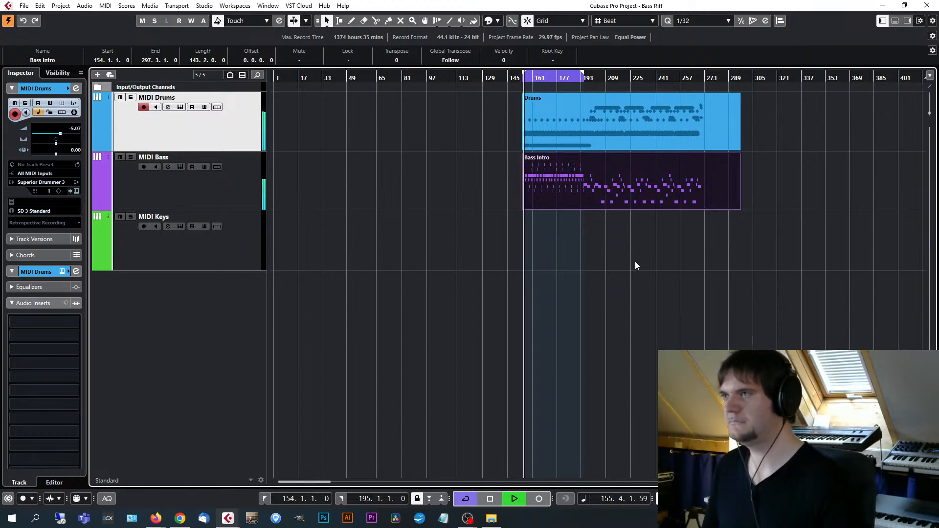
{"action": "key", "text": "h"}
{"action": "key", "text": "h"}
{"action": "key", "text": "h"}
{"action": "key", "text": "h"}
{"action": "key", "text": "h"}
{"action": "key", "text": "h"}
{"action": "key", "text": "h"}
{"action": "key", "text": "h"}
{"action": "key", "text": "h"}
{"action": "key", "text": "h"}
{"action": "key", "text": "h"}
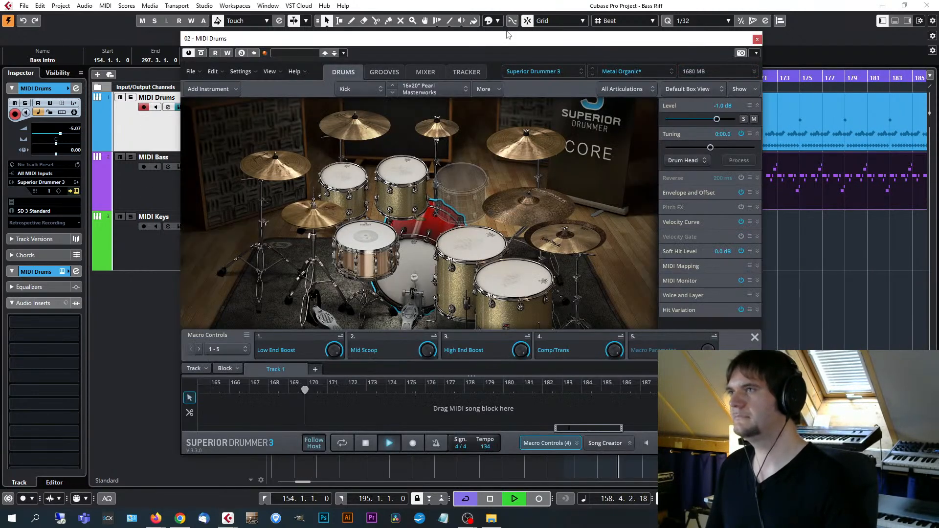
Show Superior Drummer 3 for MIDI Drums and EZbass for MIDI Bass in overlapping windows during playback, and stop playback.
{"action": "left_click_drag", "start_coordinate": [512, 41], "coordinate": [461, 31]}
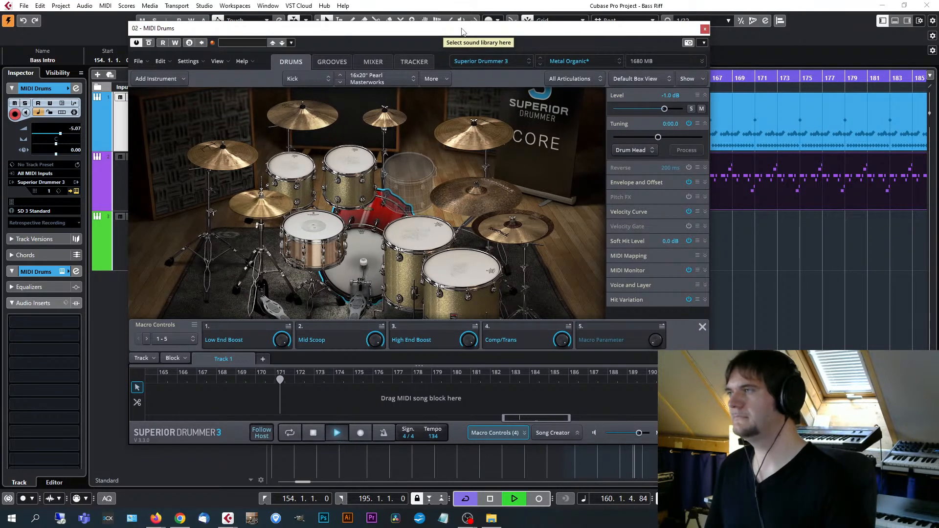
{"action": "left_click", "coordinate": [122, 178]}
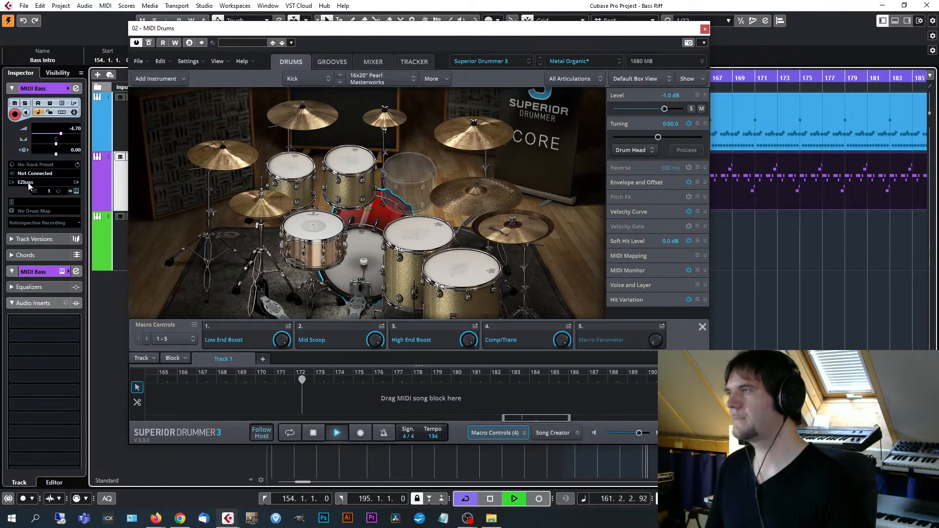
{"action": "left_click", "coordinate": [75, 191]}
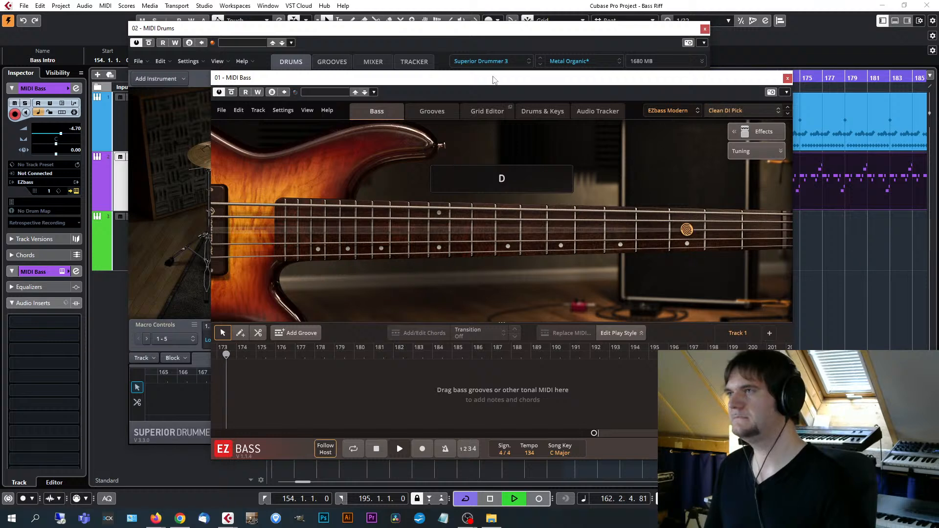
{"action": "left_click_drag", "start_coordinate": [478, 78], "coordinate": [575, 94]}
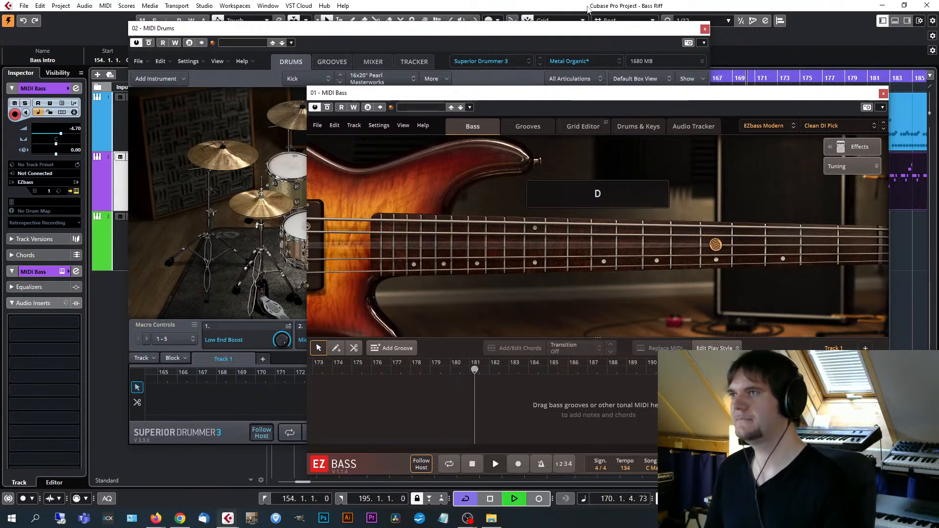
{"action": "key", "text": "space"}
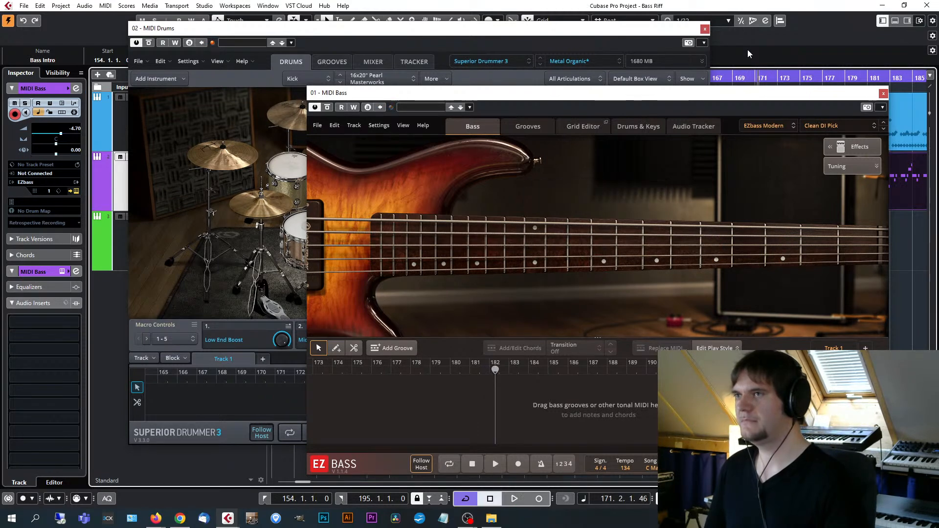
{"action": "left_click_drag", "start_coordinate": [642, 95], "coordinate": [594, 90]}
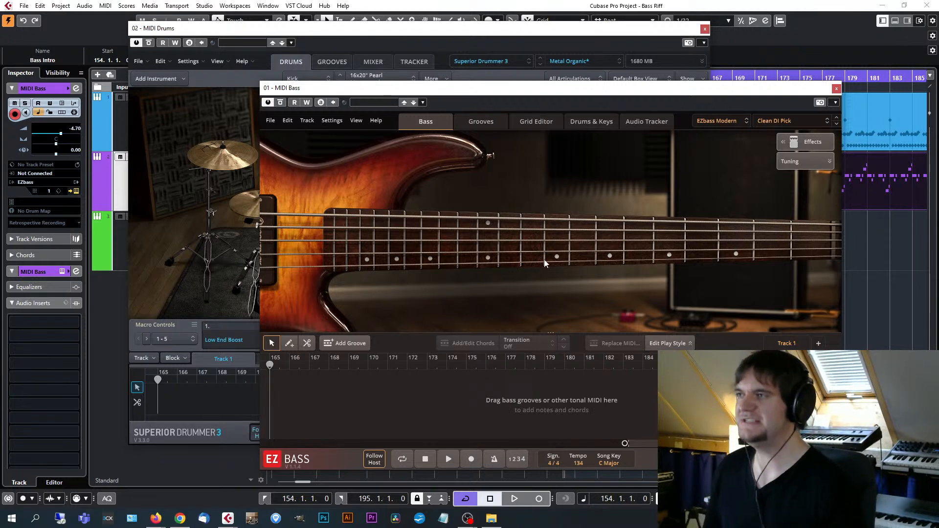
Show the available EZbass sound libraries and load the Clean DI finger preset for EZbass Modern.
{"action": "left_click_drag", "start_coordinate": [583, 94], "coordinate": [531, 82]}
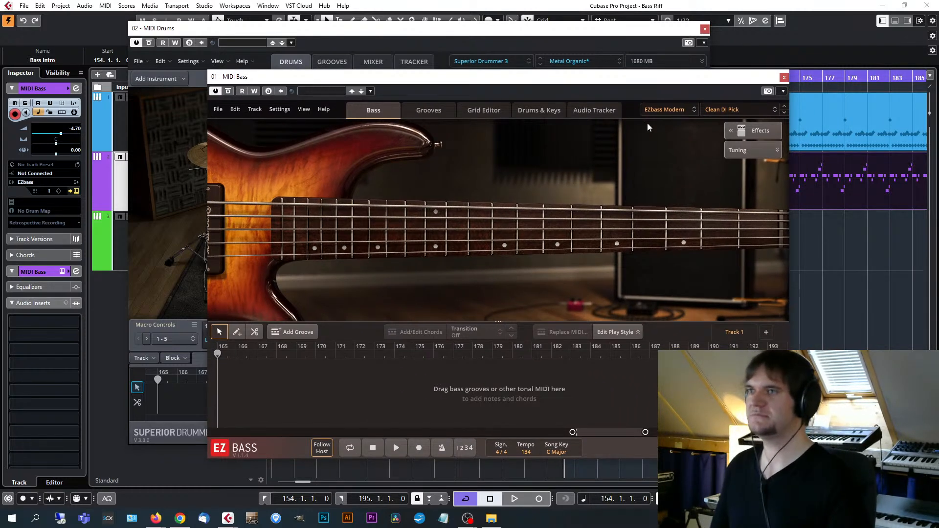
{"action": "left_click", "coordinate": [682, 110]}
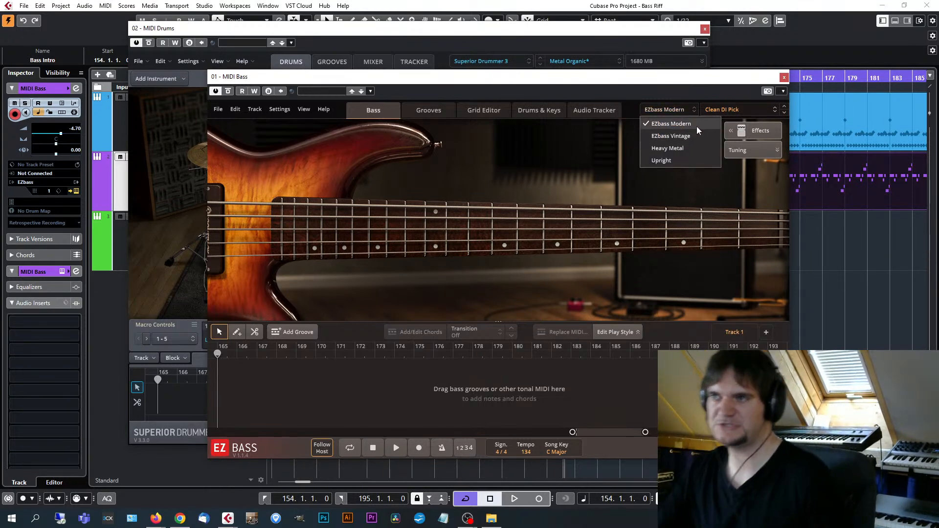
{"action": "left_click", "coordinate": [764, 109]}
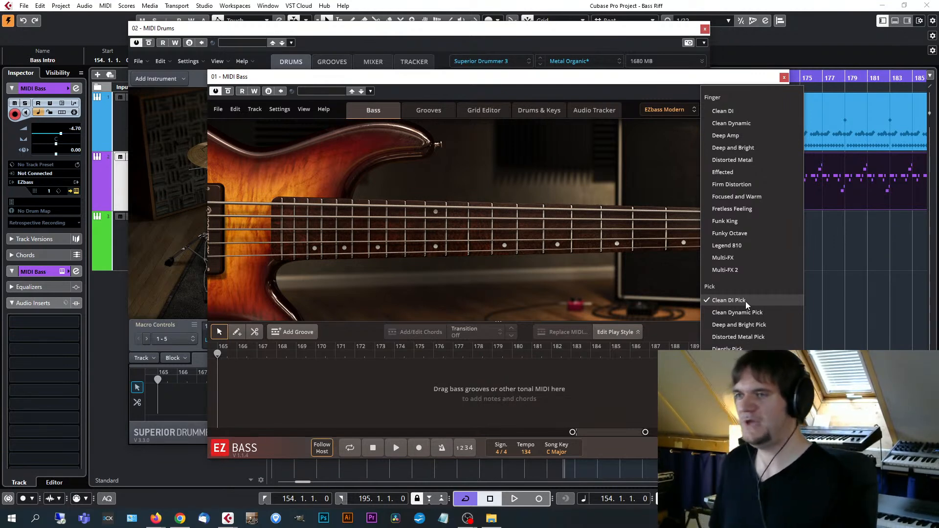
{"action": "left_click", "coordinate": [735, 111]}
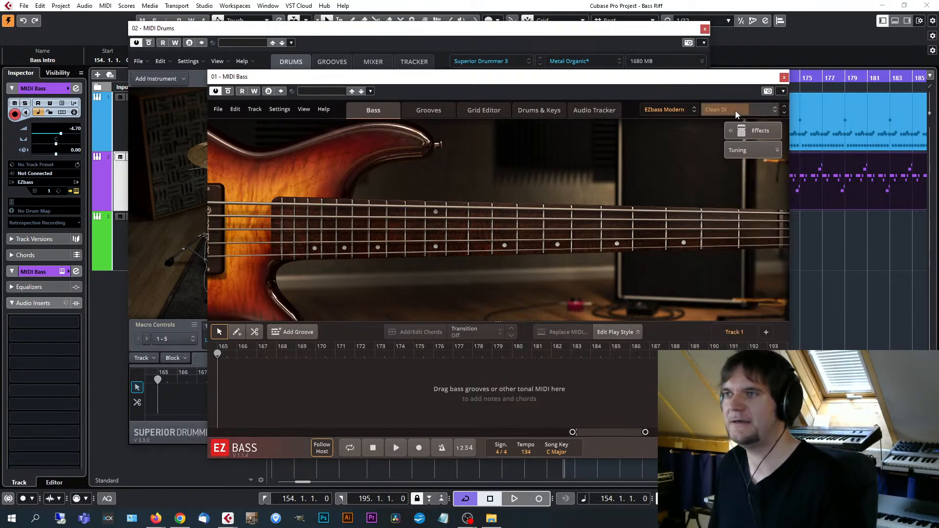
Close the MIDI Drums instrument window and play the bass riff with the MIDI Bass track soloed.
{"action": "left_click", "coordinate": [705, 29]}
{"action": "left_click_drag", "start_coordinate": [662, 76], "coordinate": [597, 200]}
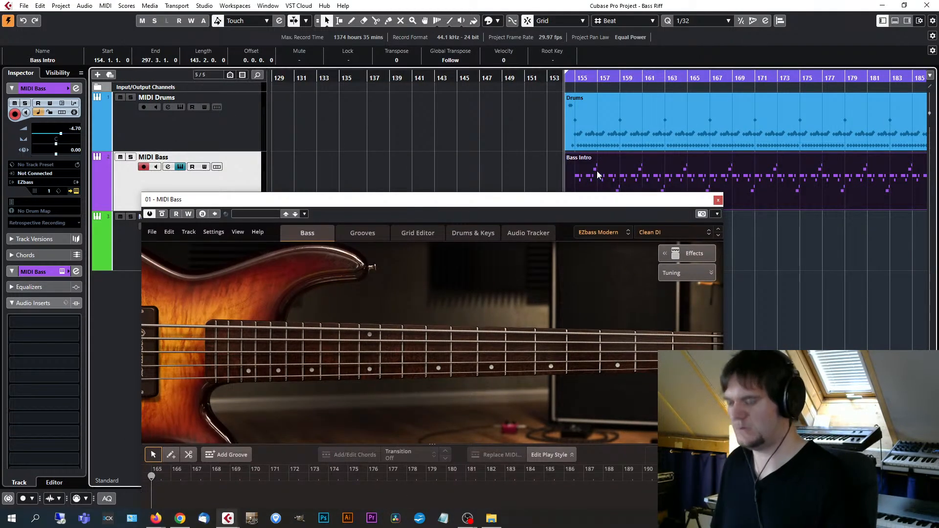
{"action": "key", "text": "space"}
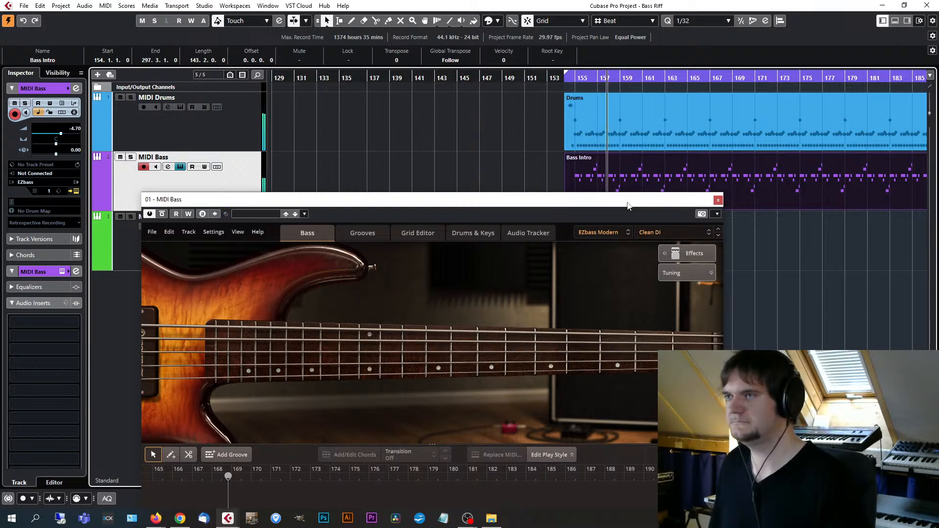
{"action": "left_click", "coordinate": [131, 158]}
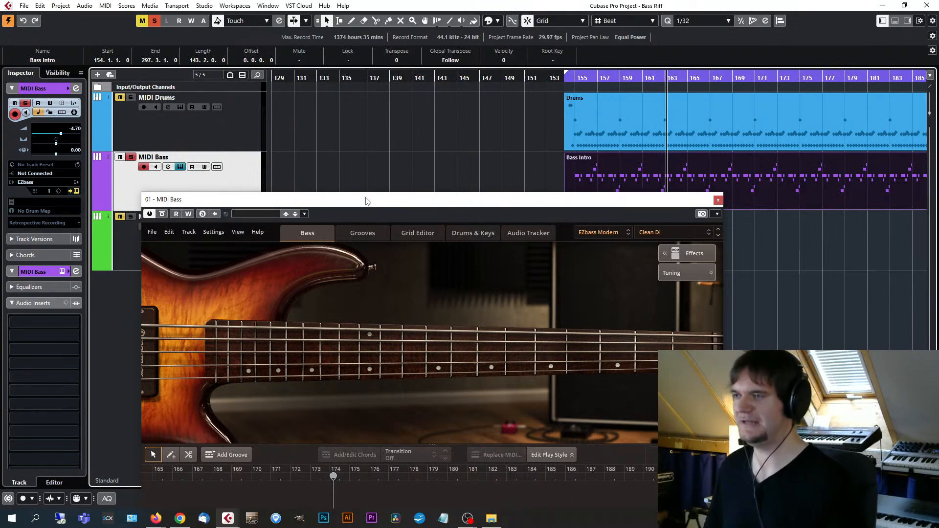
Load the Deep Amp preset in EZbass and play the riff from bar 154, comparing it in the mix and soloed.
{"action": "left_click_drag", "start_coordinate": [392, 202], "coordinate": [397, 157]}
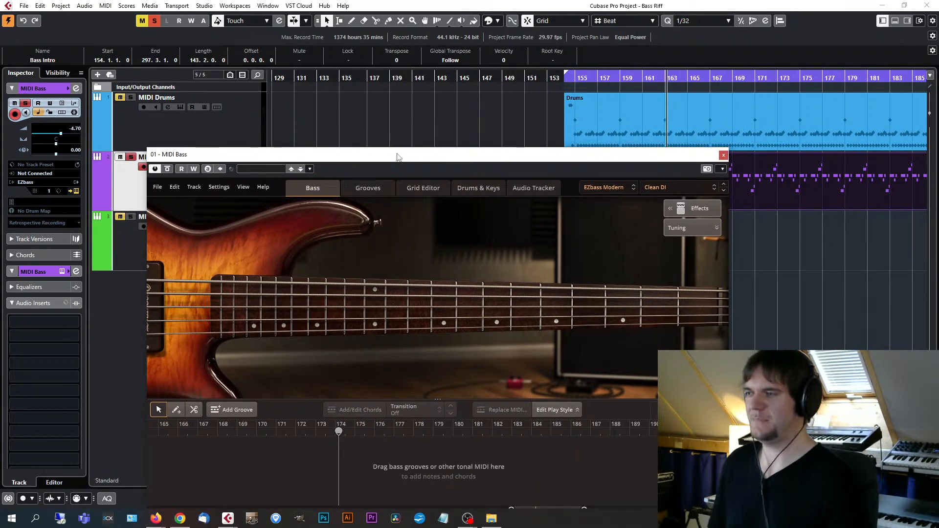
{"action": "left_click", "coordinate": [670, 186]}
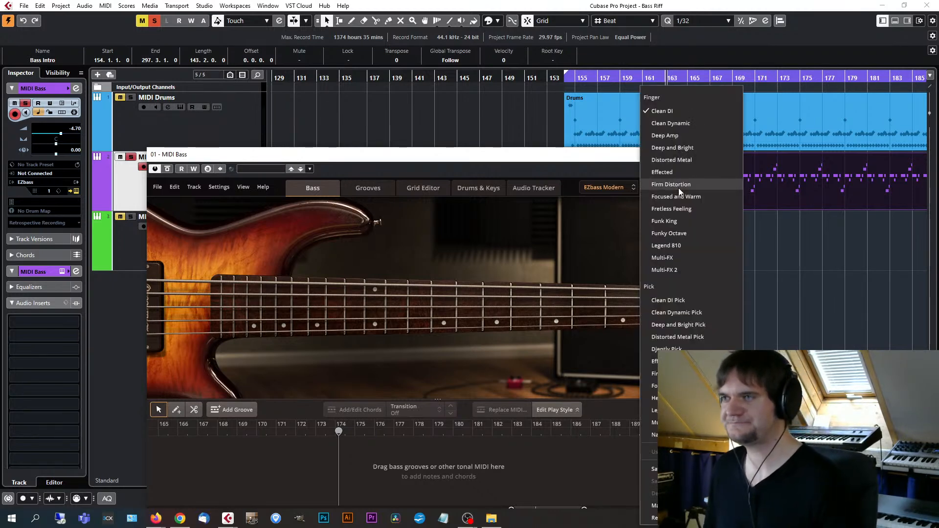
{"action": "left_click", "coordinate": [670, 137]}
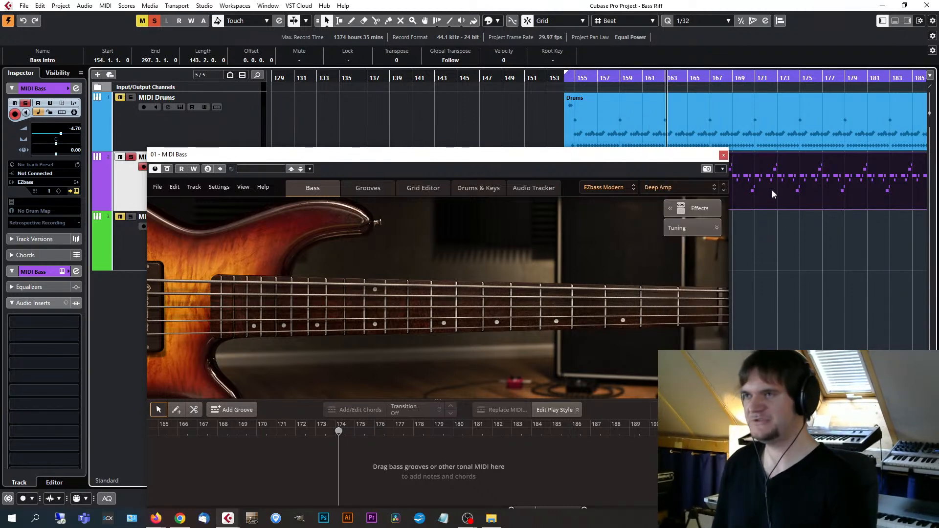
{"action": "key", "text": "KP_1"}
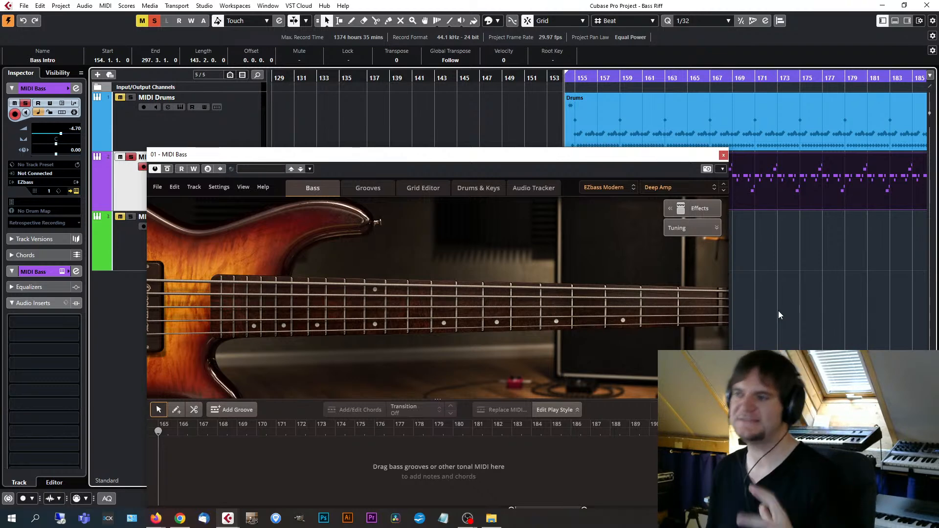
{"action": "key", "text": "space"}
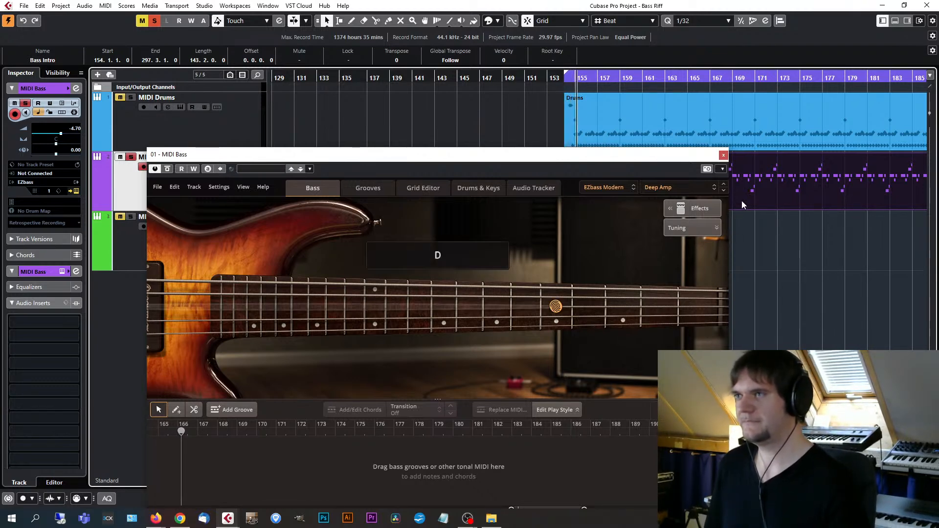
{"action": "left_click", "coordinate": [131, 157]}
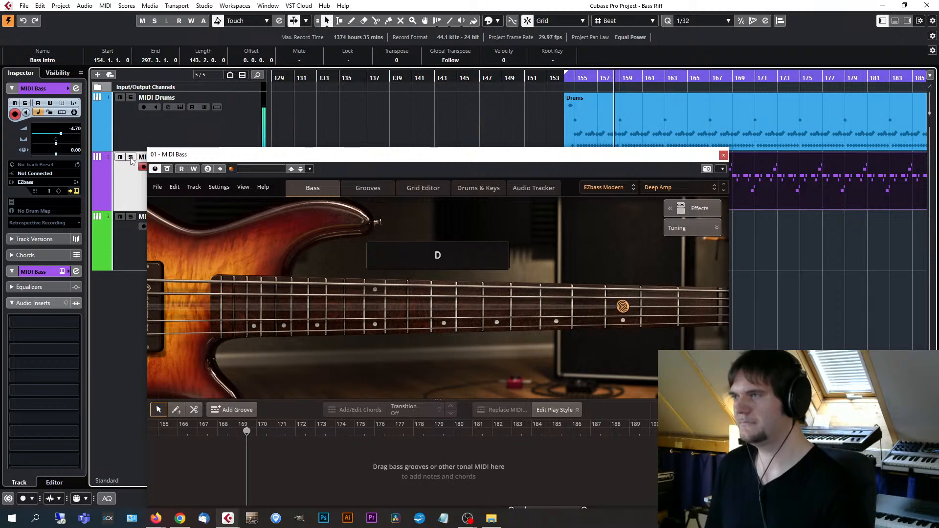
{"action": "left_click", "coordinate": [130, 157]}
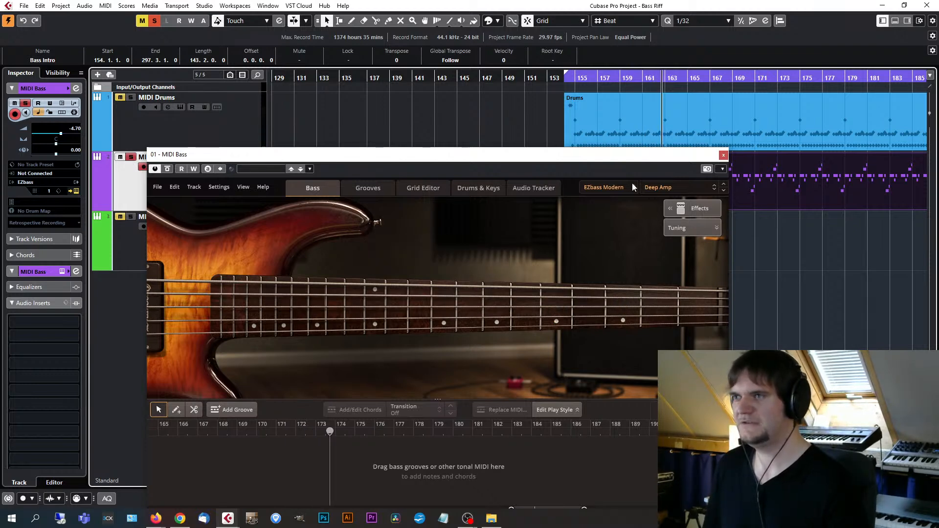
Switch EZbass back to the Clean DI preset and audition the soloed bass from bar 154.
{"action": "left_click", "coordinate": [667, 186]}
{"action": "left_click", "coordinate": [664, 107]}
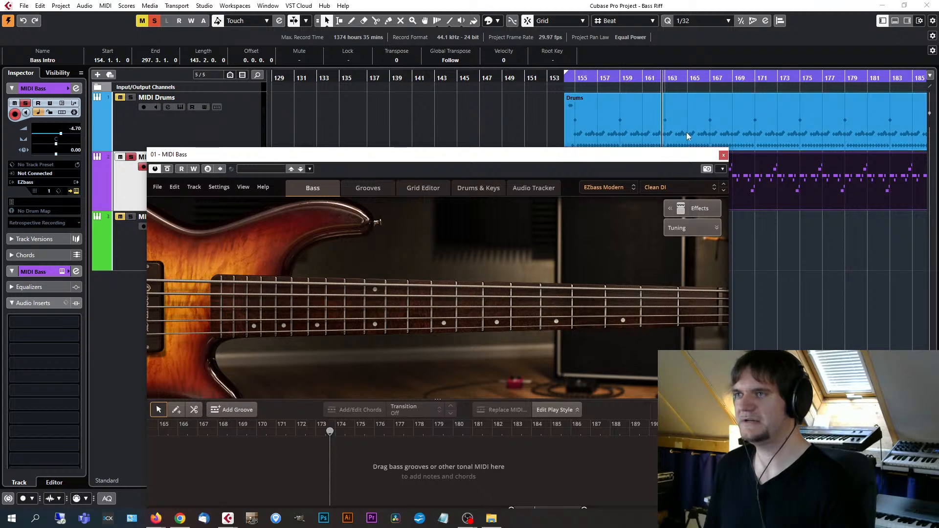
{"action": "key", "text": "space"}
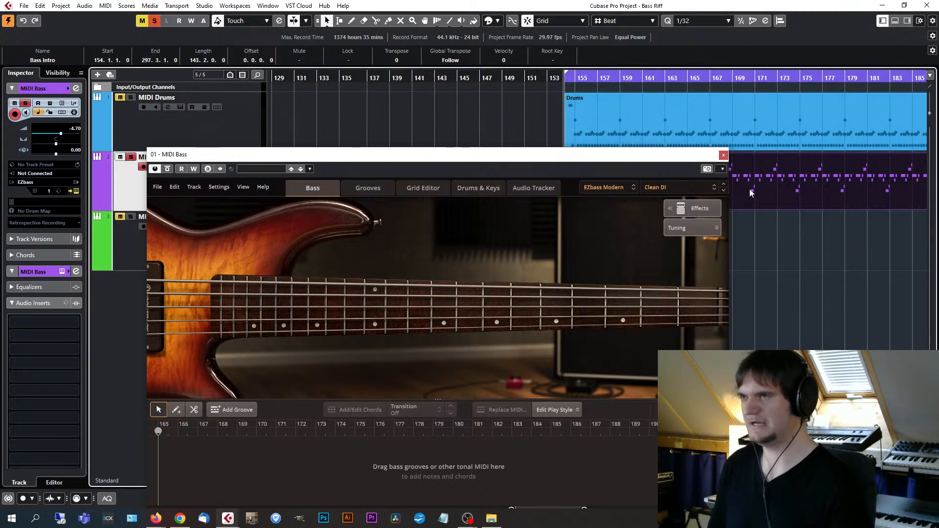
{"action": "key", "text": "space"}
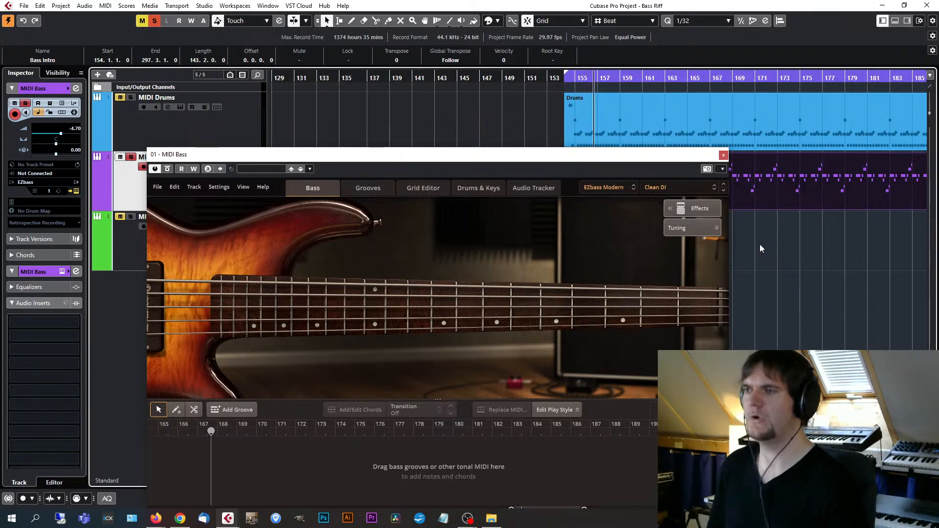
Load the Heavy Pick preset in EZbass, unsolo MIDI Bass, and play the riff together with the drums from bar 154.
{"action": "left_click", "coordinate": [700, 194]}
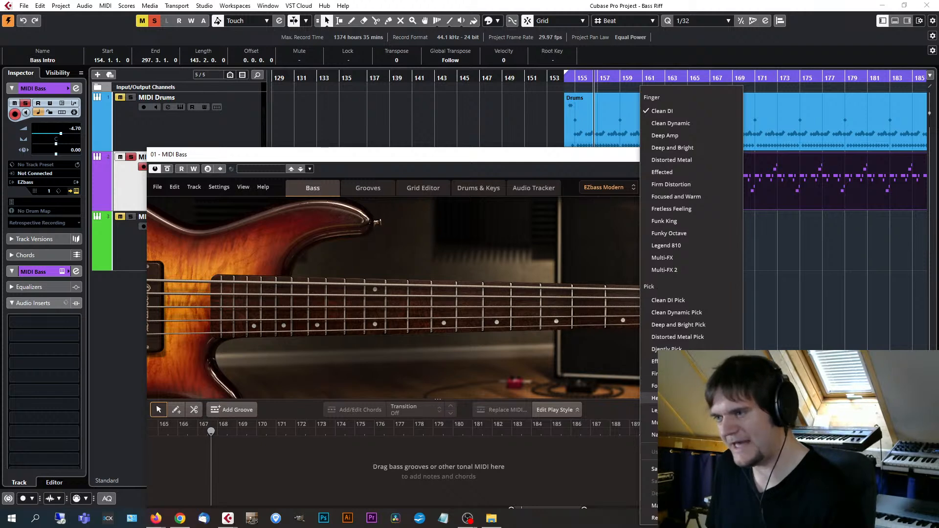
{"action": "left_click", "coordinate": [694, 397]}
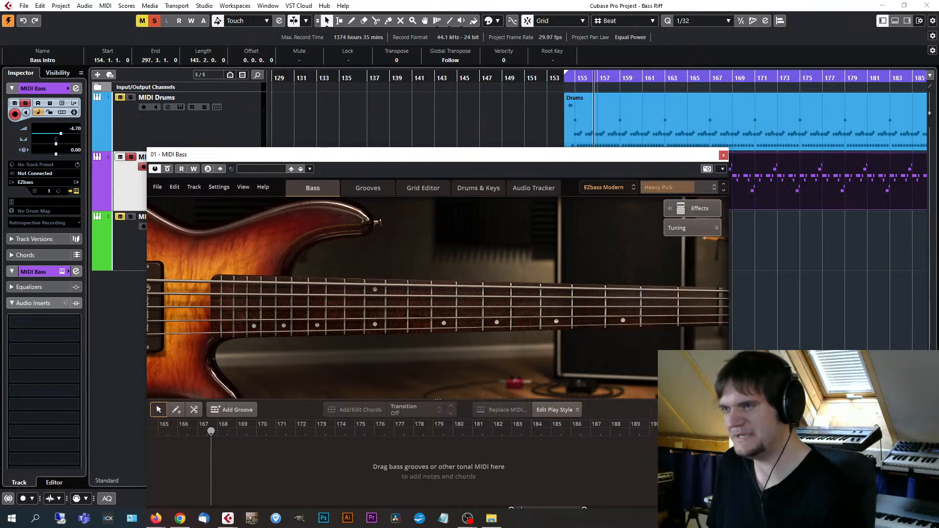
{"action": "left_click", "coordinate": [755, 187]}
{"action": "key", "text": "KP_1"}
{"action": "left_click", "coordinate": [131, 157]}
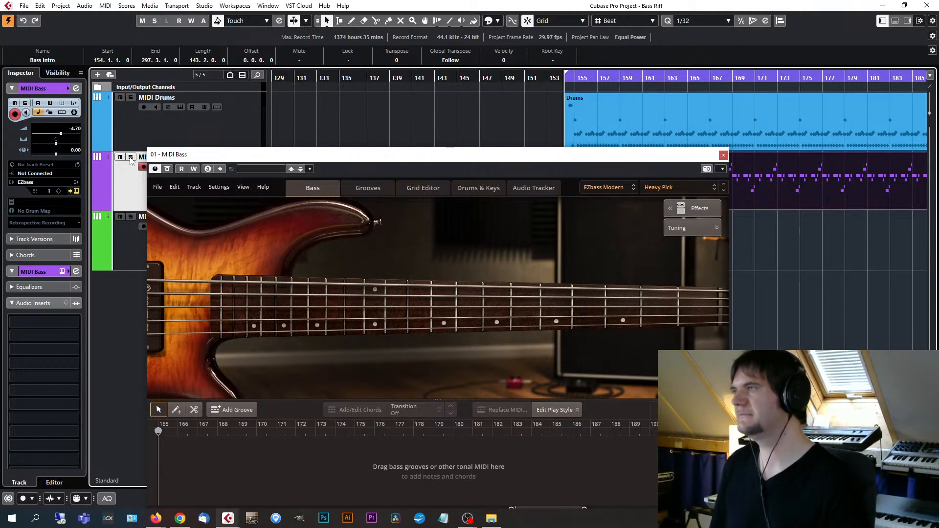
{"action": "left_click_drag", "start_coordinate": [649, 156], "coordinate": [547, 100]}
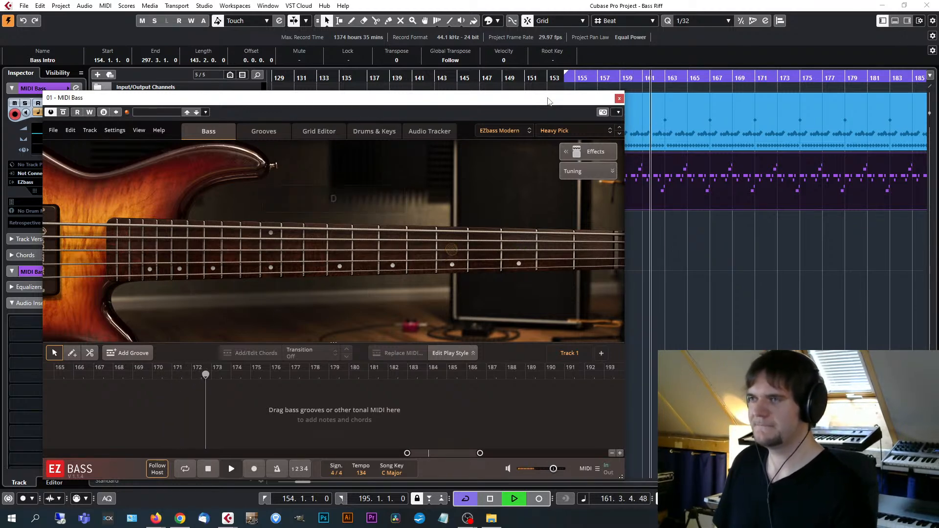
{"action": "key", "text": "space"}
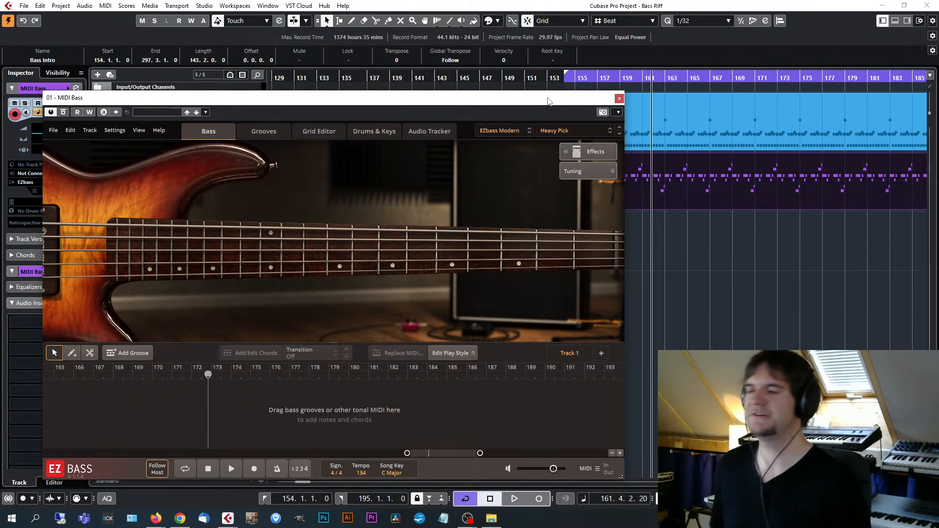
Inspect the Effects and Tuning controls in EZbass, and close the instrument window.
{"action": "left_click_drag", "start_coordinate": [547, 101], "coordinate": [604, 87]}
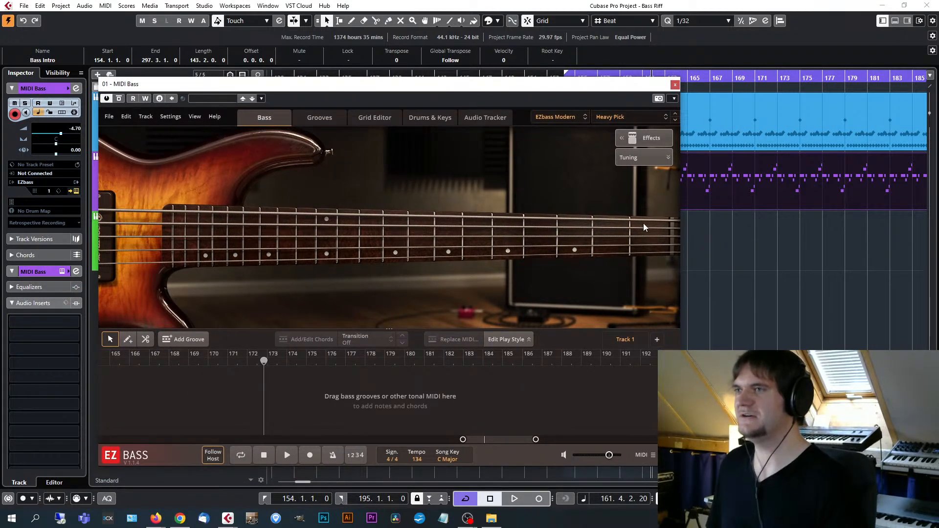
{"action": "left_click", "coordinate": [648, 139]}
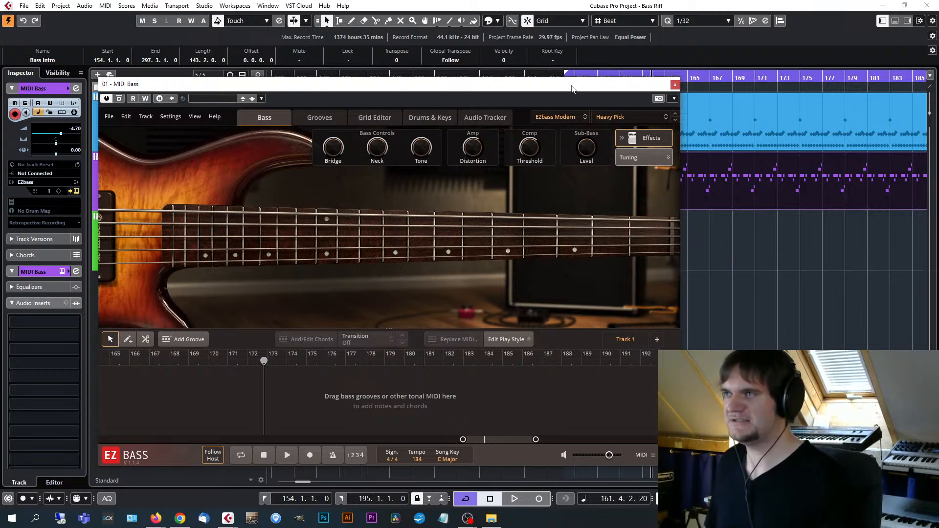
{"action": "left_click_drag", "start_coordinate": [572, 89], "coordinate": [590, 81]}
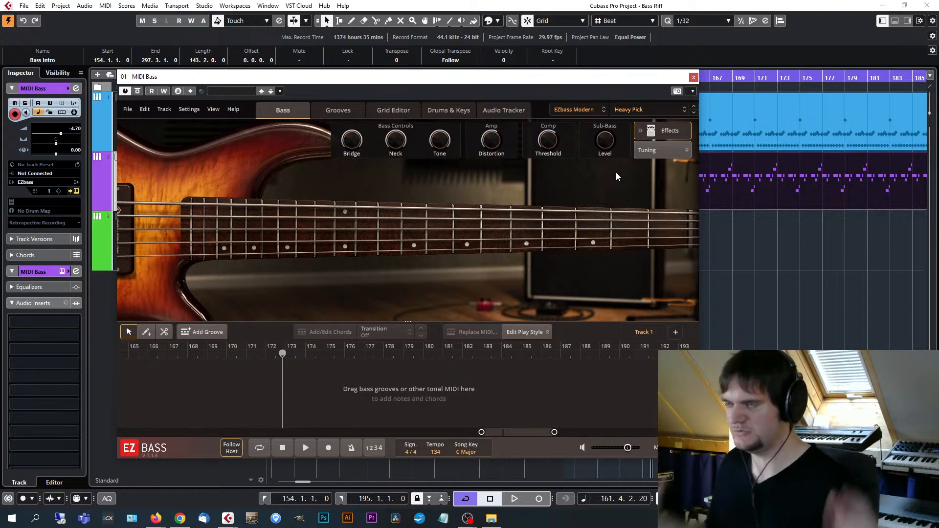
{"action": "left_click_drag", "start_coordinate": [582, 77], "coordinate": [589, 73]}
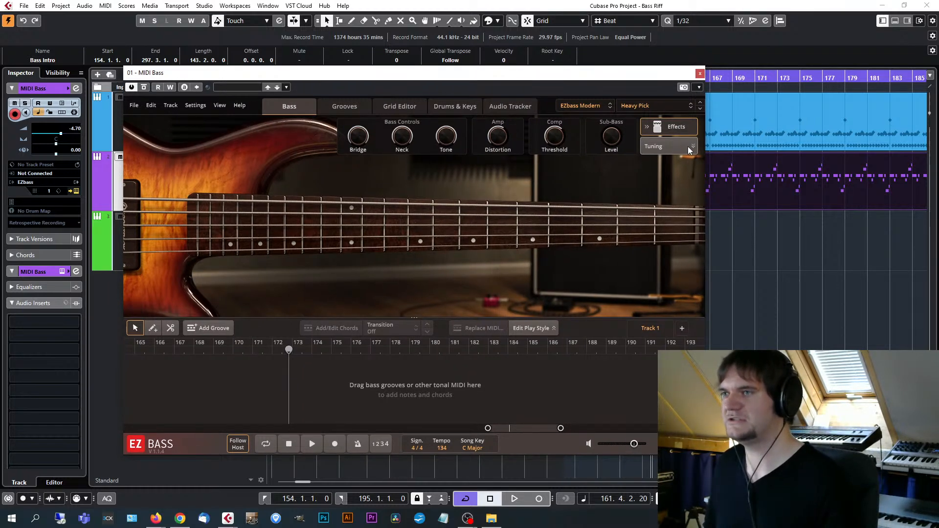
{"action": "left_click", "coordinate": [690, 147]}
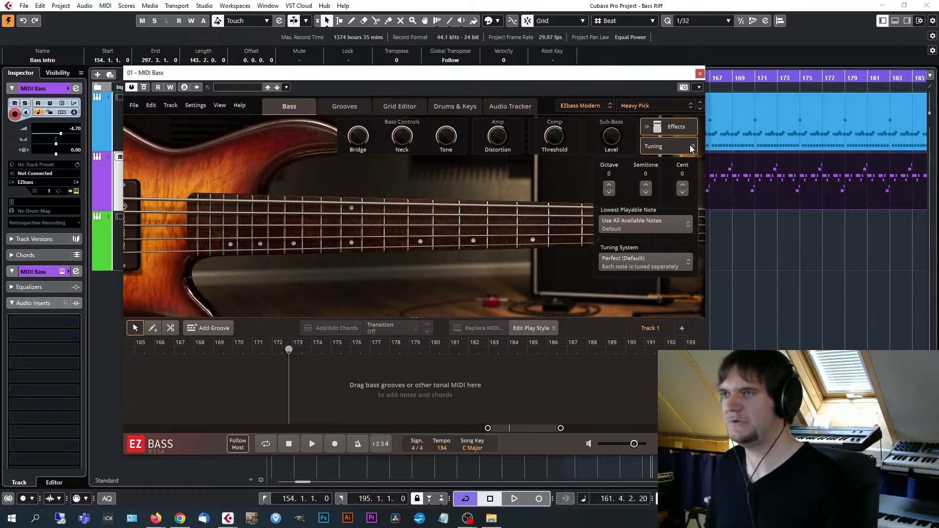
{"action": "left_click", "coordinate": [692, 148]}
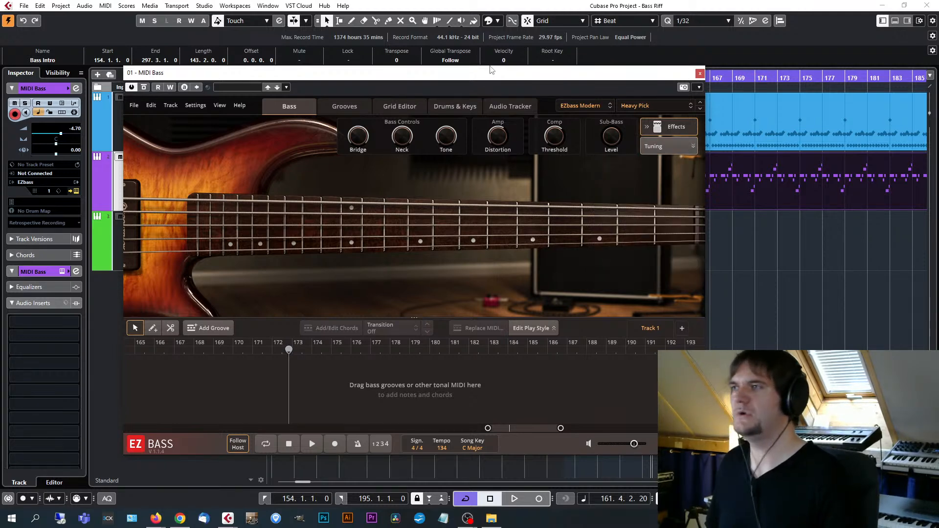
{"action": "left_click_drag", "start_coordinate": [503, 69], "coordinate": [598, 55]}
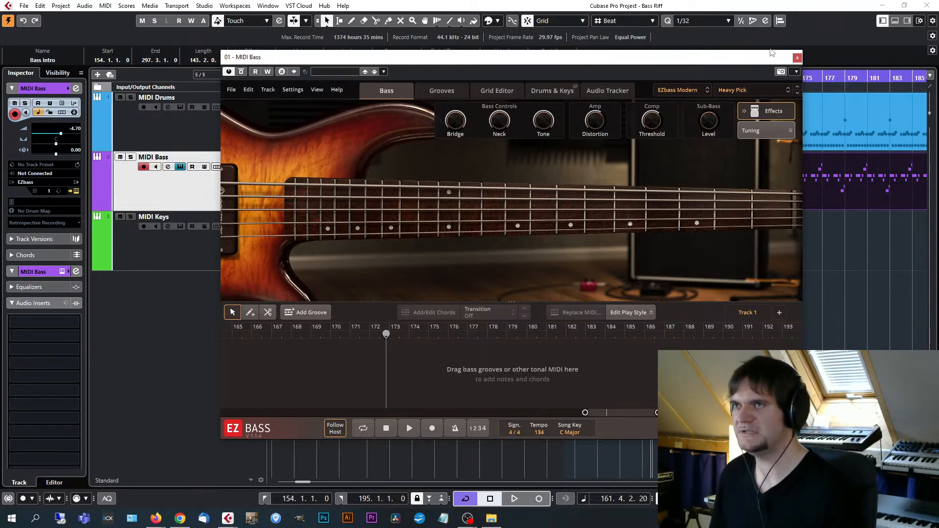
{"action": "left_click", "coordinate": [797, 58]}
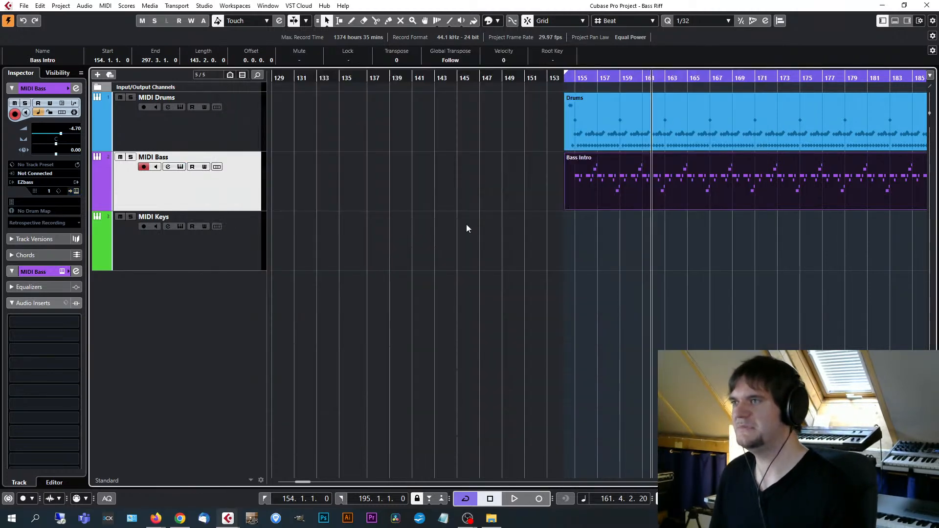
Open the Bass Intro part in the Key Editor and examine its notes and velocities around bar 161, up close and in overview.
{"action": "double_click", "coordinate": [651, 187]}
{"action": "key", "text": "h"}
{"action": "key", "text": "h"}
{"action": "key", "text": "h"}
{"action": "key", "text": "h"}
{"action": "key", "text": "h"}
{"action": "key", "text": "h"}
{"action": "key", "text": "h"}
{"action": "key", "text": "h"}
{"action": "key", "text": "h"}
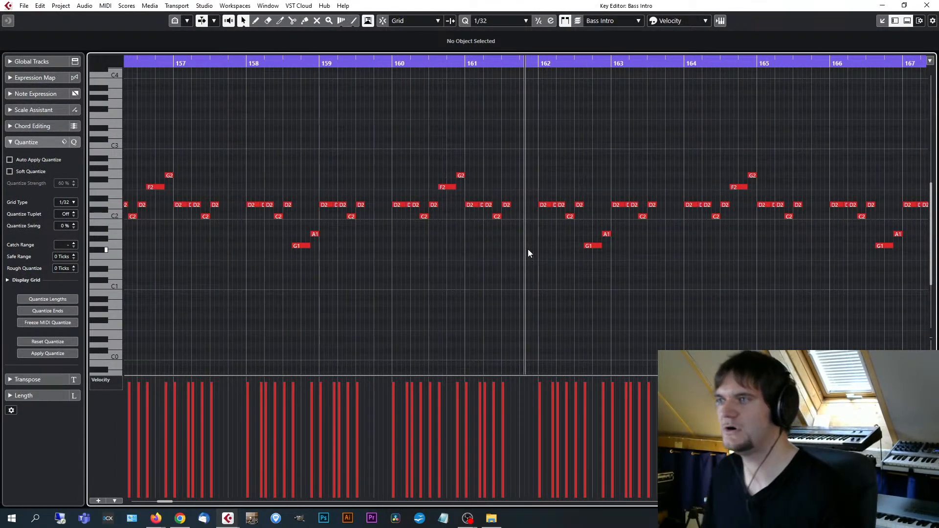
{"action": "key", "text": "h"}
{"action": "key", "text": "h"}
{"action": "key", "text": "h"}
{"action": "key", "text": "h"}
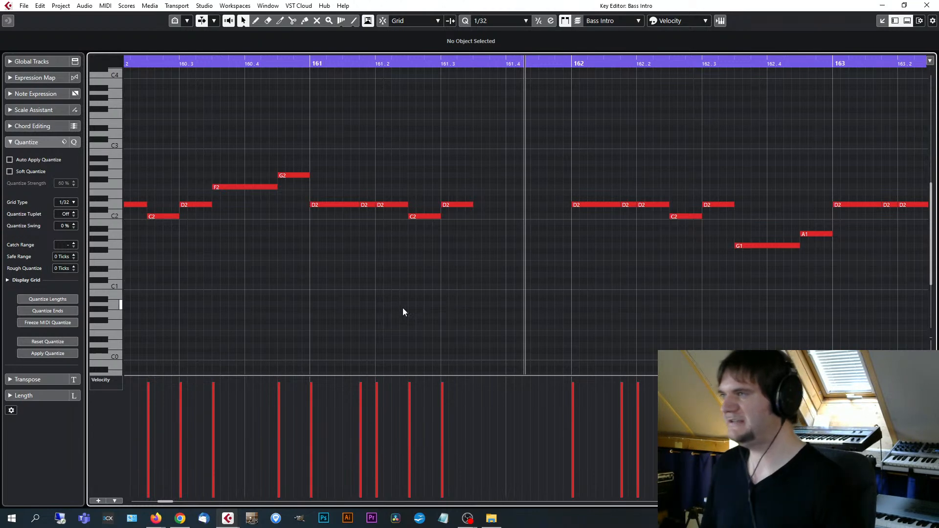
{"action": "key", "text": "g"}
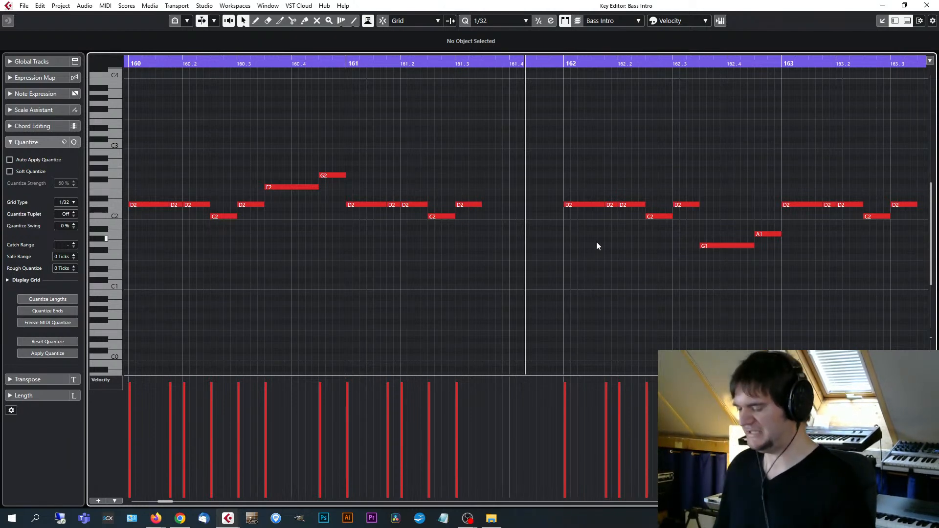
{"action": "key", "text": "g"}
{"action": "key", "text": "g"}
{"action": "key", "text": "g"}
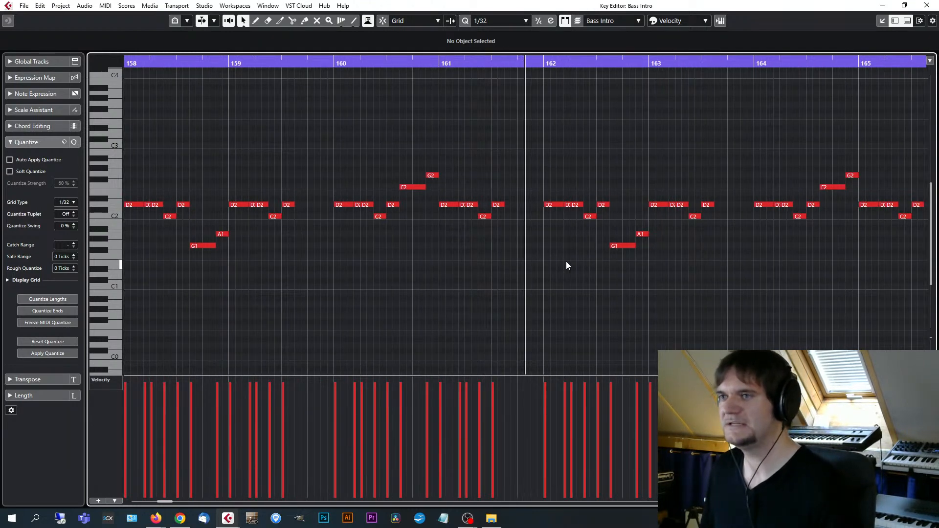
{"action": "key", "text": "g"}
{"action": "key", "text": "g"}
{"action": "key", "text": "g"}
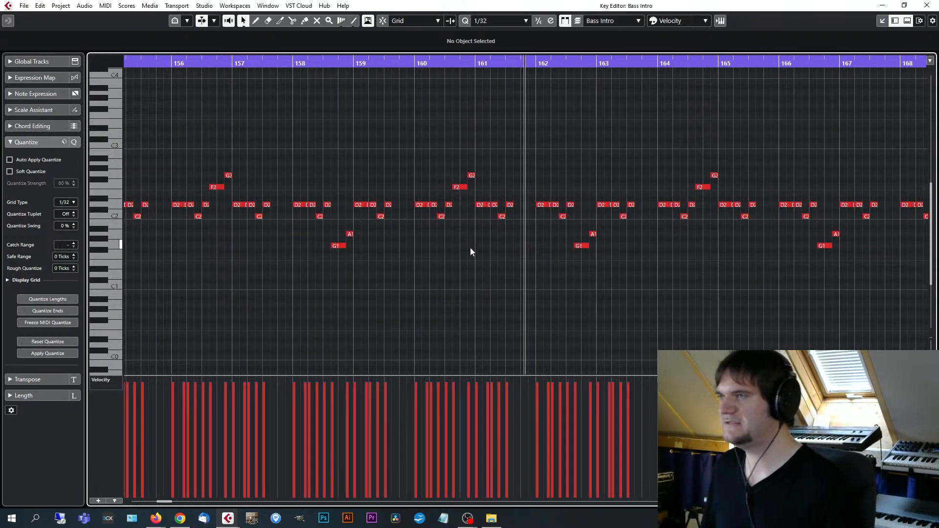
Close the Key Editor and return the playhead to bar 154 at the start of the Bass Intro part.
{"action": "left_click", "coordinate": [927, 5]}
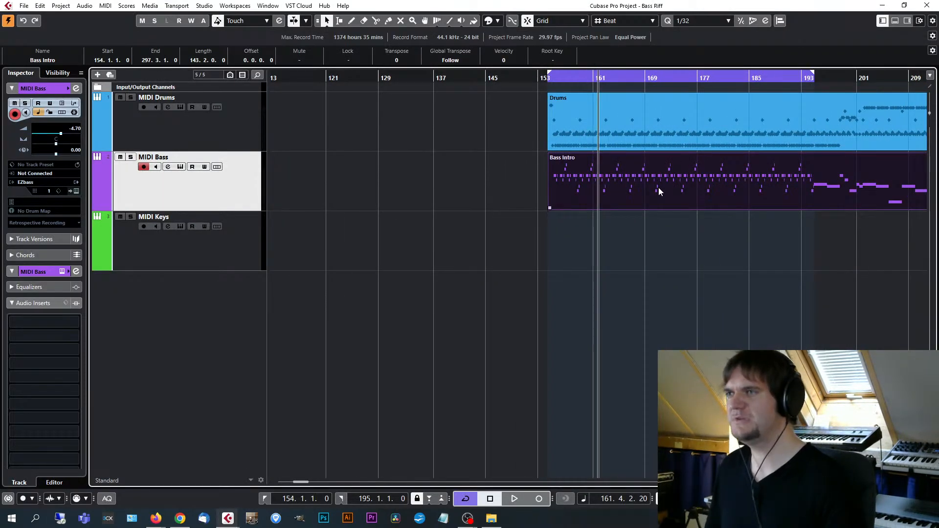
{"action": "key", "text": "h"}
{"action": "key", "text": "h"}
{"action": "key", "text": "h"}
{"action": "key", "text": "KP_1"}
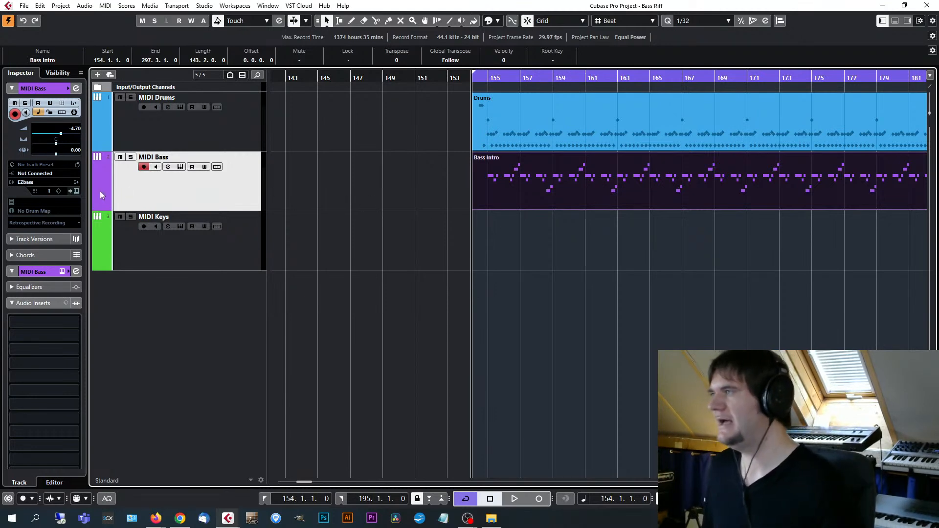
Open EZbass on the MIDI Bass track and switch its sound library to EZbass Vintage.
{"action": "left_click", "coordinate": [76, 190]}
{"action": "left_click", "coordinate": [683, 90]}
{"action": "left_click", "coordinate": [684, 90]}
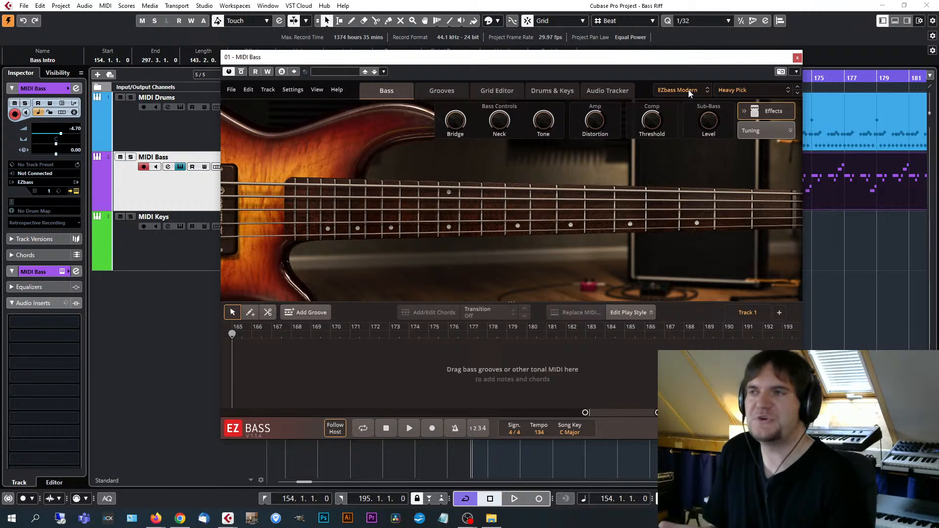
{"action": "left_click", "coordinate": [748, 89]}
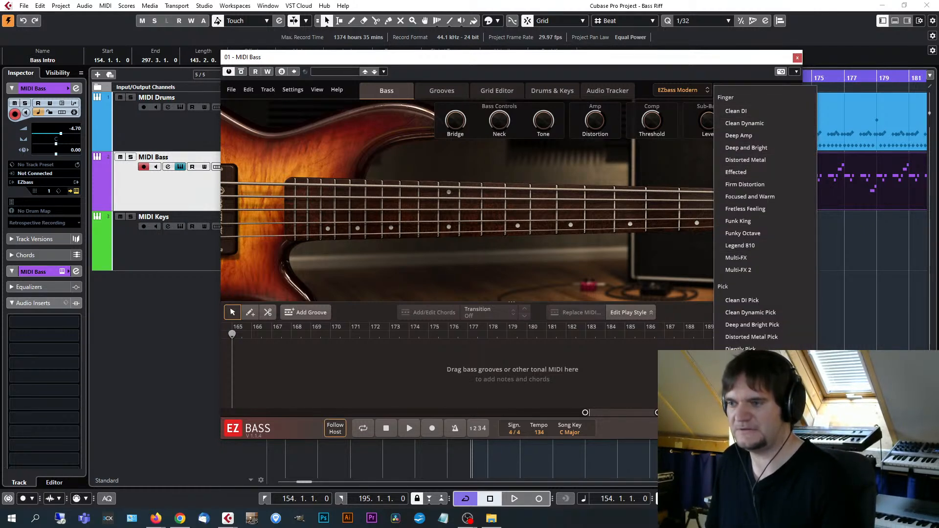
{"action": "left_click", "coordinate": [700, 93]}
{"action": "left_click", "coordinate": [700, 93]}
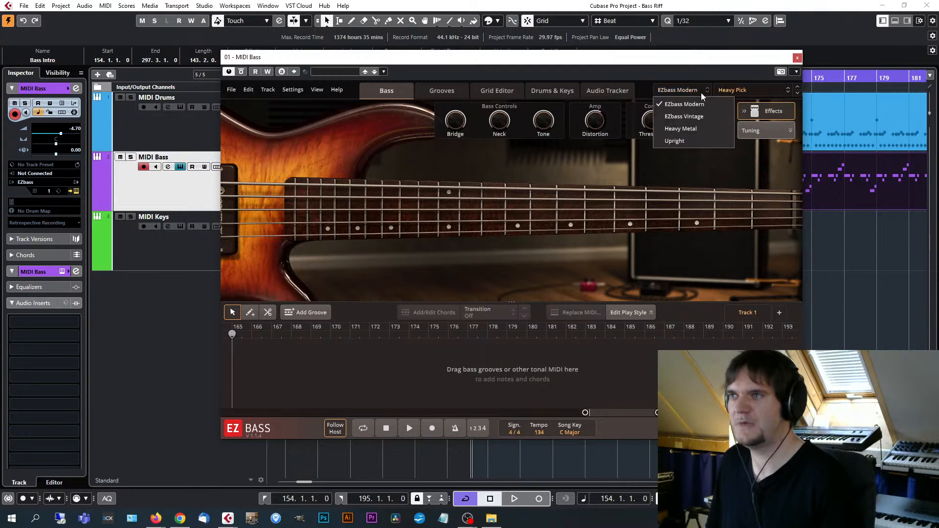
{"action": "left_click", "coordinate": [696, 117]}
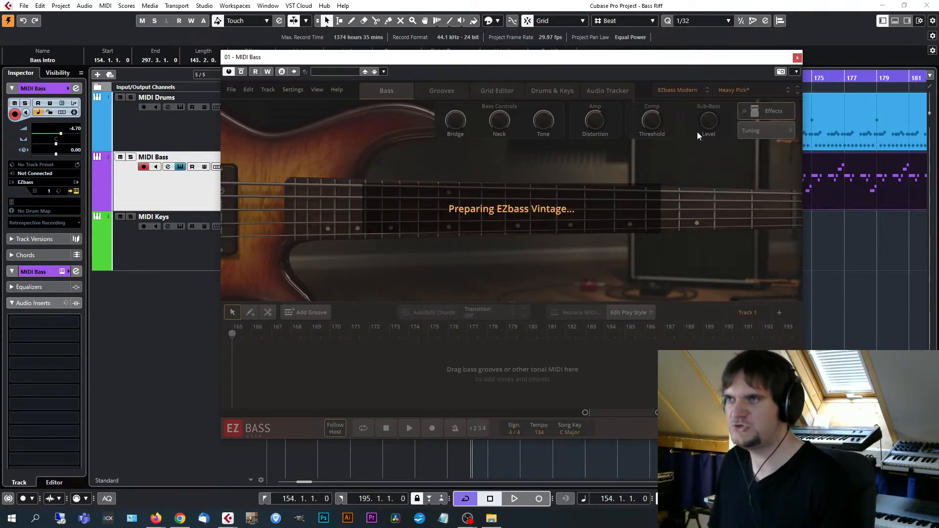
{"action": "left_click_drag", "start_coordinate": [656, 58], "coordinate": [686, 45]}
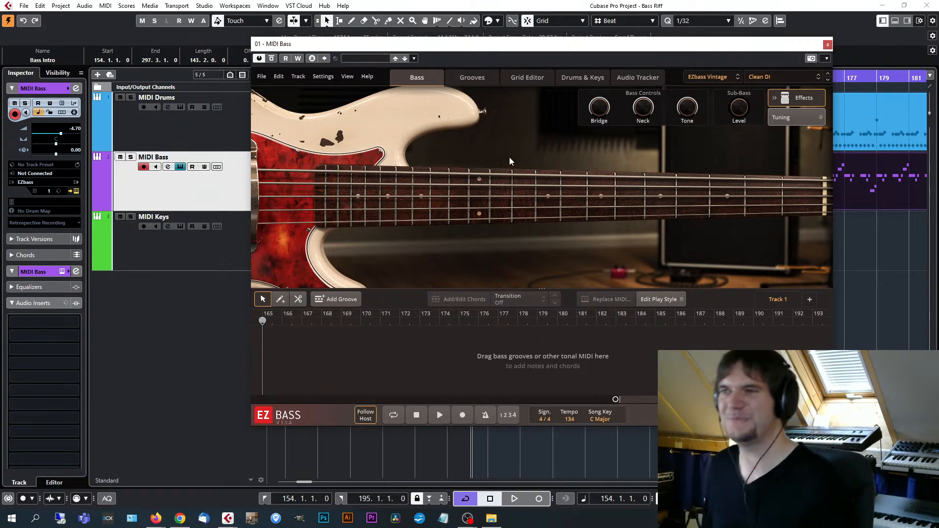
Load the Driven finger preset, collapse the Effects controls, and move the instrument window off the upcoming bars of the parts.
{"action": "left_click", "coordinate": [780, 77]}
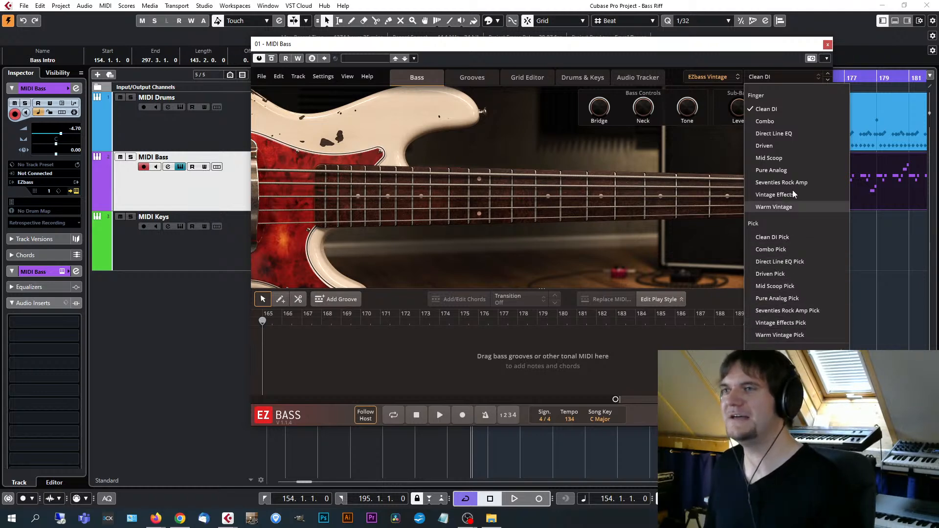
{"action": "left_click", "coordinate": [770, 147]}
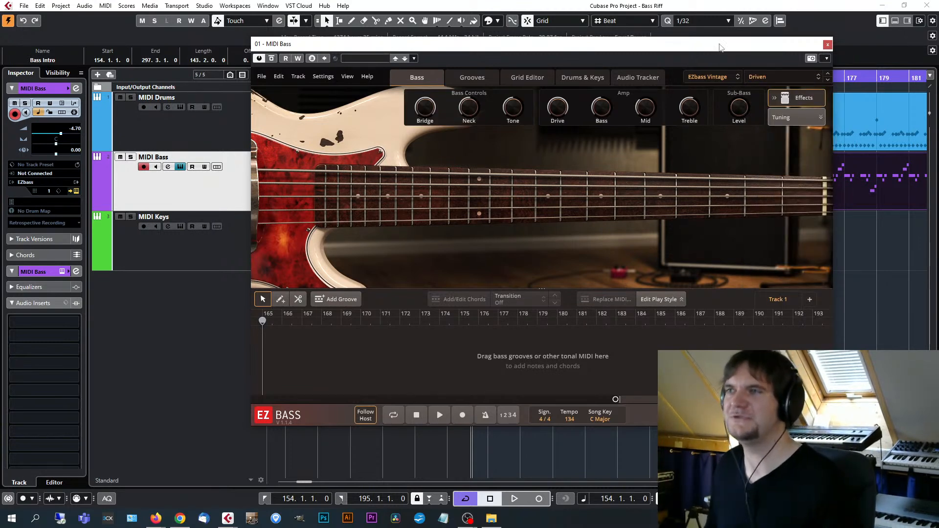
{"action": "left_click", "coordinate": [795, 98]}
{"action": "left_click_drag", "start_coordinate": [748, 46], "coordinate": [663, 54]}
{"action": "left_click_drag", "start_coordinate": [745, 58], "coordinate": [595, 68]}
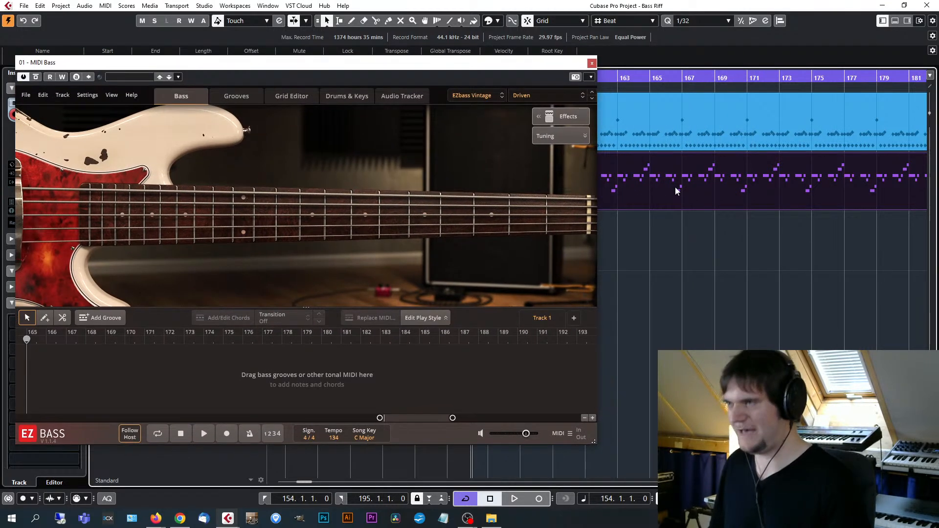
Play the riff with the Driven bass sound and the drums from bar 154, keeping the fretboard in view.
{"action": "key", "text": "space"}
{"action": "left_click_drag", "start_coordinate": [464, 63], "coordinate": [523, 58]}
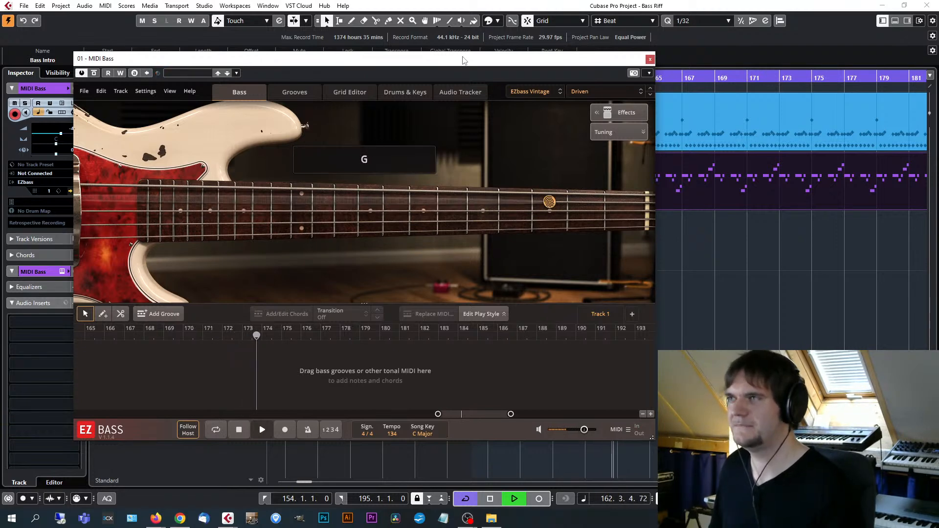
{"action": "left_click_drag", "start_coordinate": [464, 59], "coordinate": [467, 58]}
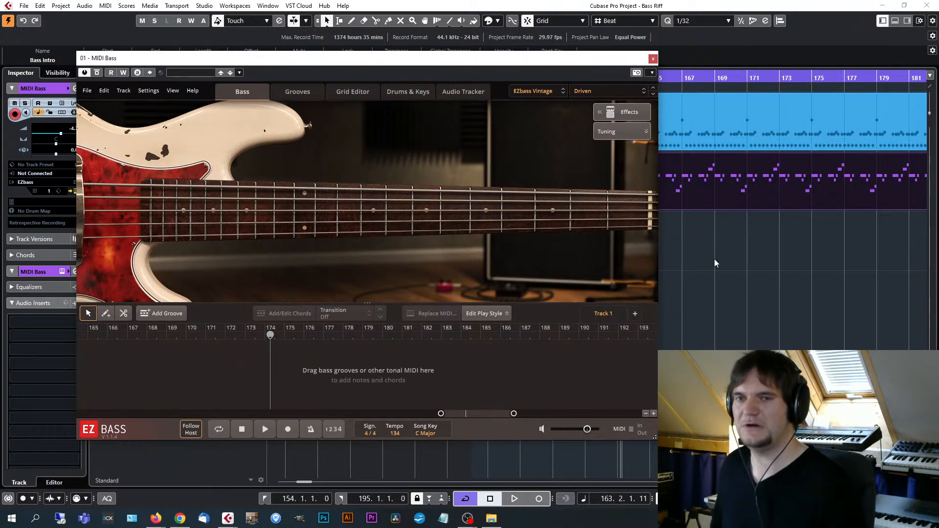
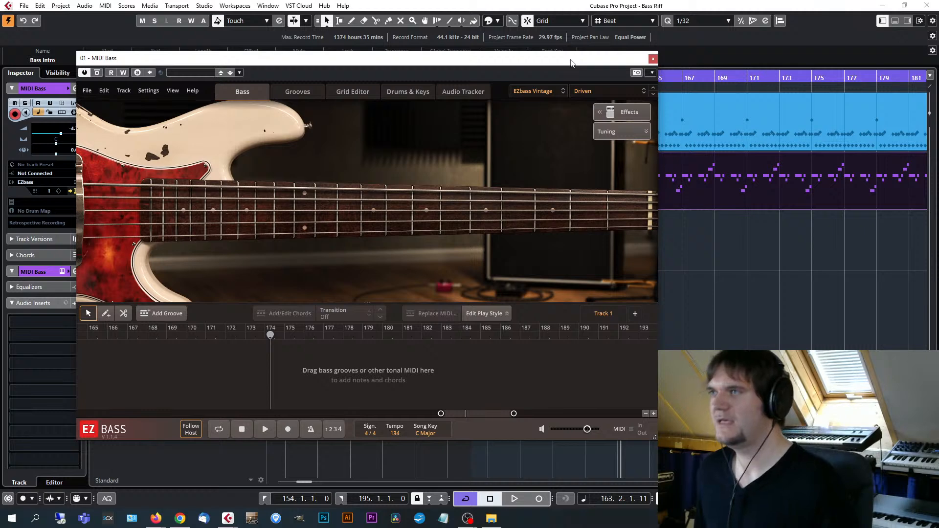
Close the EZbass window, then select the MIDI Keys track and return the playhead to the start of the Bass Intro part.
{"action": "left_click_drag", "start_coordinate": [572, 59], "coordinate": [602, 54]}
{"action": "left_click", "coordinate": [682, 53]}
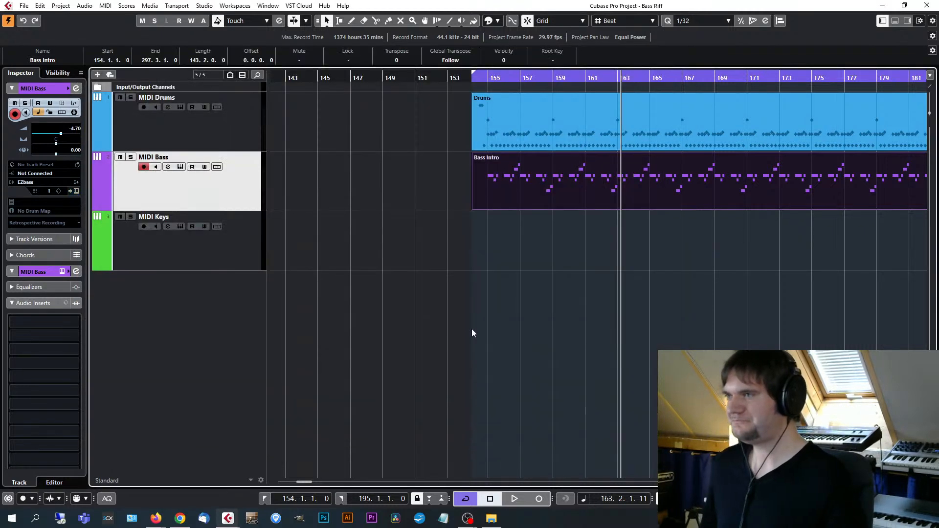
{"action": "left_click", "coordinate": [247, 245]}
{"action": "key", "text": "g"}
{"action": "key", "text": "g"}
{"action": "left_click", "coordinate": [516, 80]}
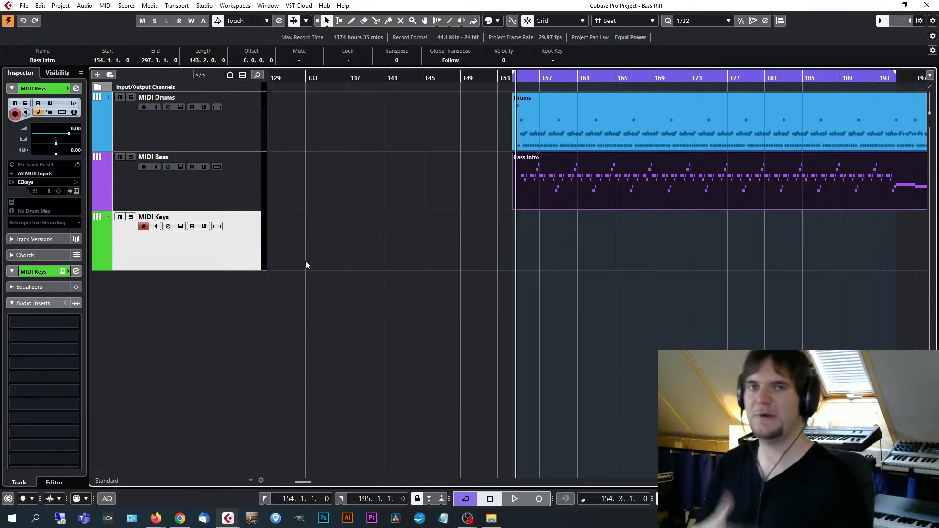
Switch to File Explorer, open the Vanguard Cubase project from the Vanguard (Metal) workshop folder, and activate it.
{"action": "left_click", "coordinate": [490, 517]}
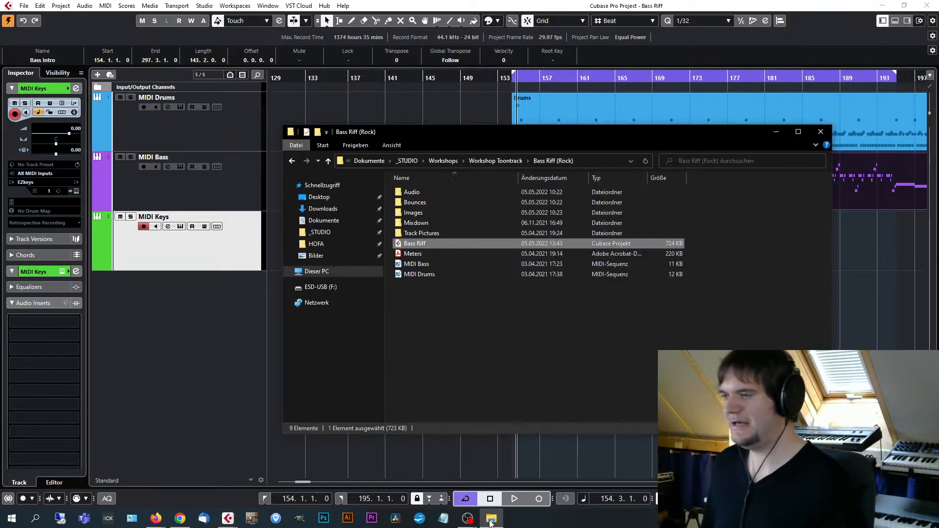
{"action": "left_click", "coordinate": [489, 351]}
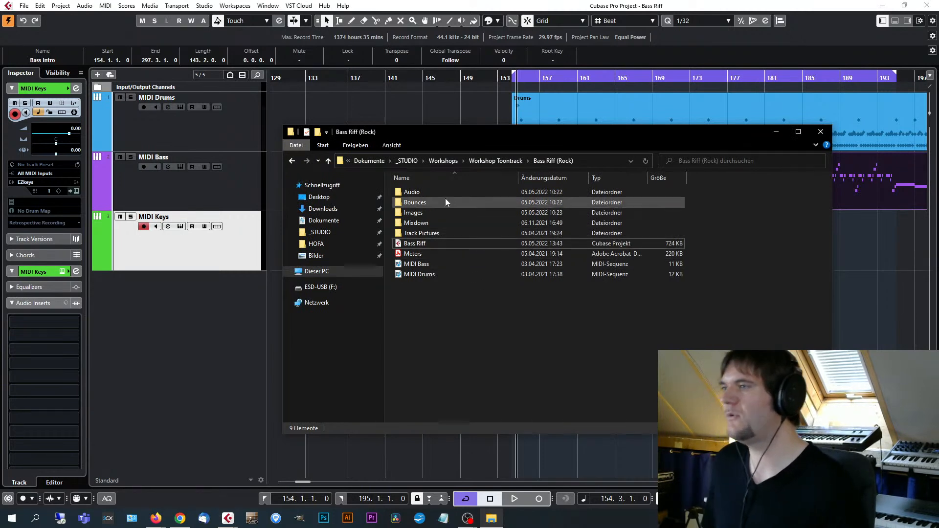
{"action": "left_click", "coordinate": [511, 161]}
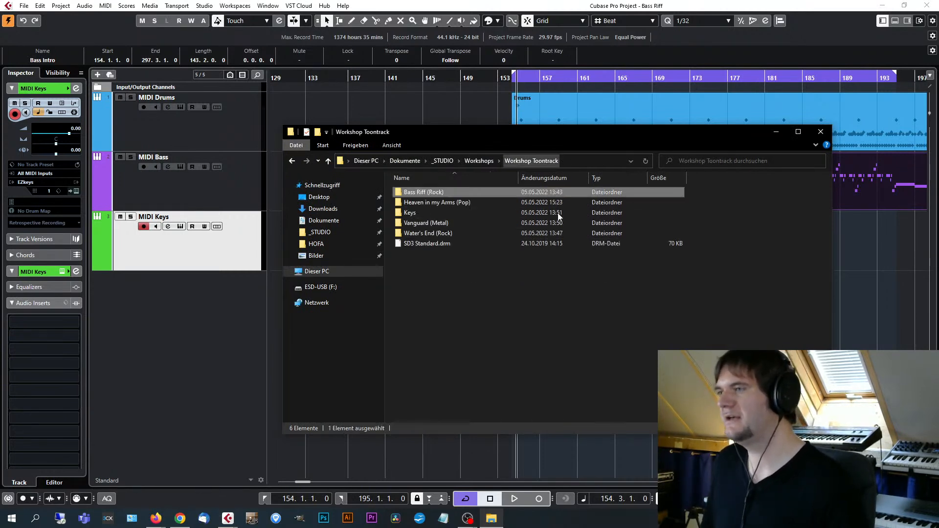
{"action": "double_click", "coordinate": [445, 232]}
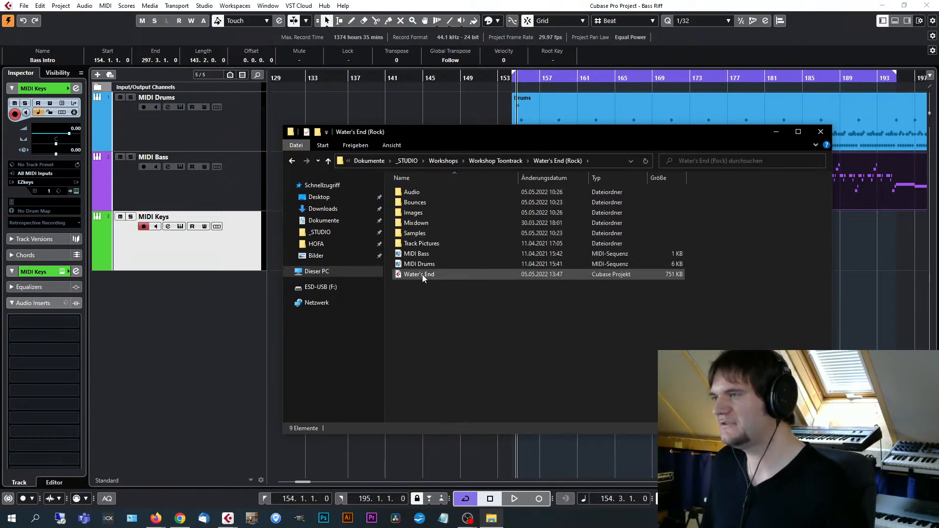
{"action": "left_click", "coordinate": [509, 161]}
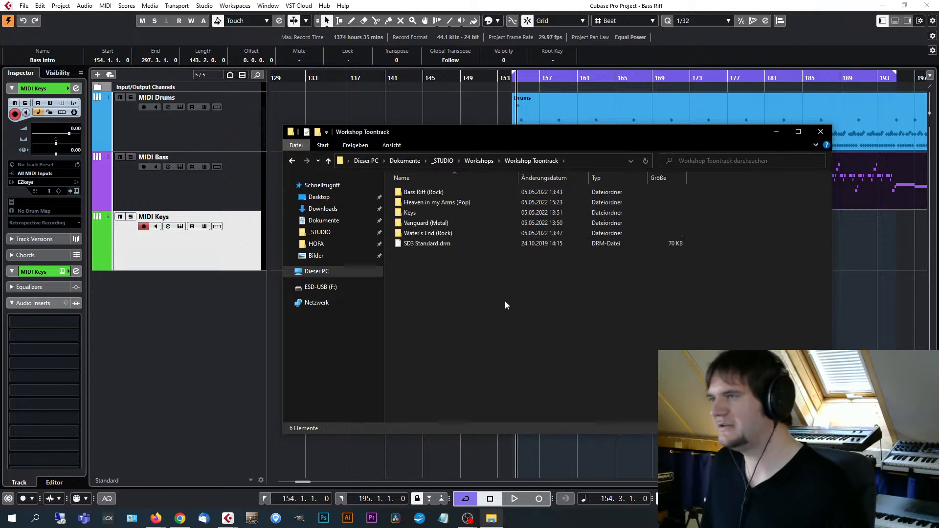
{"action": "double_click", "coordinate": [421, 223]}
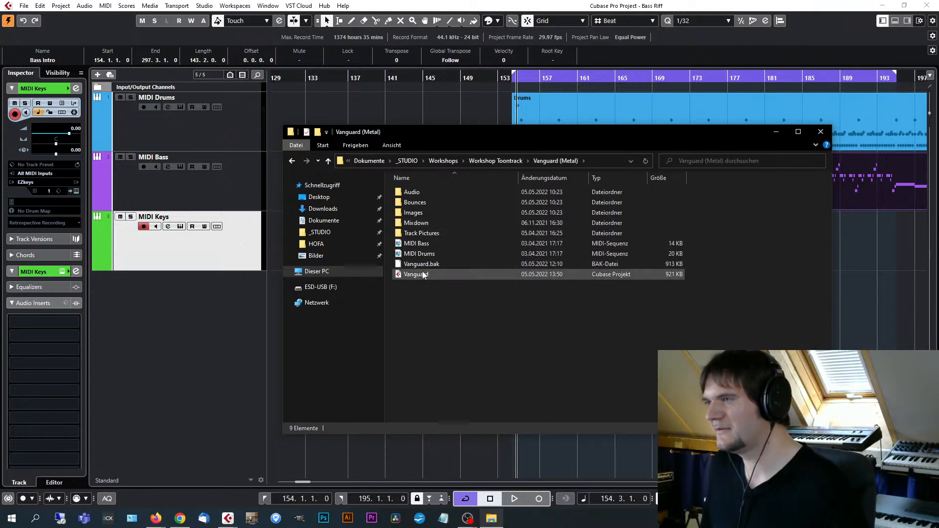
{"action": "double_click", "coordinate": [423, 274]}
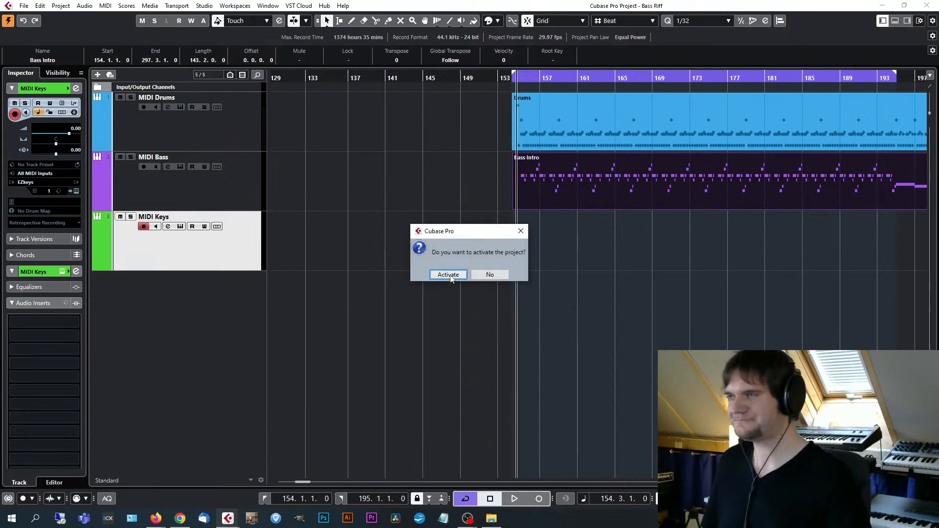
{"action": "left_click", "coordinate": [448, 275]}
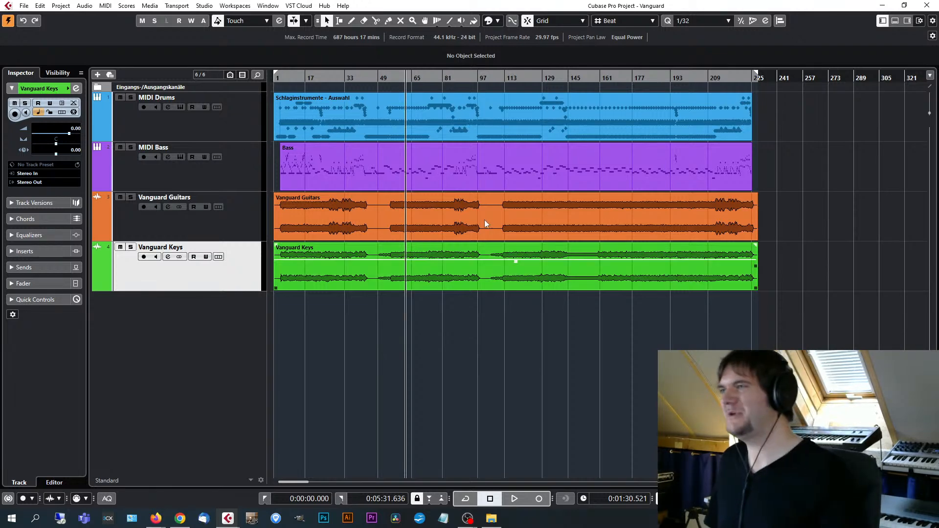
Zoom in on the song's opening, select the MIDI Drums track, and play Vanguard from the beginning.
{"action": "left_click", "coordinate": [453, 125]}
{"action": "key", "text": "Home"}
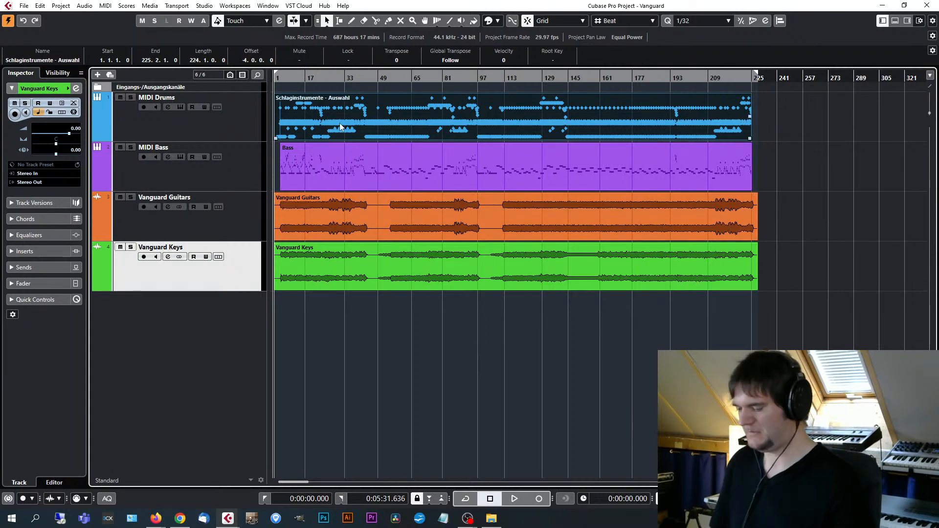
{"action": "key", "text": "h"}
{"action": "key", "text": "h"}
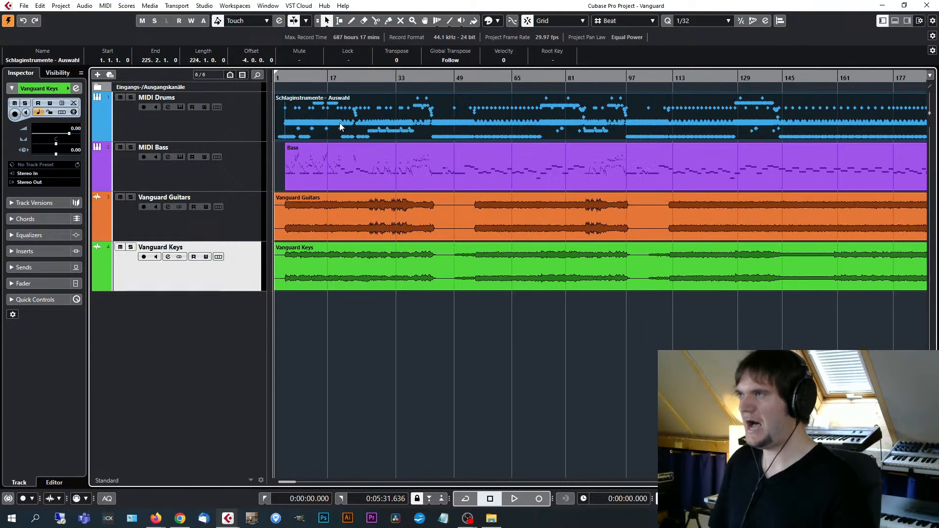
{"action": "left_click", "coordinate": [229, 130]}
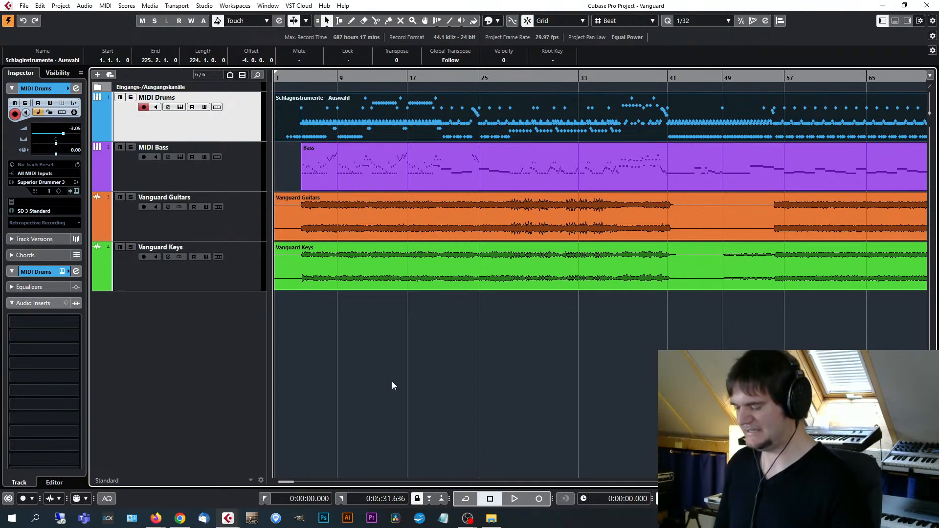
{"action": "key", "text": "h"}
{"action": "key", "text": "space"}
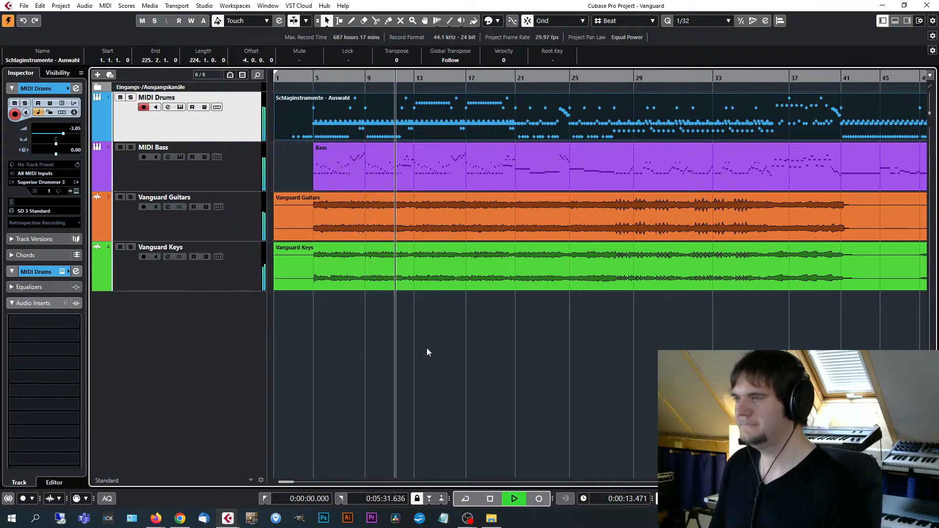
View the Superior Drummer 3 kit on the MIDI Drums track during playback, then close the instrument window.
{"action": "key", "text": "g"}
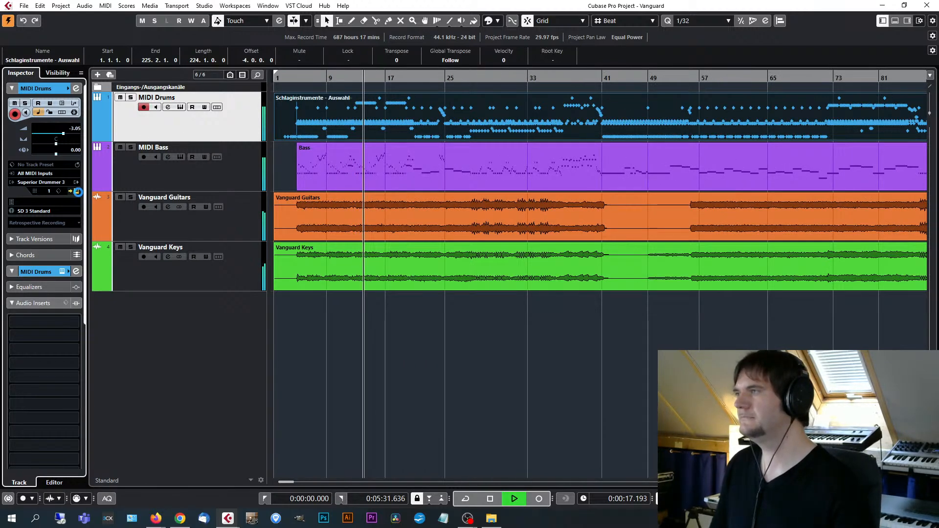
{"action": "left_click", "coordinate": [76, 191]}
{"action": "left_click", "coordinate": [291, 62]}
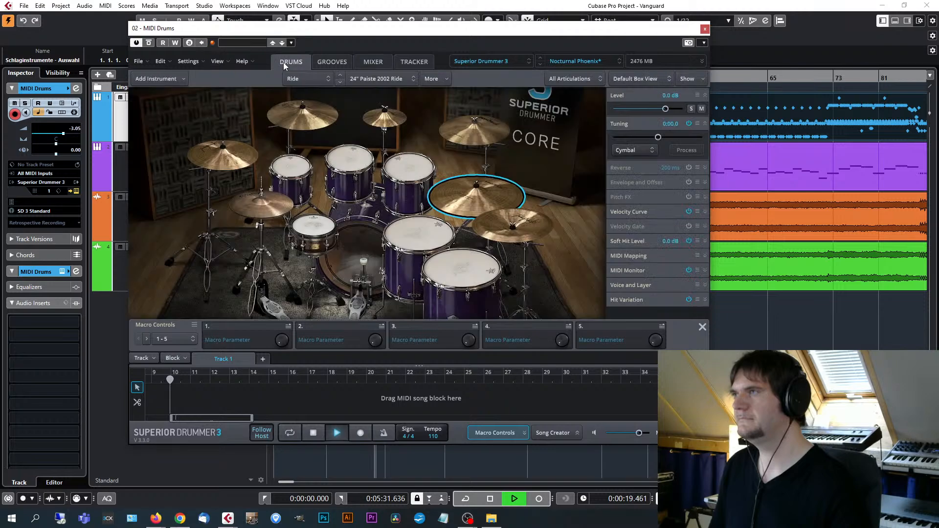
{"action": "left_click_drag", "start_coordinate": [284, 28], "coordinate": [348, 31]}
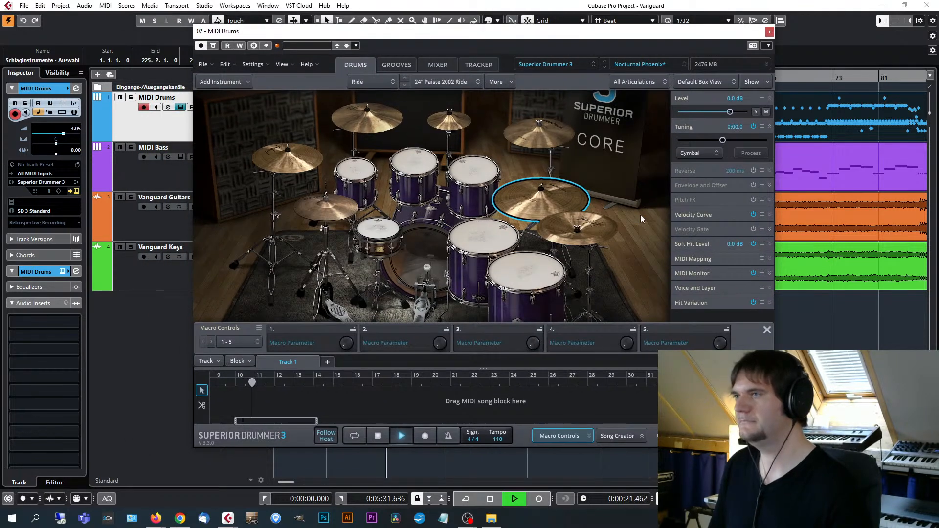
{"action": "left_click", "coordinate": [769, 32]}
Watch the EZbass fretboard on the MIDI Bass track during playback, then close the instrument and stop the song.
{"action": "left_click", "coordinate": [245, 179]}
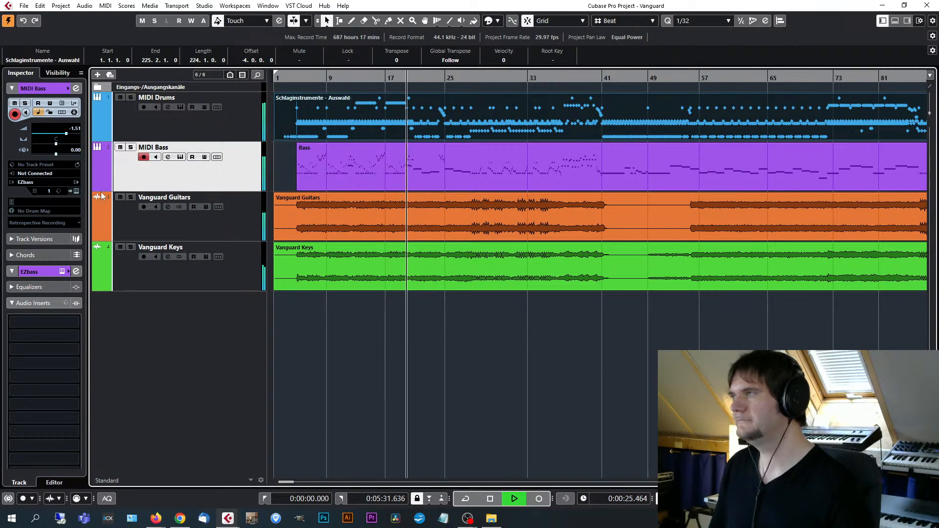
{"action": "left_click", "coordinate": [76, 191]}
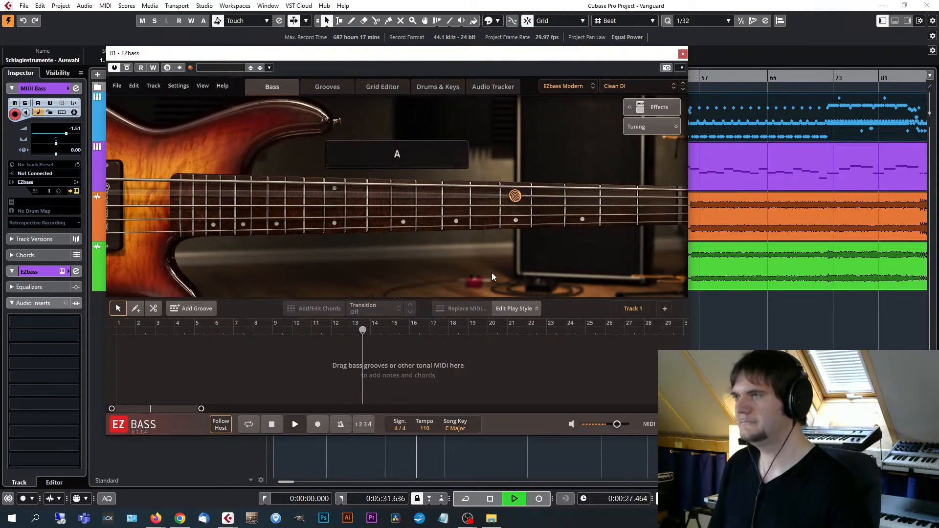
{"action": "left_click_drag", "start_coordinate": [459, 55], "coordinate": [500, 54]}
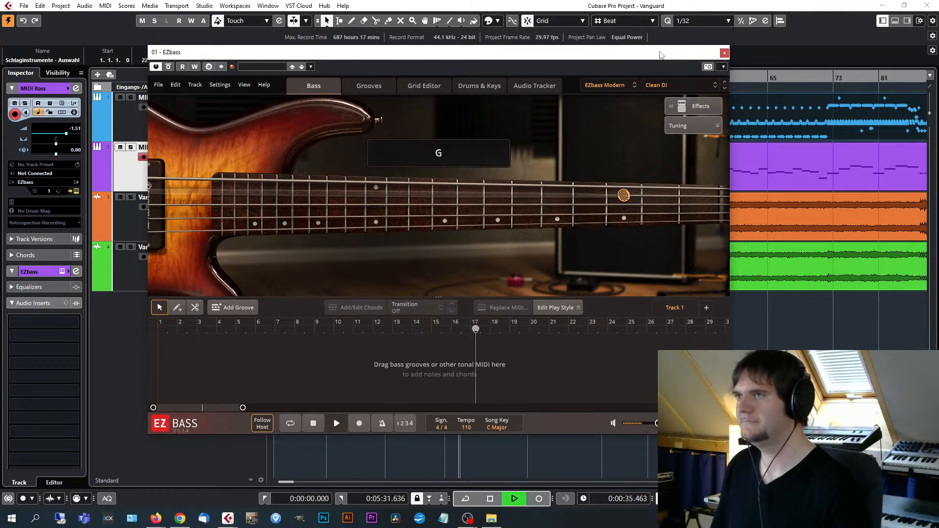
{"action": "left_click_drag", "start_coordinate": [661, 55], "coordinate": [672, 55]}
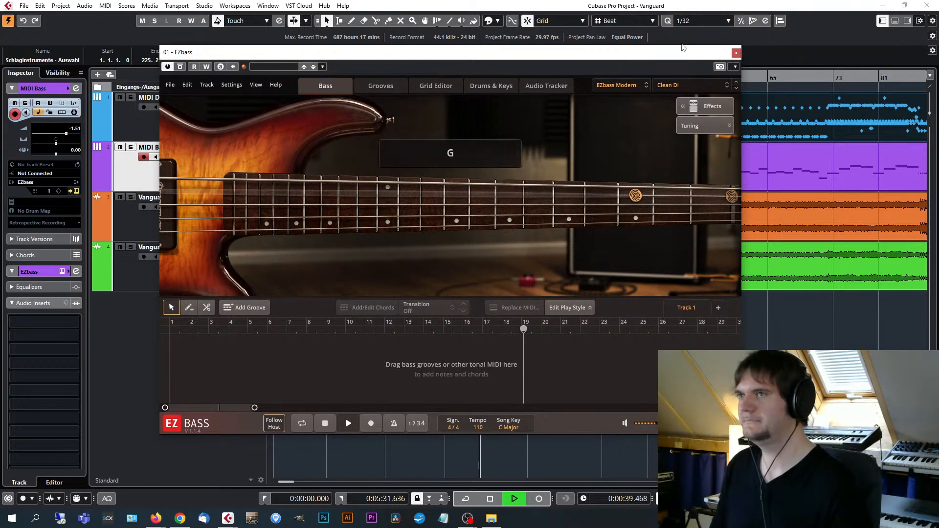
{"action": "left_click_drag", "start_coordinate": [681, 58], "coordinate": [637, 60]}
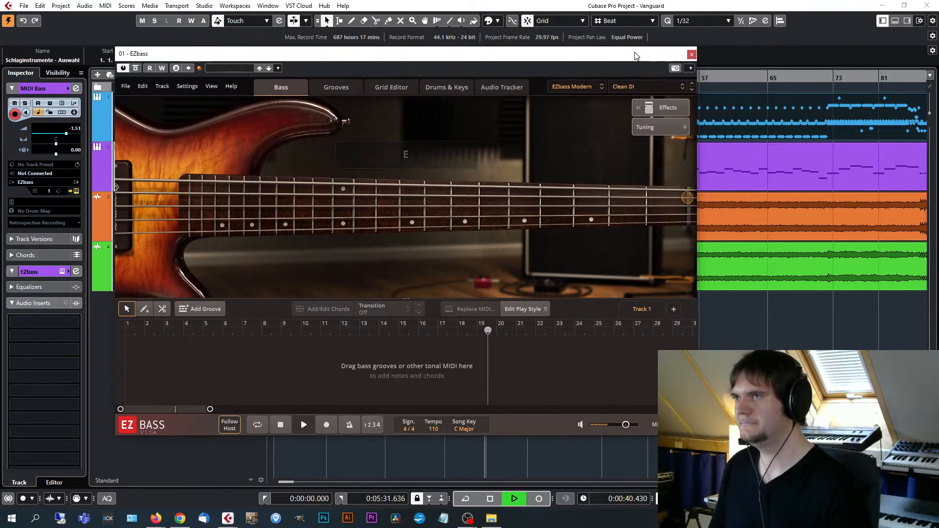
{"action": "left_click", "coordinate": [691, 55]}
{"action": "key", "text": "space"}
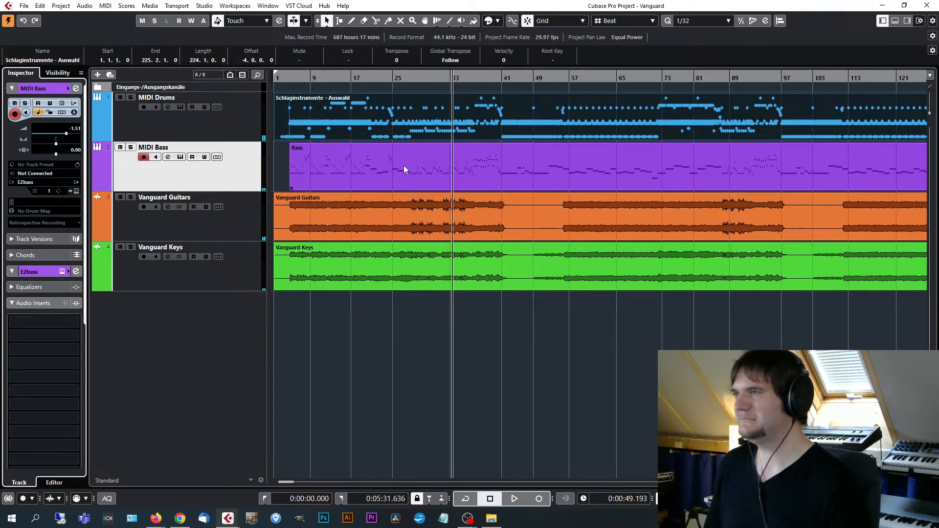
Return to the song start, solo the MIDI Drums track, and open its Superior Drummer 3 instrument.
{"action": "key", "text": "Home"}
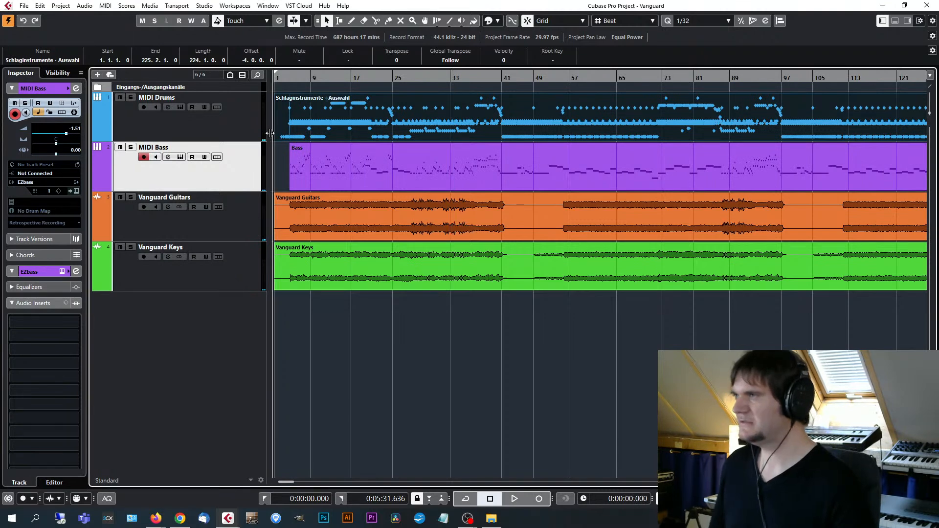
{"action": "left_click", "coordinate": [238, 120]}
{"action": "left_click", "coordinate": [130, 97]}
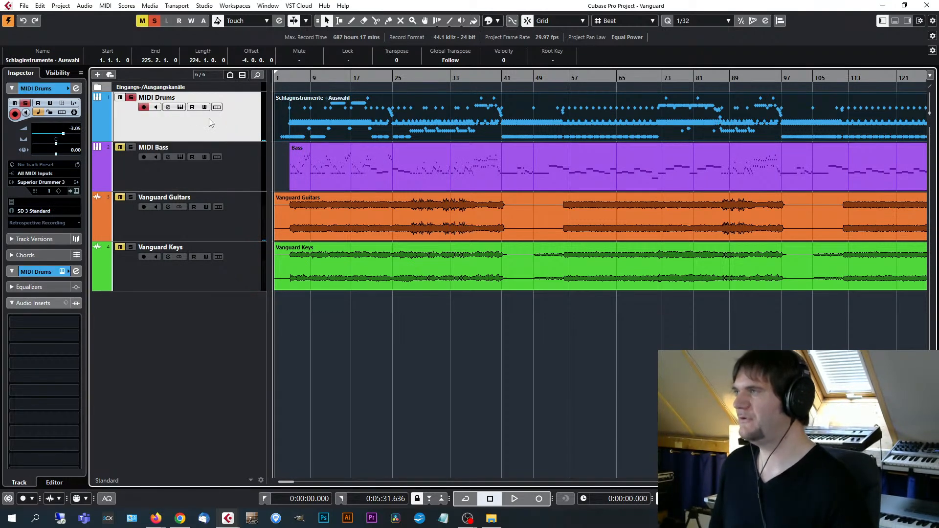
{"action": "left_click", "coordinate": [180, 107]}
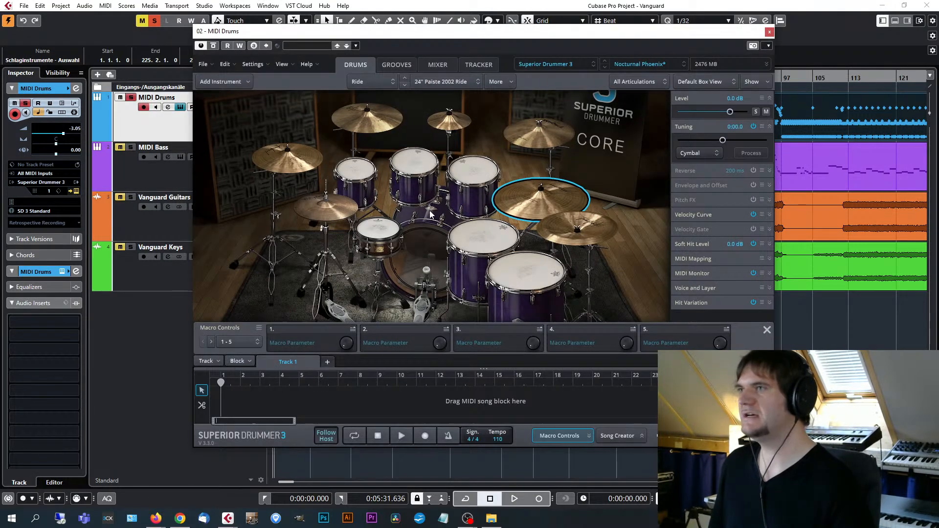
Look through the Metal/Heavy Rock drum presets without loading one, and select the snare drum in the kit.
{"action": "left_click", "coordinate": [639, 65]}
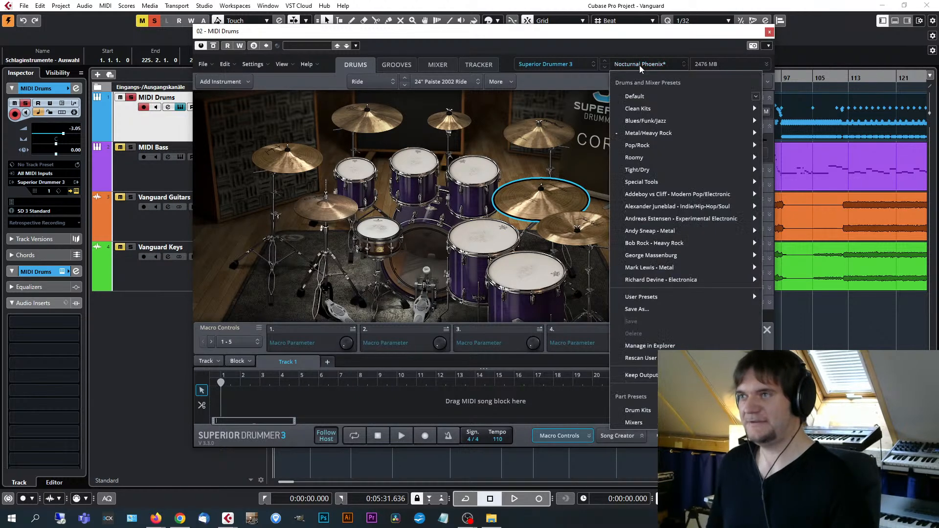
{"action": "mouse_move", "coordinate": [710, 136]}
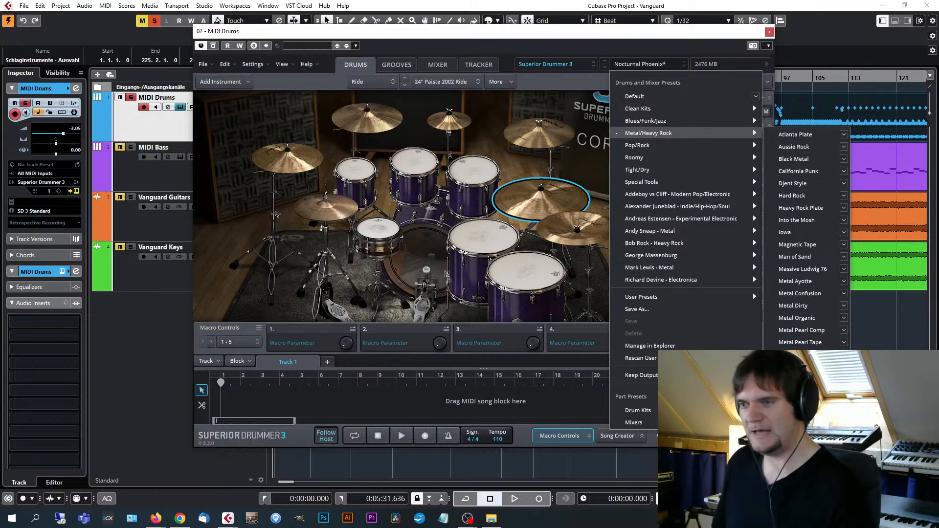
{"action": "left_click", "coordinate": [646, 32]}
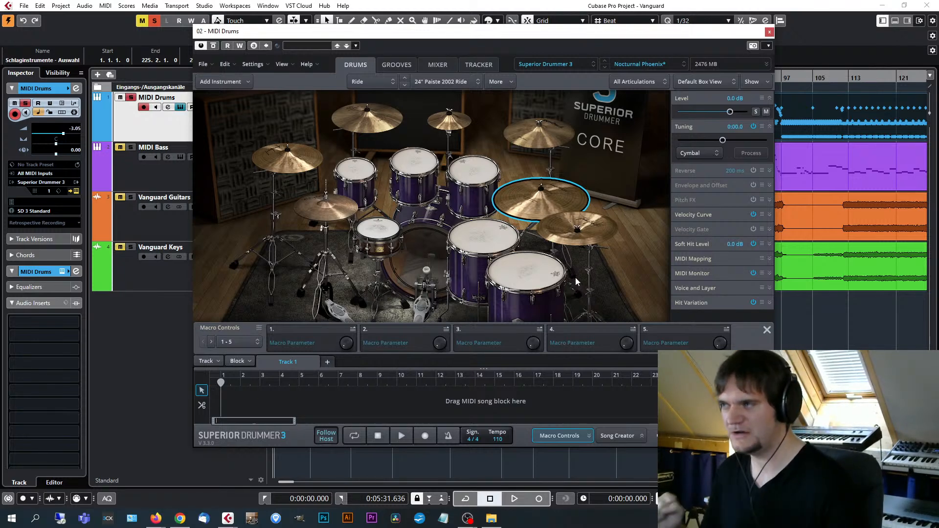
{"action": "left_click", "coordinate": [381, 234]}
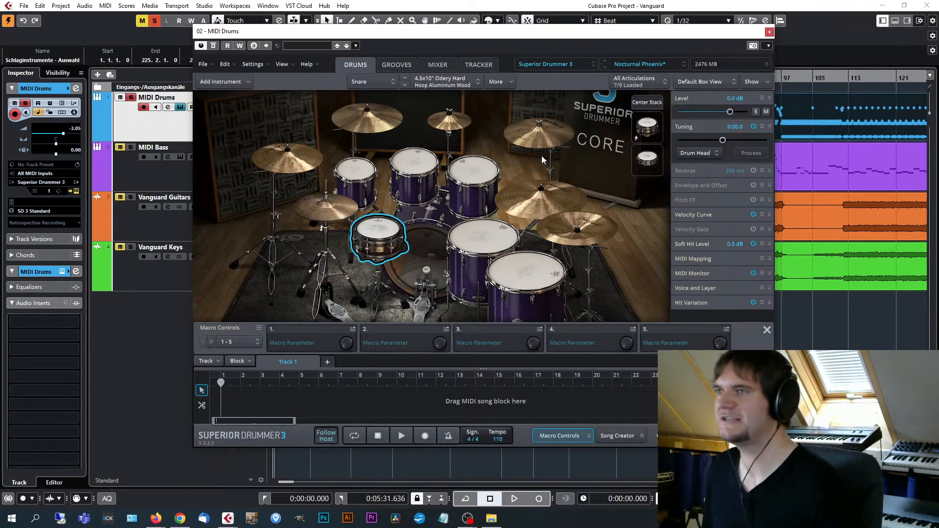
Examine the drum mixer's channels, the Compressor/Limiter on the Hi-Hat channel, and the effects and sends of the bus channels.
{"action": "left_click", "coordinate": [446, 66]}
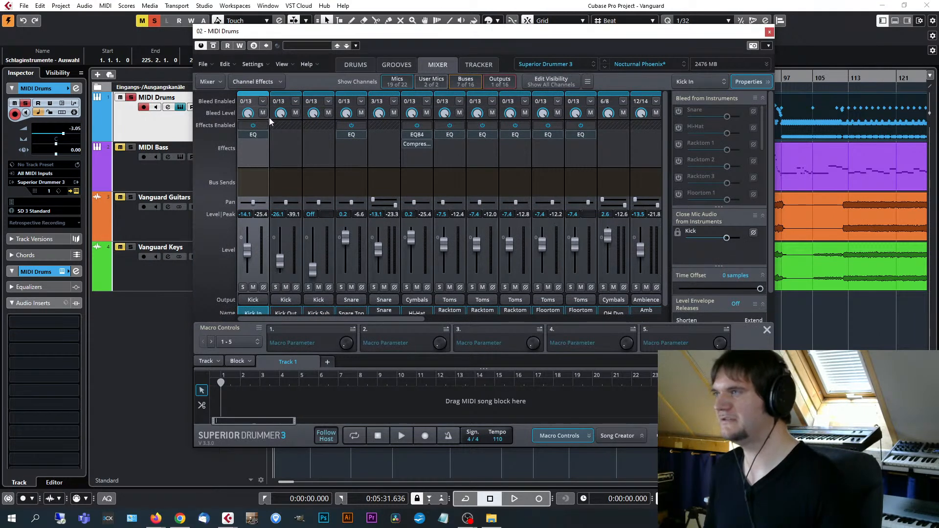
{"action": "left_click_drag", "start_coordinate": [350, 320], "coordinate": [388, 319]}
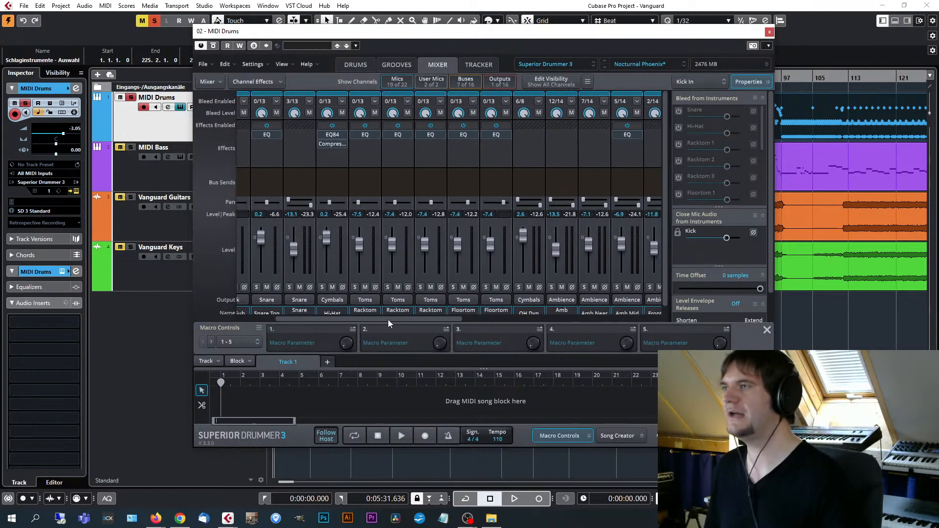
{"action": "left_click", "coordinate": [333, 144]}
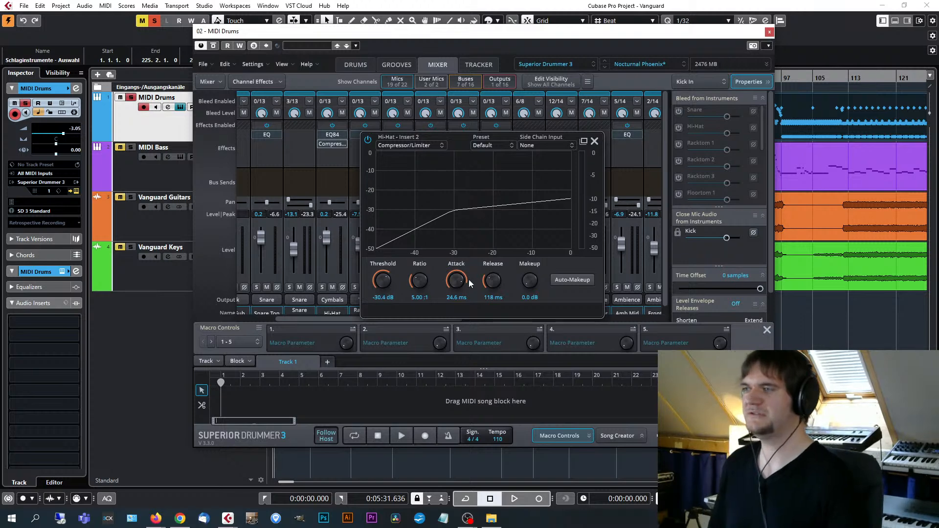
{"action": "left_click", "coordinate": [595, 141]}
{"action": "left_click_drag", "start_coordinate": [442, 319], "coordinate": [638, 318]}
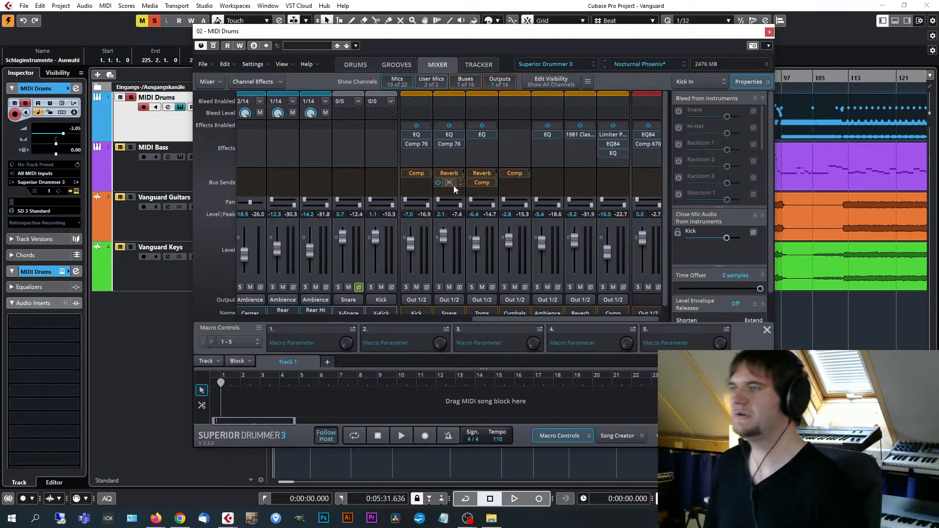
{"action": "scroll", "coordinate": [625, 247], "scroll_direction": "down", "scroll_amount": 1}
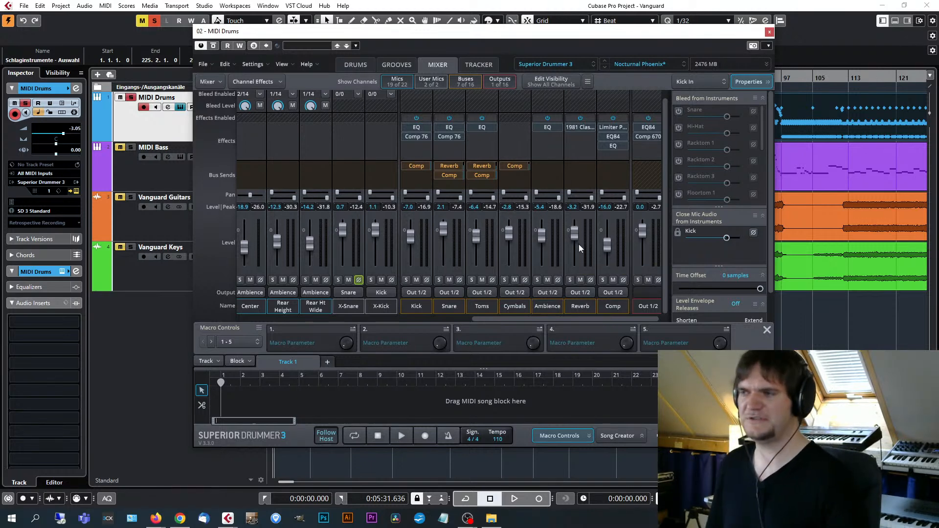
Finish viewing the mixer, return to the drum kit view, and play the soloed drums from the song start before stopping playback.
{"action": "scroll", "coordinate": [579, 245], "scroll_direction": "up", "scroll_amount": 1}
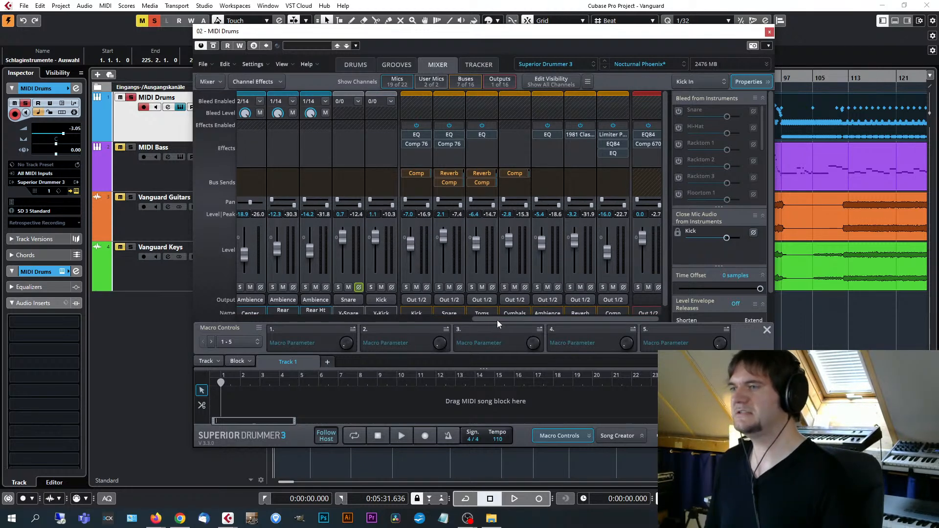
{"action": "left_click_drag", "start_coordinate": [497, 321], "coordinate": [508, 321]}
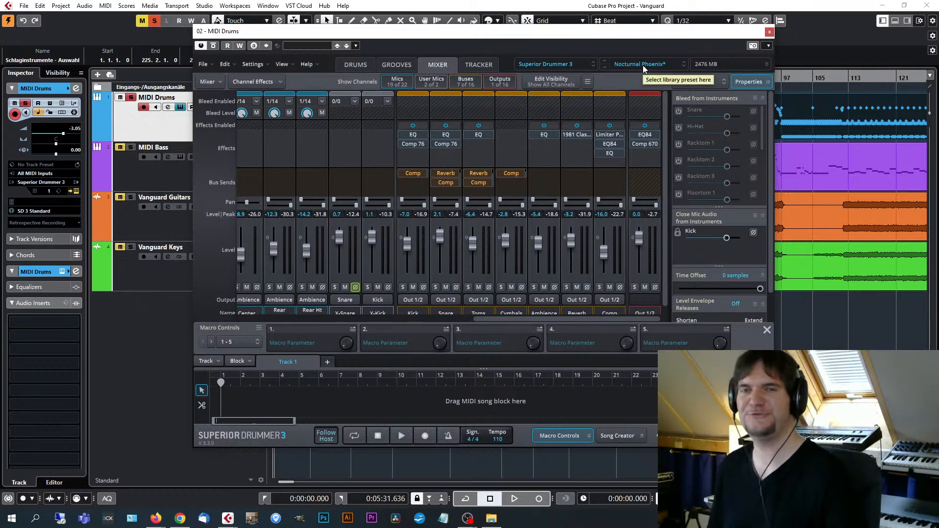
{"action": "left_click_drag", "start_coordinate": [696, 32], "coordinate": [695, 37]}
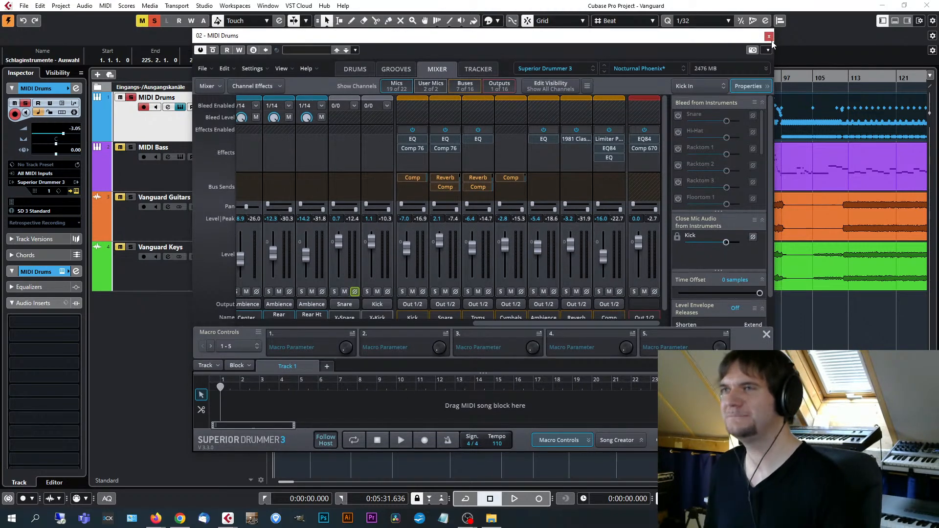
{"action": "left_click", "coordinate": [365, 71]}
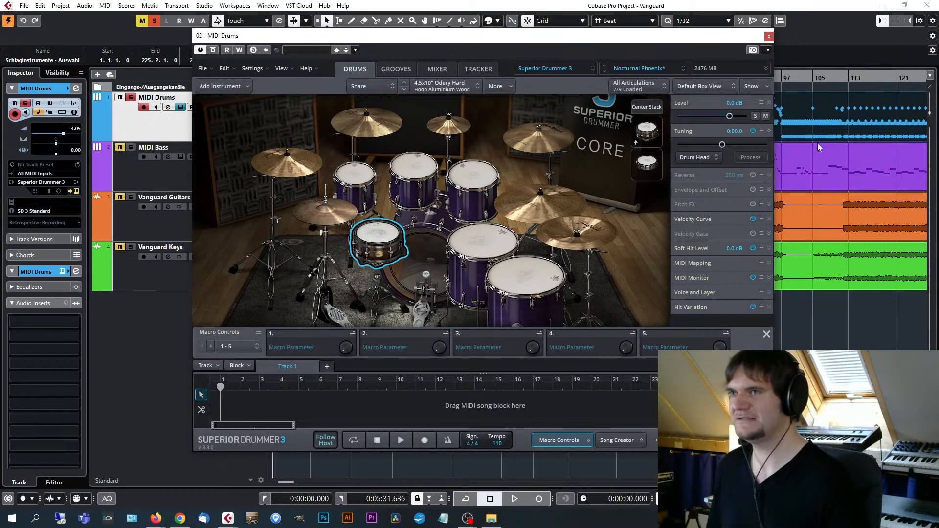
{"action": "key", "text": "space"}
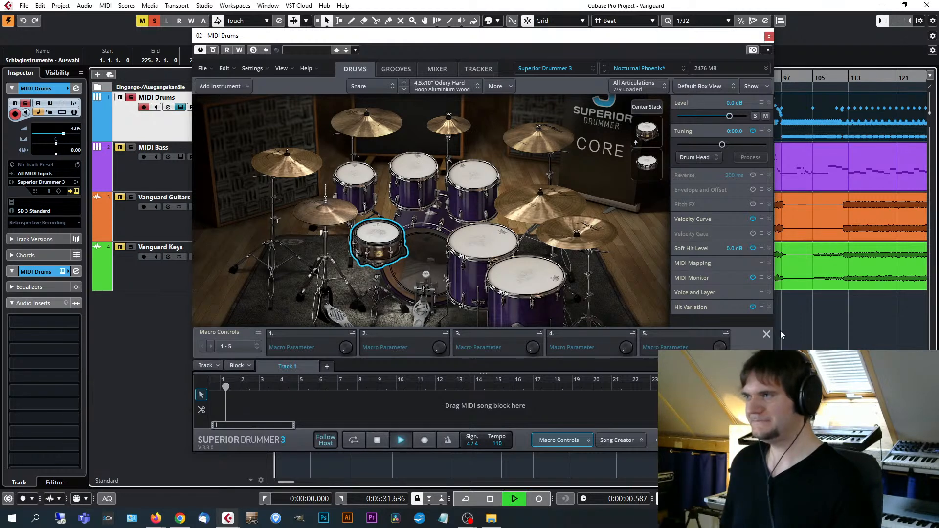
{"action": "left_click_drag", "start_coordinate": [574, 33], "coordinate": [643, 36]}
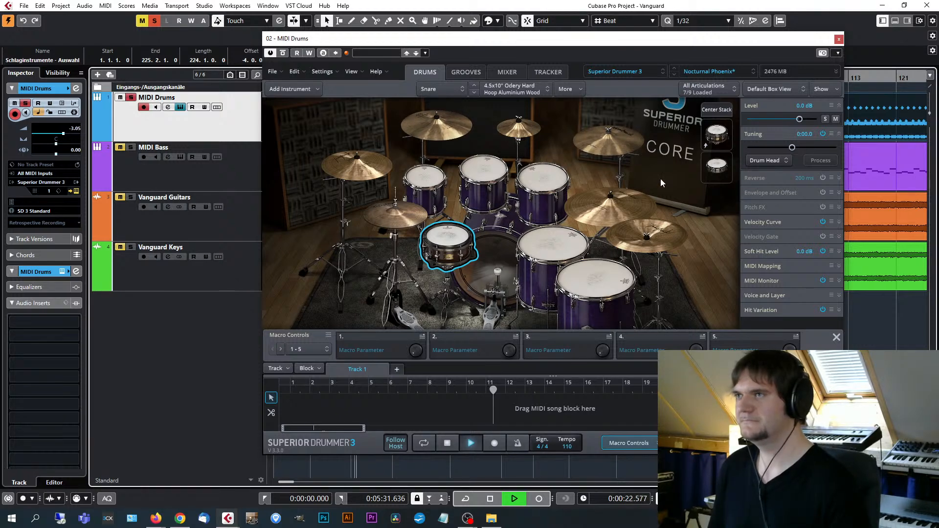
{"action": "key", "text": "space"}
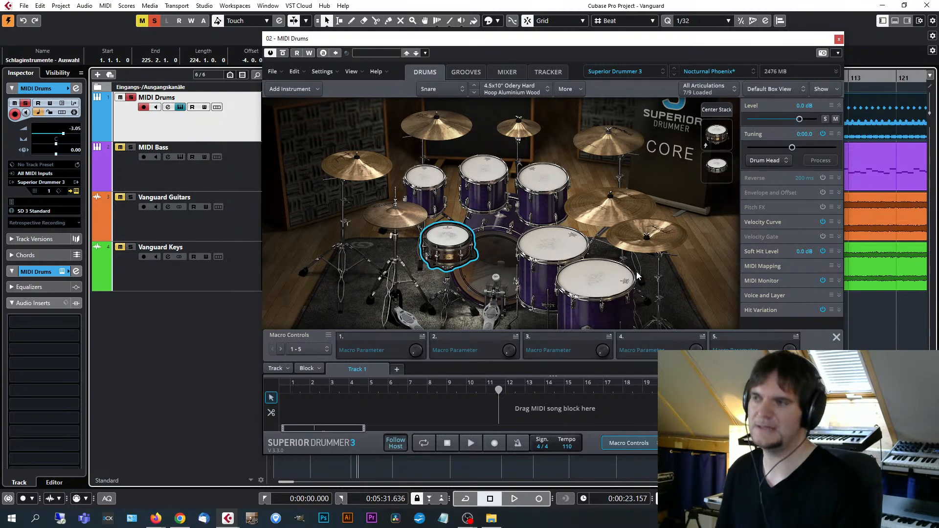
Audition the ride cymbal at several strike positions from edge to bell, then close the drum instrument.
{"action": "left_click", "coordinate": [609, 204]}
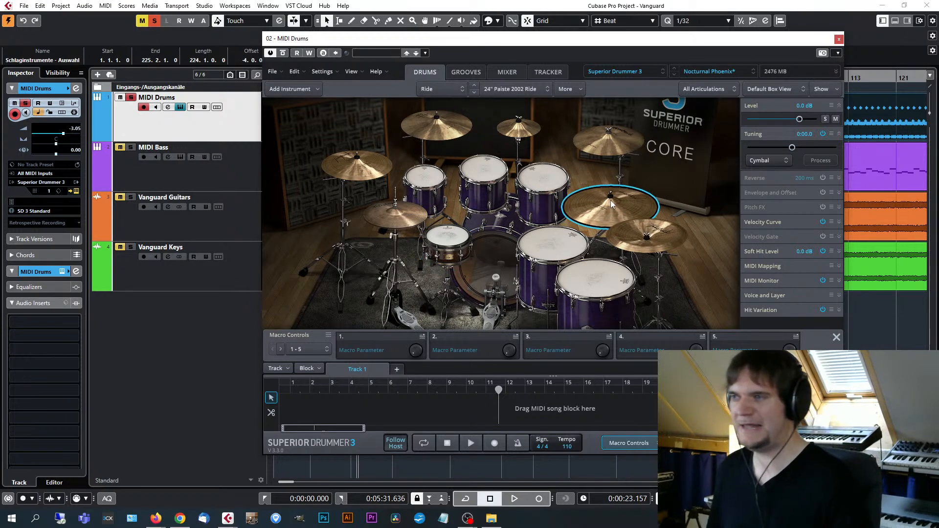
{"action": "left_click", "coordinate": [600, 213]}
{"action": "left_click", "coordinate": [594, 221]}
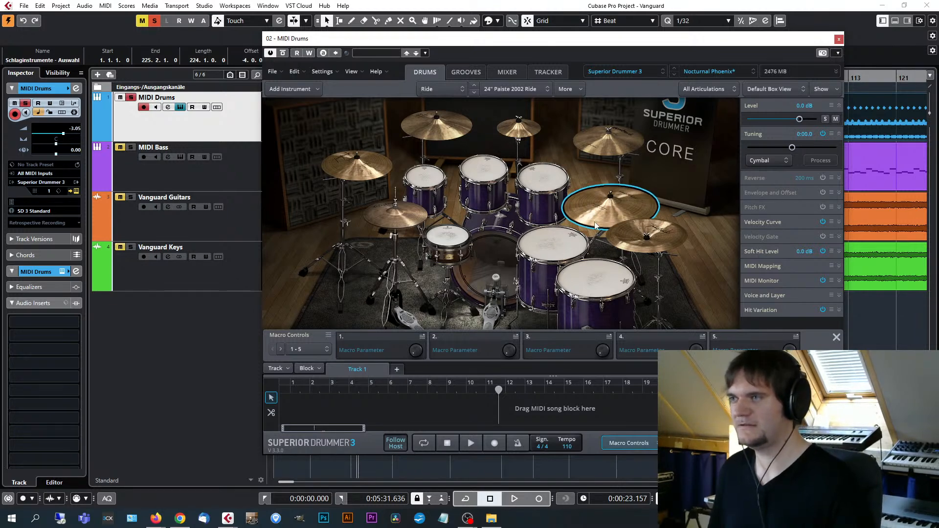
{"action": "left_click", "coordinate": [588, 223]}
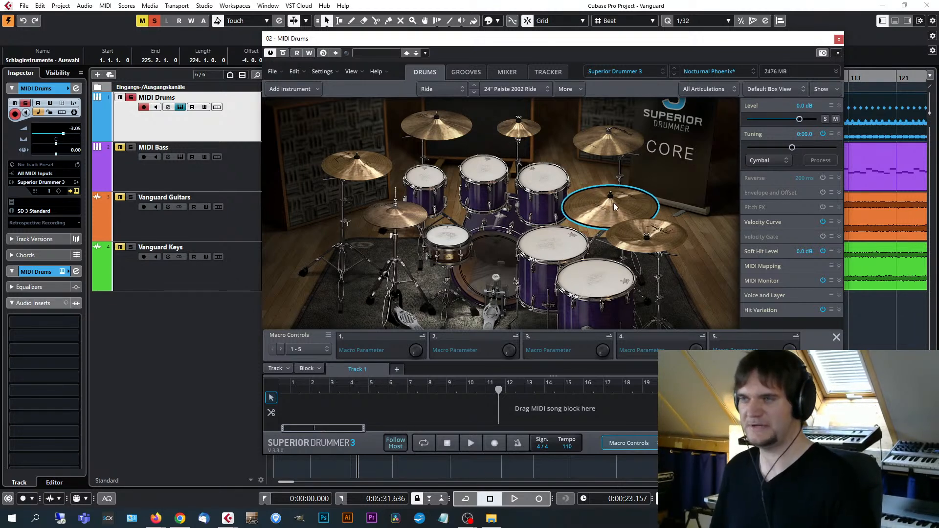
{"action": "left_click", "coordinate": [612, 202]}
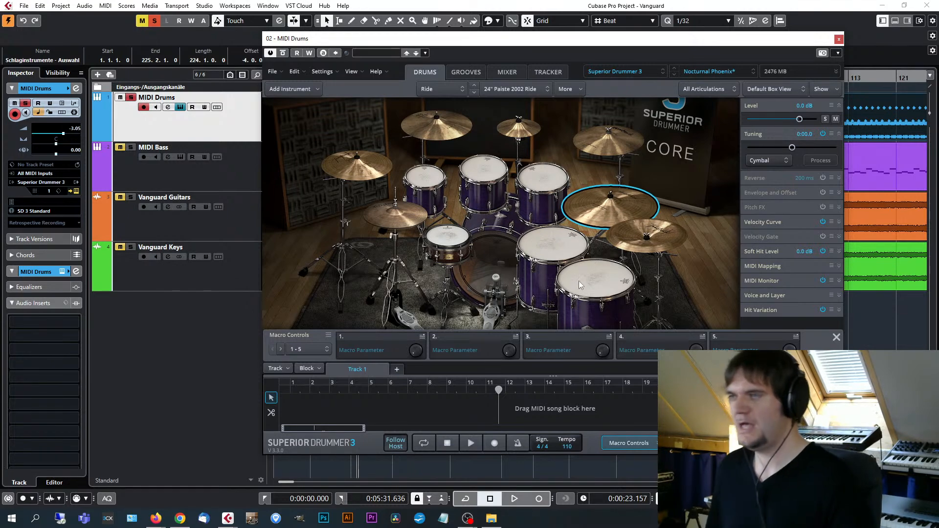
{"action": "left_click_drag", "start_coordinate": [723, 39], "coordinate": [679, 41]}
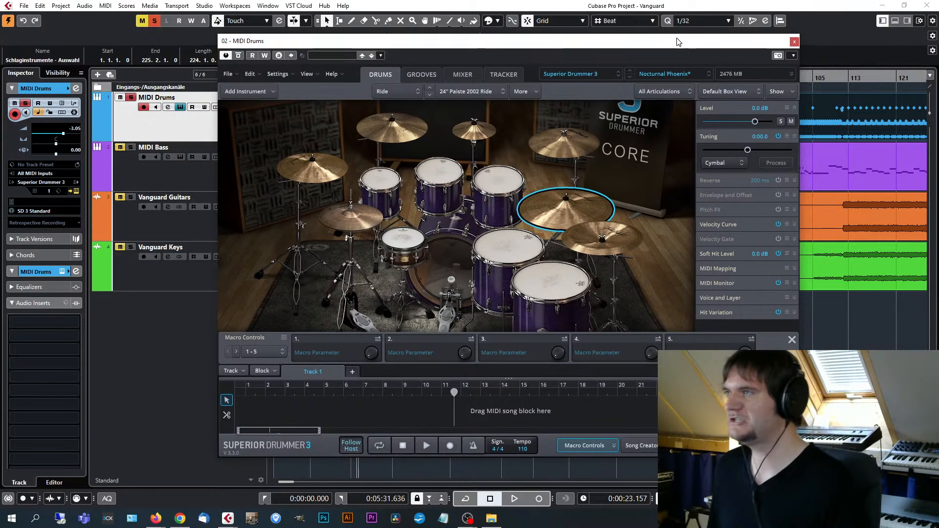
{"action": "left_click", "coordinate": [794, 41]}
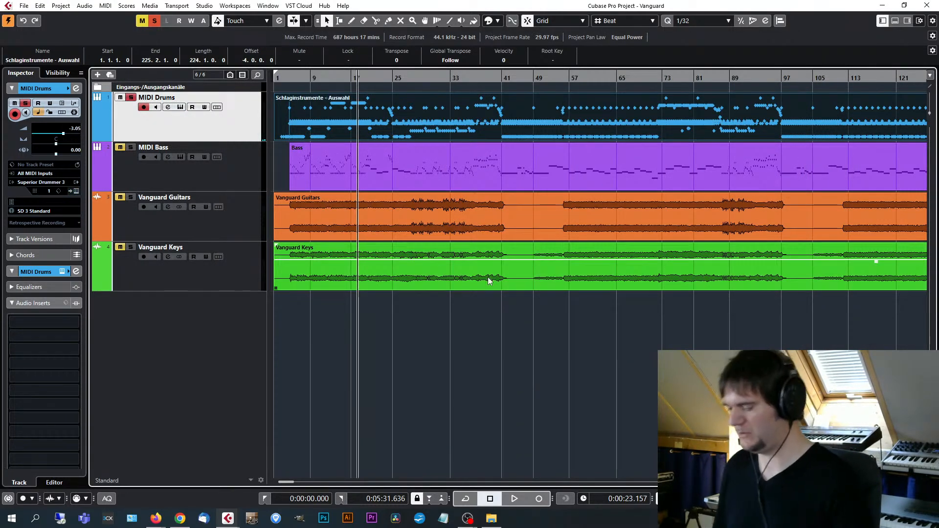
Unsolo the MIDI Drums track and set the playback position to the start of the Bass part on the MIDI Bass track.
{"action": "key", "text": "g"}
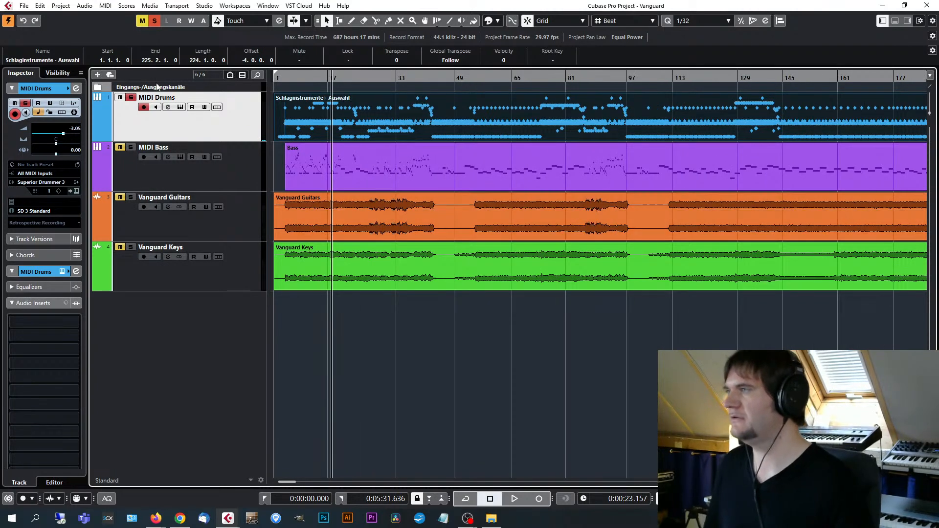
{"action": "left_click", "coordinate": [131, 99]}
{"action": "left_click", "coordinate": [234, 170]}
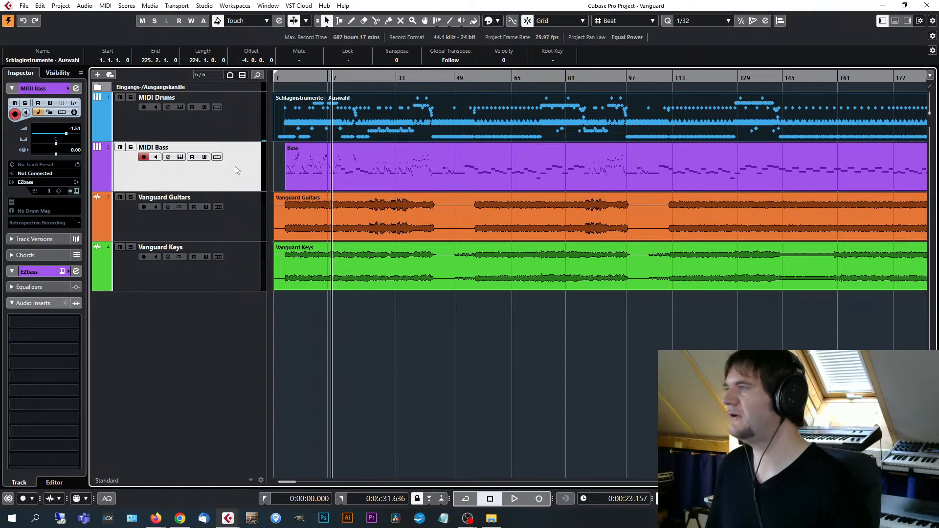
{"action": "key", "text": "g"}
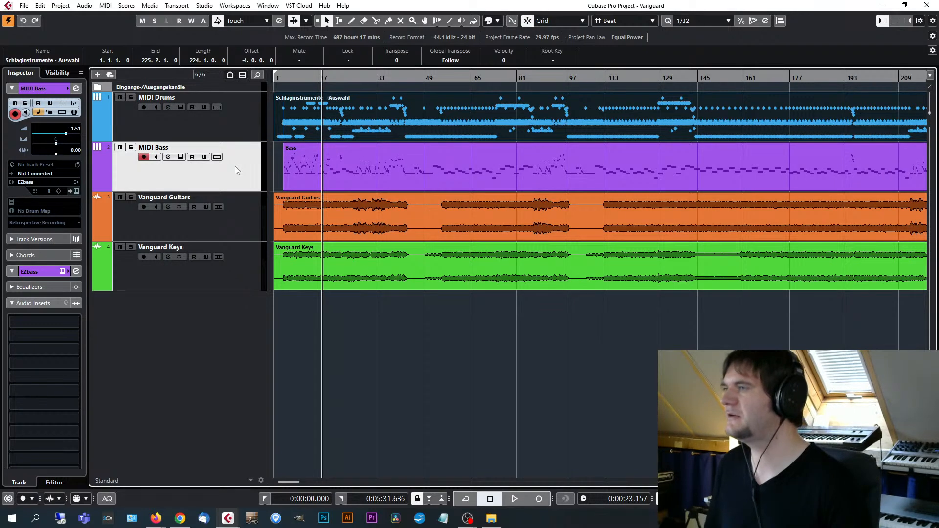
{"action": "key", "text": "g"}
{"action": "key", "text": "h"}
{"action": "key", "text": "h"}
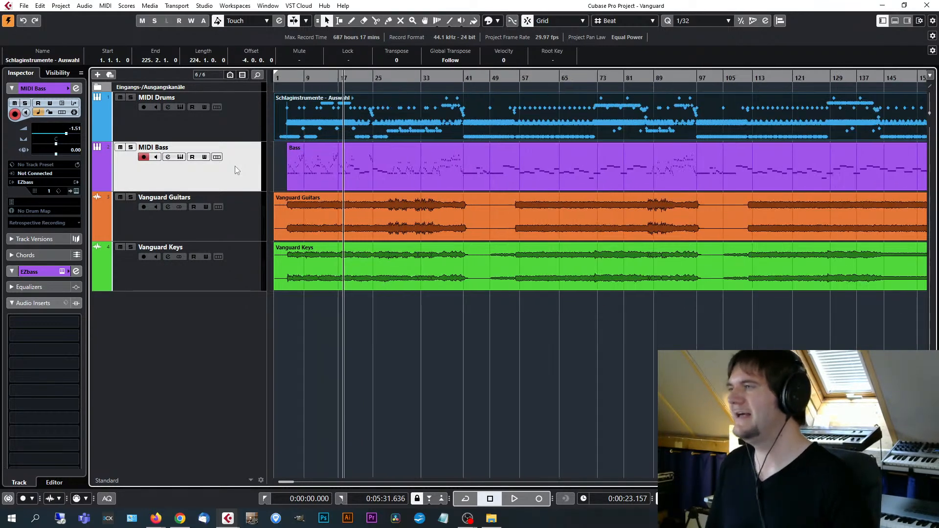
{"action": "left_click", "coordinate": [333, 165]}
{"action": "key", "text": "l"}
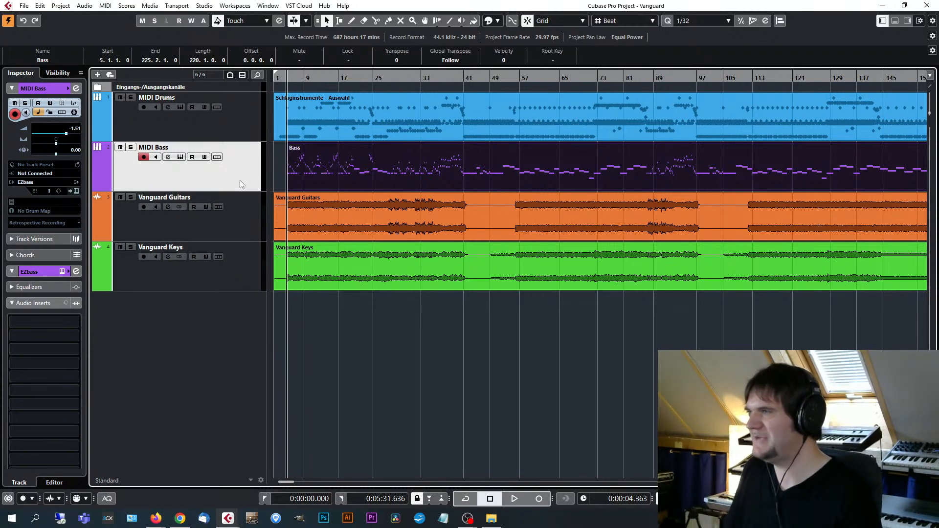
Open the MIDI Bass track's EZbass instrument, load the Clean Dynamic Pick preset, and close the instrument.
{"action": "left_click", "coordinate": [76, 191]}
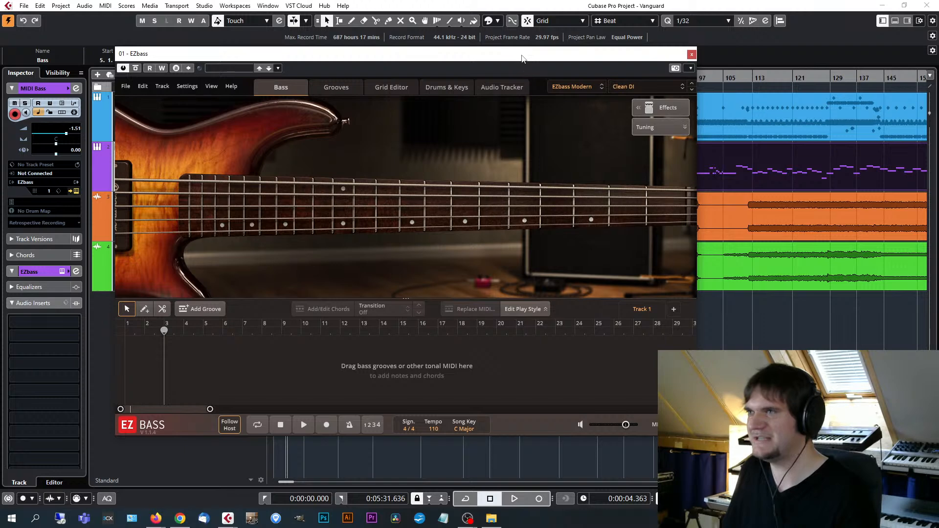
{"action": "left_click_drag", "start_coordinate": [522, 58], "coordinate": [539, 63]}
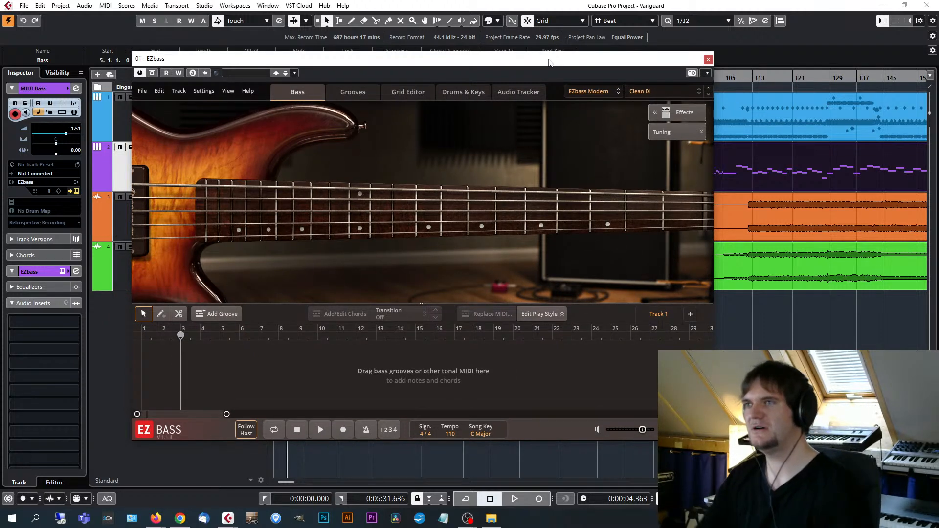
{"action": "left_click", "coordinate": [668, 92]}
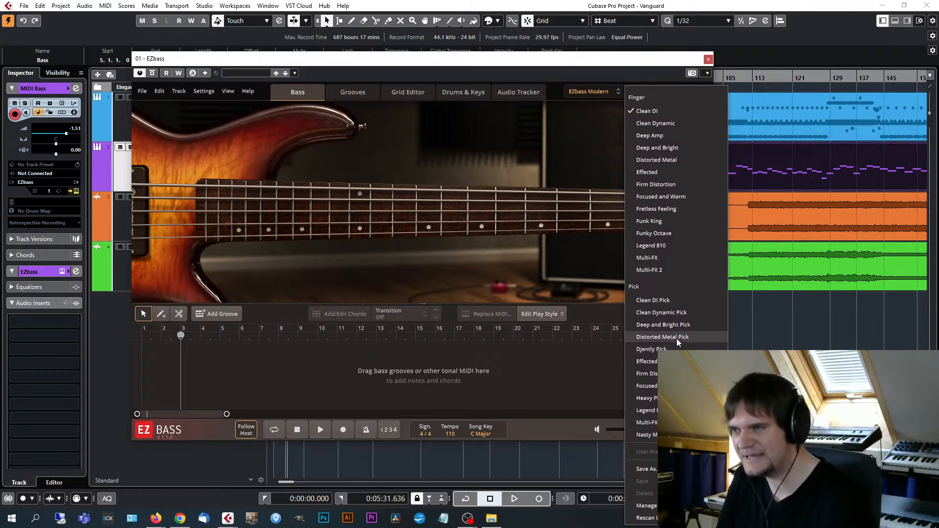
{"action": "left_click", "coordinate": [662, 313]}
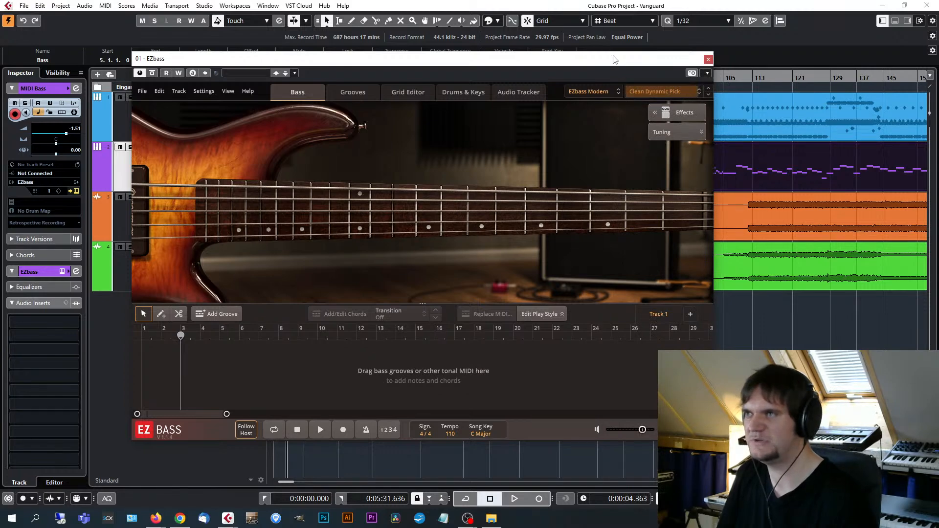
{"action": "left_click_drag", "start_coordinate": [615, 60], "coordinate": [632, 60]}
{"action": "left_click", "coordinate": [726, 62]}
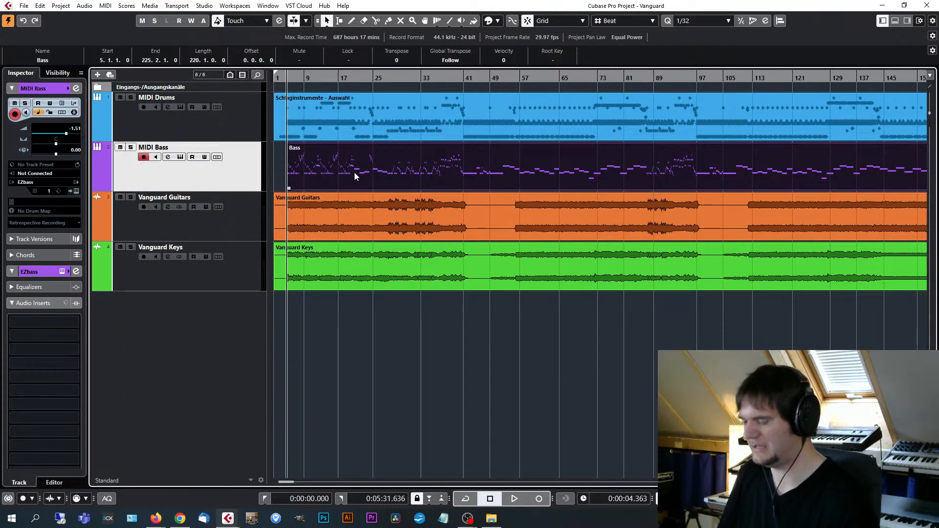
Reopen EZbass and play the song from the Bass part's start, soloing the MIDI Bass track for a while before unsoloing it.
{"action": "left_click", "coordinate": [75, 182]}
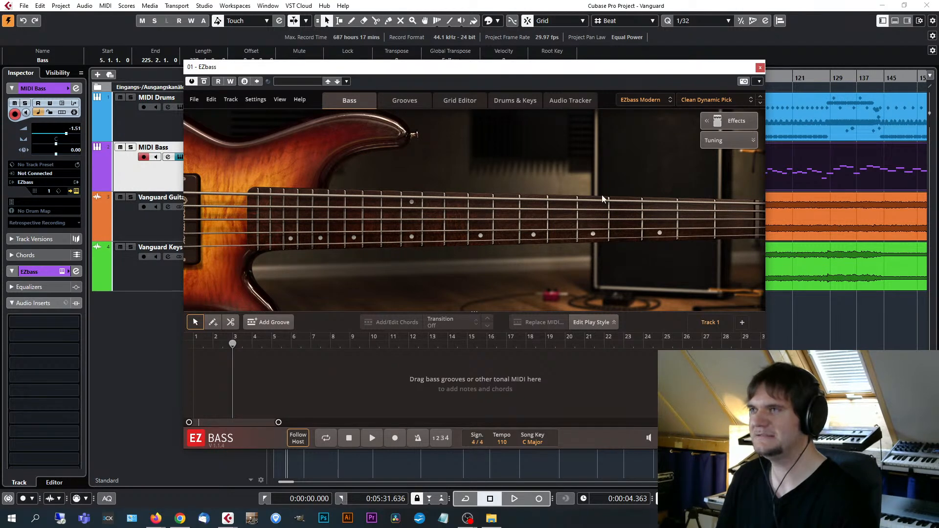
{"action": "left_click_drag", "start_coordinate": [617, 71], "coordinate": [602, 76]}
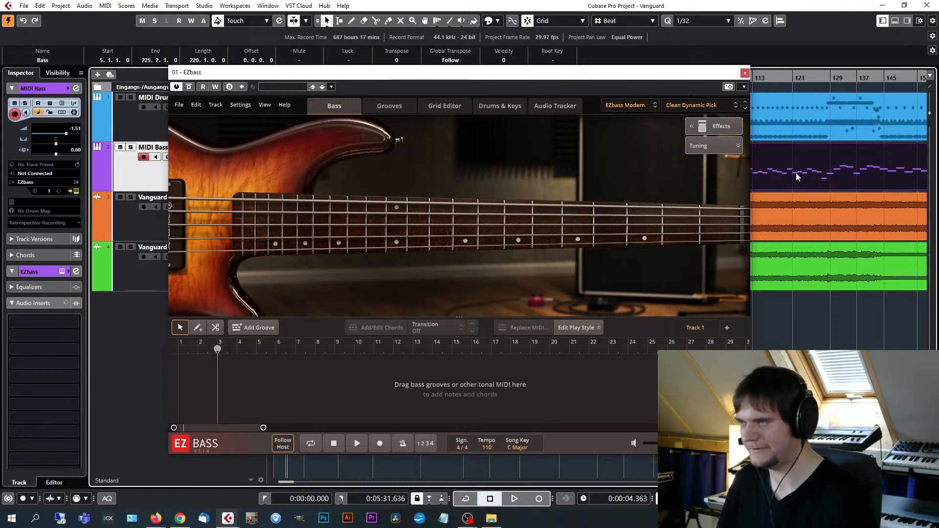
{"action": "key", "text": "space"}
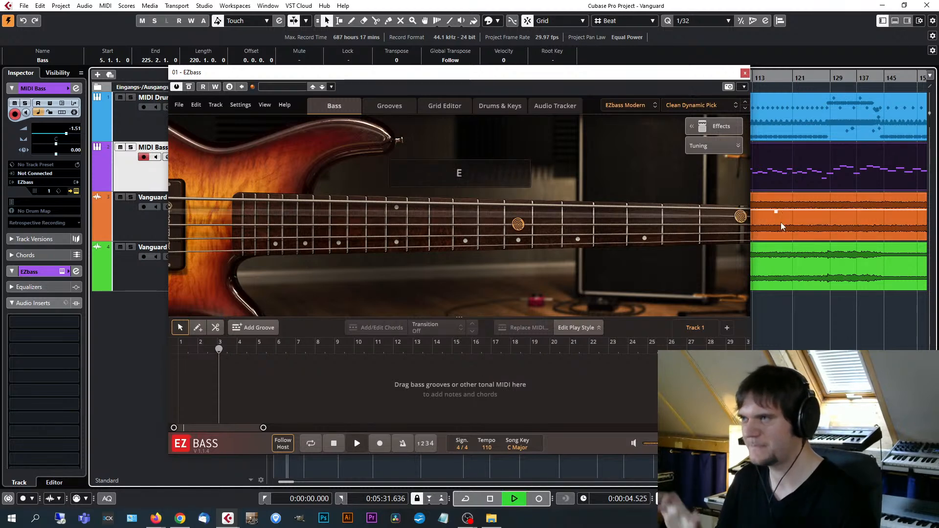
{"action": "left_click", "coordinate": [131, 147]}
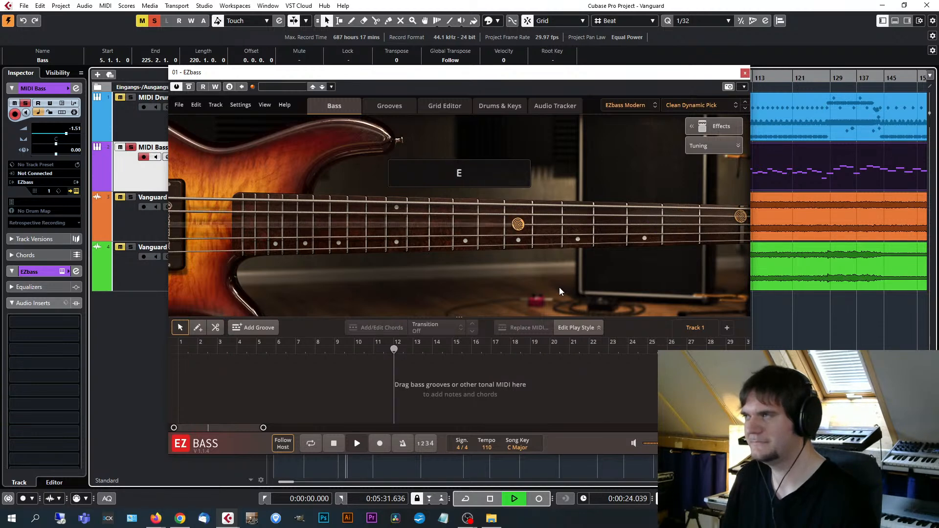
{"action": "left_click", "coordinate": [131, 148]}
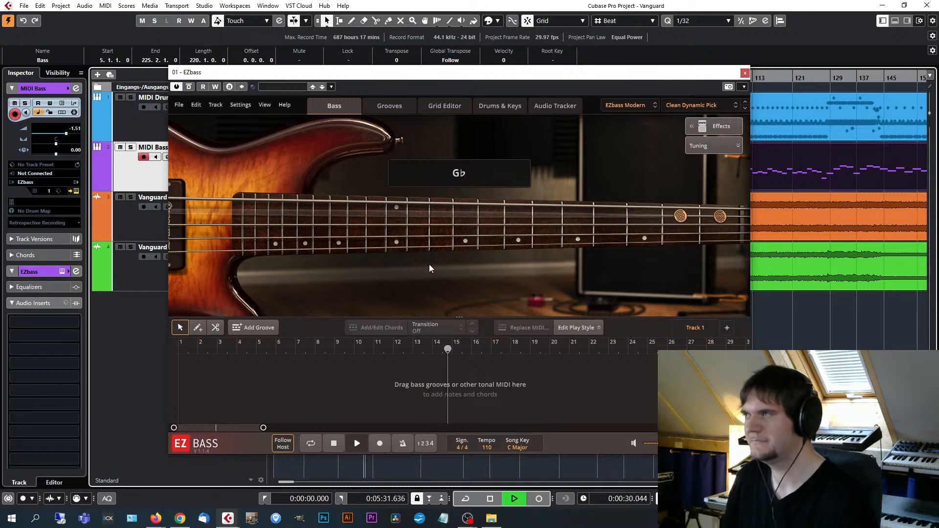
Solo the MIDI Drums and MIDI Bass tracks together during playback, listen to them, and stop the song.
{"action": "left_click", "coordinate": [131, 97]}
{"action": "left_click", "coordinate": [130, 147]}
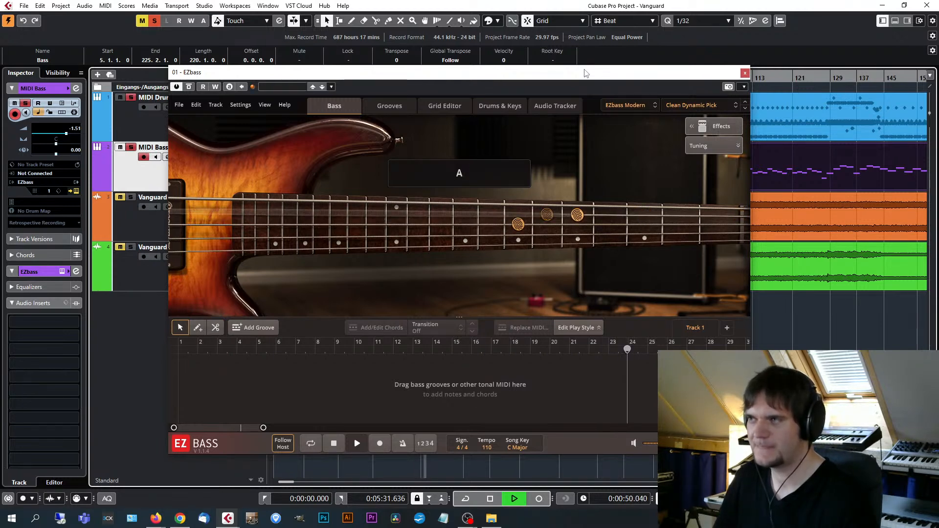
{"action": "key", "text": "space"}
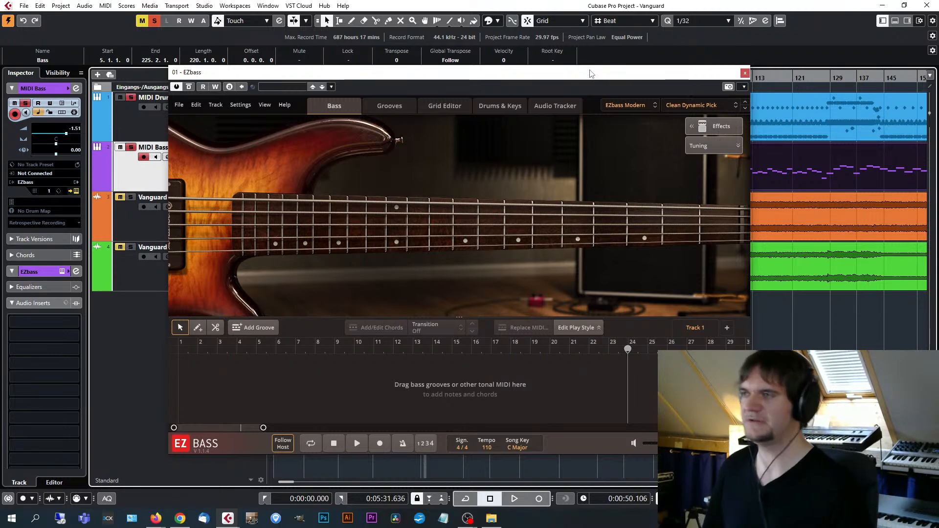
Close the EZbass instrument and show the full length of the song in the arrangement.
{"action": "left_click_drag", "start_coordinate": [557, 74], "coordinate": [662, 46]}
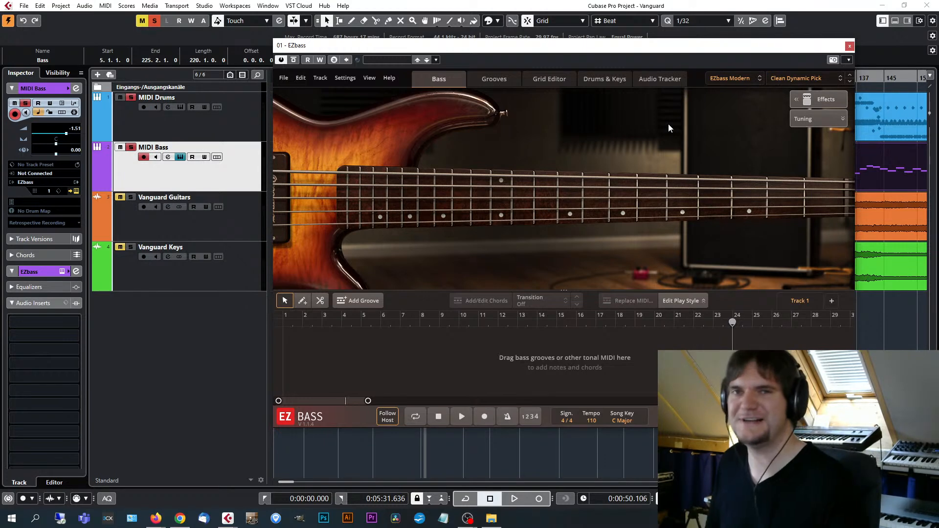
{"action": "left_click_drag", "start_coordinate": [658, 49], "coordinate": [652, 50]}
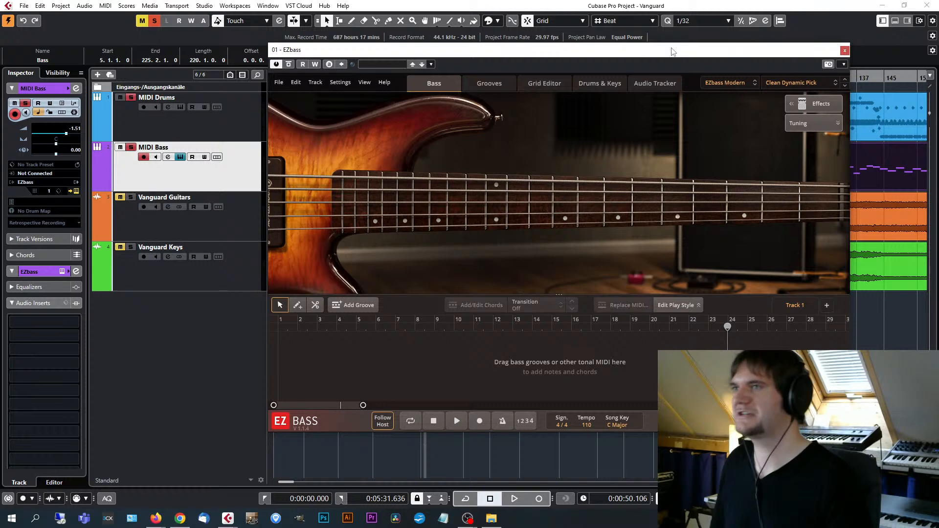
{"action": "left_click_drag", "start_coordinate": [673, 51], "coordinate": [670, 52]}
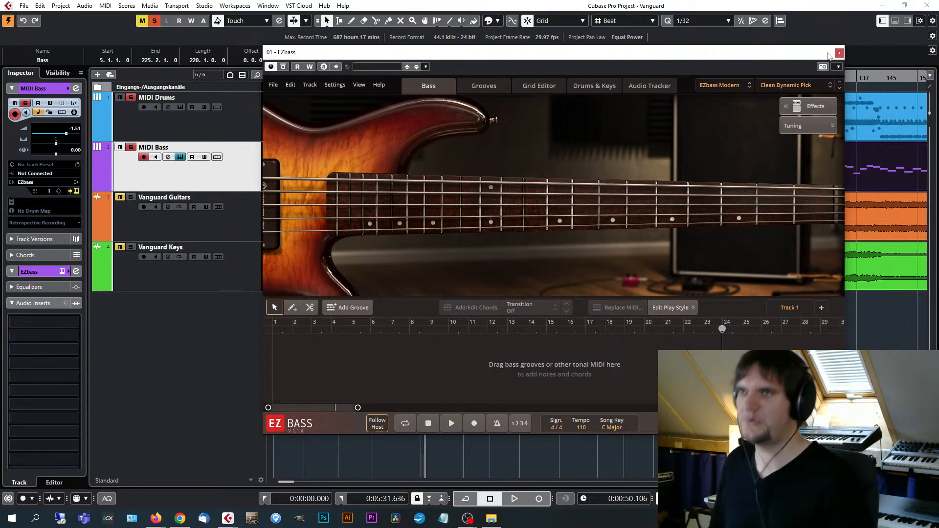
{"action": "left_click", "coordinate": [843, 52]}
{"action": "key", "text": "g"}
{"action": "key", "text": "g"}
{"action": "key", "text": "g"}
{"action": "key", "text": "g"}
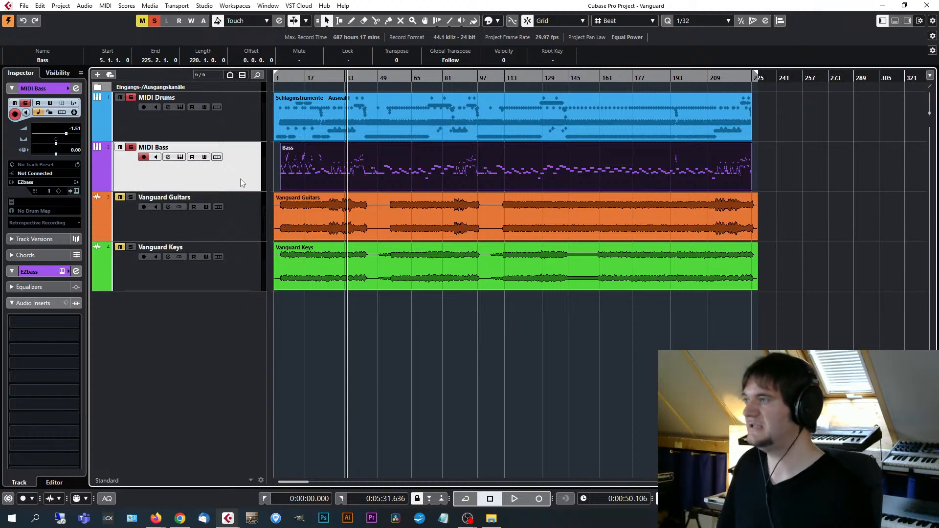
Open the MIDI Bass track's EZbass instrument, switch to the Heavy Metal library, and load the In Phase - Finger preset.
{"action": "left_click", "coordinate": [76, 192]}
{"action": "left_click", "coordinate": [787, 83]}
{"action": "left_click", "coordinate": [787, 83]}
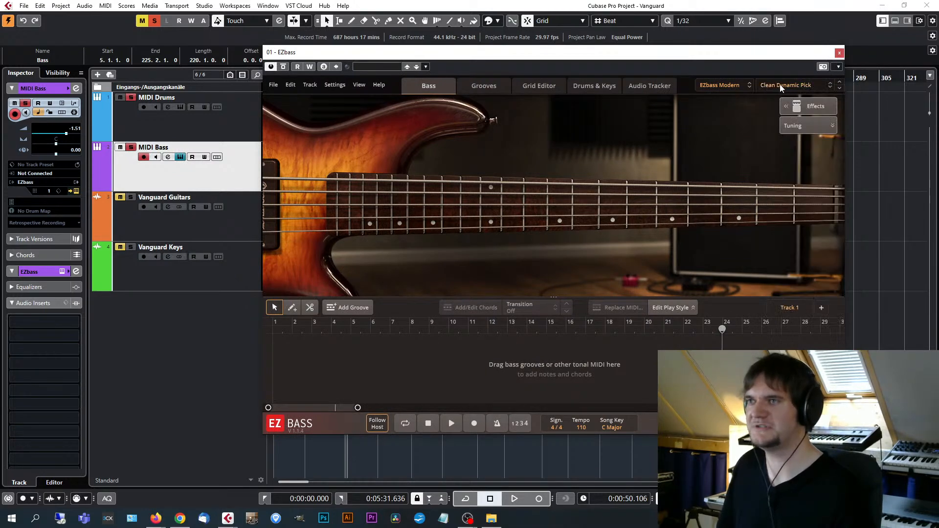
{"action": "left_click", "coordinate": [727, 85]}
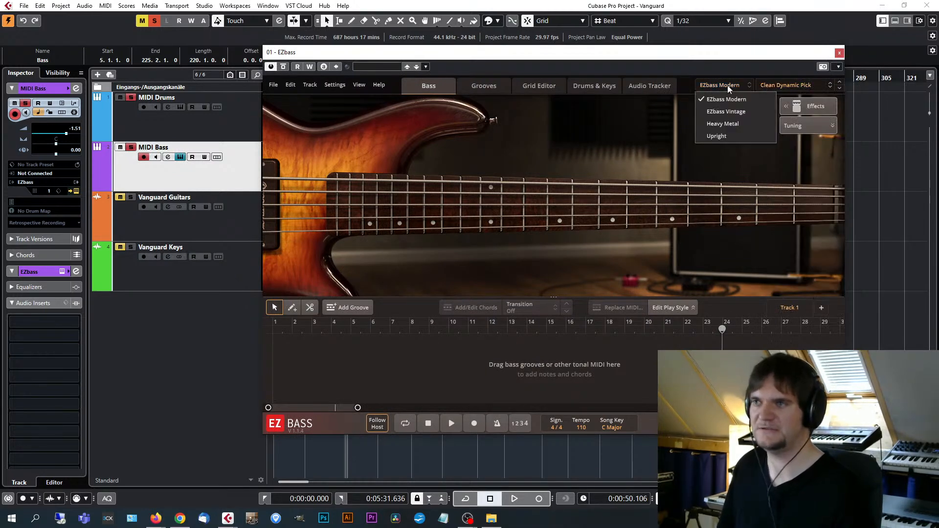
{"action": "left_click", "coordinate": [722, 124]}
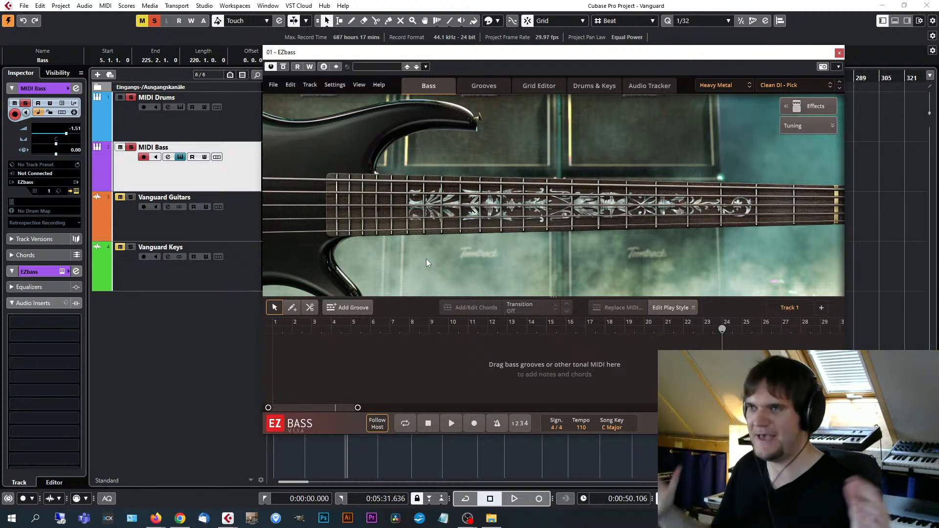
{"action": "left_click", "coordinate": [764, 85]}
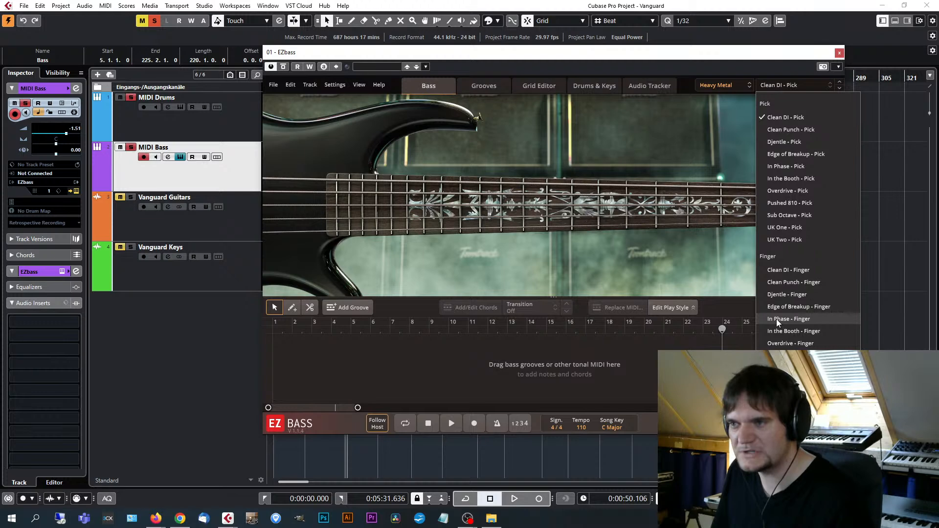
{"action": "left_click", "coordinate": [799, 318]}
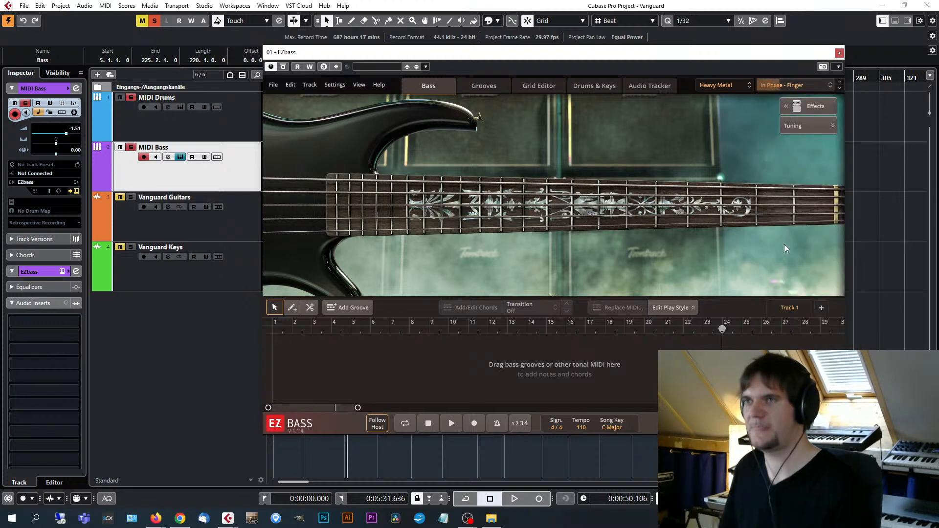
Uncover the arrangement behind EZbass, play the song from the Bass part's start to hear the preset, and stop playback.
{"action": "left_click_drag", "start_coordinate": [715, 54], "coordinate": [764, 63]}
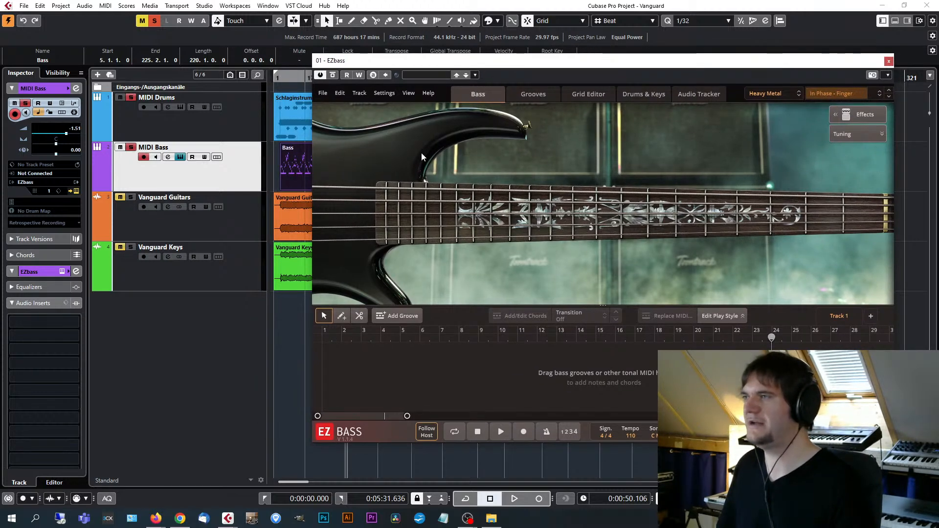
{"action": "key", "text": "KP_1"}
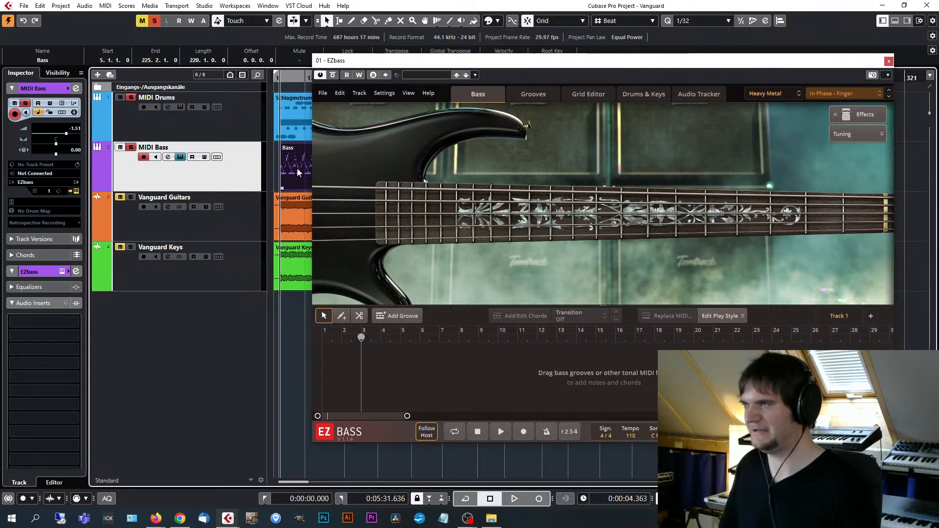
{"action": "key", "text": "space"}
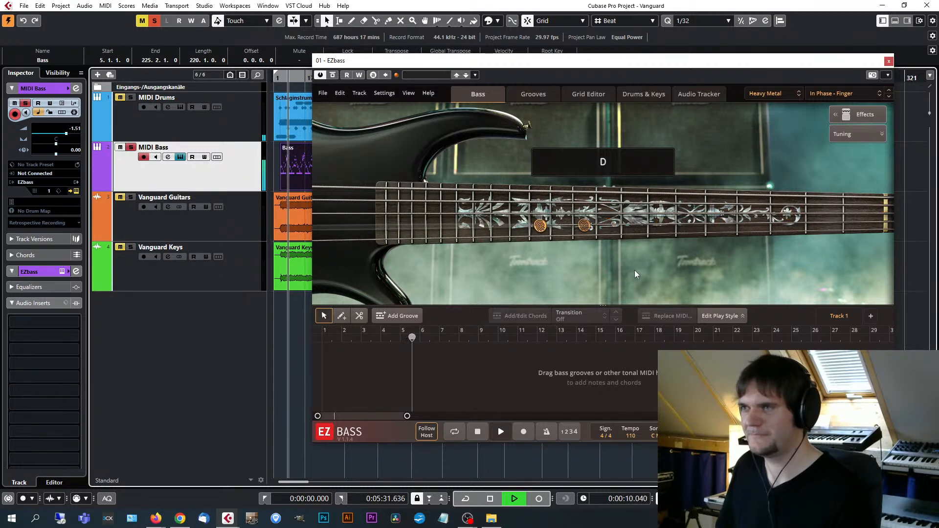
{"action": "key", "text": "space"}
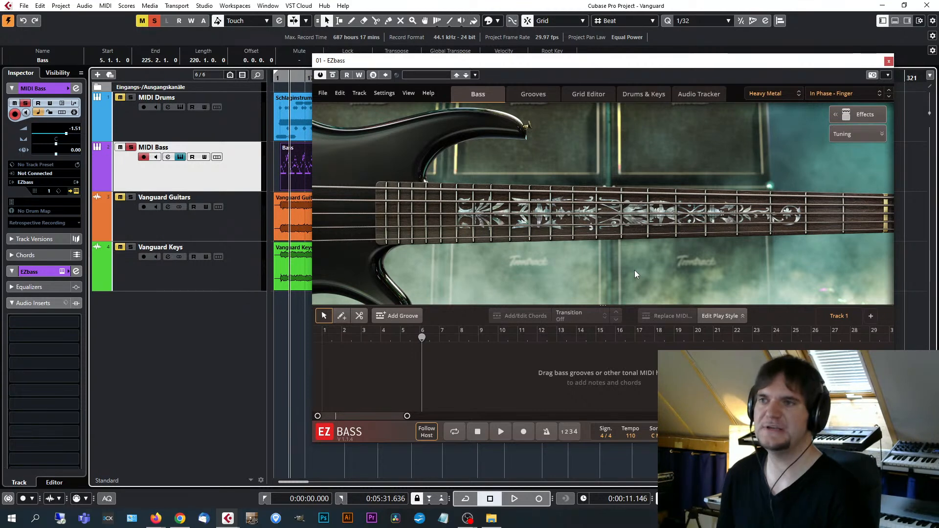
Show the effects controls of the Heavy Metal bass, close EZbass, and select the MIDI Drums track.
{"action": "left_click", "coordinate": [860, 116]}
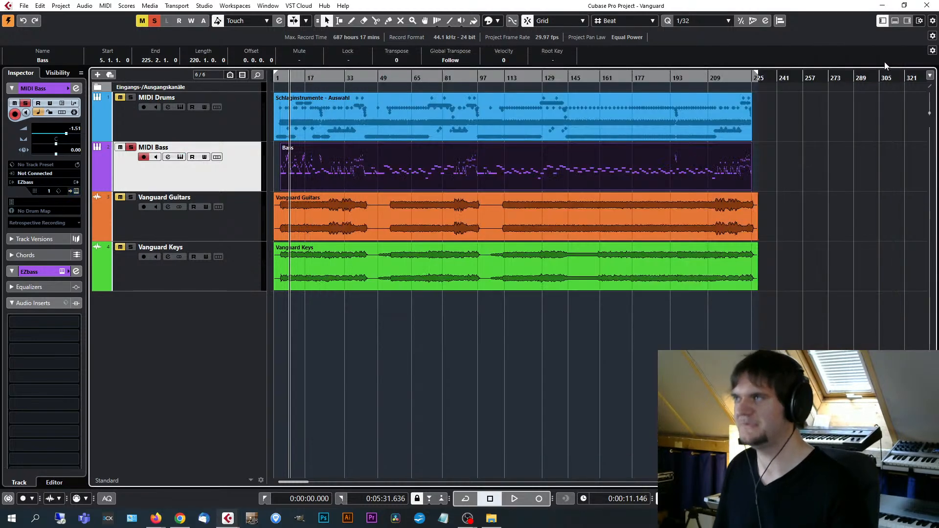
{"action": "left_click", "coordinate": [889, 61]}
{"action": "left_click", "coordinate": [259, 128]}
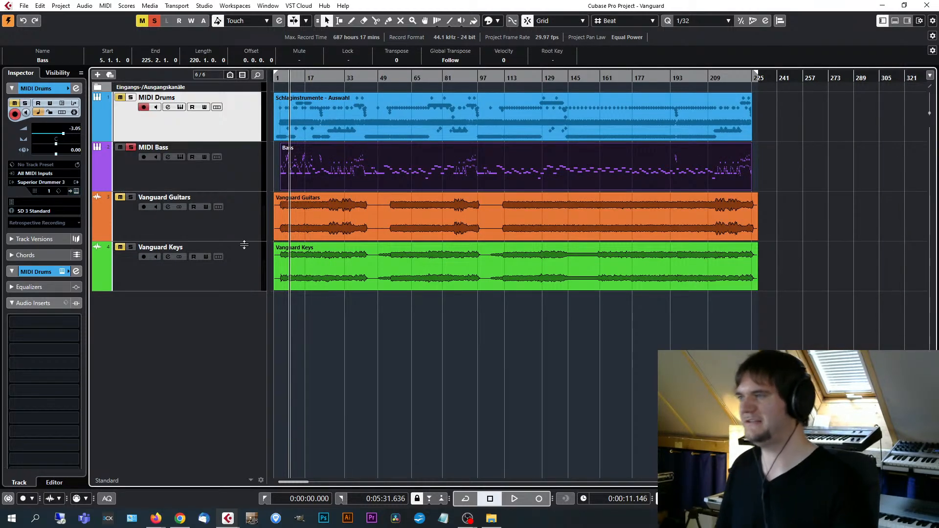
Open the Water's End project from the Water's End (Rock) folder in Workshop Toontrack and activate it.
{"action": "left_click", "coordinate": [491, 518]}
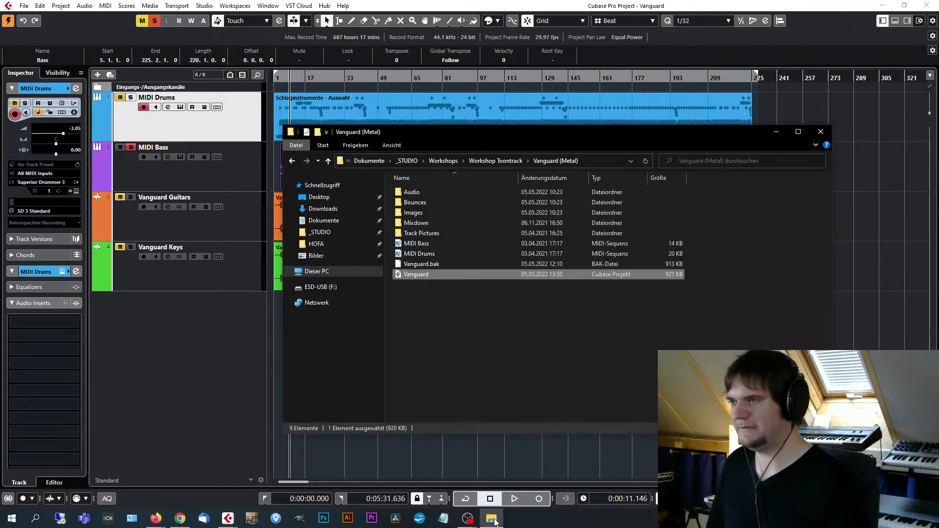
{"action": "left_click", "coordinate": [509, 382]}
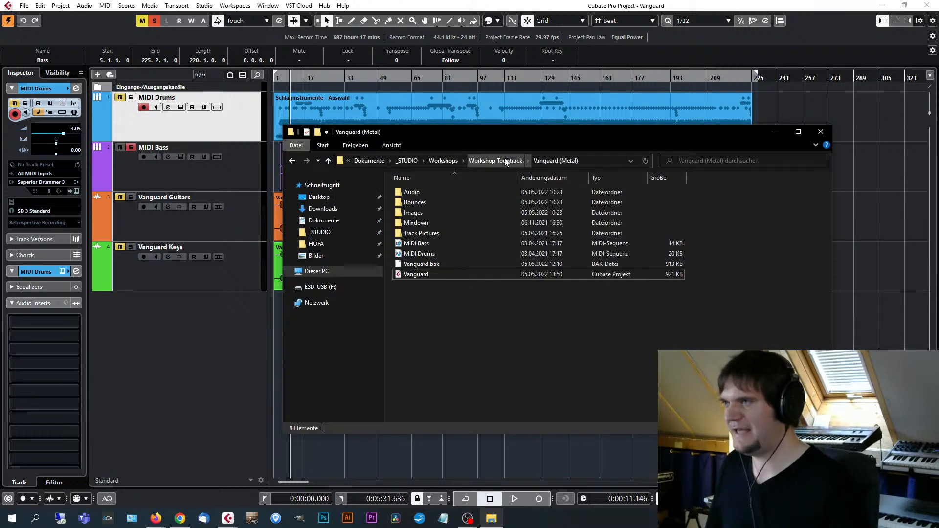
{"action": "left_click", "coordinate": [505, 162]}
{"action": "left_click", "coordinate": [516, 344]}
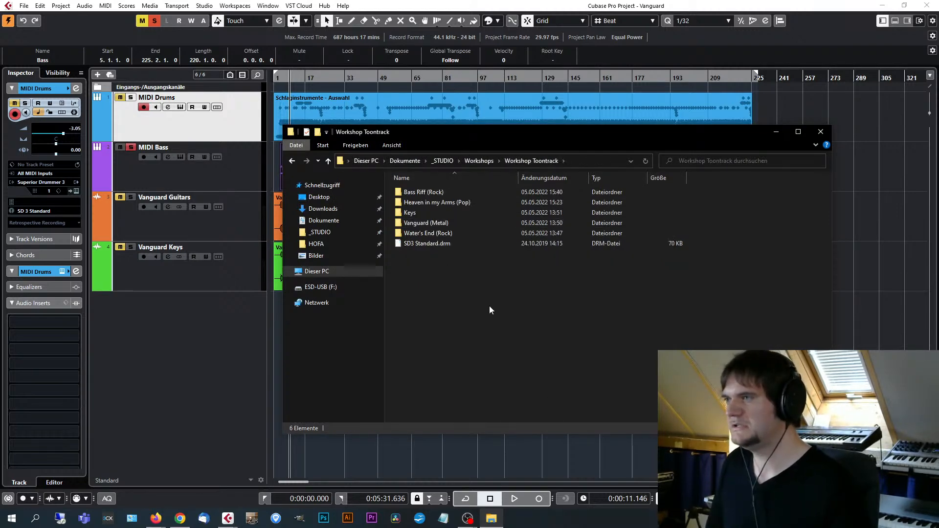
{"action": "double_click", "coordinate": [429, 233]}
{"action": "double_click", "coordinate": [423, 272]}
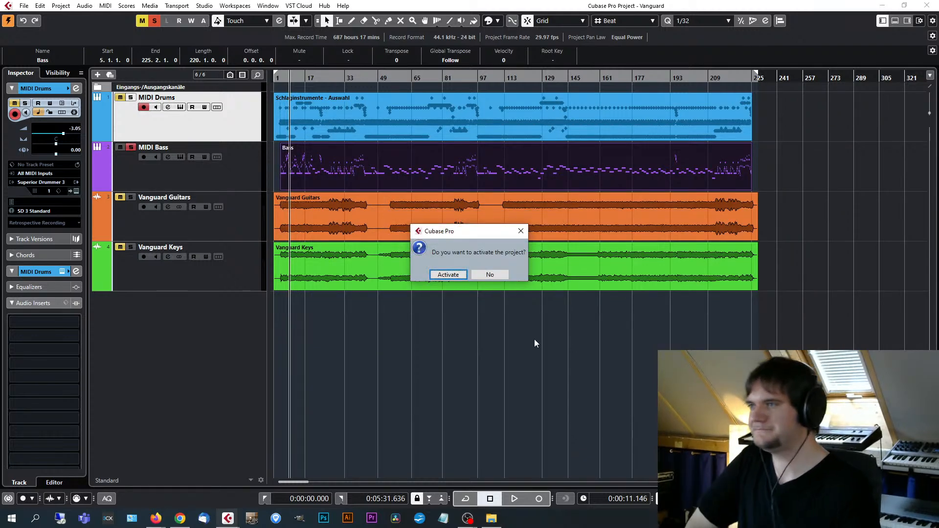
{"action": "left_click", "coordinate": [449, 274]}
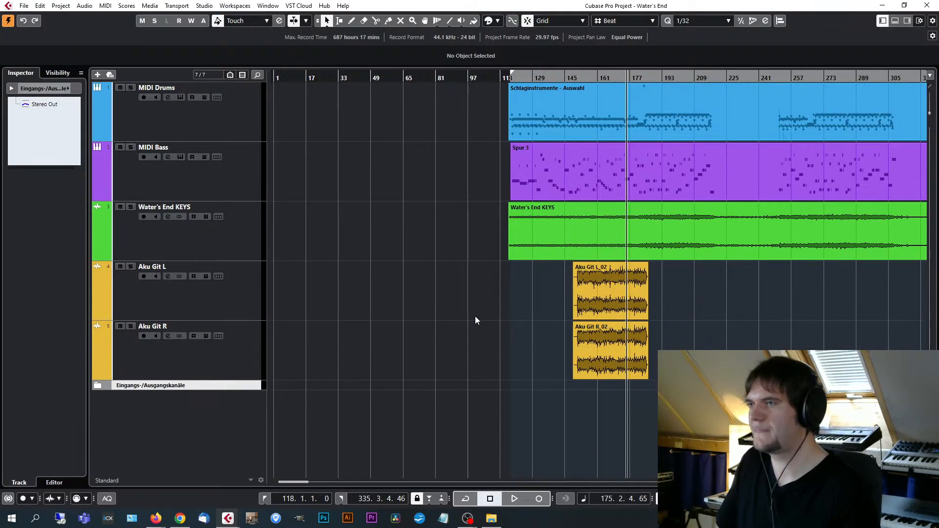
Select the part on the MIDI Drums track and set the playback position to its start.
{"action": "left_click", "coordinate": [553, 119]}
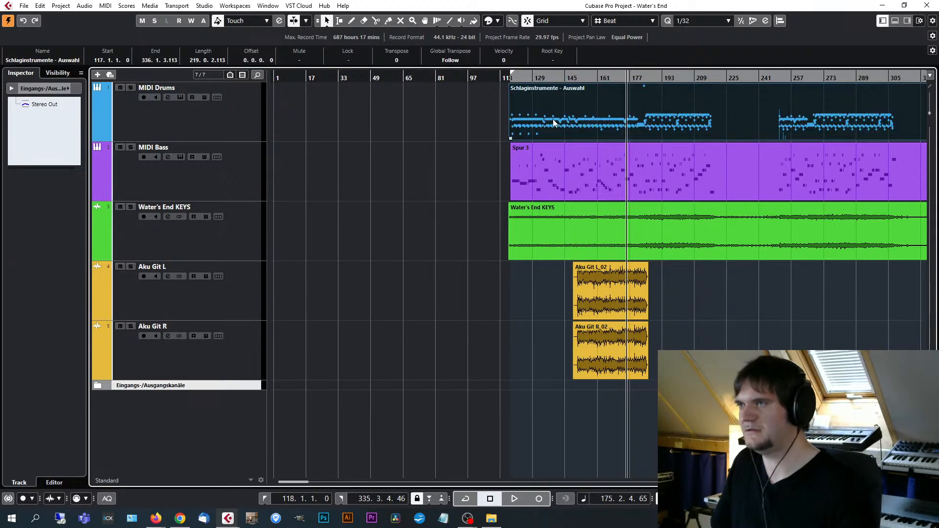
{"action": "key", "text": "l"}
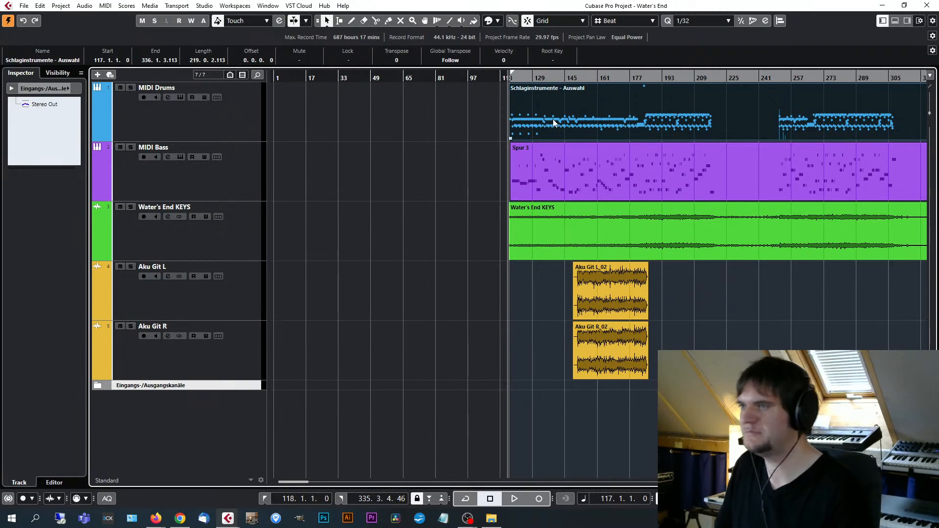
{"action": "key", "text": "h"}
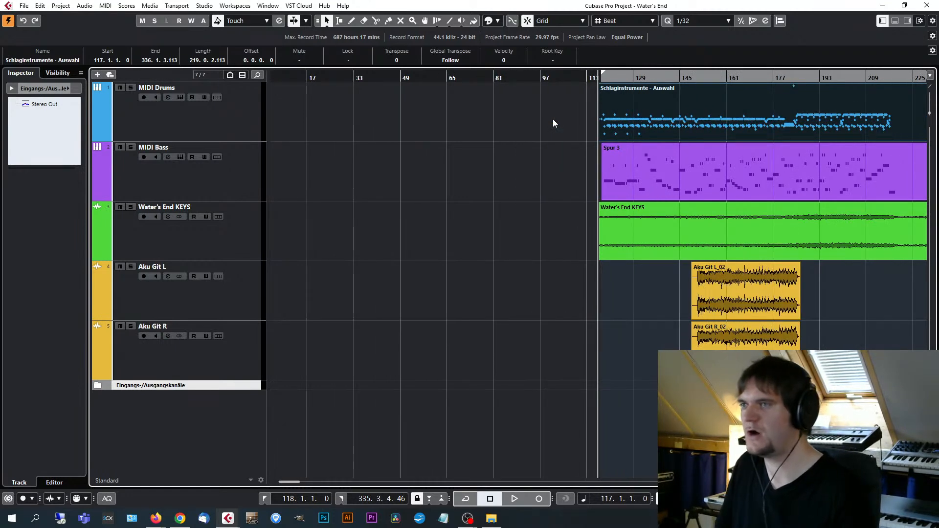
{"action": "key", "text": "g"}
{"action": "key", "text": "g"}
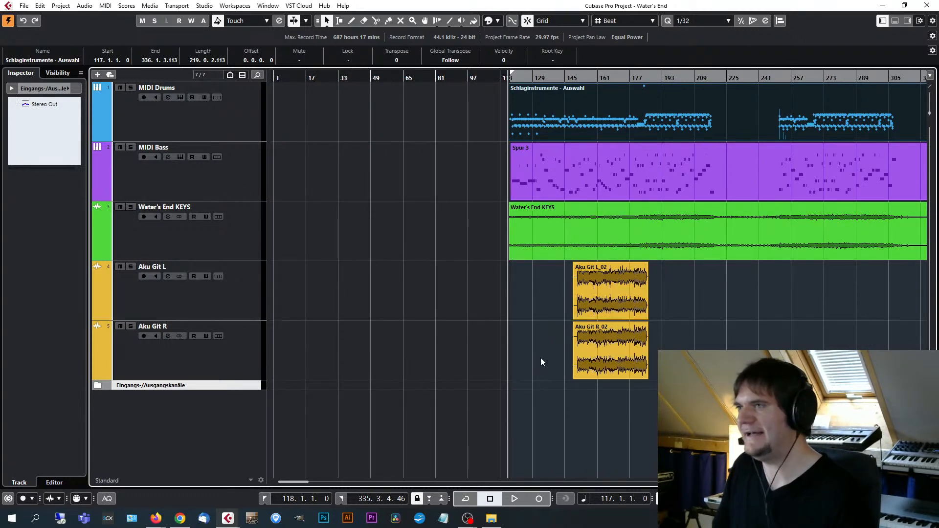
Play Water's End from the beginning with the MIDI Bass track's EZbass open, listen, stop, and close the instrument.
{"action": "left_click", "coordinate": [234, 172]}
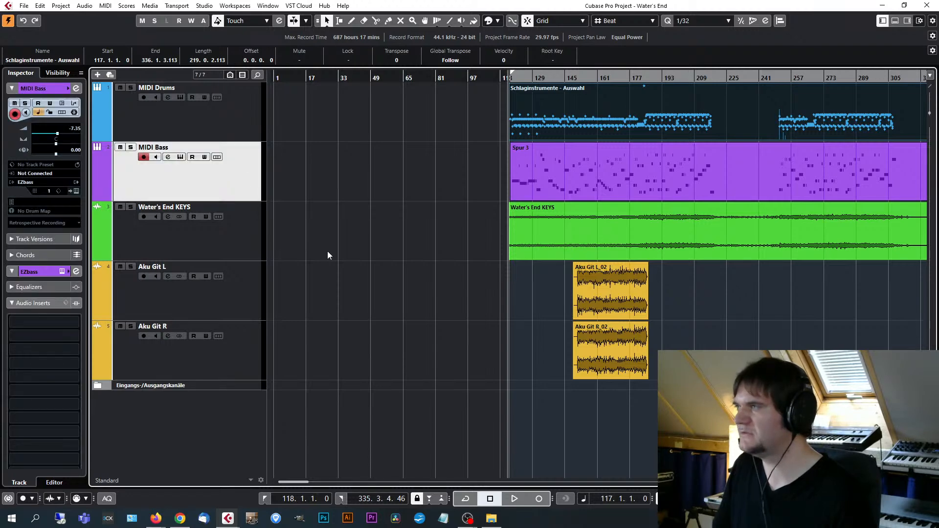
{"action": "key", "text": "space"}
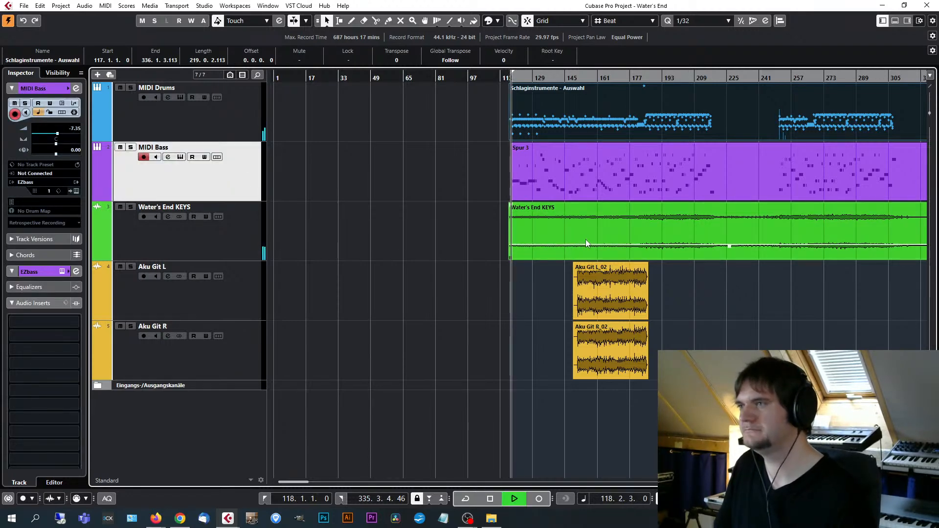
{"action": "left_click", "coordinate": [74, 190]}
{"action": "left_click_drag", "start_coordinate": [660, 61], "coordinate": [544, 58]}
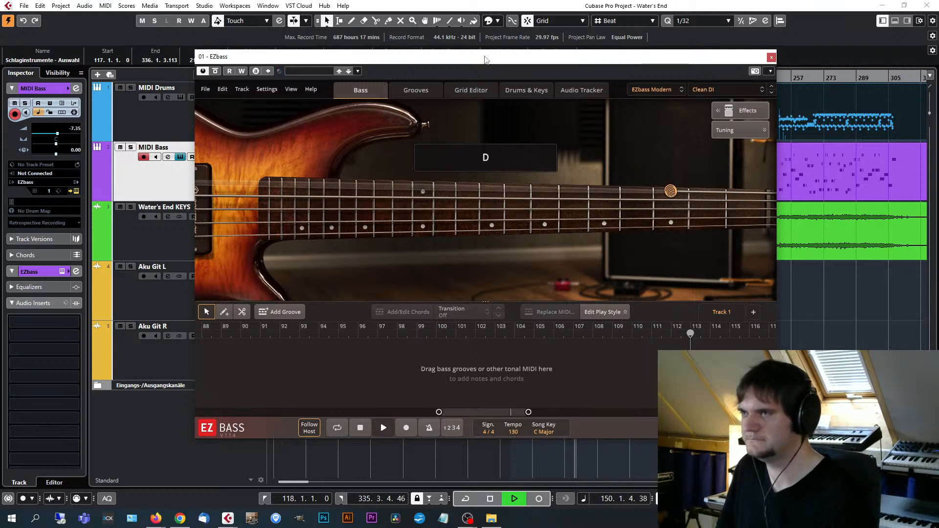
{"action": "key", "text": "space"}
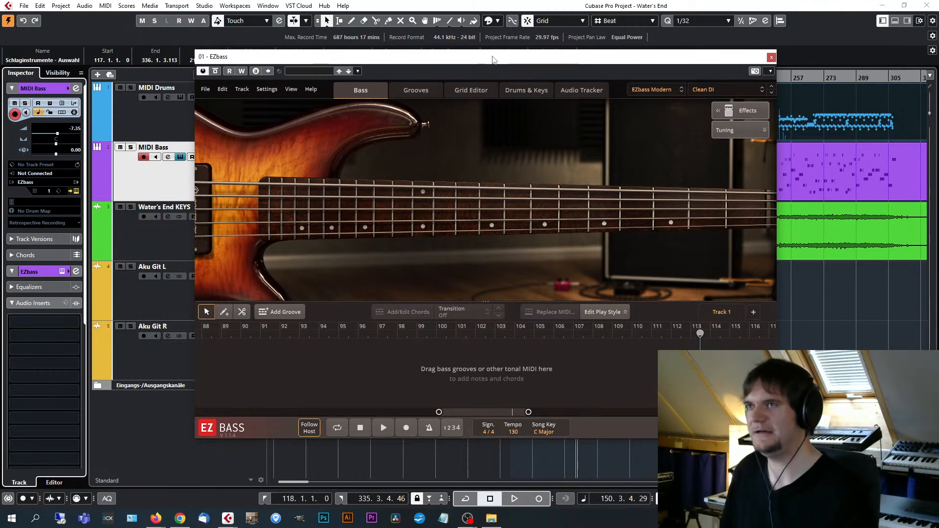
{"action": "left_click", "coordinate": [771, 57]}
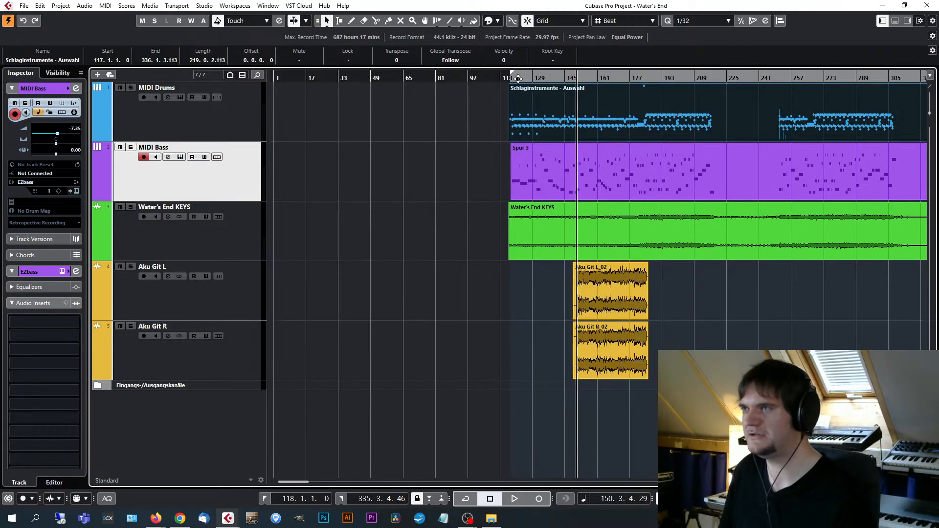
Return the playback position to the drum part's beginning and select the MIDI Drums track, keeping the whole song in view.
{"action": "key", "text": "l"}
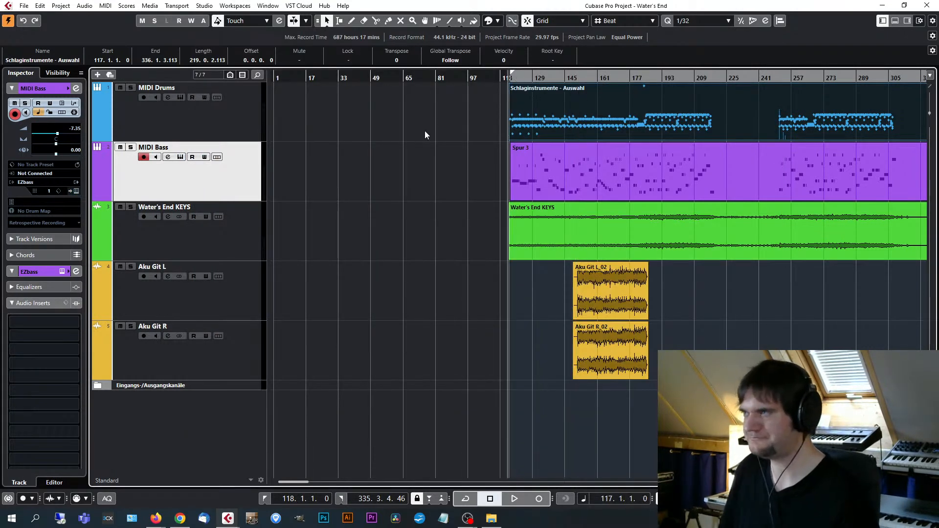
{"action": "left_click", "coordinate": [205, 124]}
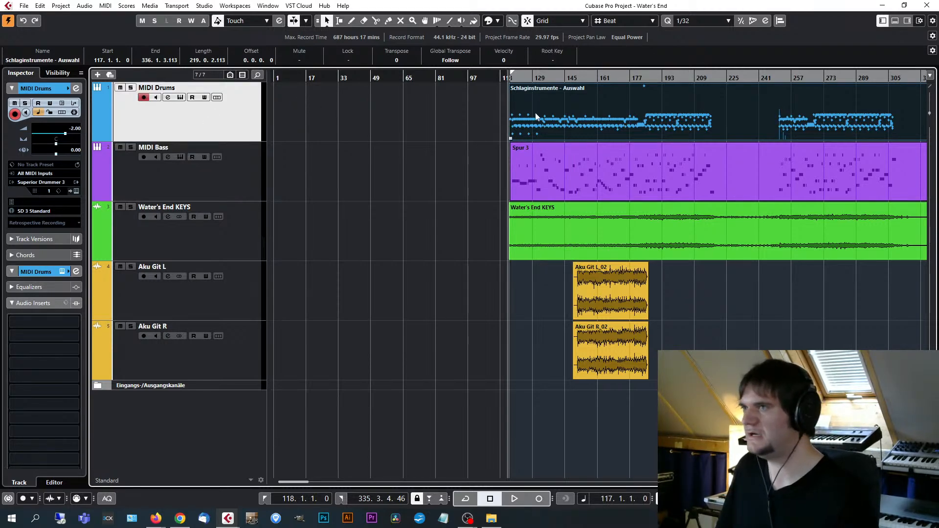
{"action": "key", "text": "h"}
{"action": "key", "text": "h"}
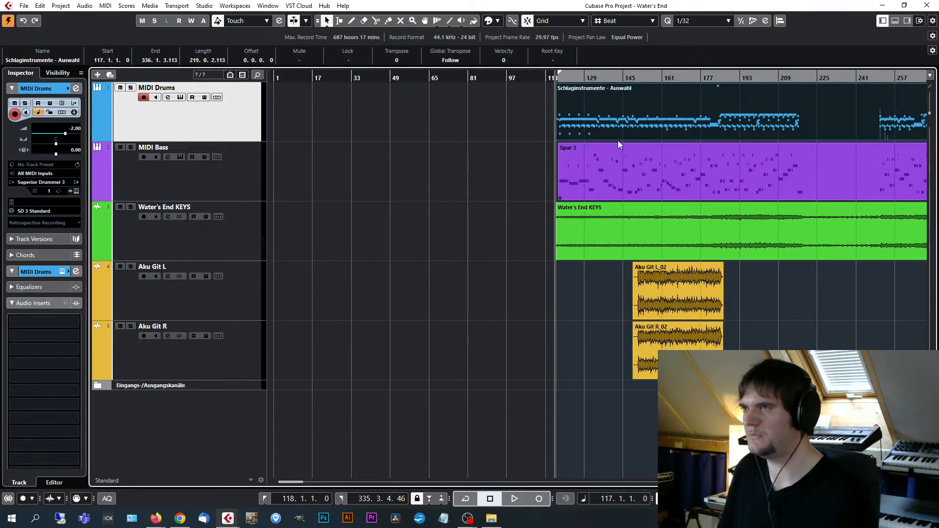
{"action": "key", "text": "g"}
{"action": "key", "text": "g"}
{"action": "key", "text": "g"}
{"action": "left_click", "coordinate": [471, 79]}
Open the MIDI Drums part in the Drum Editor and show its opening bars in detail.
{"action": "left_click", "coordinate": [106, 5]}
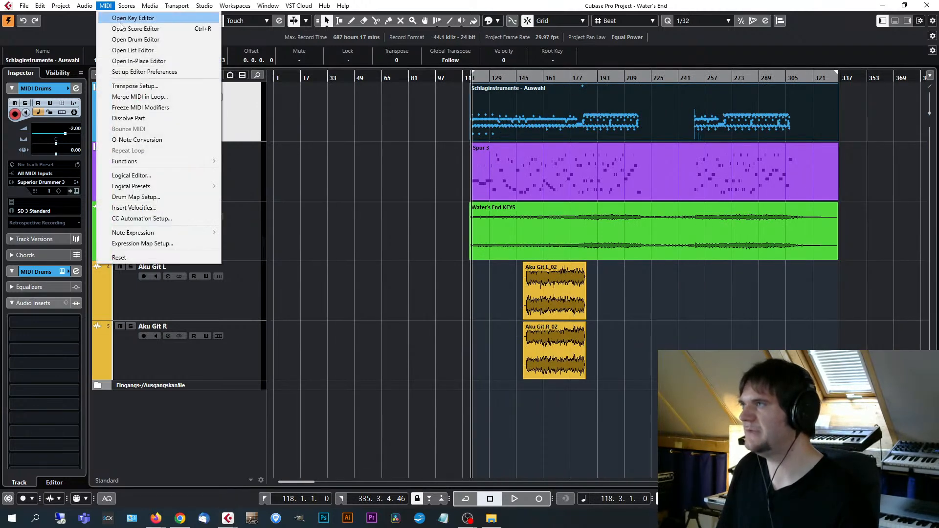
{"action": "left_click", "coordinate": [162, 38]}
{"action": "key", "text": "h"}
{"action": "key", "text": "h"}
{"action": "key", "text": "h"}
{"action": "key", "text": "h"}
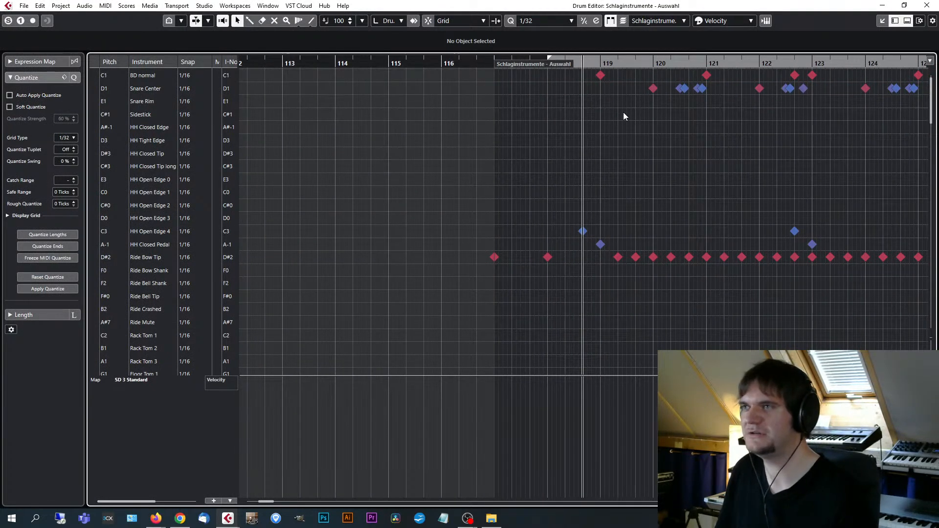
Audition the main Snare Center hits at bars 120, 122 and 124.
{"action": "left_click", "coordinate": [653, 88]}
{"action": "left_click", "coordinate": [758, 88]}
{"action": "left_click", "coordinate": [866, 89]}
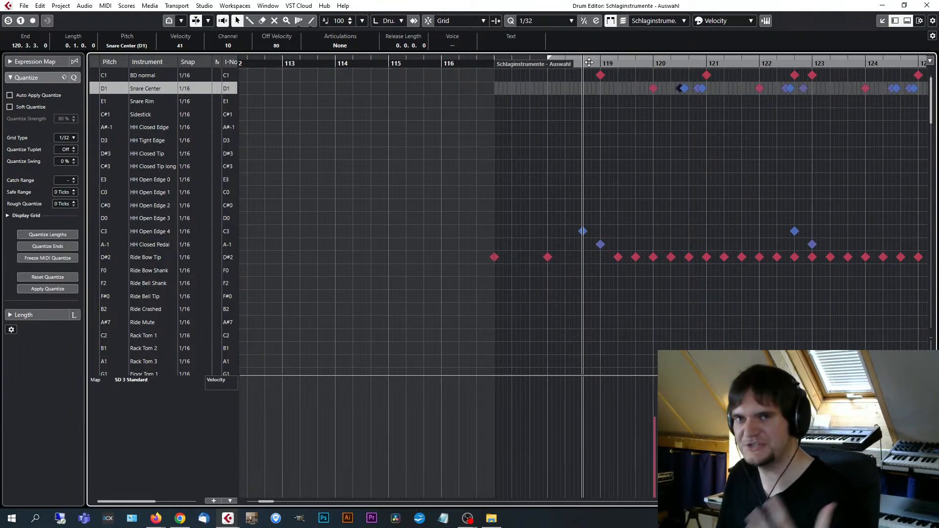
Play the drum part in the Drum Editor from its beginning and follow the snare, hi-hat and ride notes.
{"action": "left_click", "coordinate": [493, 63]}
{"action": "key", "text": "space"}
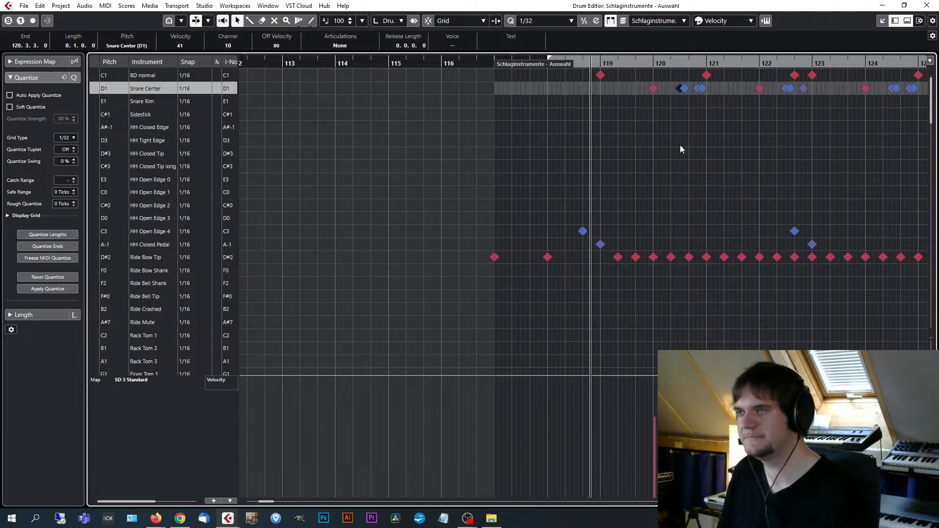
{"action": "scroll", "coordinate": [733, 186], "scroll_direction": "up", "scroll_amount": 2}
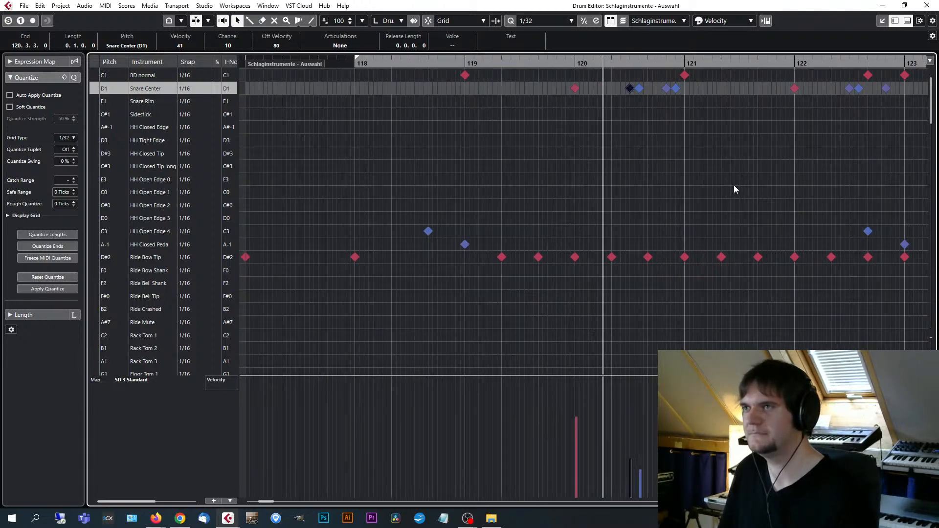
{"action": "key", "text": "g"}
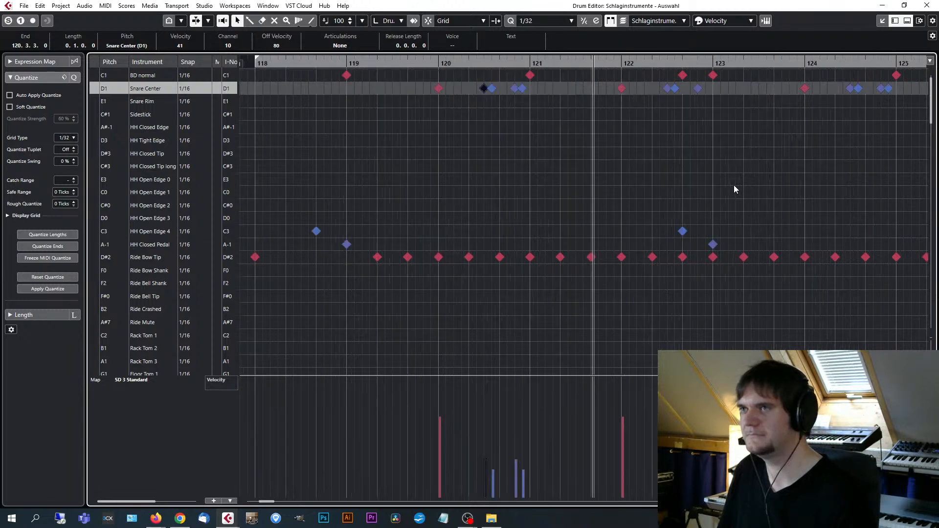
{"action": "key", "text": "g"}
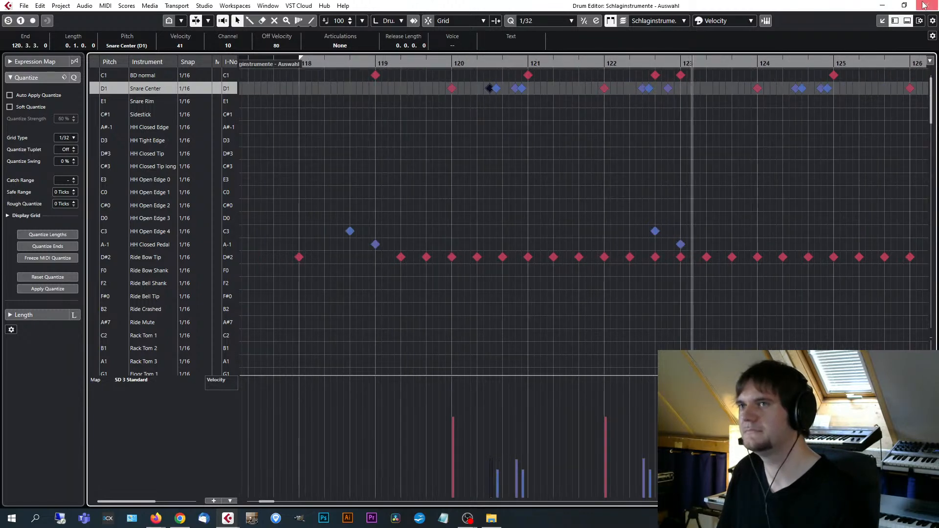
Reopen the MIDI Drums part in the Drum Editor, follow the playing notes over a wider range of bars, and close the editor.
{"action": "left_click", "coordinate": [924, 6]}
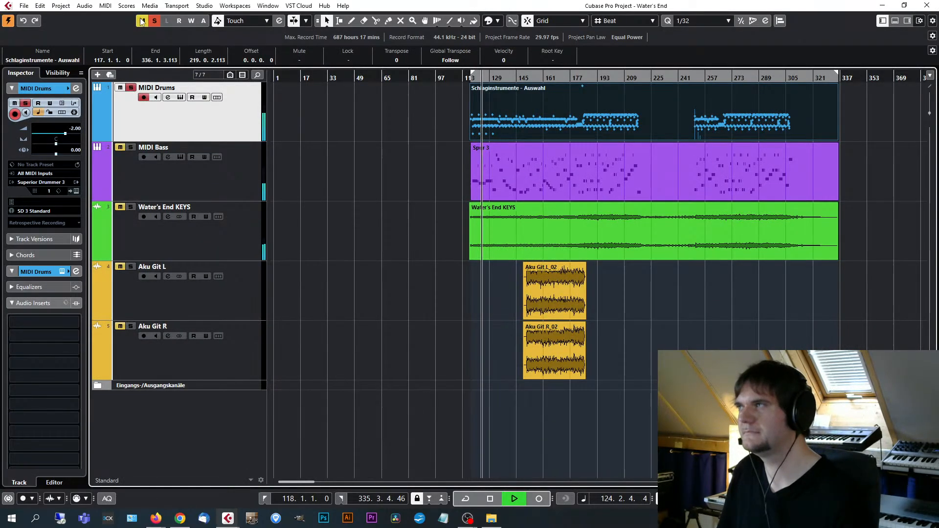
{"action": "left_click", "coordinate": [106, 5]}
{"action": "left_click", "coordinate": [117, 40]}
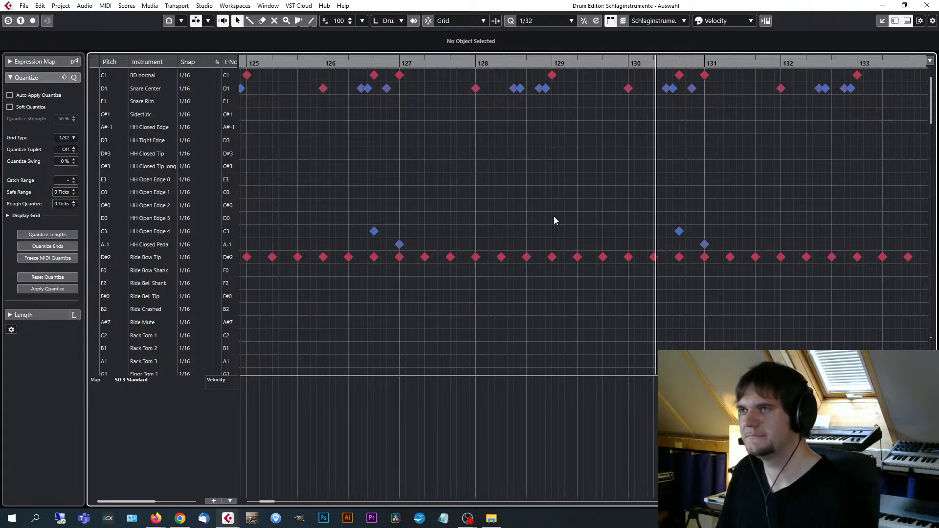
{"action": "key", "text": "g"}
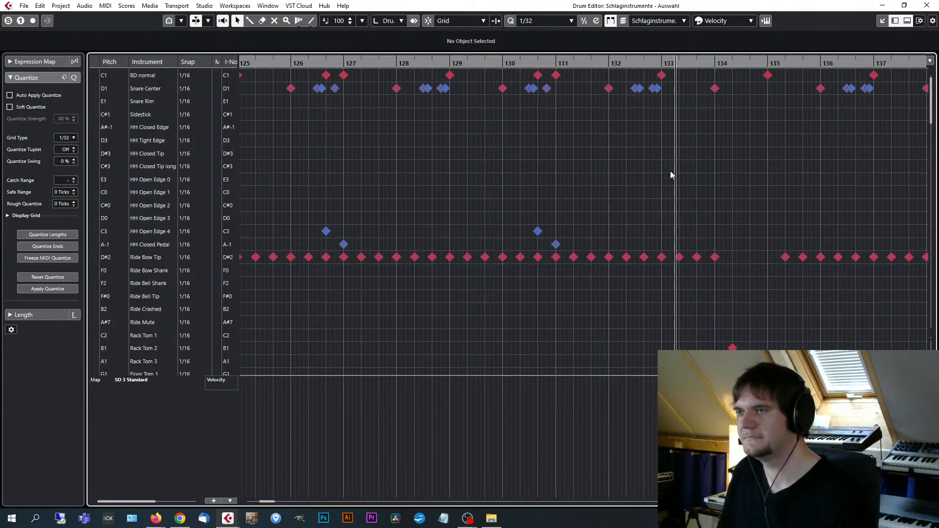
{"action": "key", "text": "g"}
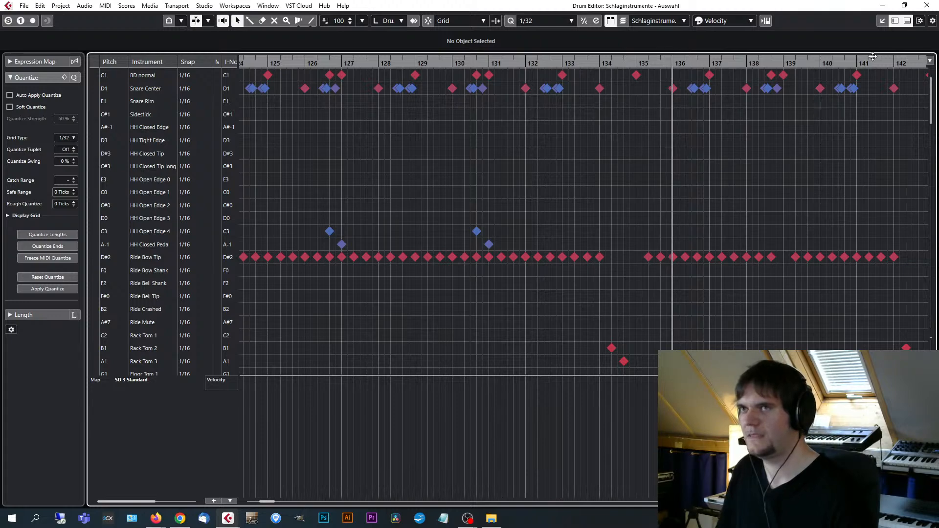
{"action": "left_click", "coordinate": [926, 5]}
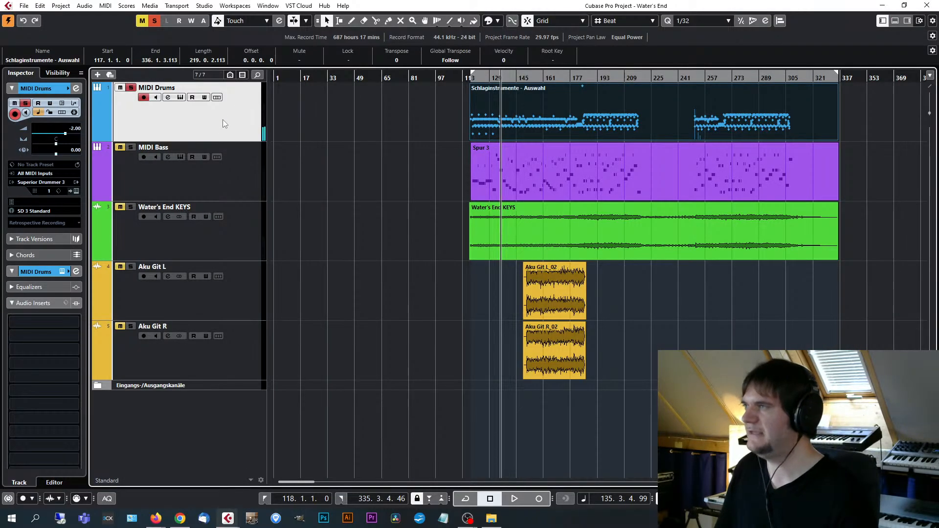
Open Superior Drummer 3 from the MIDI Drums track and view the alternative snares offered for the 4.5x14" Rogers Wood.
{"action": "left_click", "coordinate": [77, 191]}
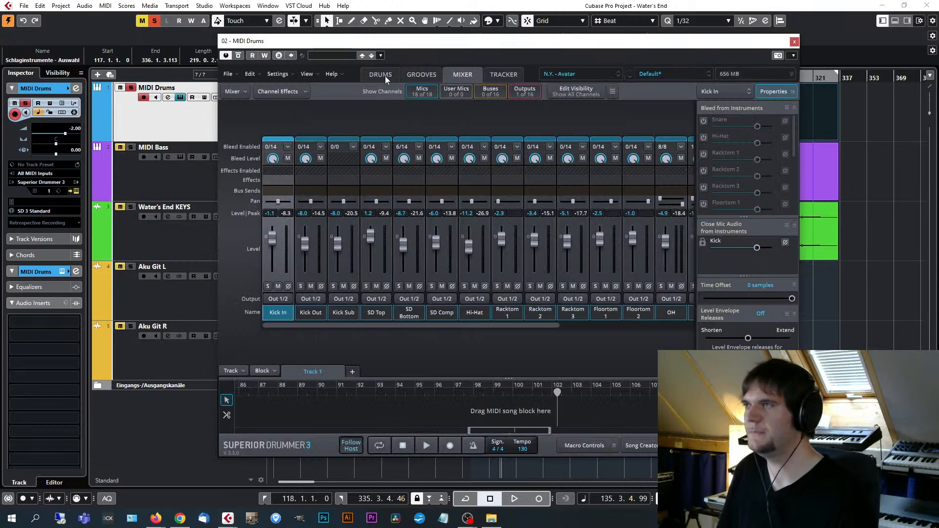
{"action": "left_click", "coordinate": [383, 75]}
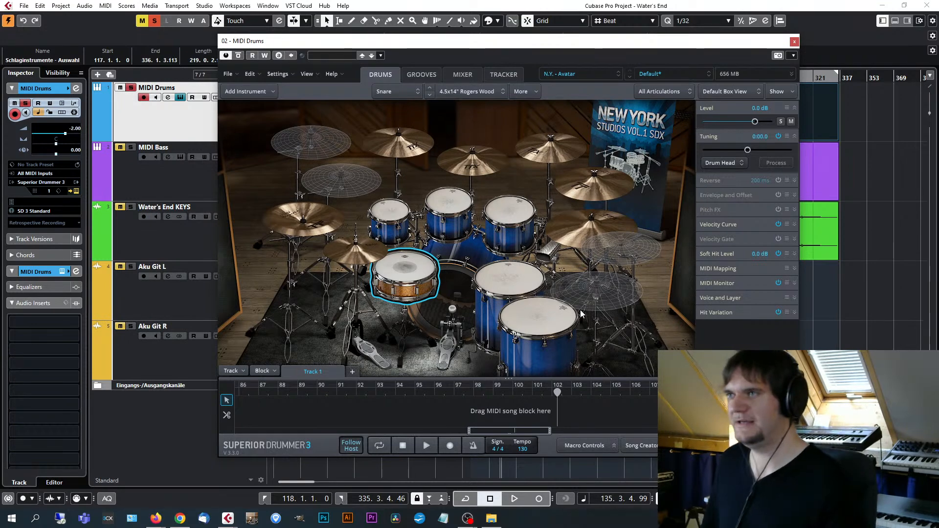
{"action": "left_click_drag", "start_coordinate": [605, 41], "coordinate": [619, 36]}
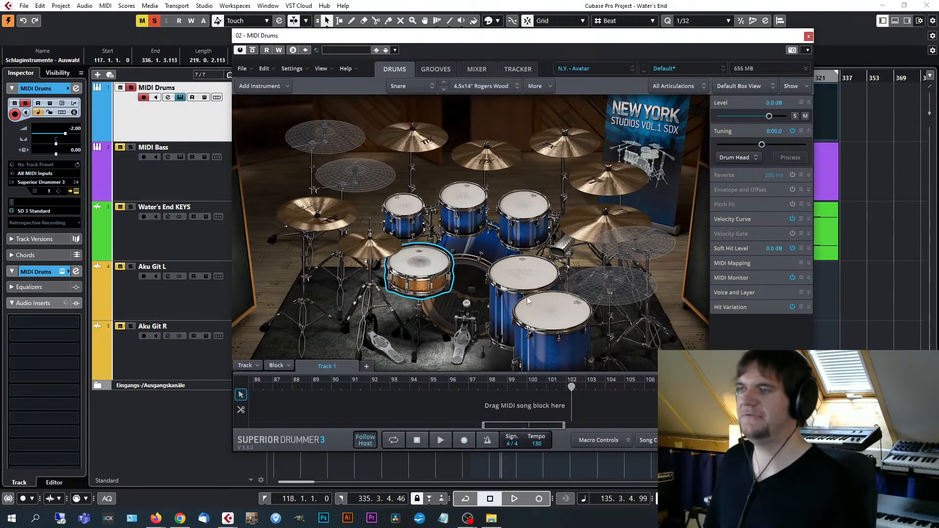
{"action": "right_click", "coordinate": [438, 274]}
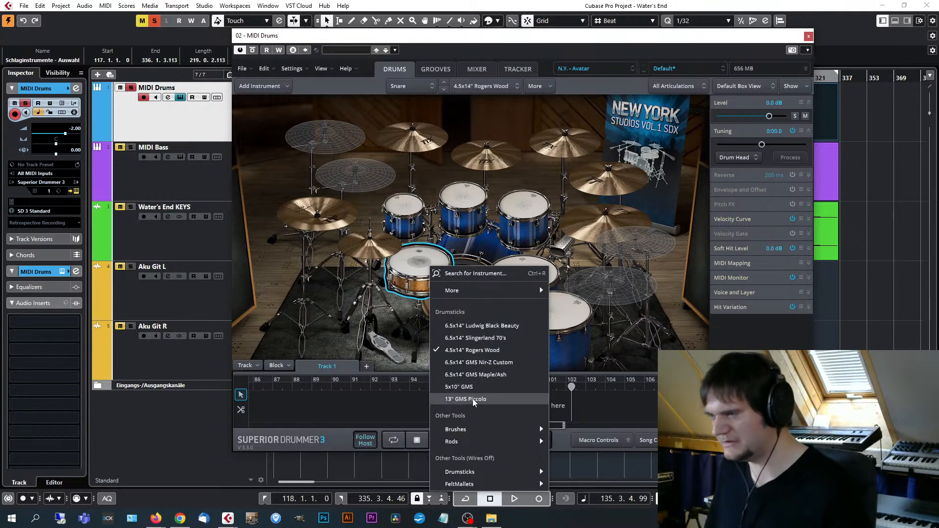
{"action": "left_click", "coordinate": [607, 33]}
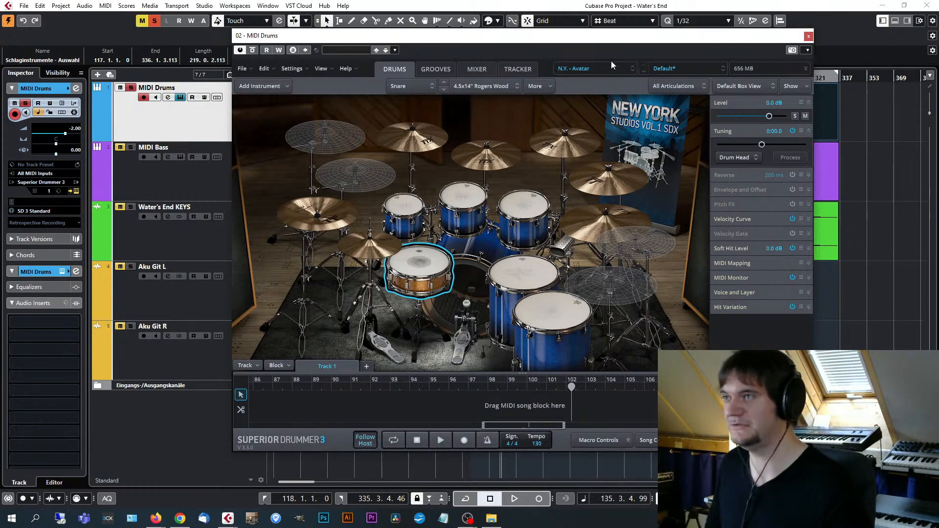
View the sound libraries available in Superior Drummer 3 and close the instrument window.
{"action": "left_click", "coordinate": [629, 67]}
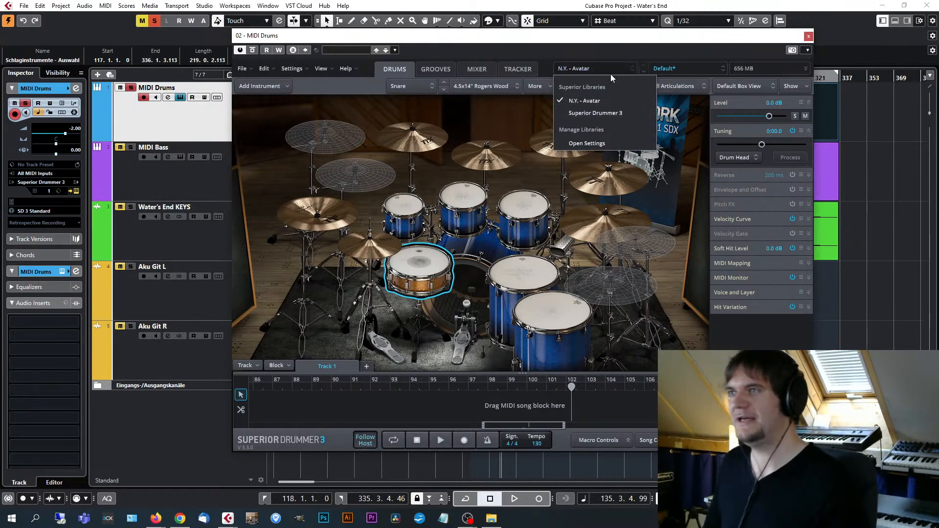
{"action": "left_click", "coordinate": [629, 37]}
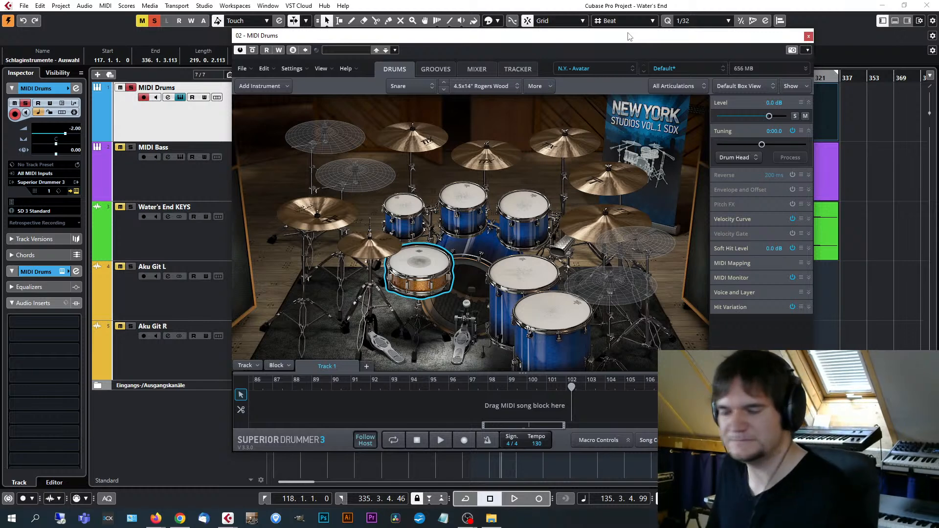
{"action": "left_click_drag", "start_coordinate": [636, 40], "coordinate": [618, 38]}
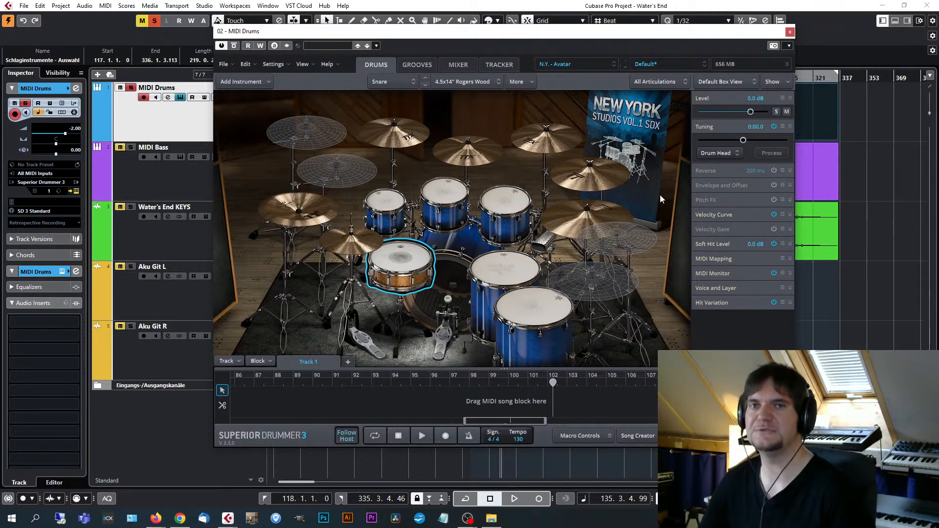
{"action": "left_click", "coordinate": [789, 32]}
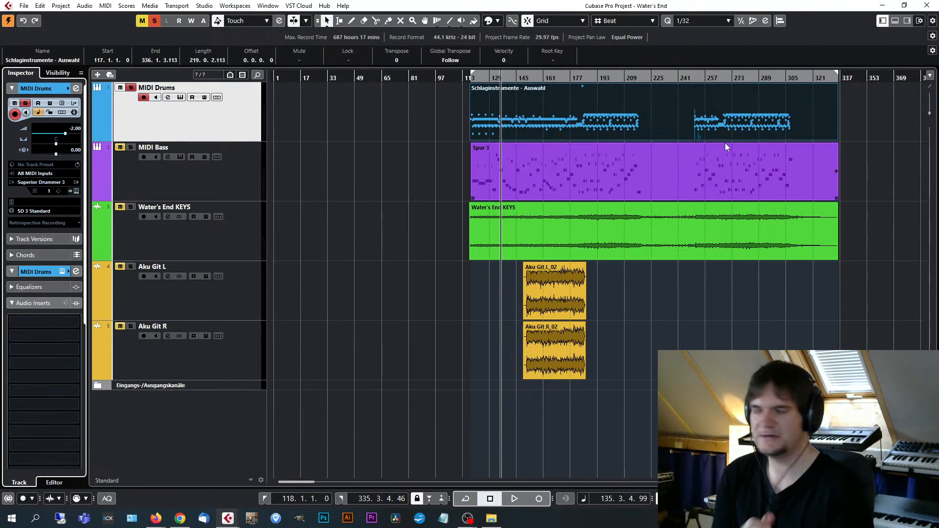
Open the Keys project from the Keys folder inside Workshop Toontrack.
{"action": "left_click", "coordinate": [490, 518]}
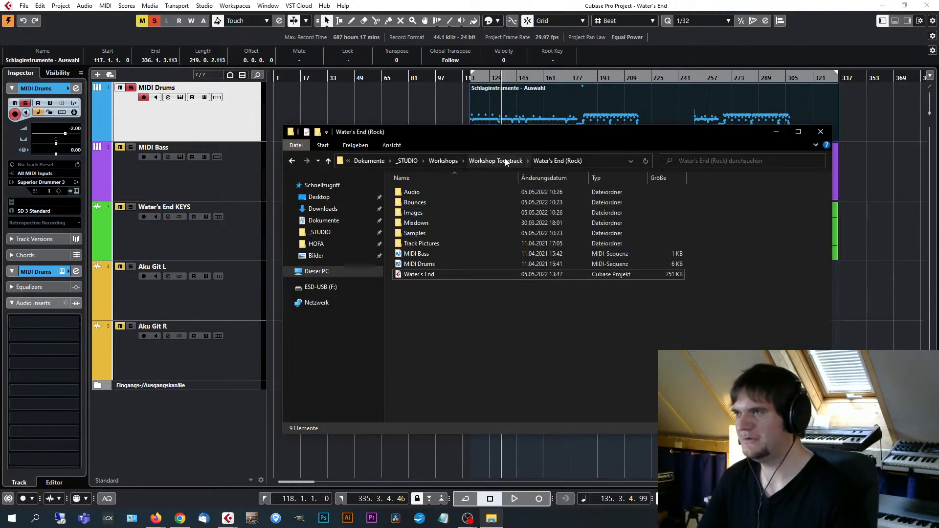
{"action": "left_click", "coordinate": [481, 161]}
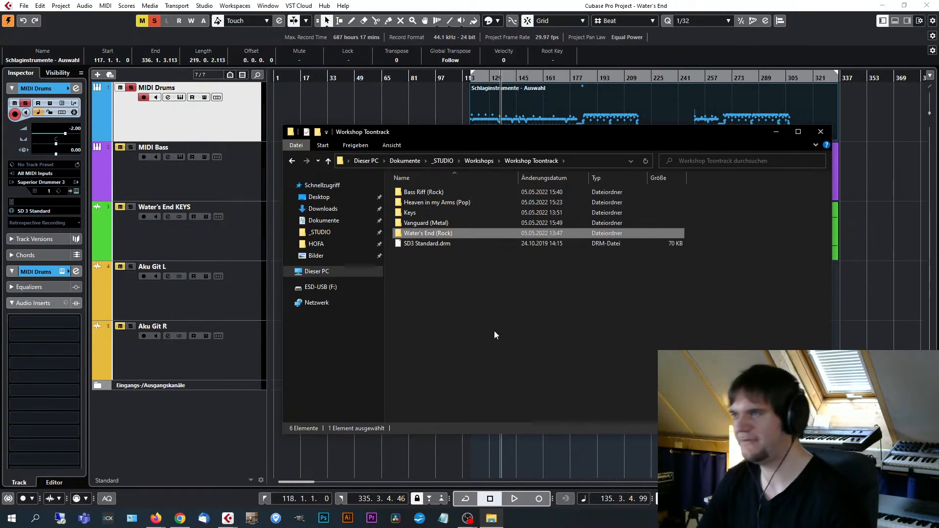
{"action": "double_click", "coordinate": [416, 213]}
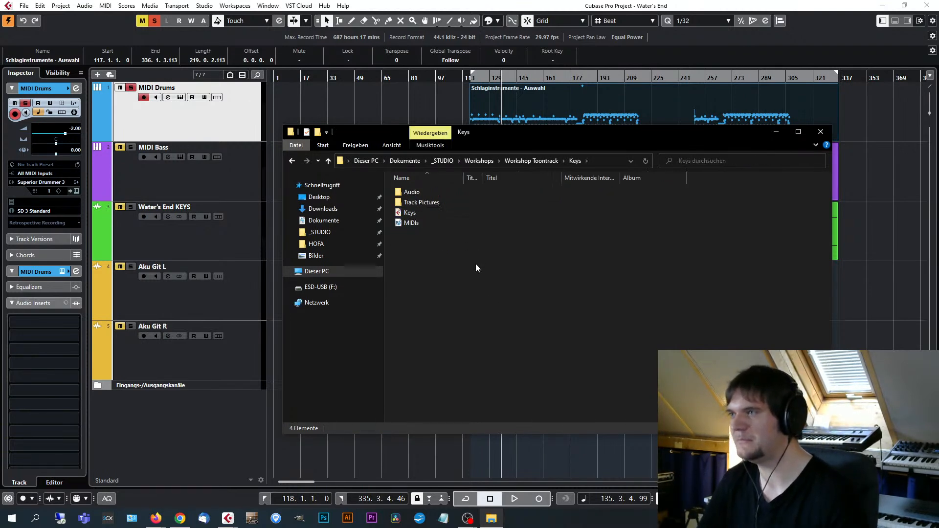
{"action": "double_click", "coordinate": [416, 216]}
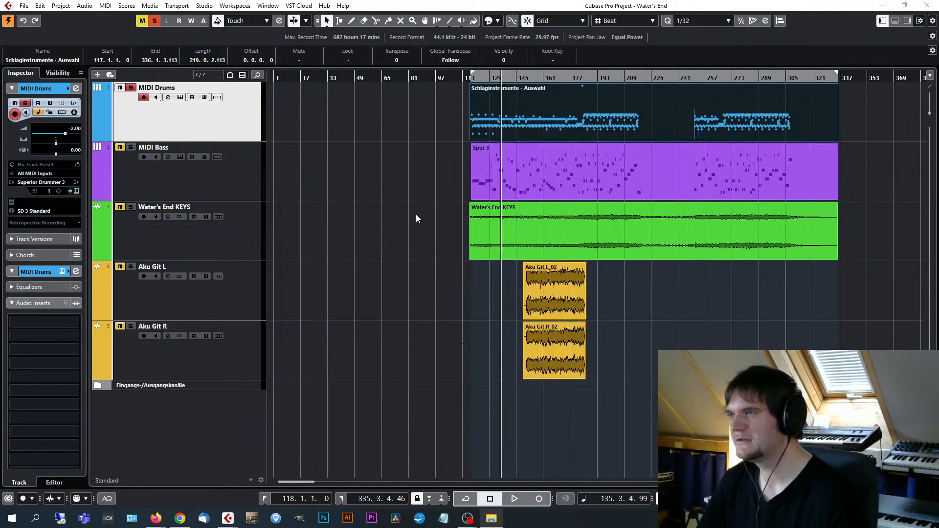
{"action": "left_click", "coordinate": [448, 275]}
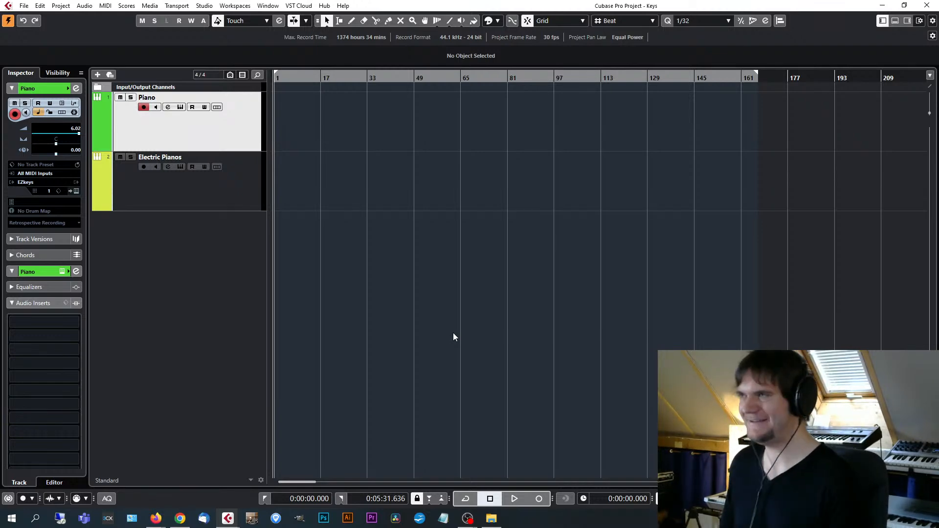
Open the EZkeys instrument window of the Piano track and place it over the empty arrangement beside the track list.
{"action": "left_click", "coordinate": [227, 123]}
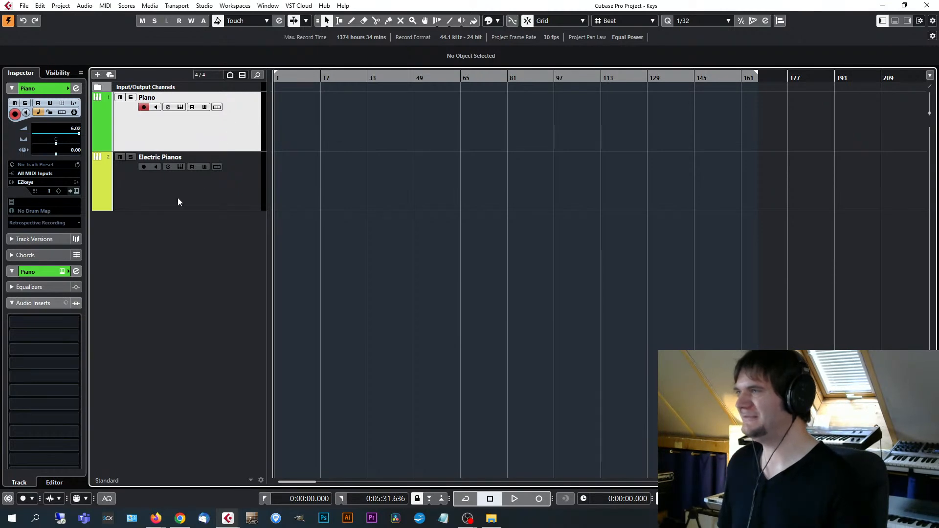
{"action": "left_click", "coordinate": [77, 191]}
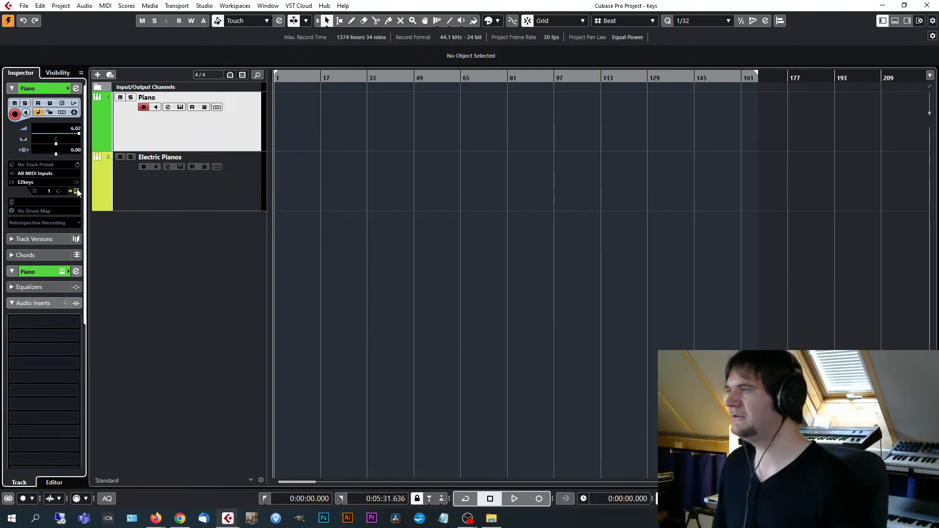
{"action": "left_click_drag", "start_coordinate": [503, 90], "coordinate": [593, 84]}
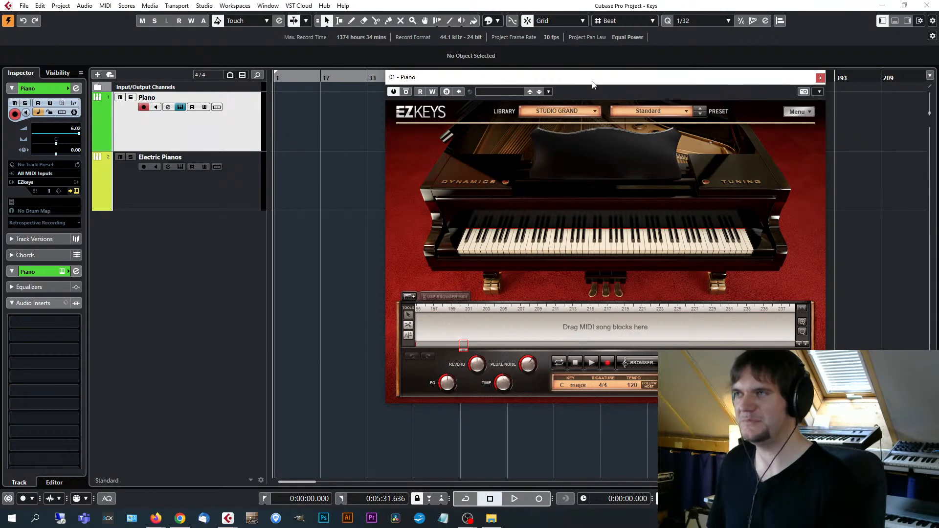
{"action": "left_click_drag", "start_coordinate": [591, 84], "coordinate": [574, 82]}
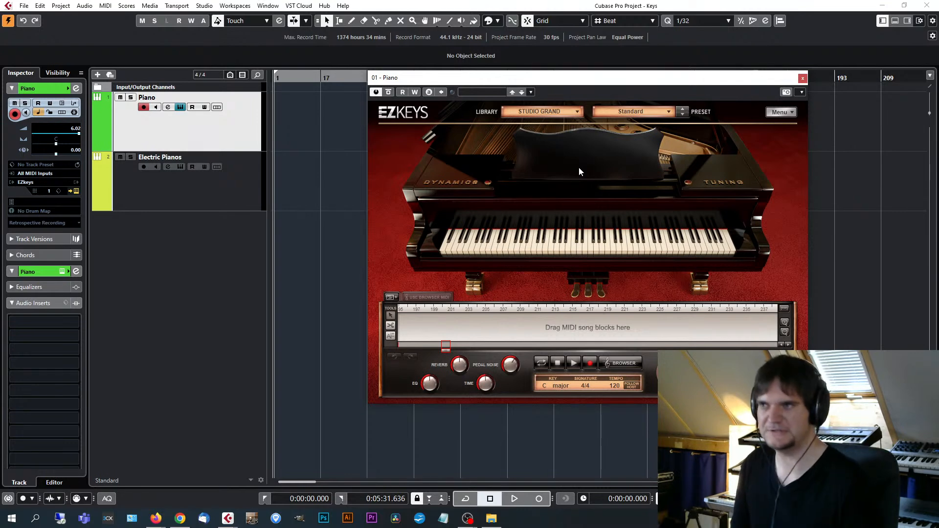
{"action": "left_click_drag", "start_coordinate": [656, 79], "coordinate": [656, 79]}
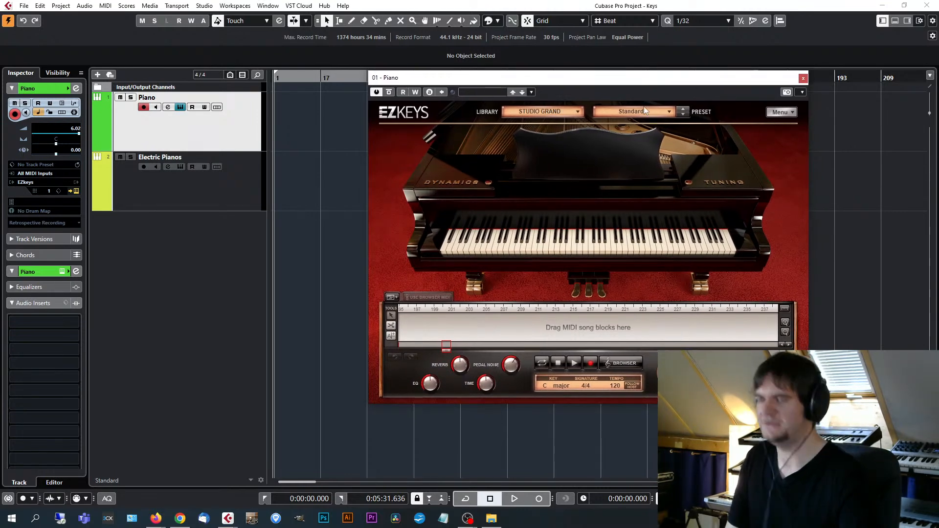
View the libraries available in EZkeys and the presets offered for the Studio Grand.
{"action": "left_click", "coordinate": [567, 110]}
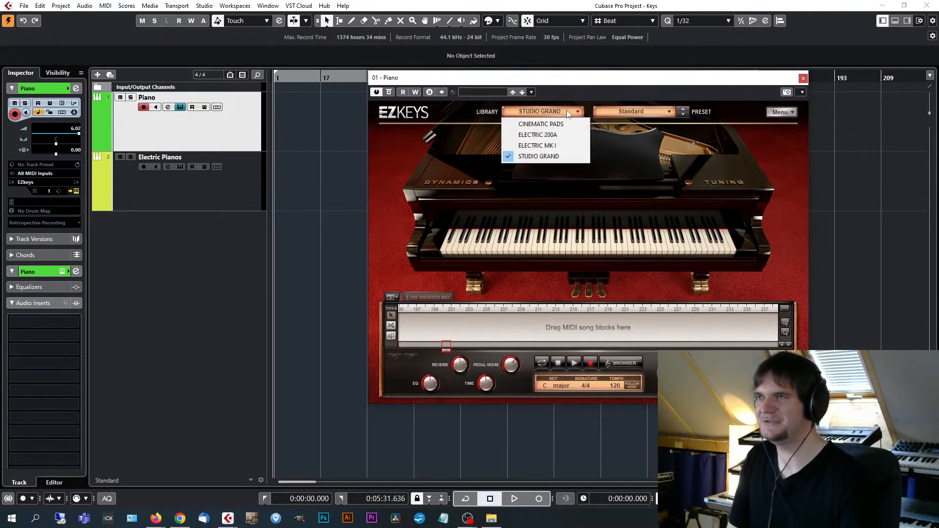
{"action": "left_click", "coordinate": [635, 111]}
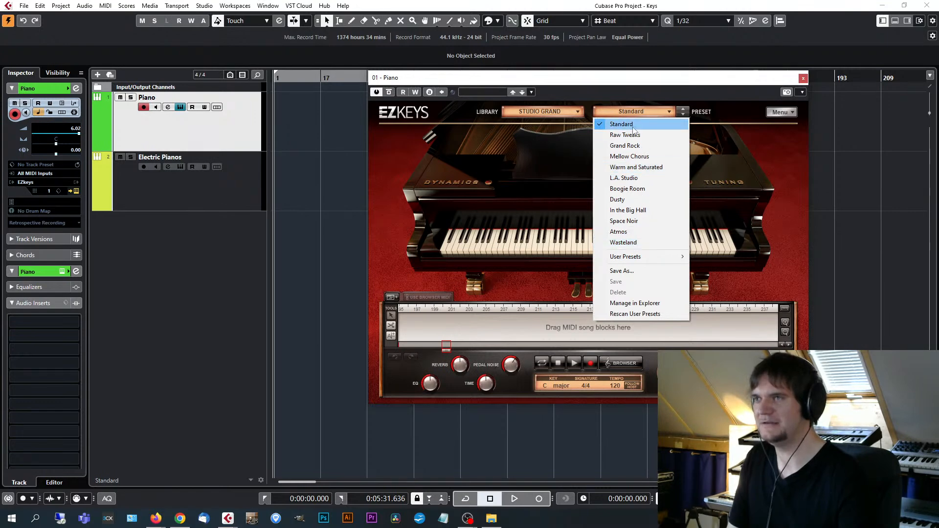
{"action": "left_click", "coordinate": [642, 80]}
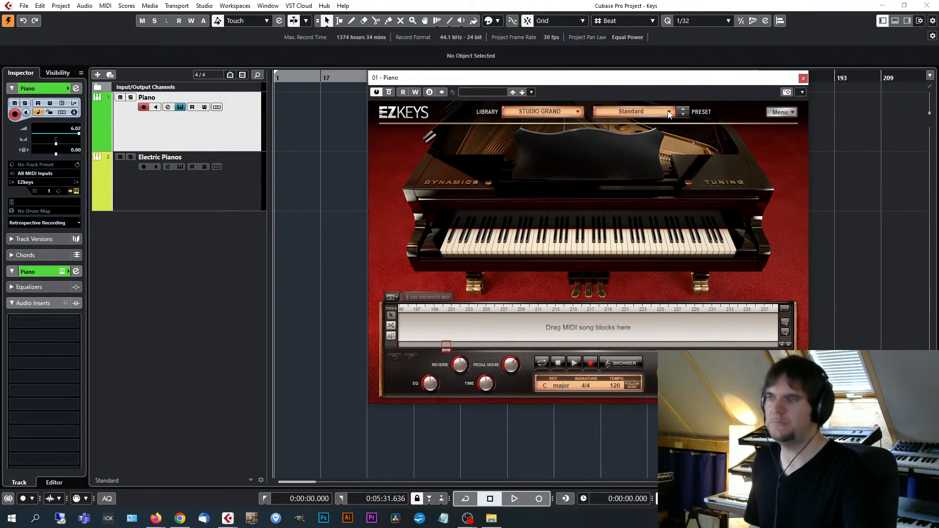
Audition the Studio Grand presets Raw Tweaks and Boogie Room.
{"action": "left_click", "coordinate": [669, 112]}
{"action": "left_click", "coordinate": [636, 137]}
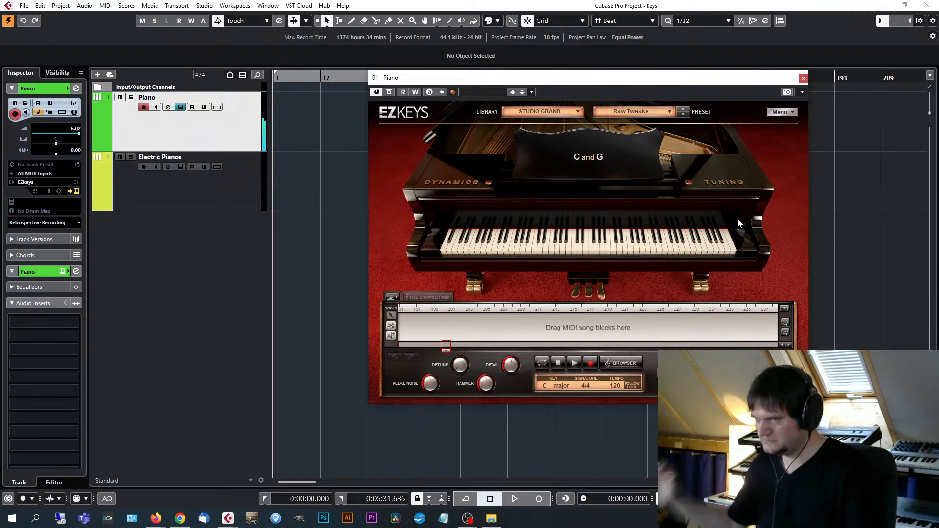
{"action": "left_click", "coordinate": [668, 112]}
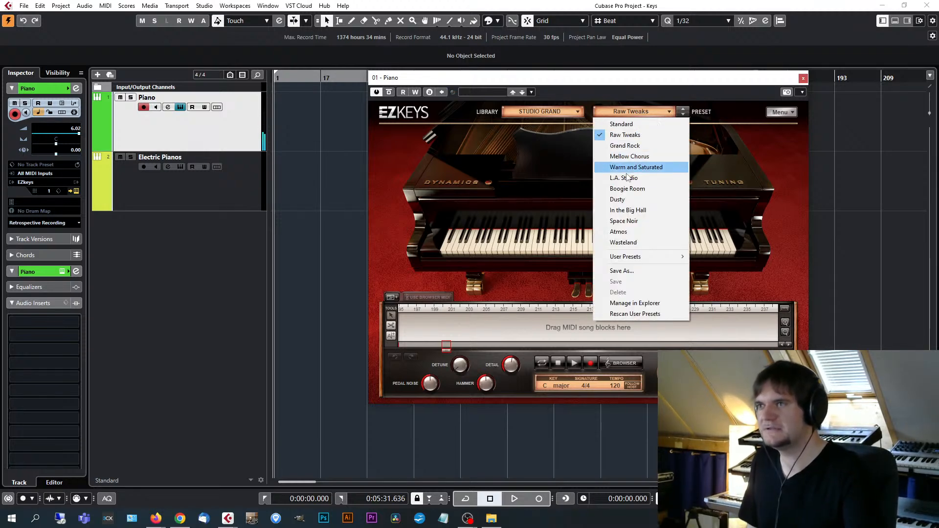
{"action": "left_click", "coordinate": [643, 192]}
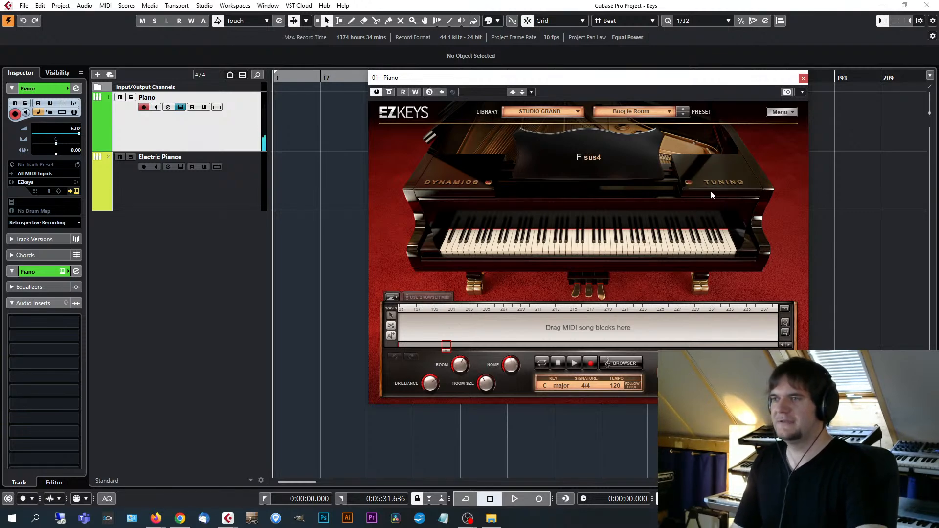
Load the Atmos preset for the Studio Grand and reposition the EZkeys window.
{"action": "left_click_drag", "start_coordinate": [591, 77], "coordinate": [557, 75]}
{"action": "left_click", "coordinate": [601, 109]}
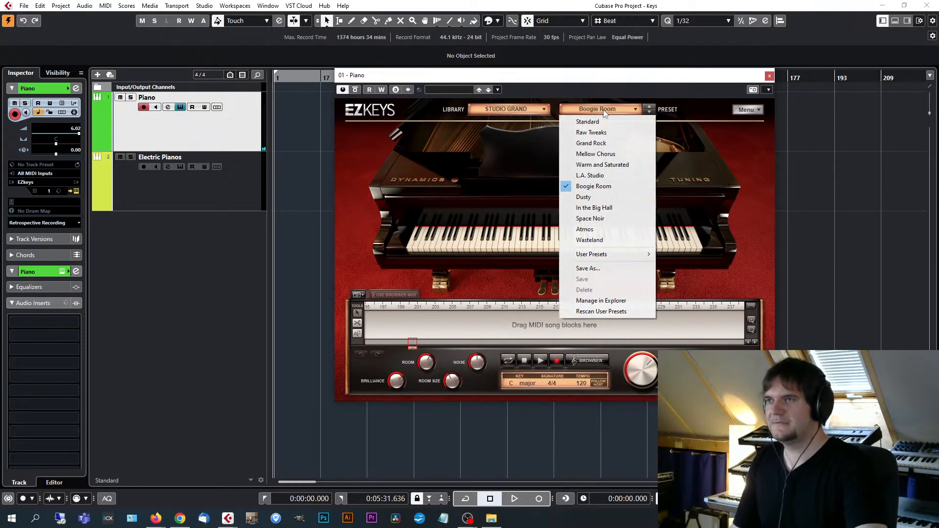
{"action": "left_click", "coordinate": [615, 227]}
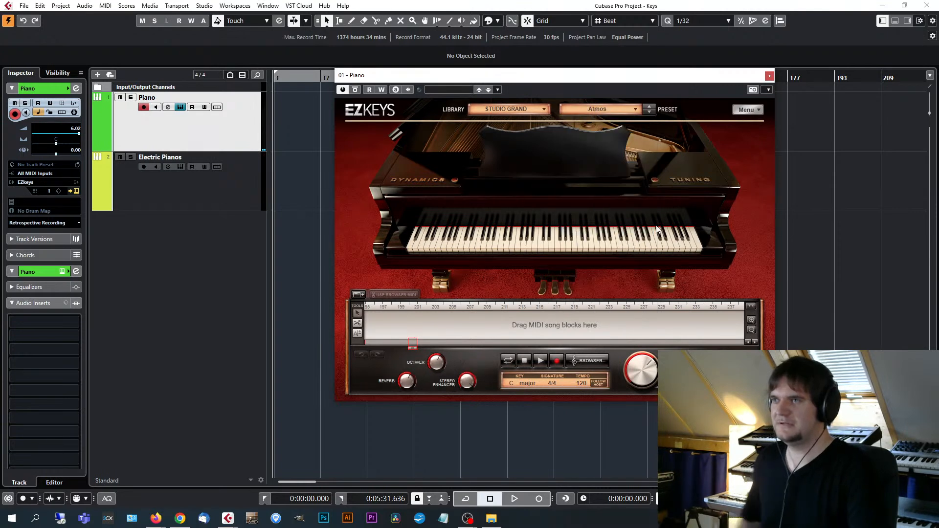
{"action": "left_click_drag", "start_coordinate": [648, 77], "coordinate": [661, 76]}
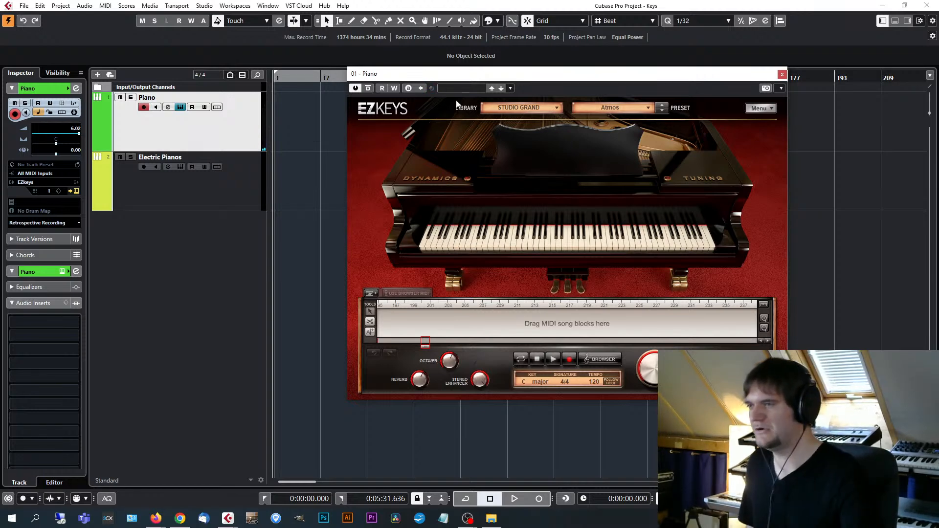
Adjust the Reverb and Octaver amounts of the Atmos preset.
{"action": "left_click_drag", "start_coordinate": [419, 382], "coordinate": [420, 388]}
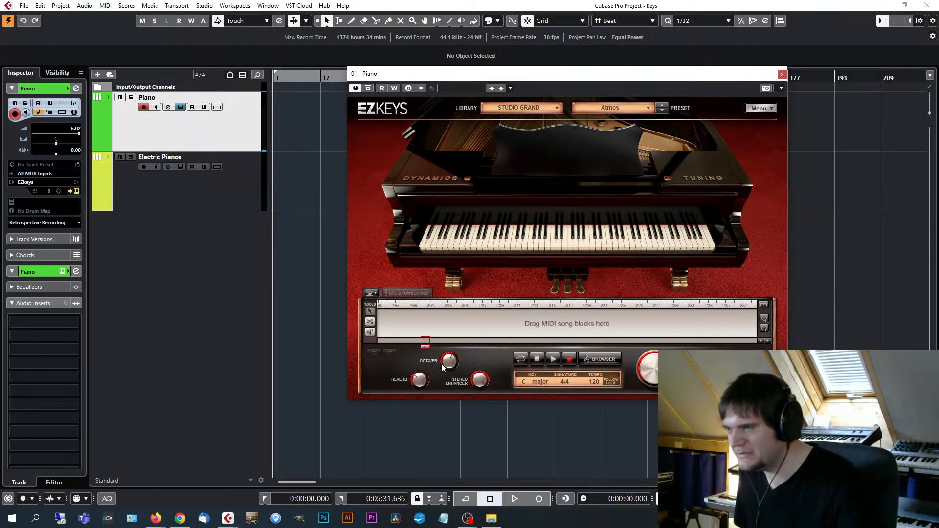
{"action": "left_click_drag", "start_coordinate": [448, 363], "coordinate": [461, 344]}
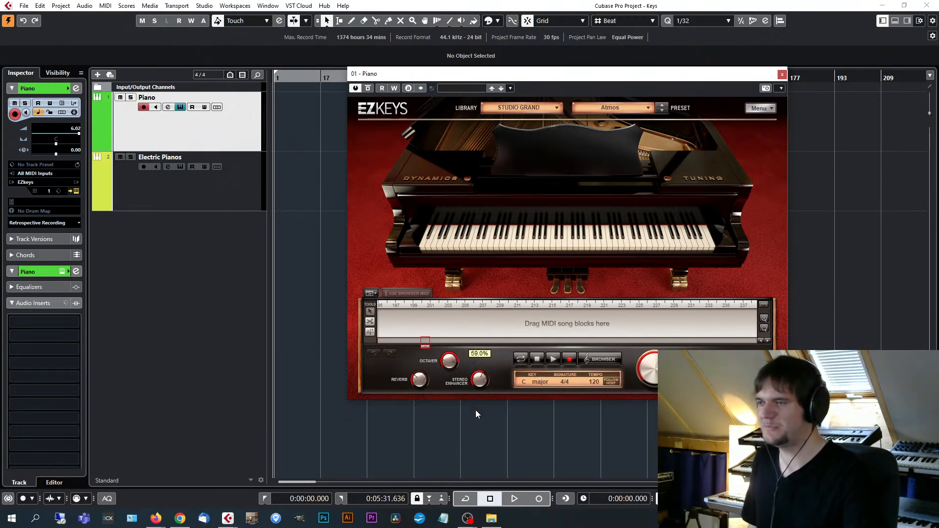
Adjust the Stereo Enhancer and Reverb amounts of the Atmos preset.
{"action": "left_click_drag", "start_coordinate": [480, 383], "coordinate": [479, 389]}
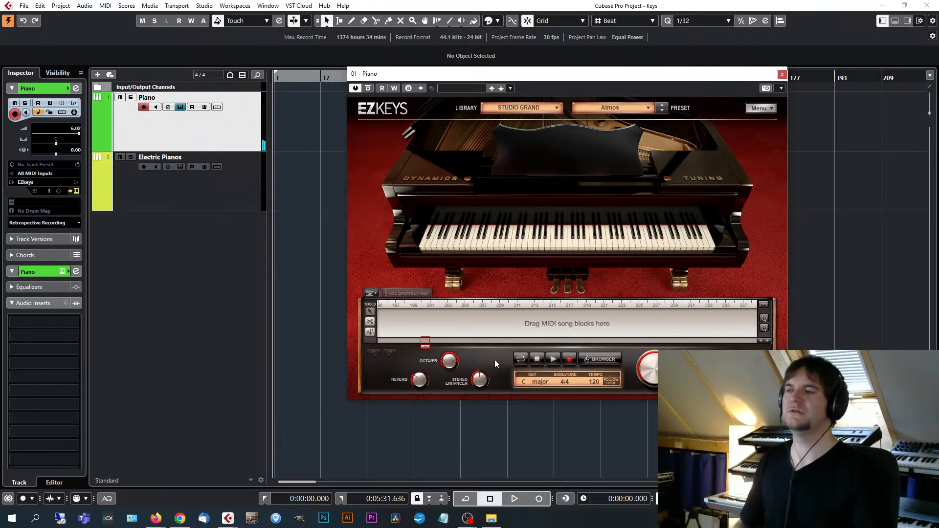
{"action": "left_click_drag", "start_coordinate": [480, 379], "coordinate": [500, 348]}
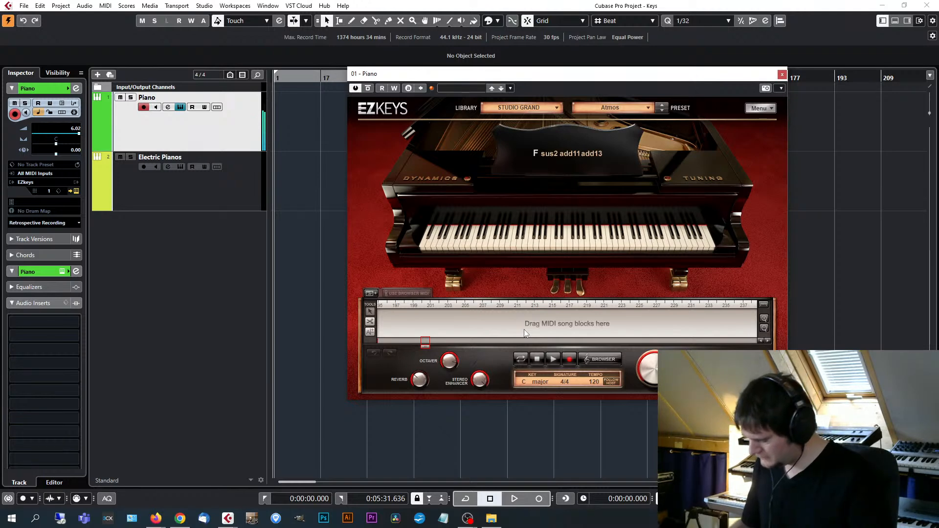
{"action": "left_click_drag", "start_coordinate": [421, 382], "coordinate": [432, 371]}
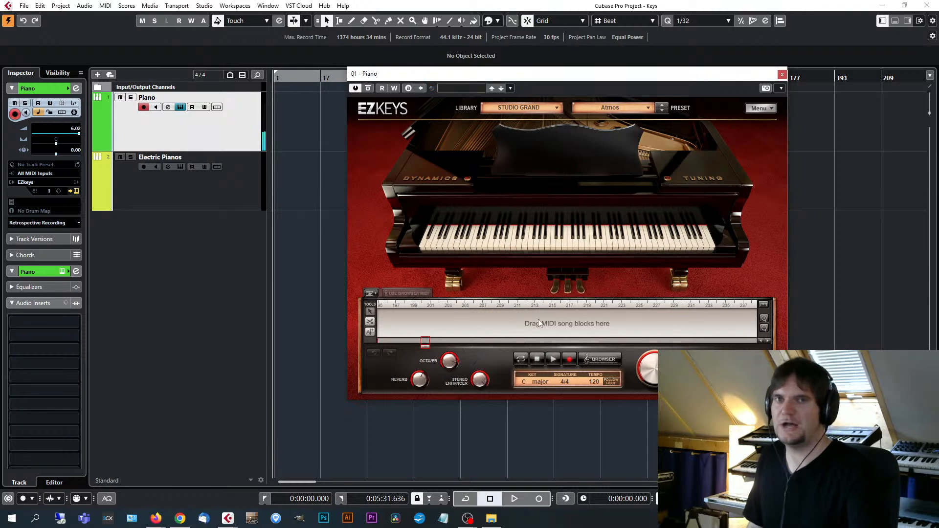
Load the Wasteland preset for the Studio Grand and reposition the EZkeys window.
{"action": "left_click_drag", "start_coordinate": [576, 75], "coordinate": [566, 75]}
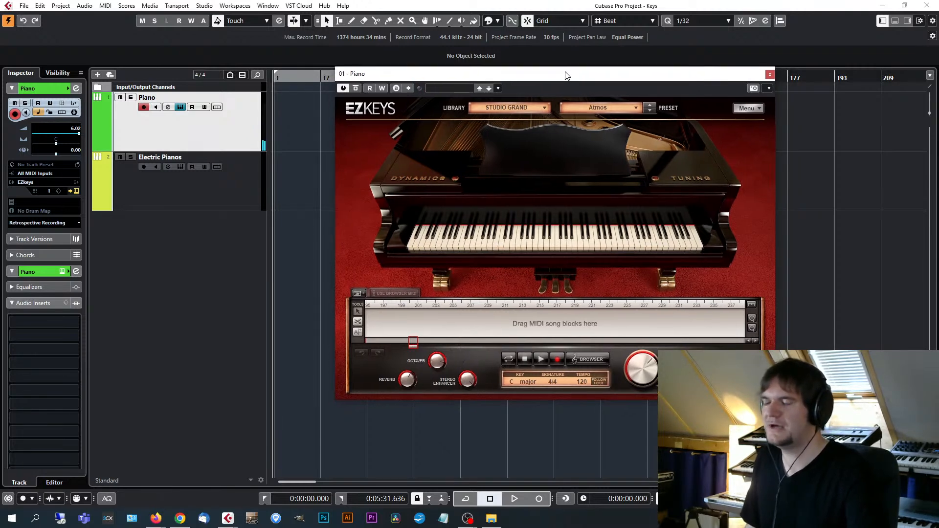
{"action": "left_click", "coordinate": [580, 109]}
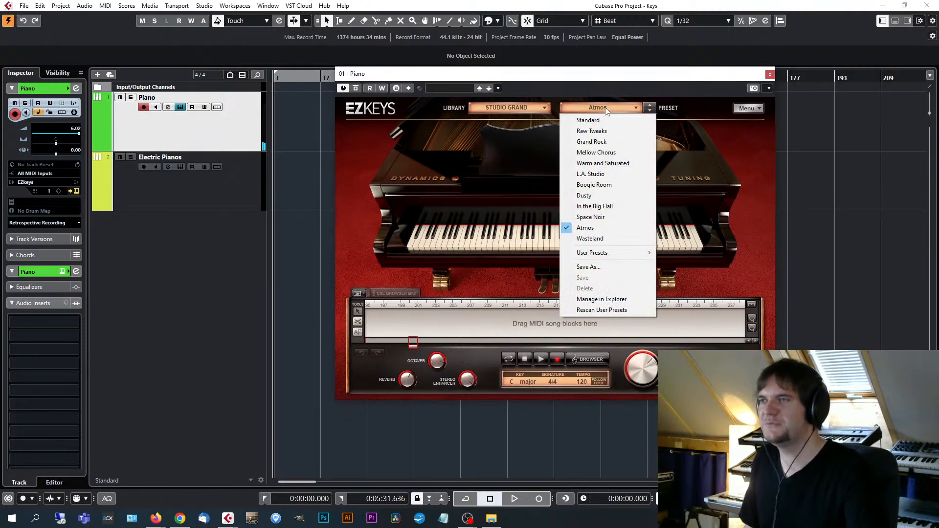
{"action": "left_click", "coordinate": [596, 238]}
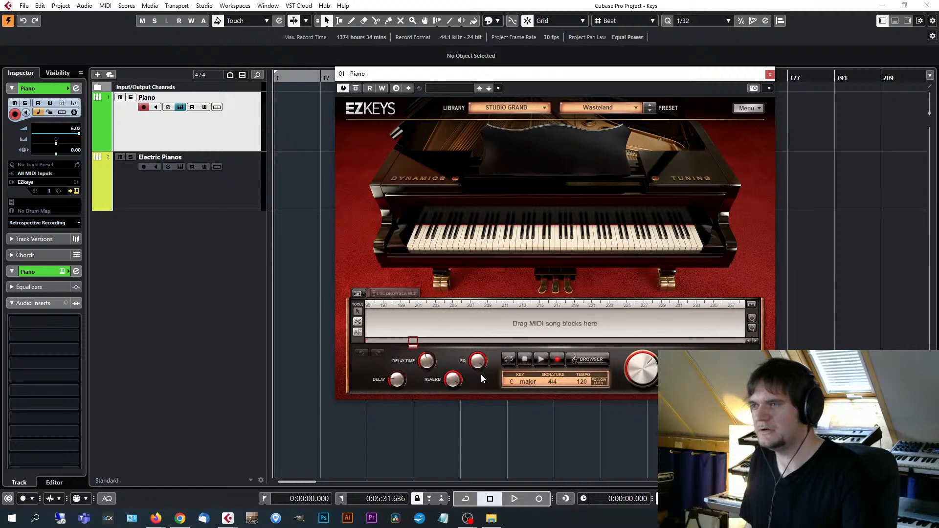
{"action": "left_click_drag", "start_coordinate": [564, 78], "coordinate": [573, 75]}
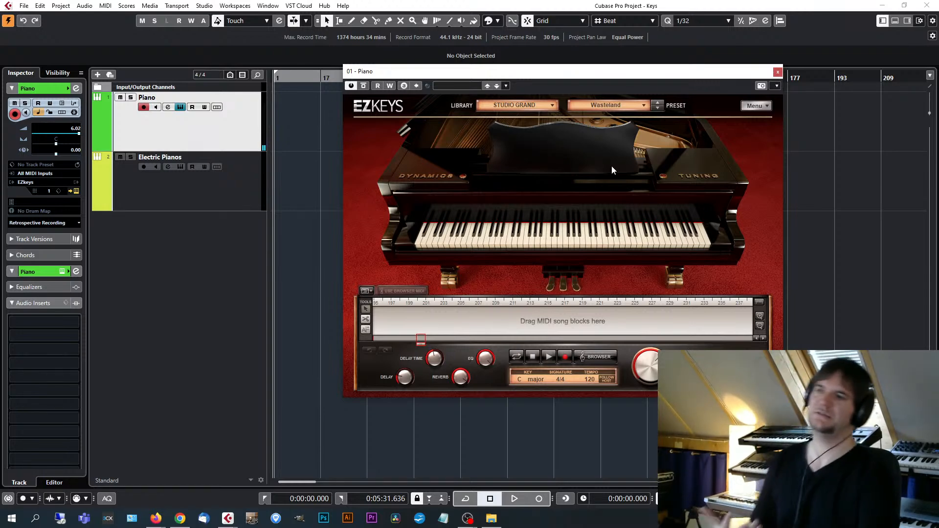
Review the Studio Grand preset list while keeping Wasteland loaded, and reposition the EZkeys window.
{"action": "left_click", "coordinate": [609, 104]}
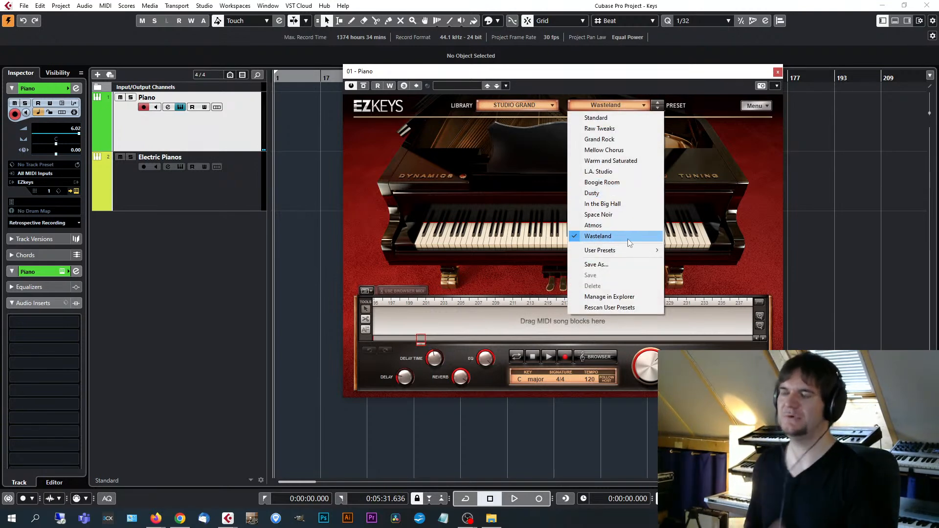
{"action": "left_click", "coordinate": [751, 267]}
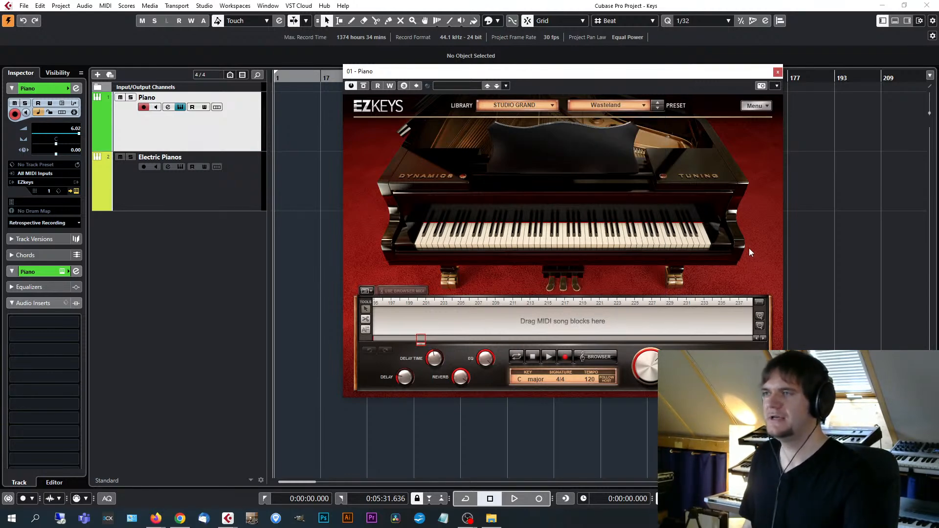
{"action": "mouse_move", "coordinate": [692, 77]}
{"action": "left_mouse_down"}
{"action": "mouse_move", "coordinate": [700, 74]}
{"action": "mouse_move", "coordinate": [697, 82]}
{"action": "left_mouse_up"}
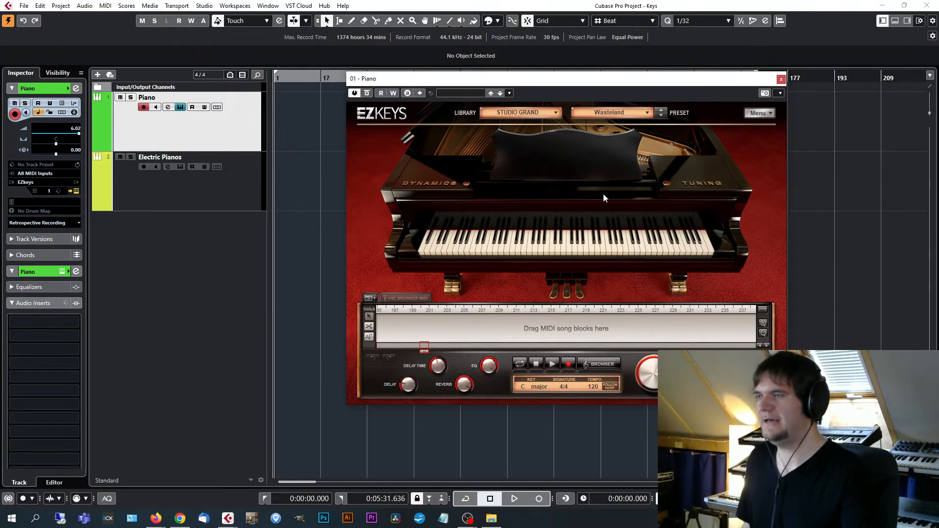
{"action": "left_click_drag", "start_coordinate": [709, 77], "coordinate": [685, 71]}
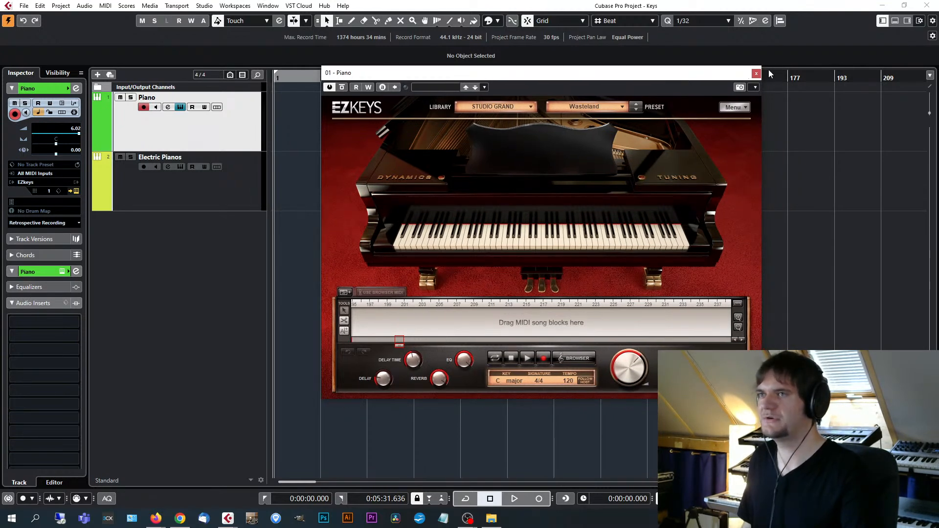
Close the Piano track's EZkeys window and open the instrument of the Electric Pianos track.
{"action": "left_click", "coordinate": [756, 74]}
{"action": "left_click", "coordinate": [251, 193]}
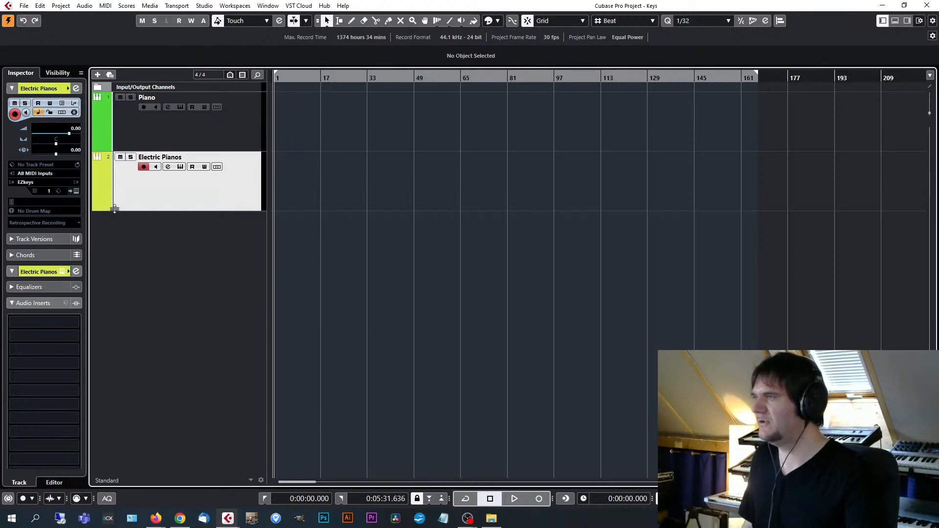
{"action": "left_click", "coordinate": [77, 191]}
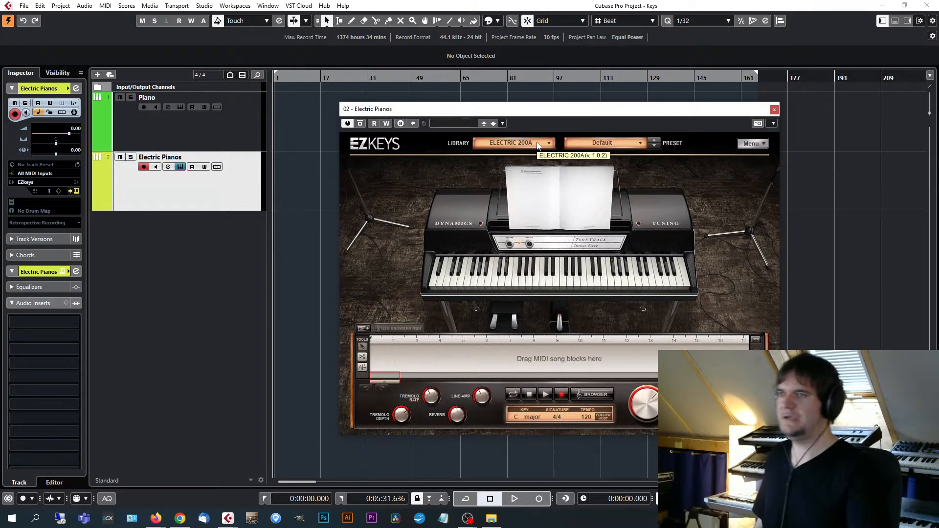
{"action": "left_click_drag", "start_coordinate": [610, 110], "coordinate": [595, 92]}
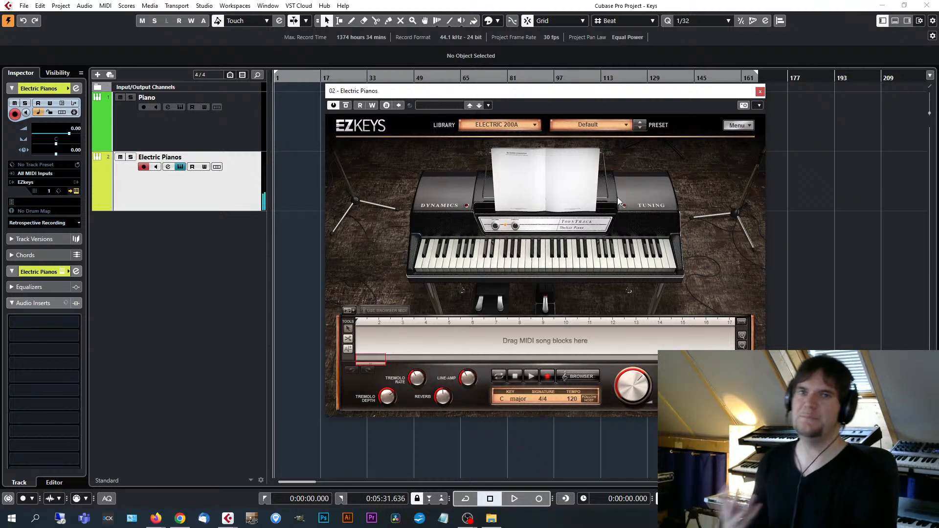
Load the Phaser Ballad preset for the Electric 200A and adjust its Phase amount.
{"action": "left_click", "coordinate": [605, 122]}
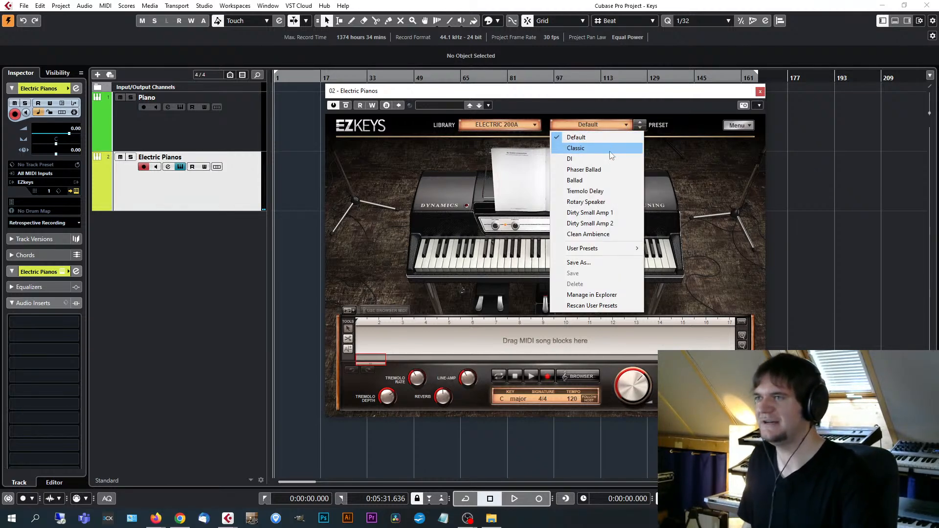
{"action": "left_click", "coordinate": [612, 167]}
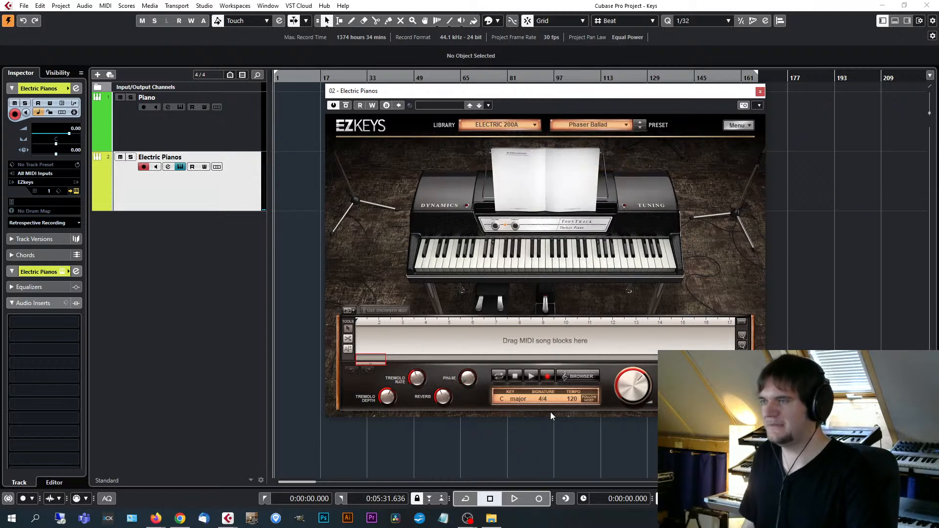
{"action": "mouse_move", "coordinate": [471, 374]}
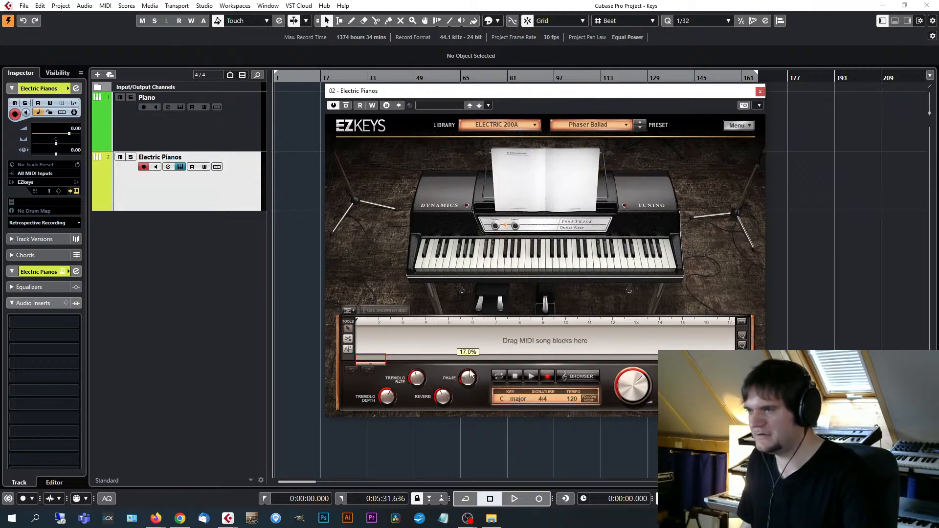
{"action": "left_click_drag", "start_coordinate": [477, 361], "coordinate": [483, 360]}
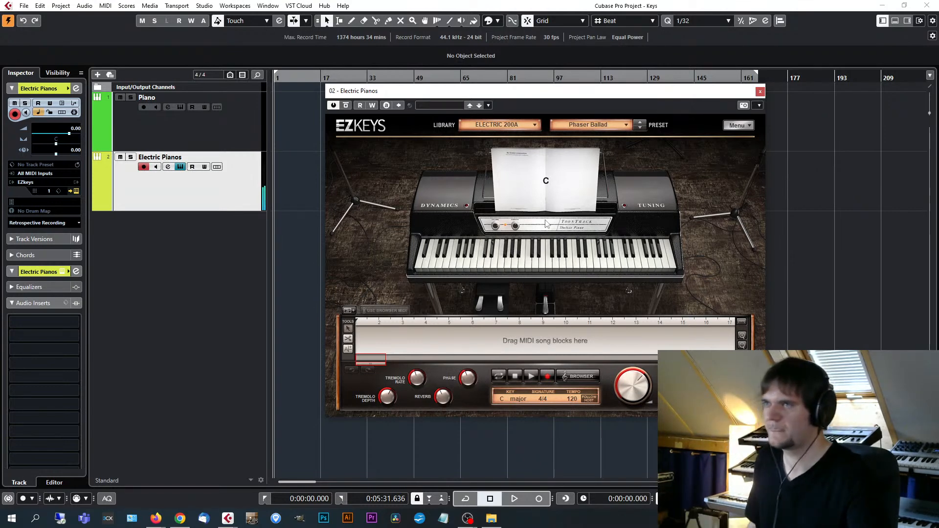
Load the Rotary Speaker preset for the Electric 200A and raise its Reverb amount.
{"action": "left_click", "coordinate": [615, 129]}
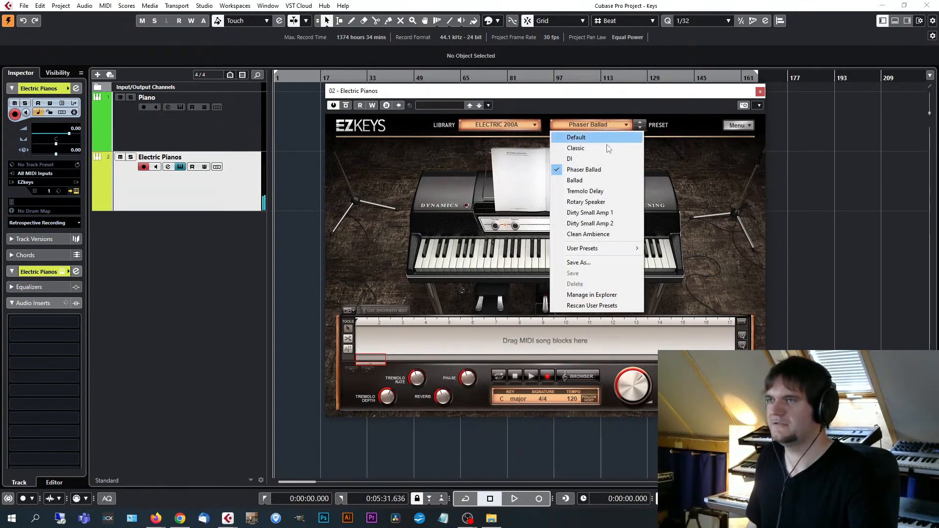
{"action": "left_click", "coordinate": [606, 201]}
{"action": "left_click_drag", "start_coordinate": [639, 92], "coordinate": [632, 93]}
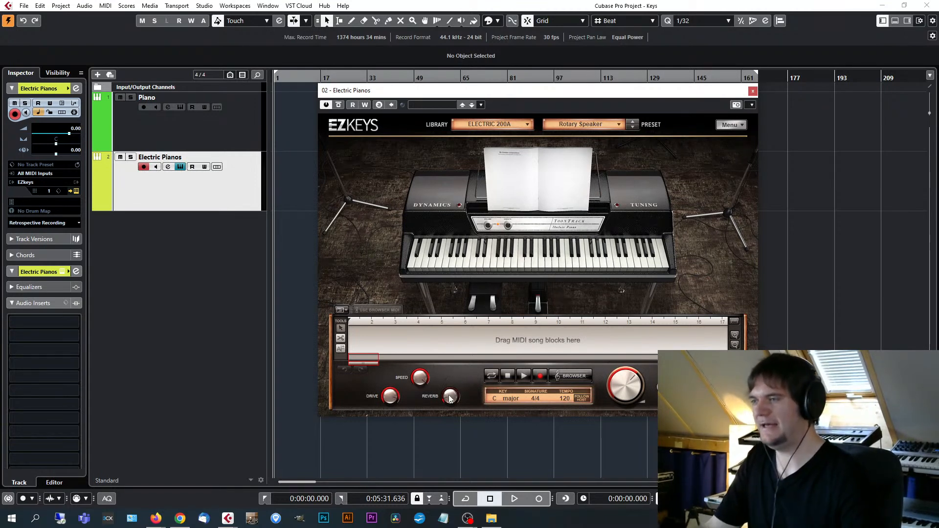
{"action": "left_click_drag", "start_coordinate": [451, 397], "coordinate": [460, 381]}
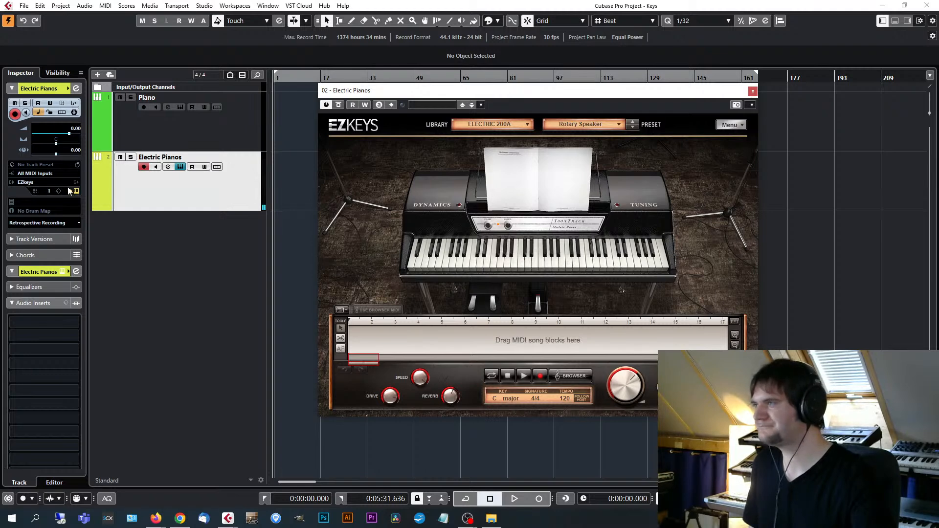
Switch the Electric Pianos track's EZkeys library to Electric MK I and reposition the instrument window.
{"action": "left_click", "coordinate": [500, 128]}
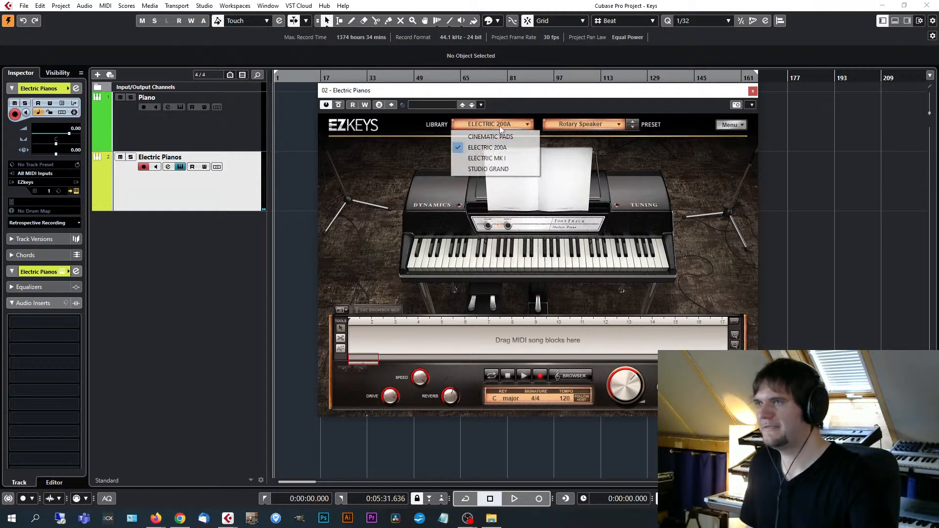
{"action": "left_click", "coordinate": [509, 159]}
{"action": "left_click_drag", "start_coordinate": [597, 93], "coordinate": [582, 86]}
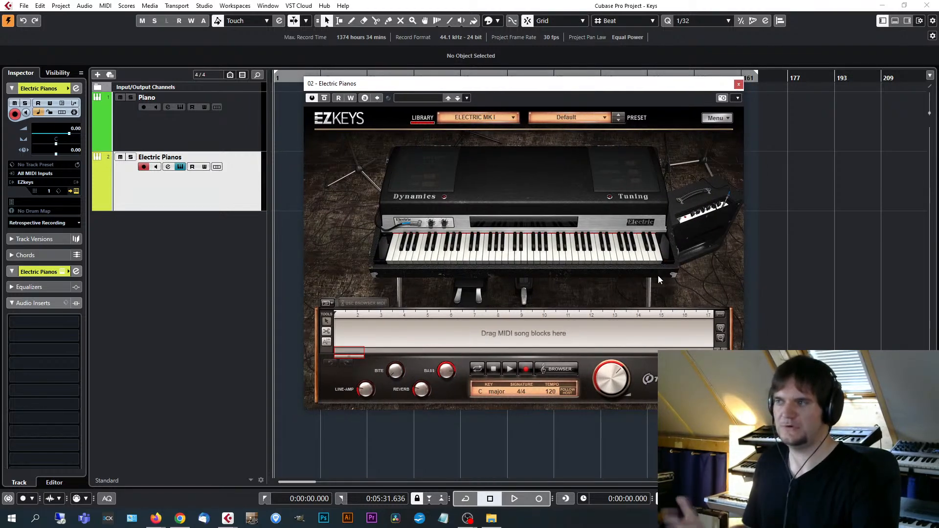
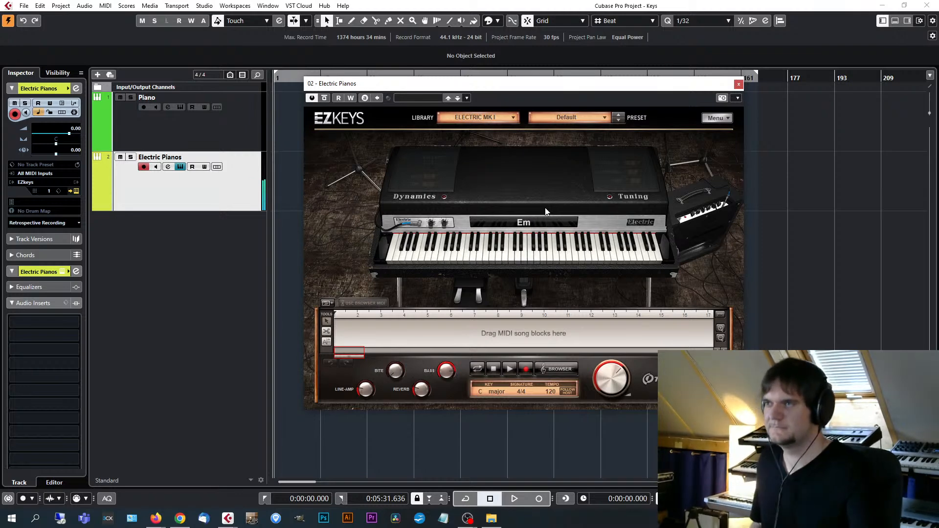
Audition the Rotary Speaker and Distorted Ambience presets of the Electric MK I library.
{"action": "left_click", "coordinate": [586, 117]}
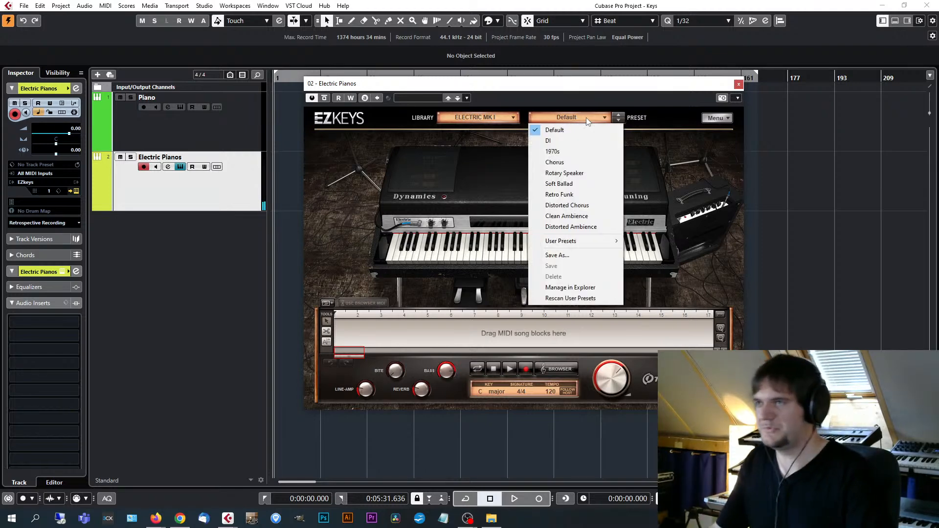
{"action": "left_click", "coordinate": [599, 174]}
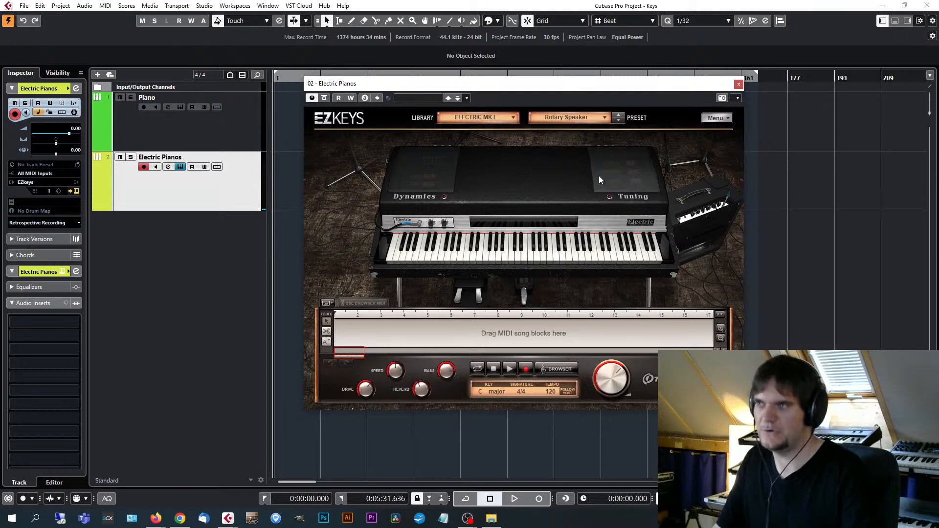
{"action": "left_click", "coordinate": [605, 117]}
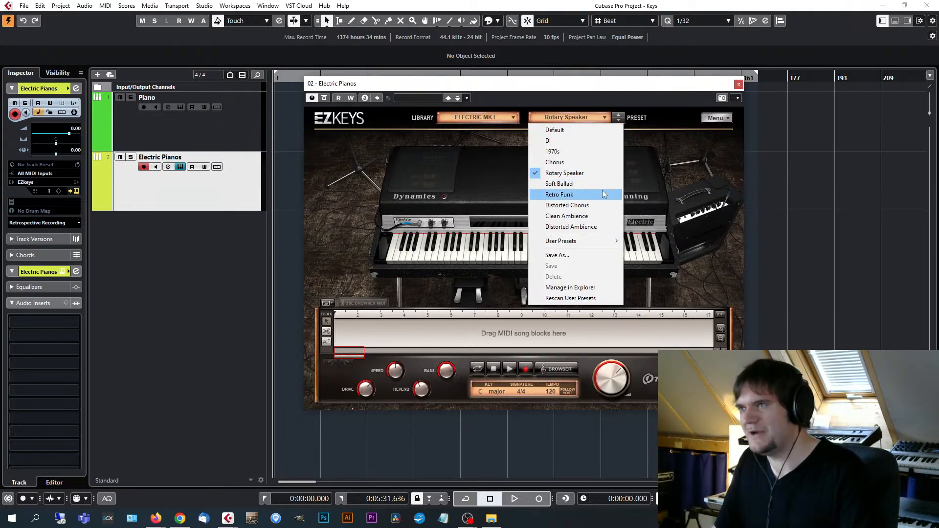
{"action": "left_click", "coordinate": [597, 222]}
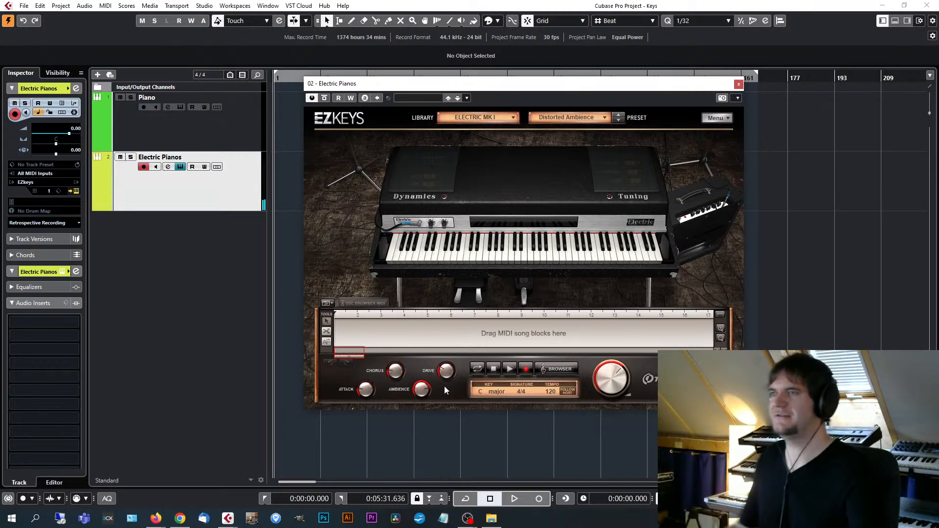
Load the Soft Ballad preset for the Electric MK I and close the Electric Pianos instrument window.
{"action": "left_click", "coordinate": [570, 117]}
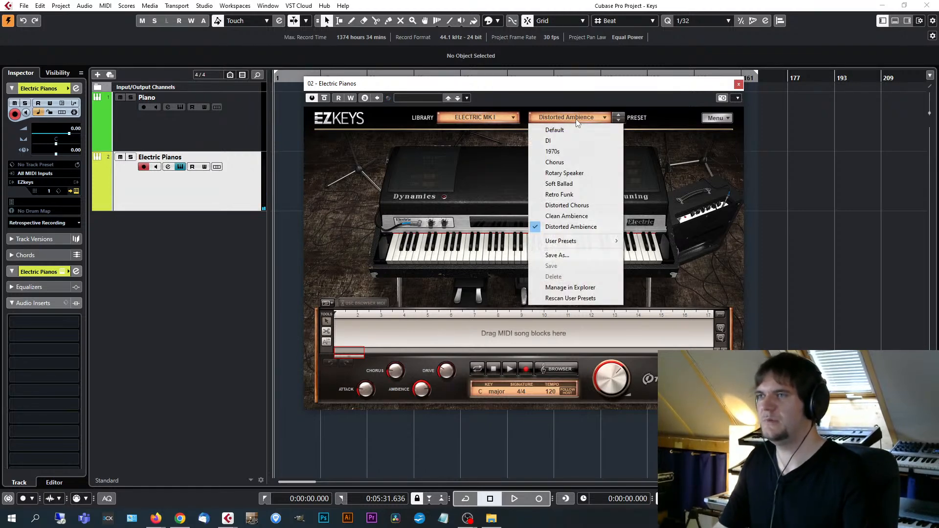
{"action": "left_click", "coordinate": [583, 184]}
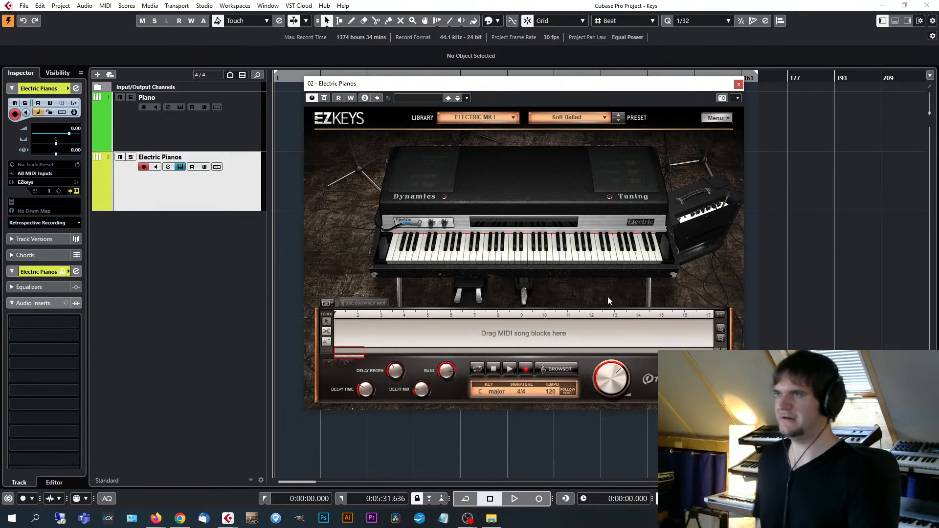
{"action": "left_click_drag", "start_coordinate": [574, 84], "coordinate": [583, 86]}
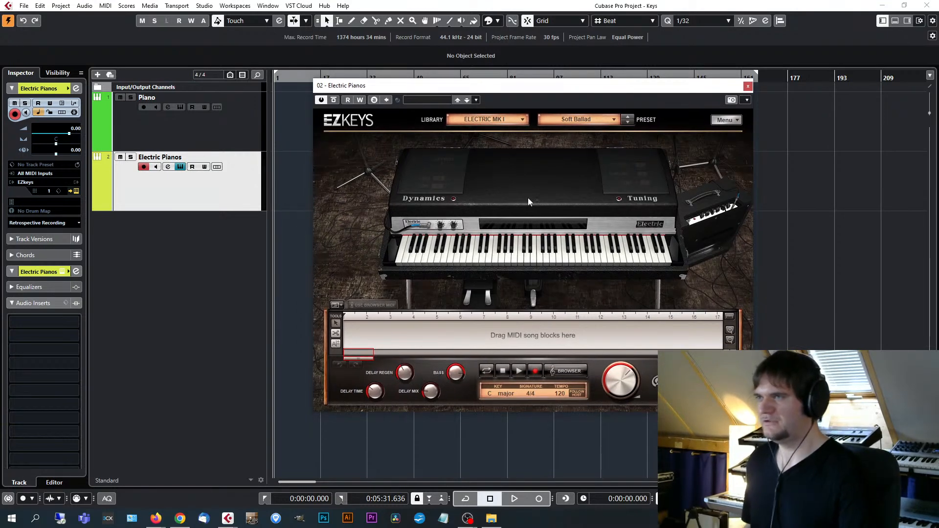
{"action": "left_click", "coordinate": [747, 86]}
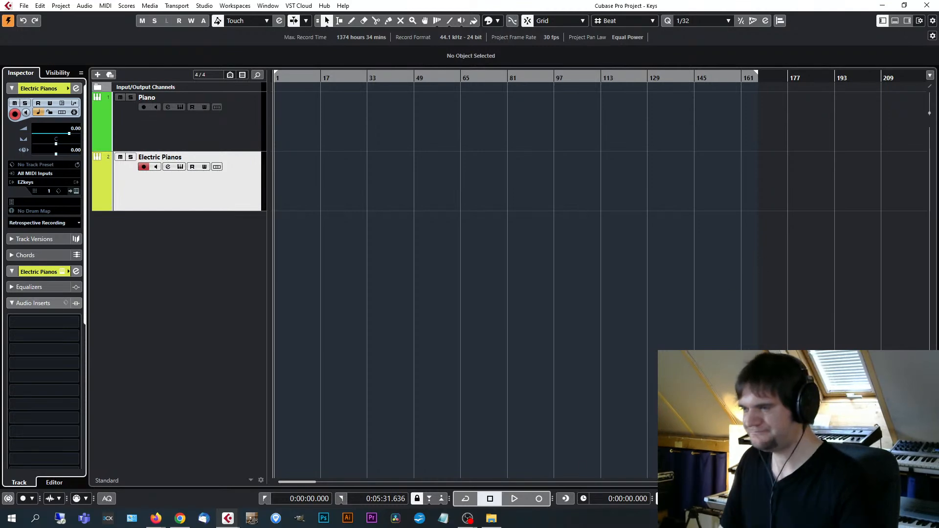
Show the Workshop Toontrack folder in File Explorer, and switch to the Bass Riff project in Cubase with its window maximized.
{"action": "left_click", "coordinate": [503, 521]}
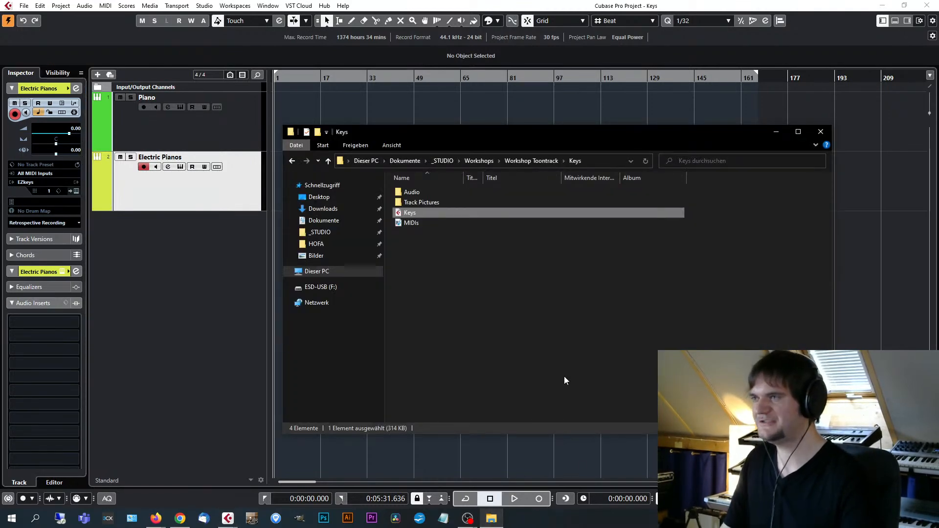
{"action": "left_click", "coordinate": [531, 161]}
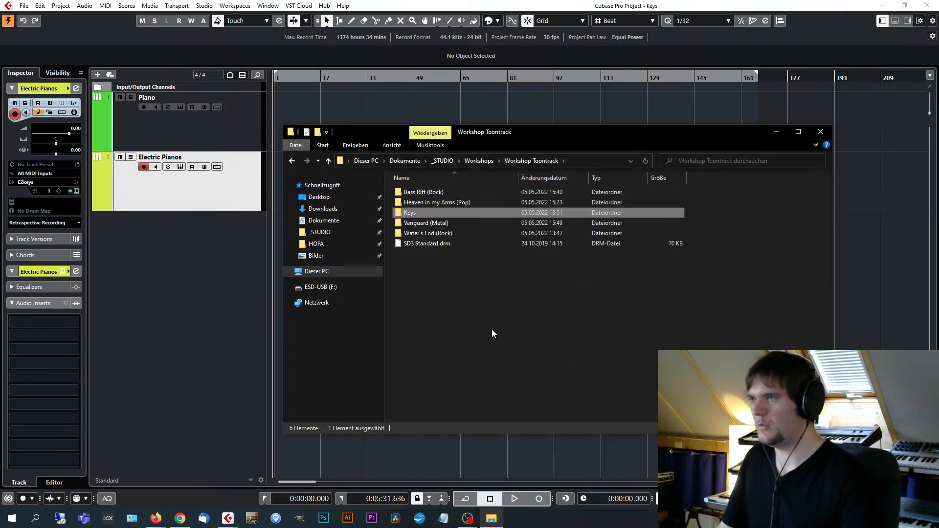
{"action": "left_click", "coordinate": [229, 519]}
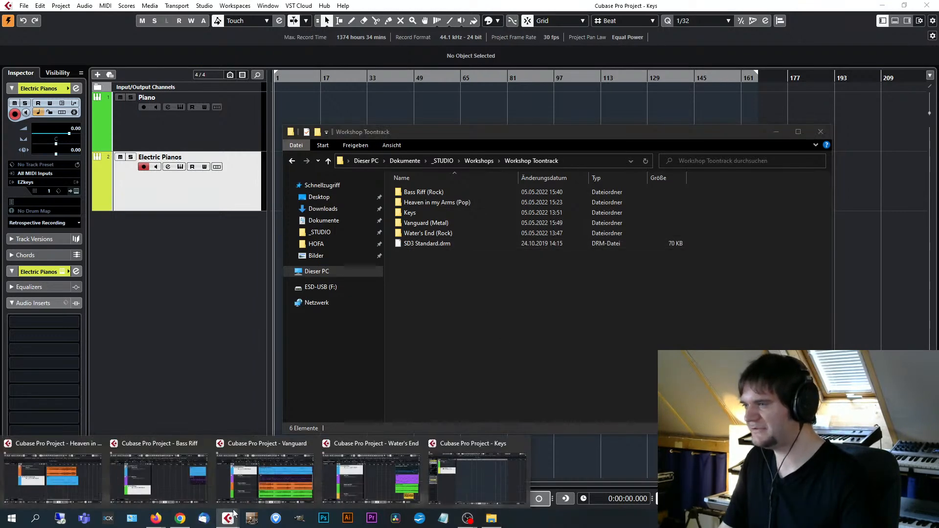
{"action": "left_click", "coordinate": [165, 448]}
{"action": "left_click", "coordinate": [594, 23]}
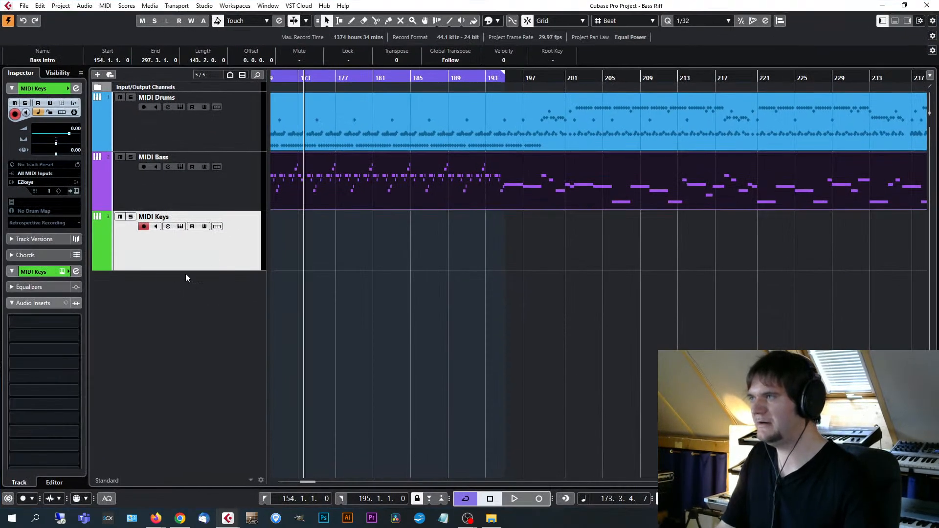
Load EZkeys as the instrument of the MIDI Keys track and open its window beside the track list.
{"action": "left_click", "coordinate": [196, 246]}
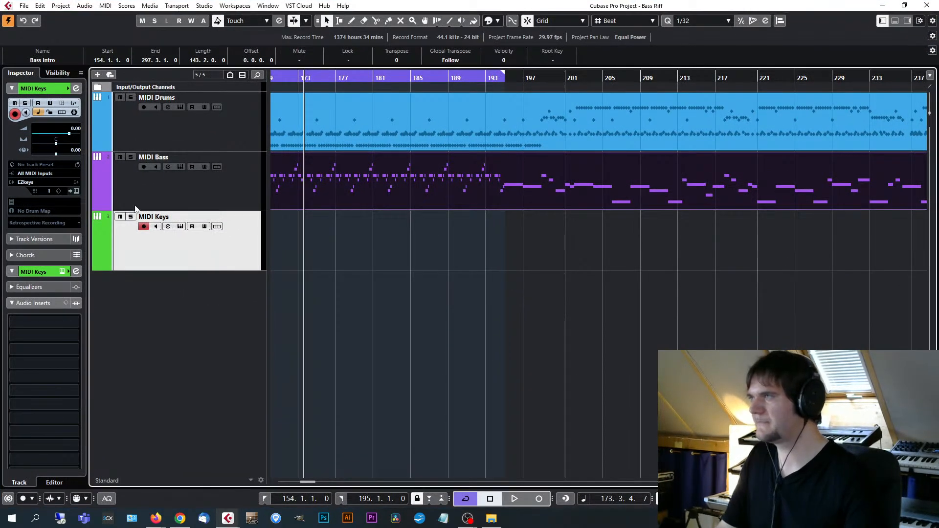
{"action": "left_click", "coordinate": [32, 184]}
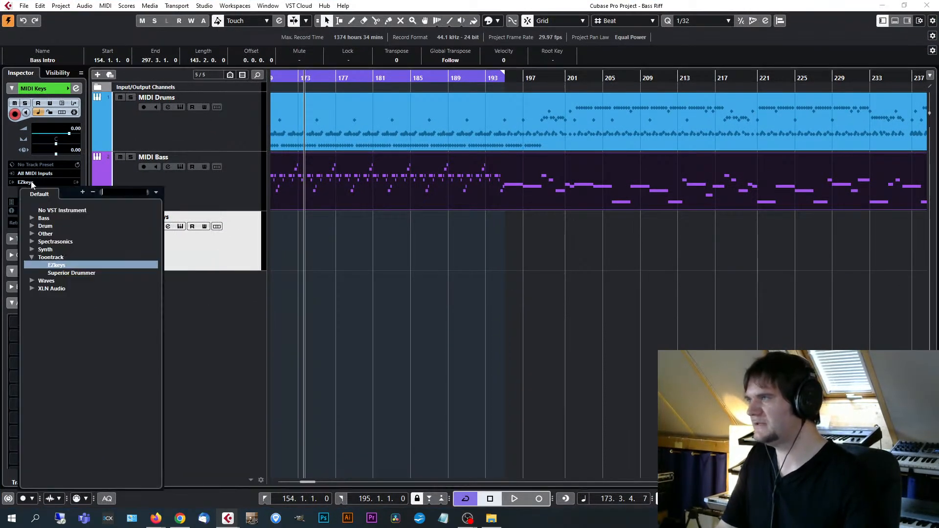
{"action": "left_click", "coordinate": [59, 268]}
{"action": "left_click", "coordinate": [180, 227]}
{"action": "left_click_drag", "start_coordinate": [535, 73], "coordinate": [513, 99]}
{"action": "left_click", "coordinate": [441, 7]}
{"action": "key", "text": "g"}
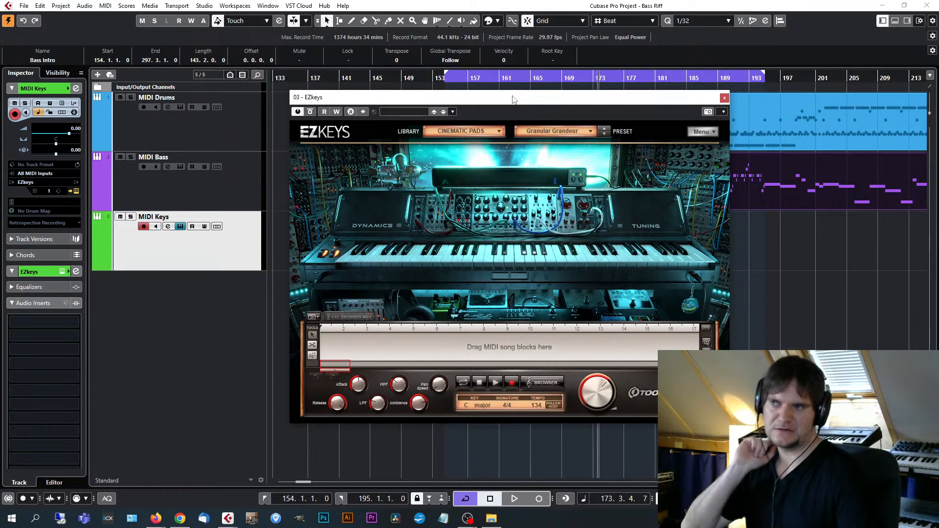
Review the list of available EZkeys libraries and reposition the instrument window over the arrangement.
{"action": "left_click", "coordinate": [501, 133]}
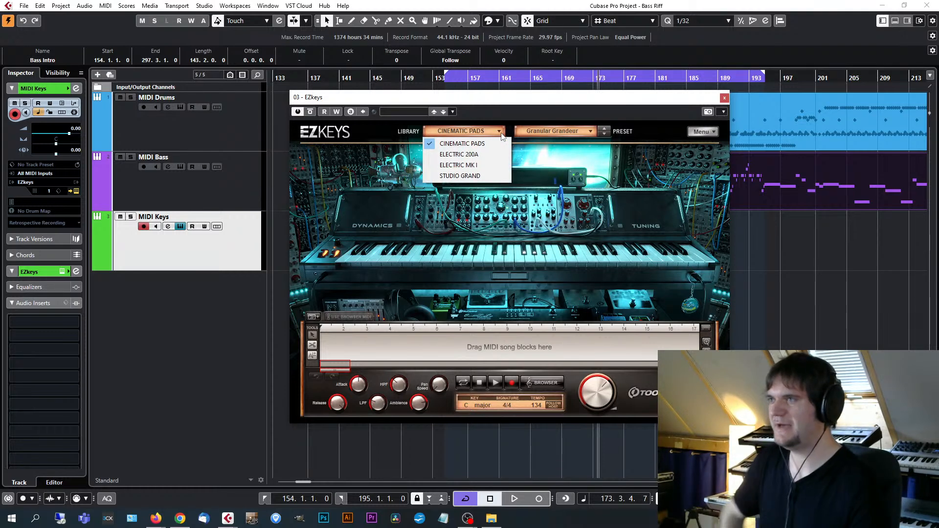
{"action": "left_click", "coordinate": [546, 100]}
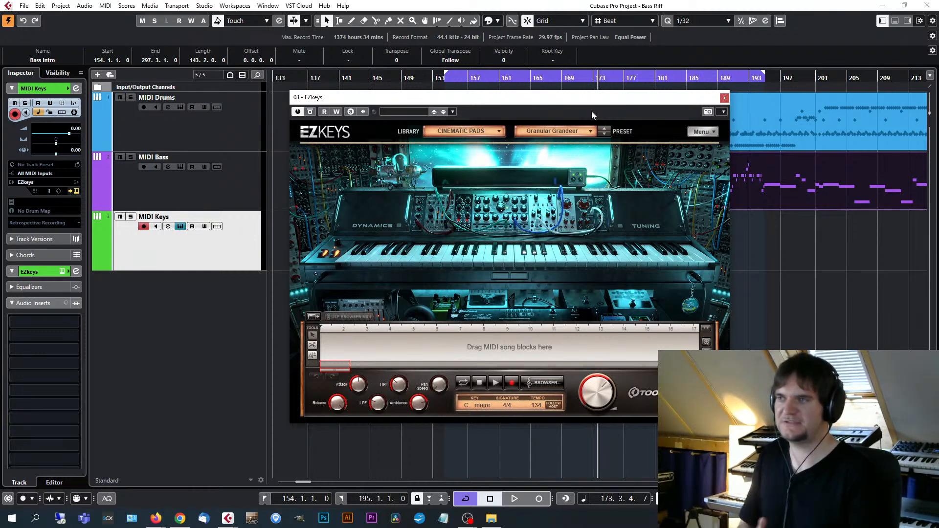
{"action": "left_click_drag", "start_coordinate": [560, 99], "coordinate": [507, 113]}
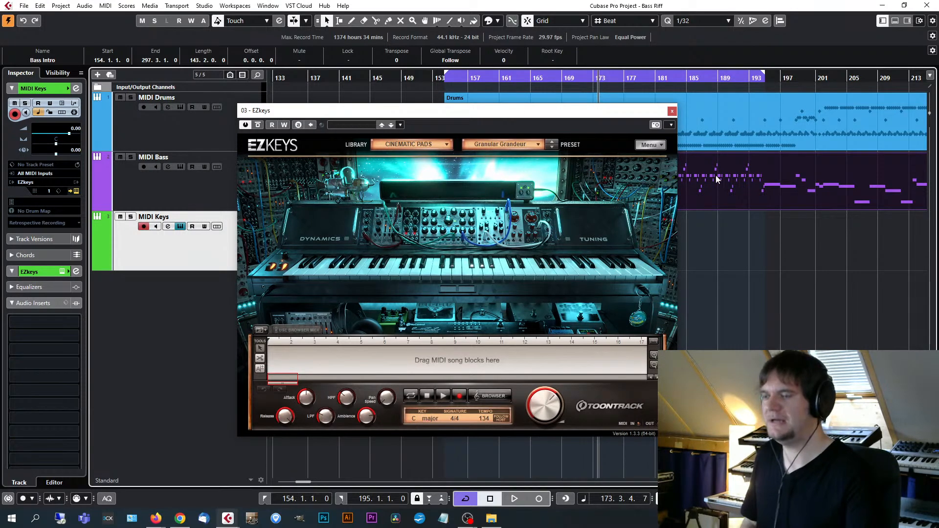
{"action": "left_click_drag", "start_coordinate": [537, 114], "coordinate": [549, 130]}
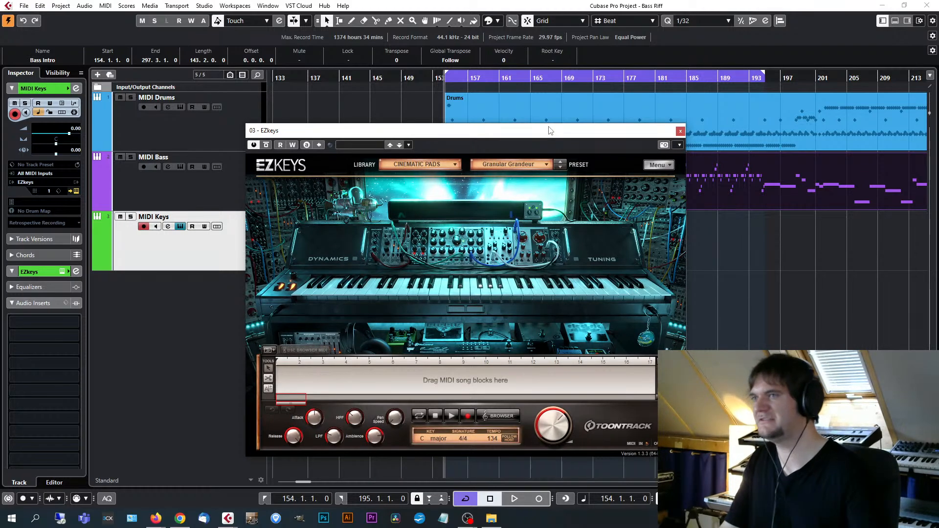
{"action": "left_click_drag", "start_coordinate": [555, 134], "coordinate": [579, 131]}
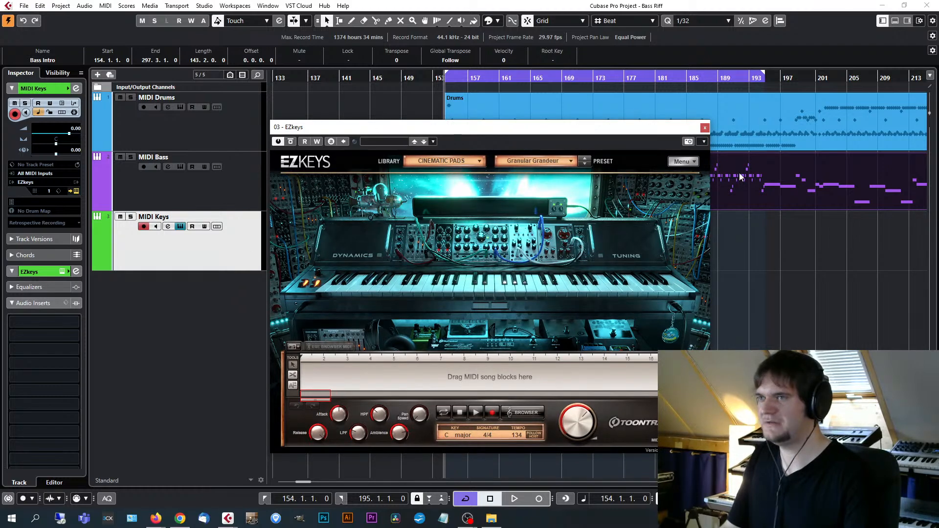
Play the riff briefly, and change the MIDI Bass track's EZbass to the EZbass Modern library with the Clean DI Pick preset.
{"action": "key", "text": "space"}
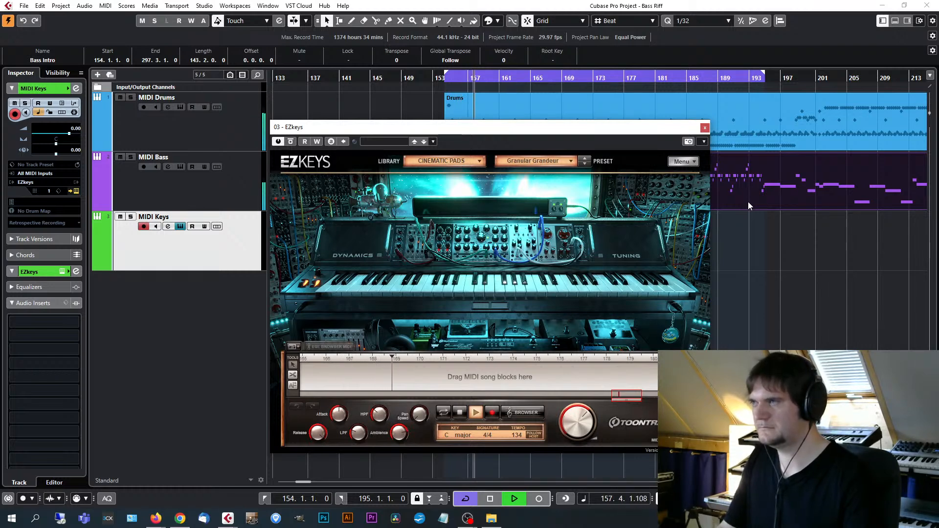
{"action": "key", "text": "space"}
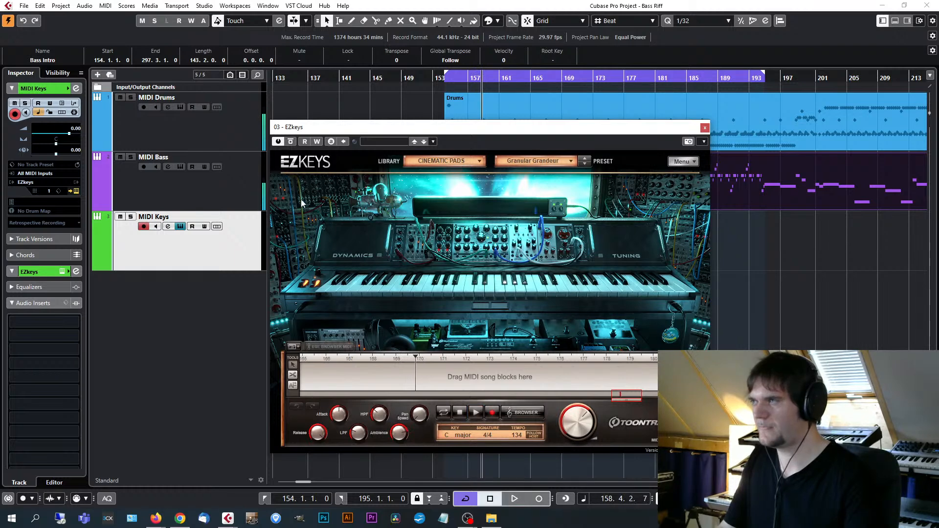
{"action": "left_click", "coordinate": [250, 196]}
{"action": "left_click", "coordinate": [76, 191]}
{"action": "left_click", "coordinate": [654, 90]}
{"action": "left_click", "coordinate": [670, 103]}
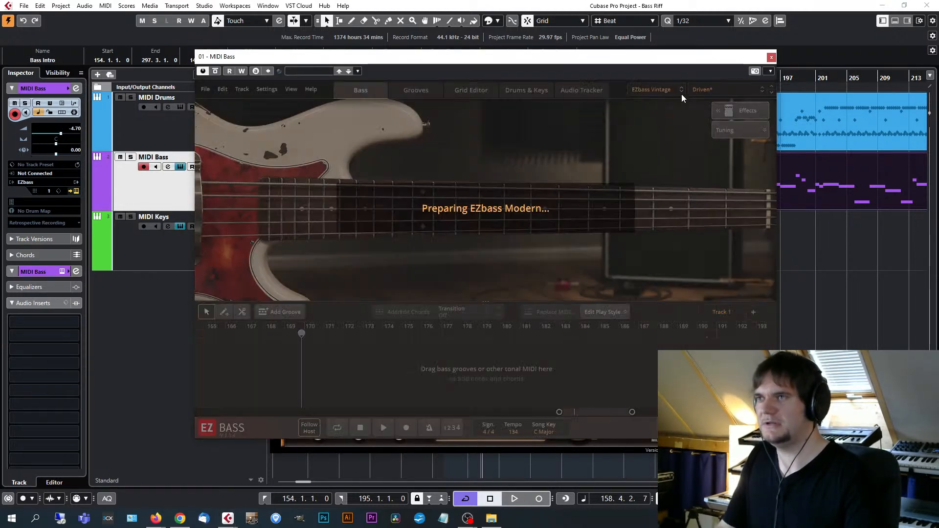
{"action": "left_click", "coordinate": [725, 90]}
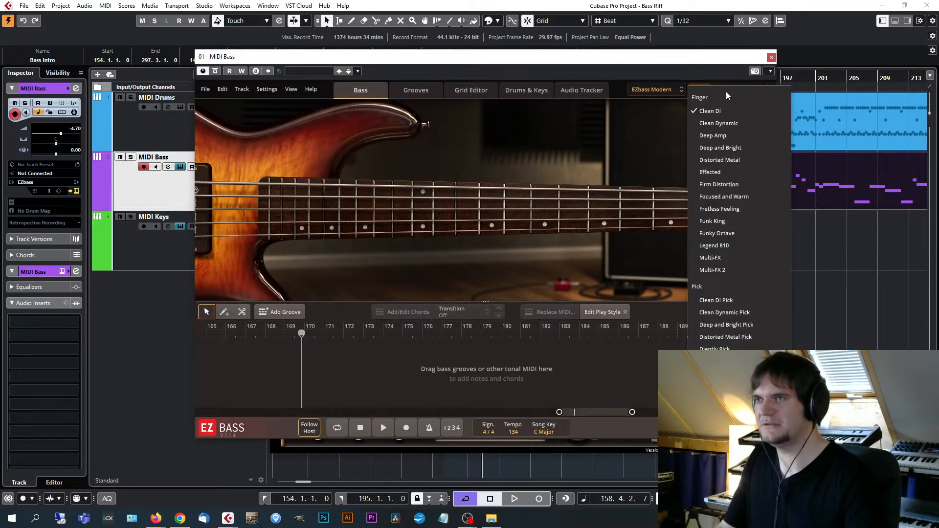
{"action": "left_click", "coordinate": [723, 300]}
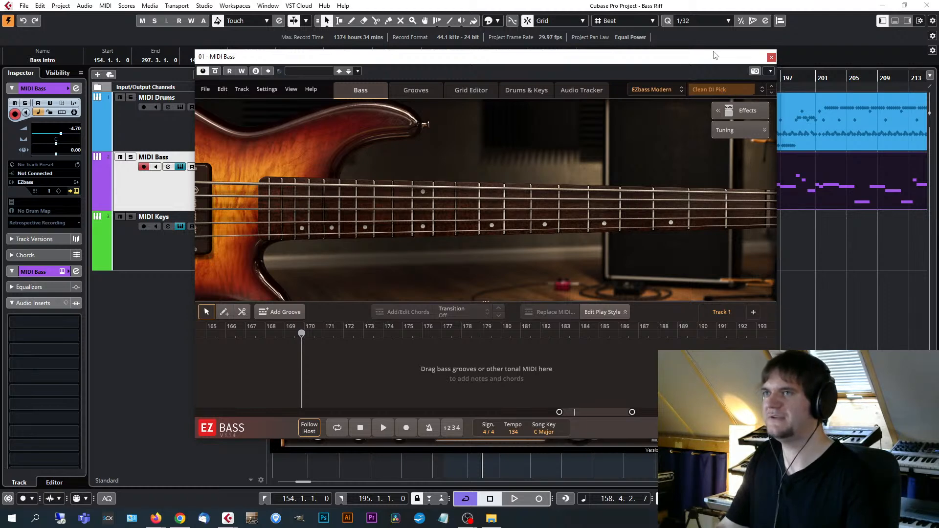
{"action": "left_click_drag", "start_coordinate": [716, 56], "coordinate": [692, 59]}
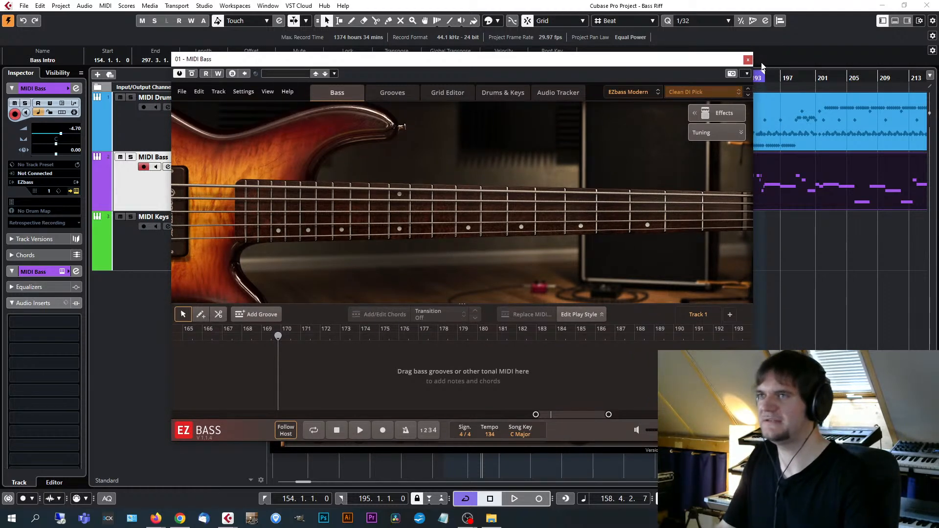
{"action": "left_click", "coordinate": [747, 60]}
Play the looped section from its start to hear the bass sound, and return the playhead to bar 154.
{"action": "left_click", "coordinate": [740, 187]}
{"action": "key", "text": "KP_1"}
{"action": "left_click_drag", "start_coordinate": [599, 127], "coordinate": [615, 117]}
{"action": "key", "text": "space"}
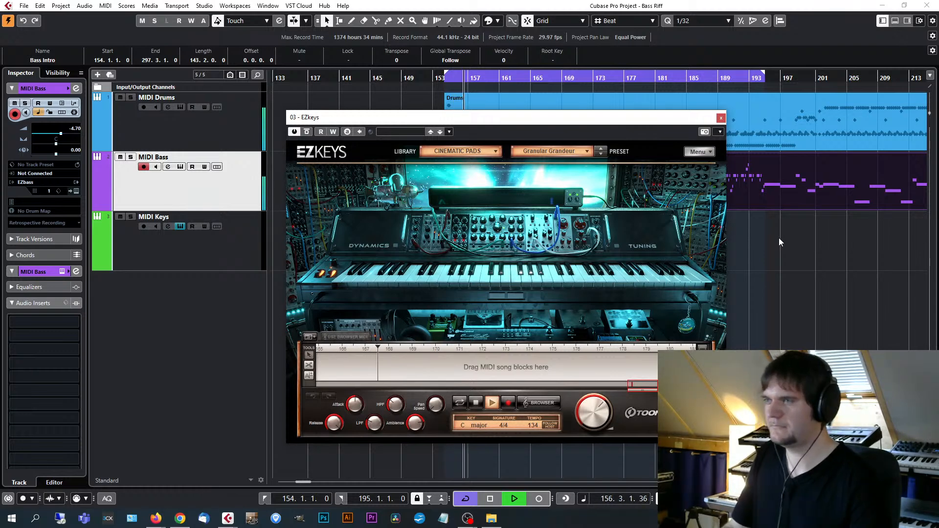
{"action": "key", "text": "space"}
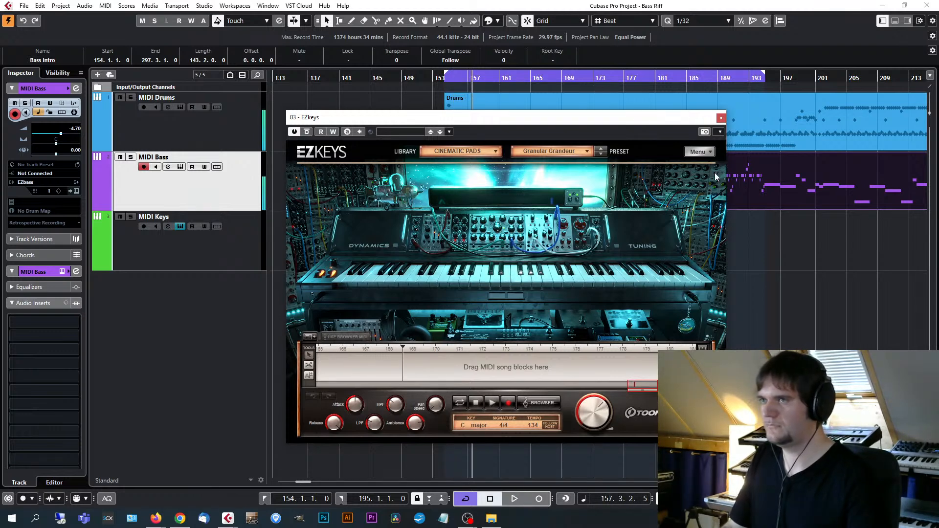
{"action": "key", "text": "KP_0"}
Select the MIDI Keys track and check the Release, Attack and Ambience controls of the Granular Grandeur preset.
{"action": "left_click", "coordinate": [222, 253]}
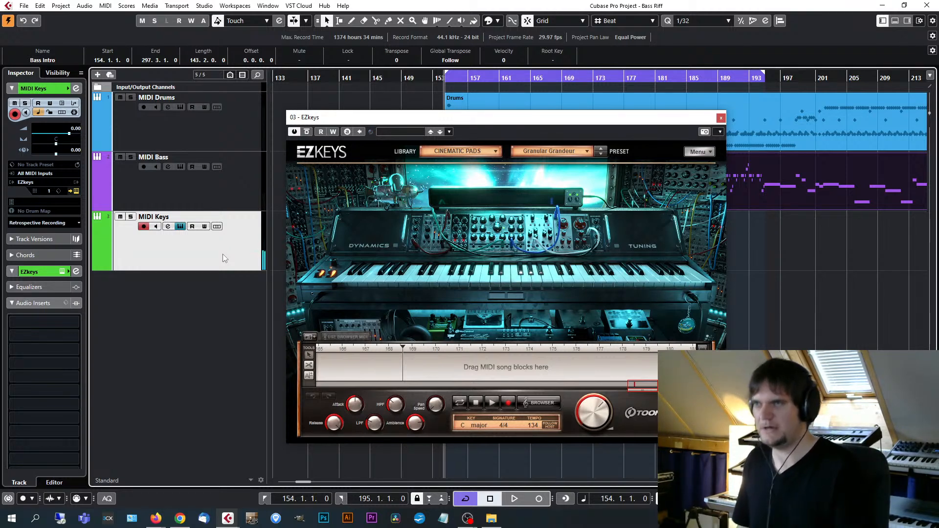
{"action": "left_click", "coordinate": [332, 425]}
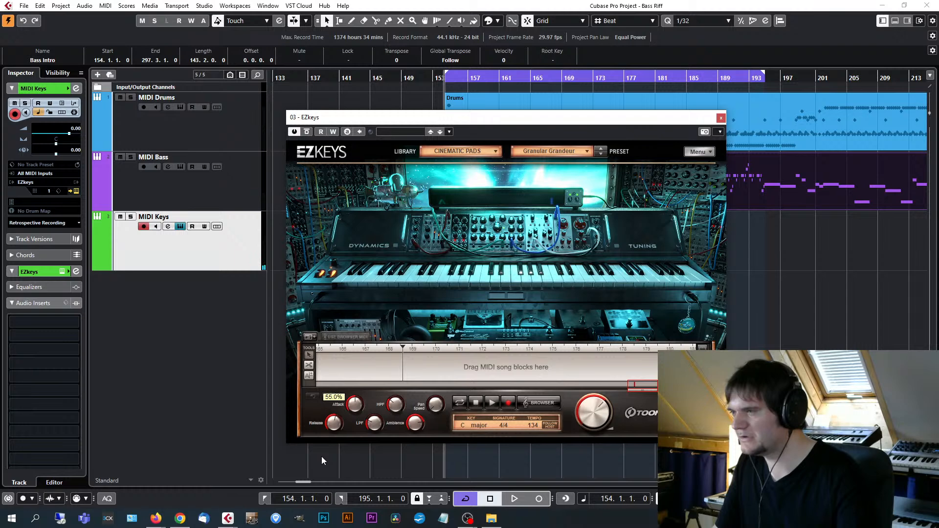
{"action": "left_click", "coordinate": [355, 409]}
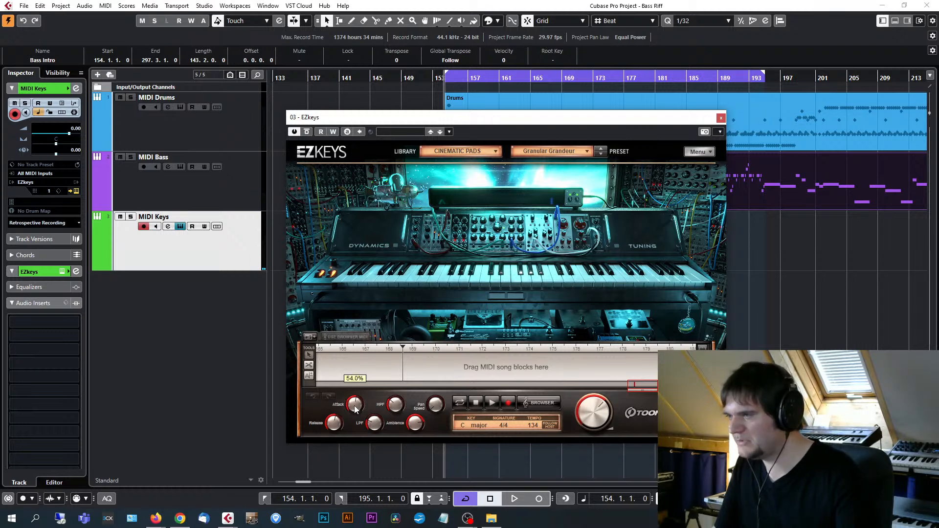
{"action": "left_click", "coordinate": [416, 424]}
{"action": "left_click", "coordinate": [335, 424]}
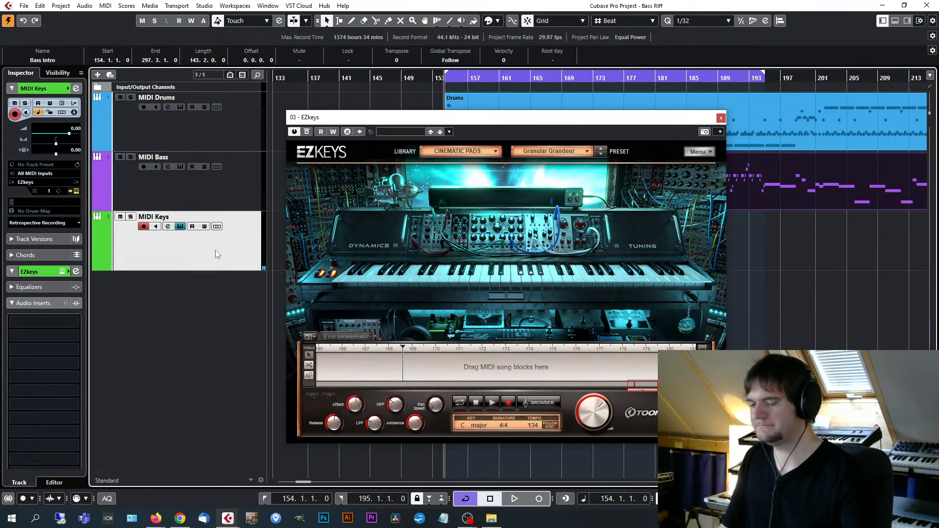
Record a Granular Grandeur pad performance on the MIDI Keys track over the looped section from bar 154 to 195.
{"action": "left_click_drag", "start_coordinate": [421, 117], "coordinate": [513, 101]}
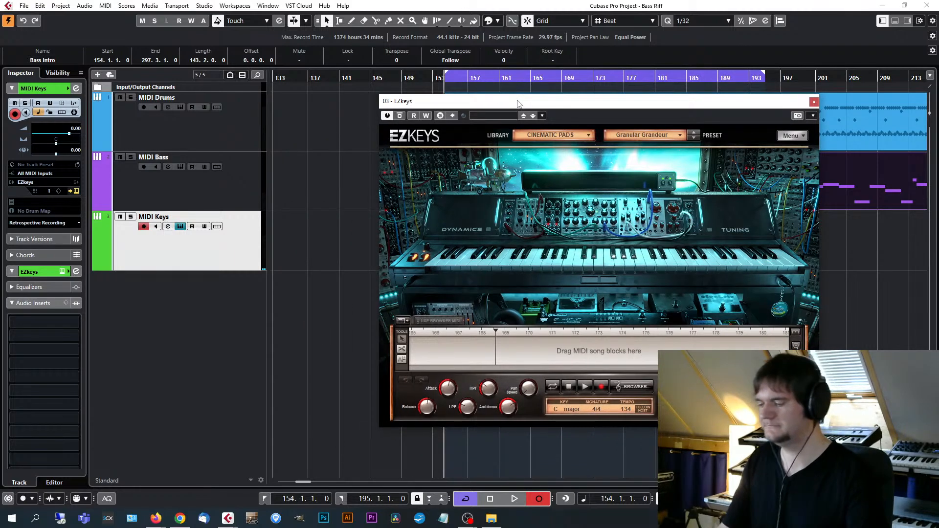
{"action": "key", "text": "space"}
{"action": "left_click_drag", "start_coordinate": [519, 103], "coordinate": [464, 100]}
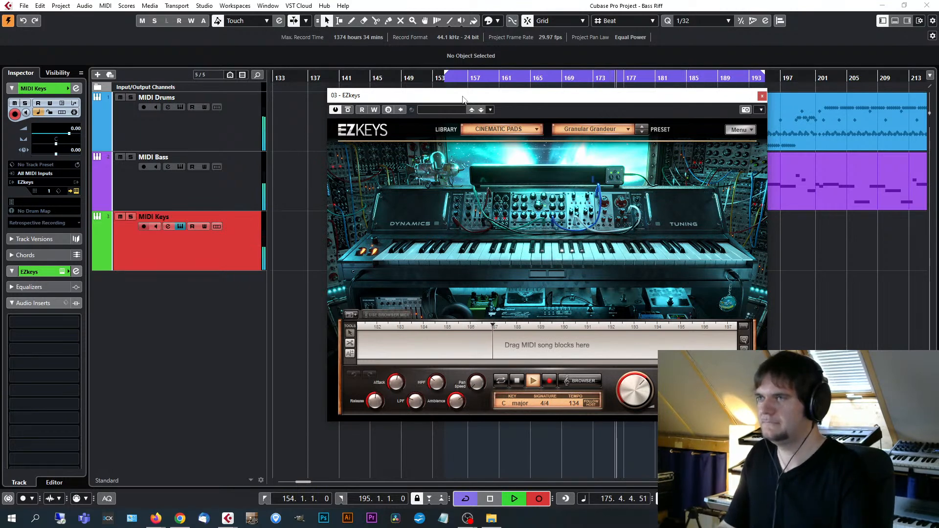
{"action": "key", "text": "space"}
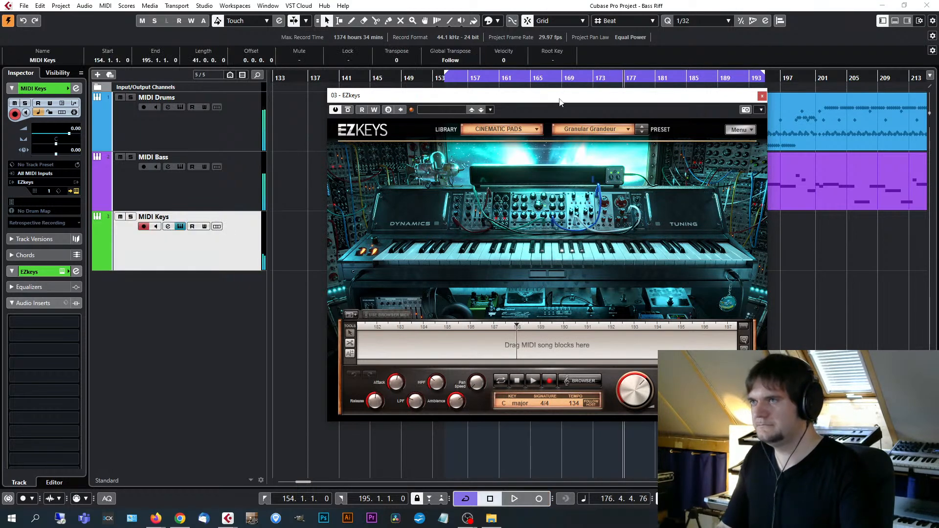
Close the EZkeys window, examine the recorded MIDI Keys part in the Key Editor around bars 159 and 163, and close the editor.
{"action": "left_click_drag", "start_coordinate": [559, 103], "coordinate": [367, 100]}
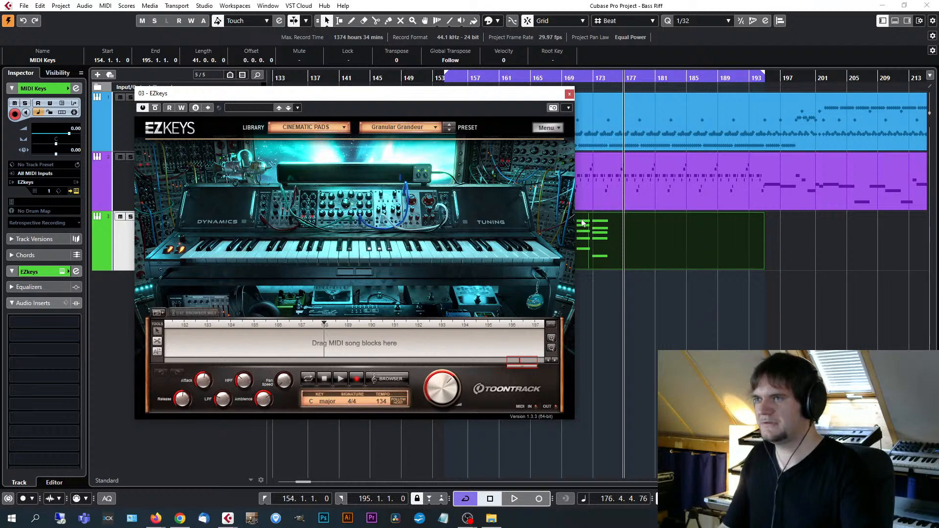
{"action": "left_click", "coordinate": [570, 95]}
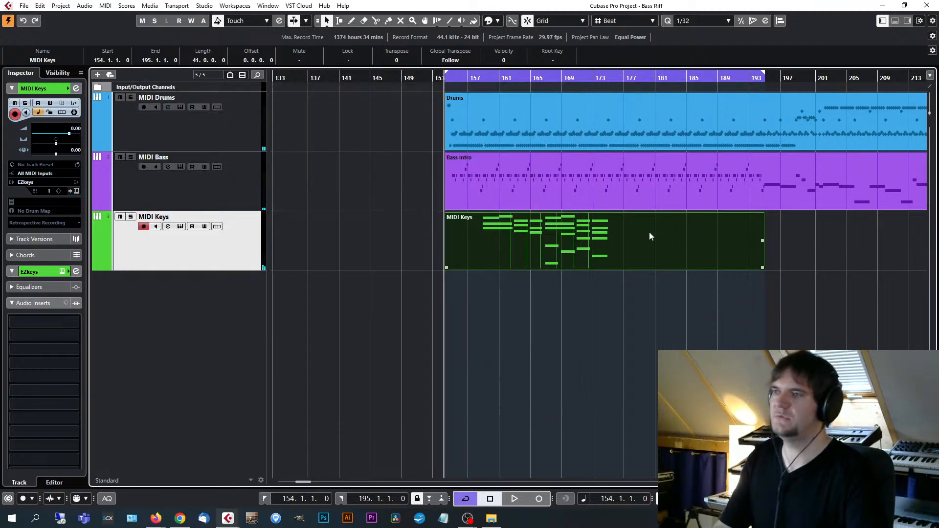
{"action": "double_click", "coordinate": [526, 245]}
{"action": "left_click", "coordinate": [375, 62]}
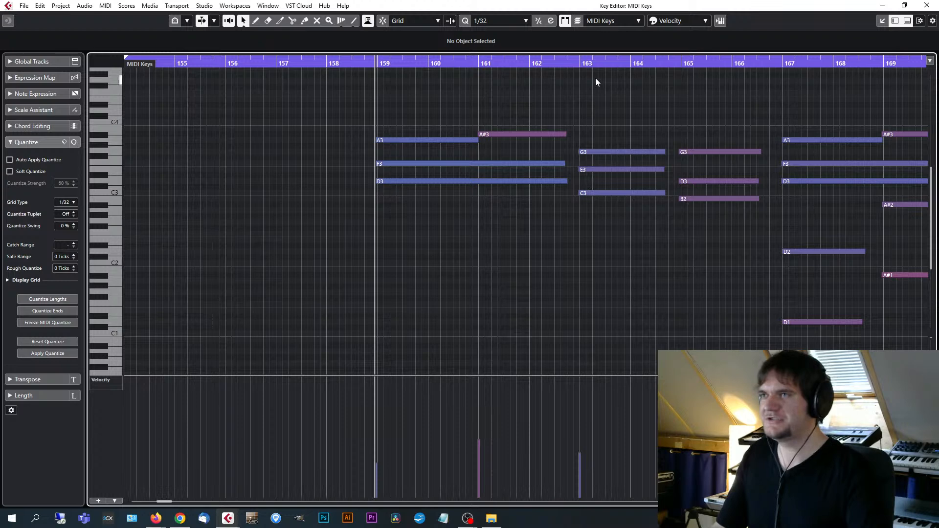
{"action": "left_click", "coordinate": [579, 62]}
{"action": "key", "text": "g"}
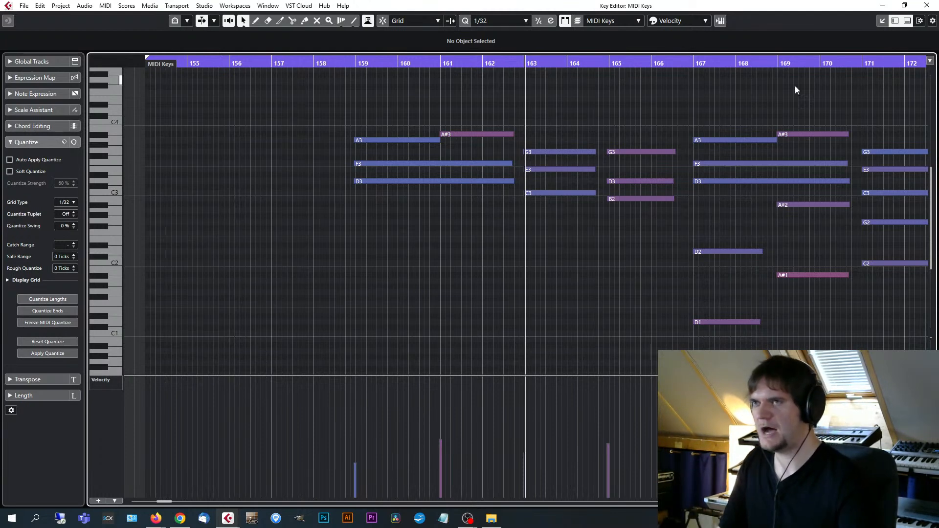
{"action": "left_click", "coordinate": [925, 5]}
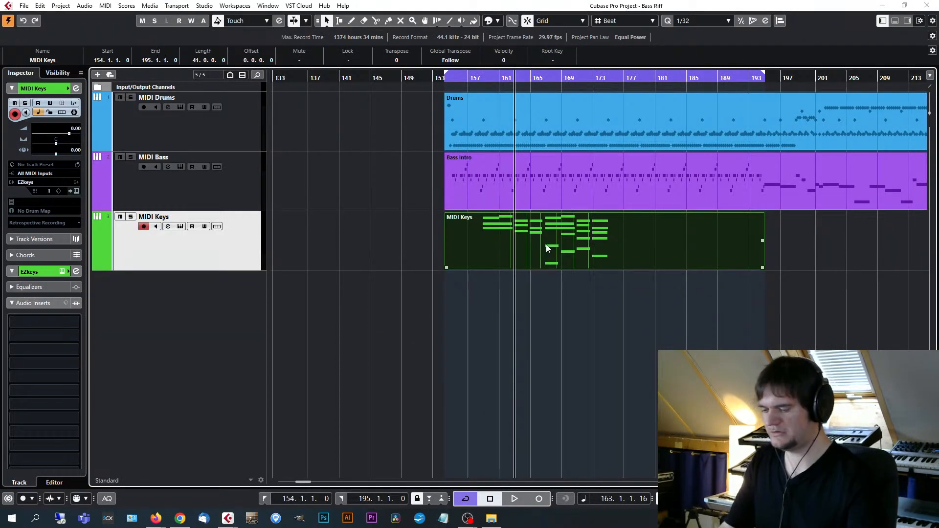
Play the arrangement from just before the first recorded pad chord to hear the keys with the drums and bass, and stop playback.
{"action": "left_click", "coordinate": [482, 79]}
{"action": "key", "text": "space"}
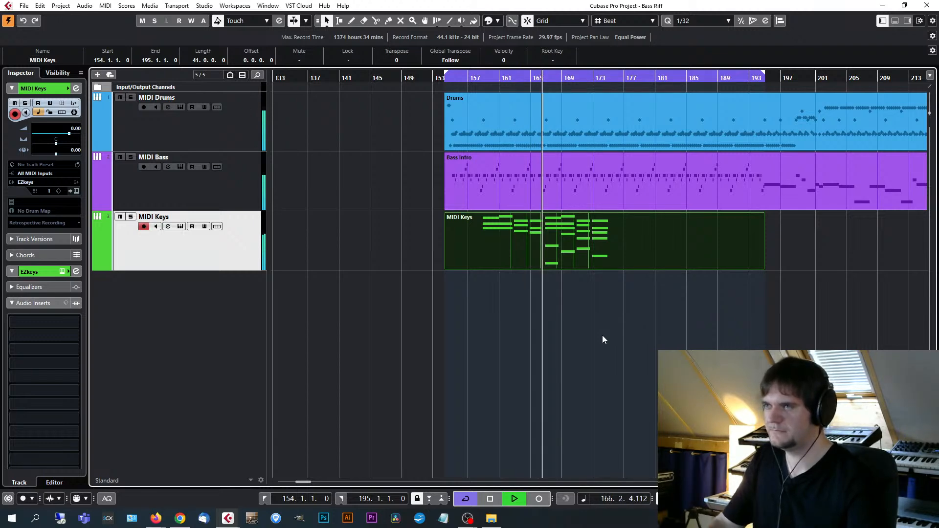
{"action": "key", "text": "space"}
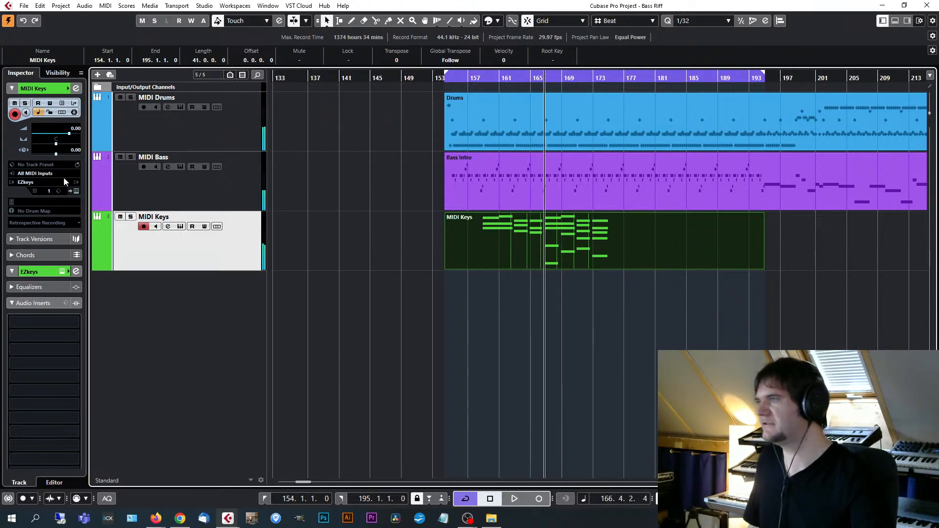
Reopen EZkeys for the MIDI Keys track and load the Calm Chaos preset from the Strings category.
{"action": "left_click", "coordinate": [76, 191]}
{"action": "left_click_drag", "start_coordinate": [397, 101], "coordinate": [536, 97]}
{"action": "left_click", "coordinate": [566, 127]}
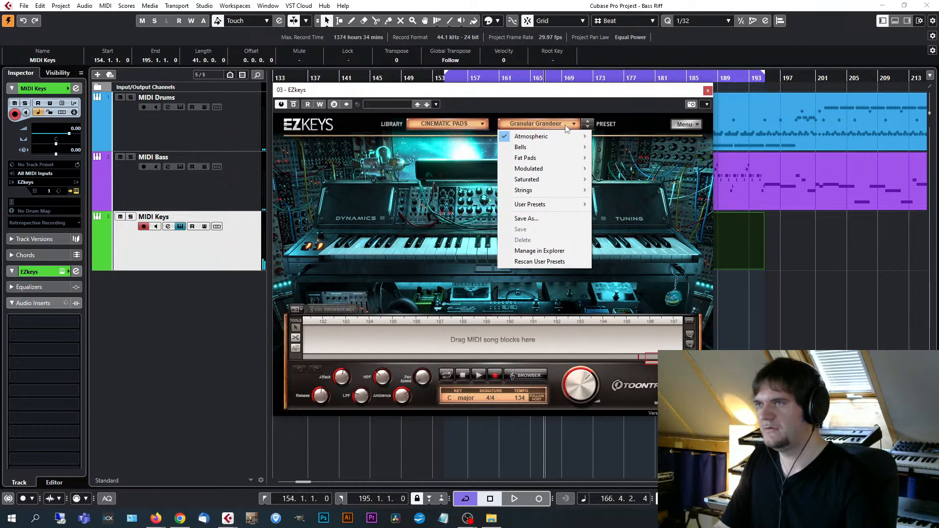
{"action": "mouse_move", "coordinate": [555, 147]}
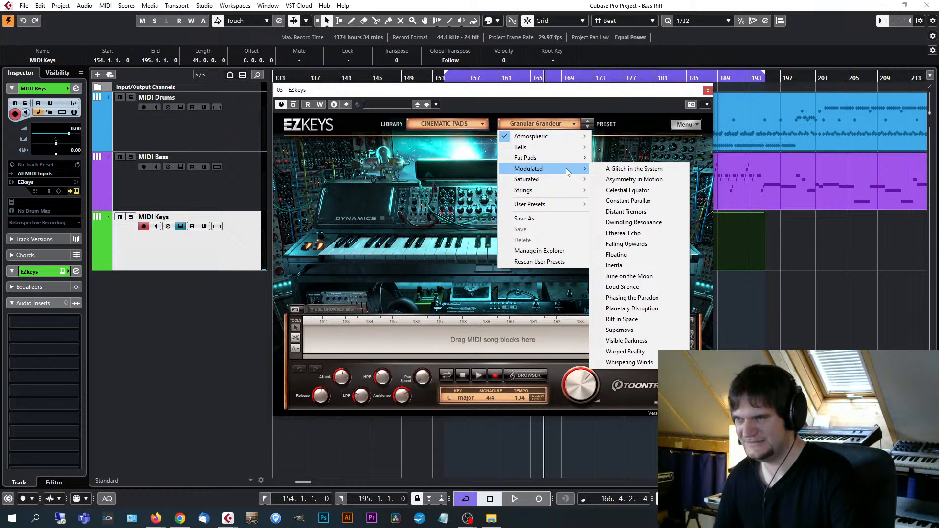
{"action": "mouse_move", "coordinate": [558, 192]}
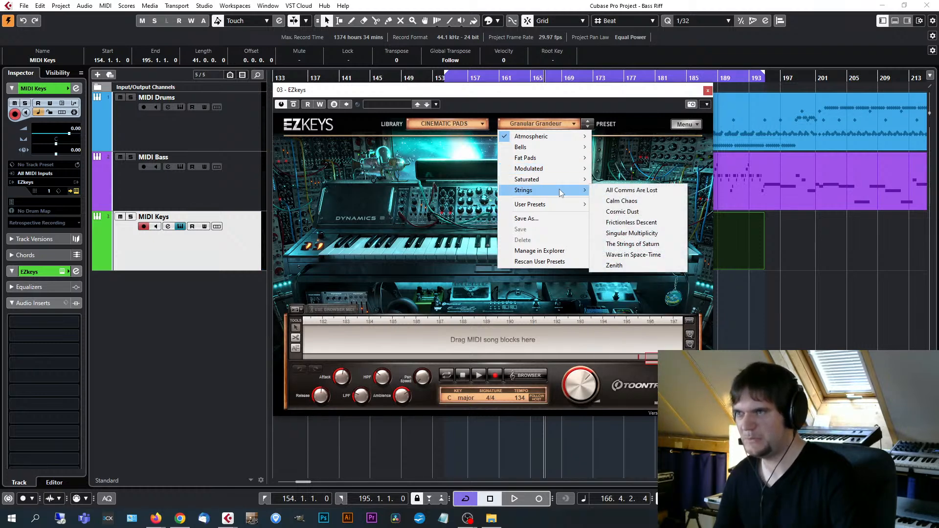
{"action": "left_click", "coordinate": [647, 204]}
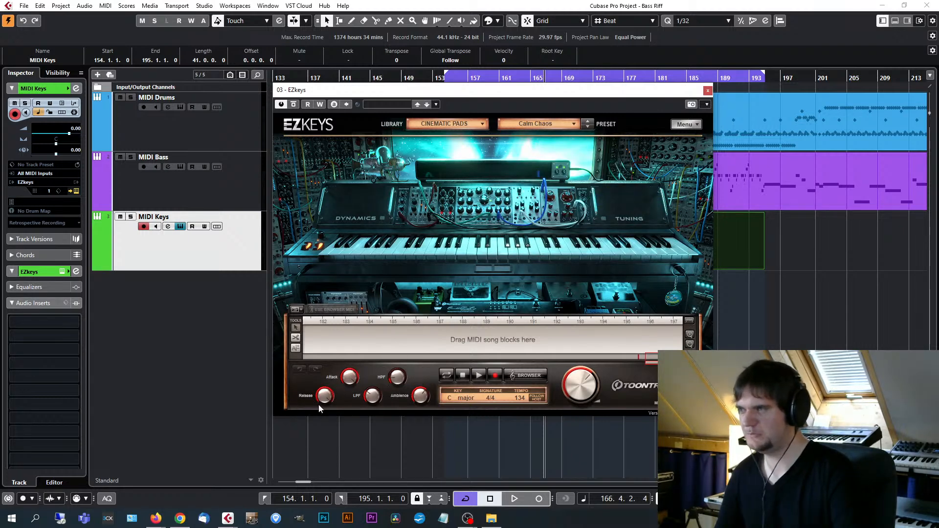
{"action": "left_click_drag", "start_coordinate": [324, 402], "coordinate": [318, 424]}
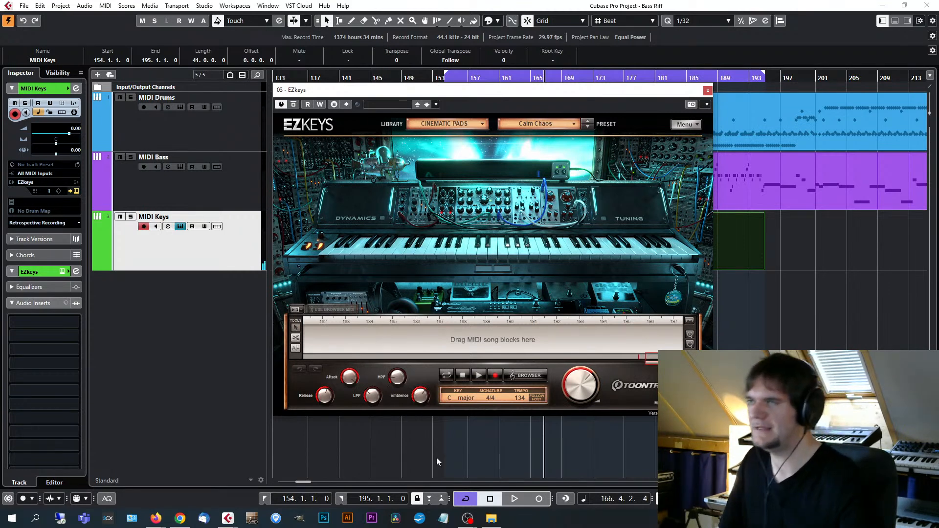
Play the project from about bar 158 and lower the MIDI Keys track volume to -4.34 during playback.
{"action": "left_click_drag", "start_coordinate": [535, 93], "coordinate": [775, 92]}
{"action": "left_click", "coordinate": [480, 77]}
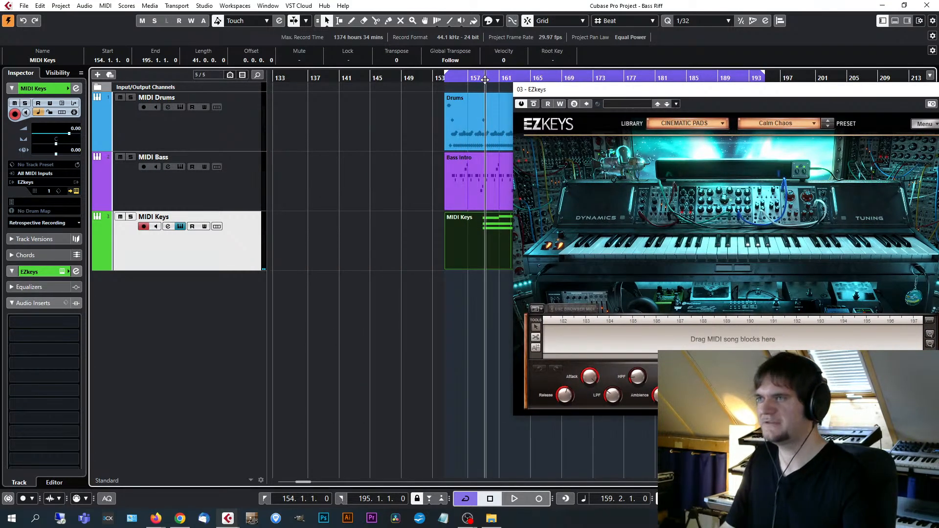
{"action": "key", "text": "space"}
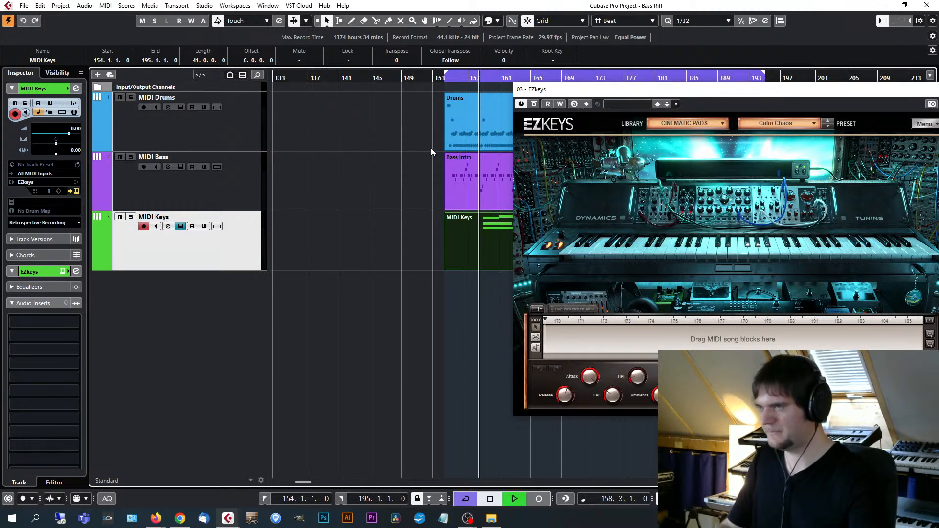
{"action": "left_click_drag", "start_coordinate": [587, 89], "coordinate": [472, 85]}
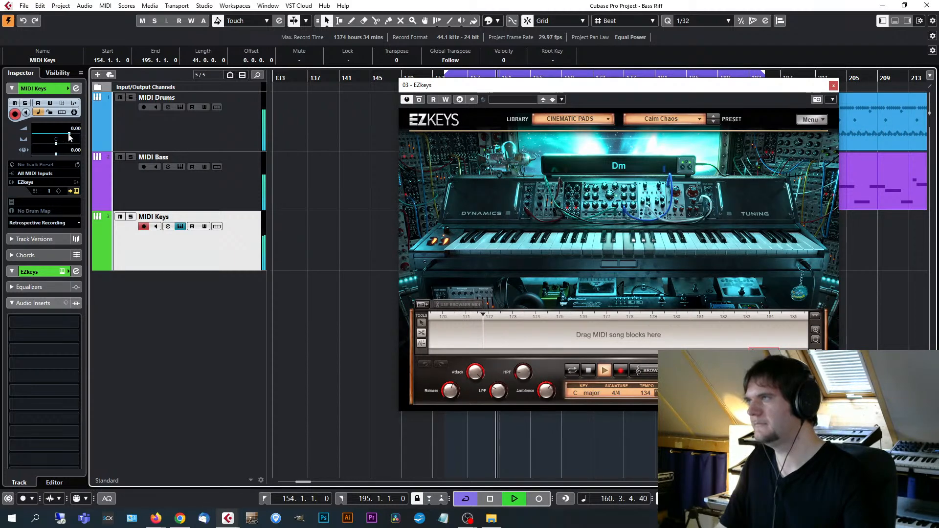
{"action": "left_click_drag", "start_coordinate": [69, 133], "coordinate": [61, 137]}
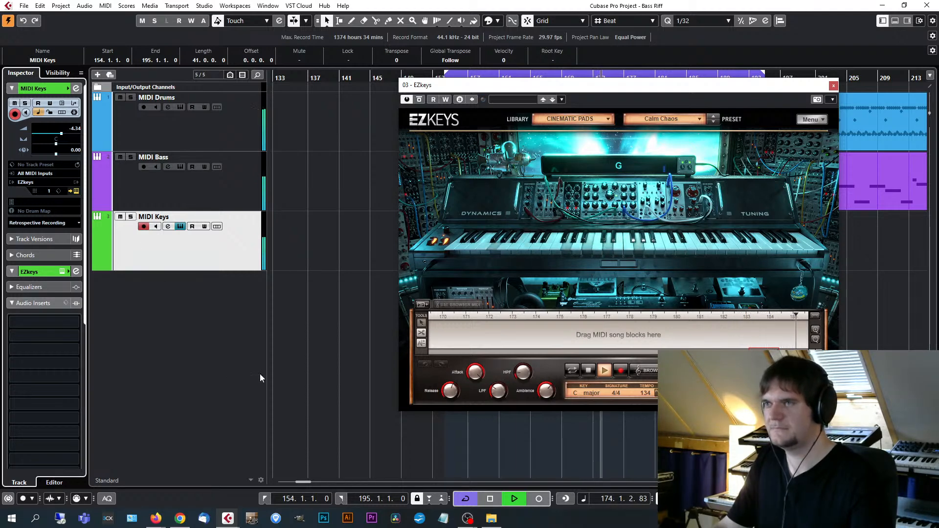
{"action": "key", "text": "space"}
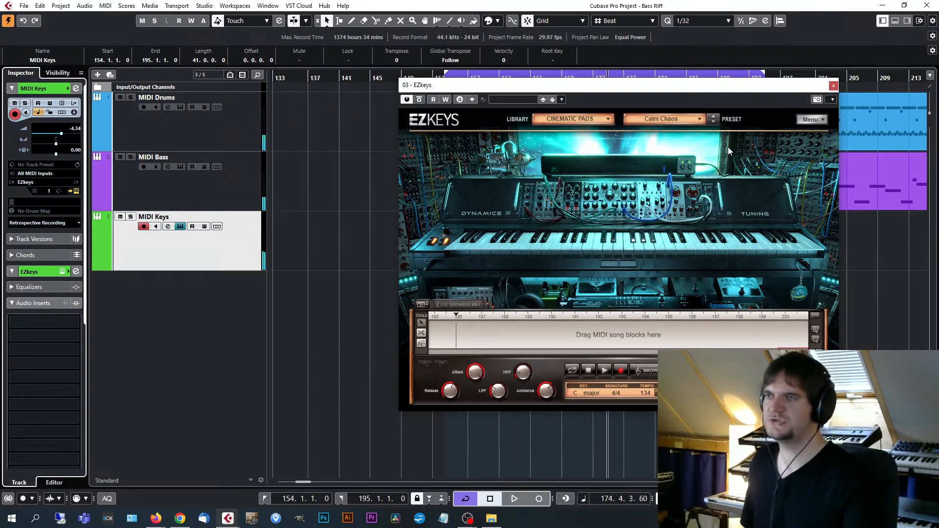
Look through the available EZkeys libraries and the Strings presets of Cinematic Pads, keeping the current selection.
{"action": "left_click_drag", "start_coordinate": [692, 87], "coordinate": [611, 80]}
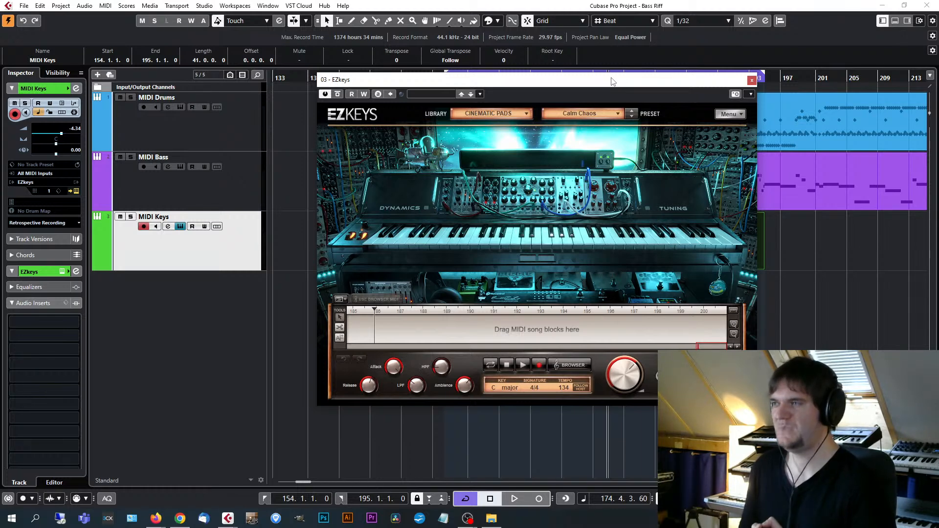
{"action": "left_click", "coordinate": [524, 113]}
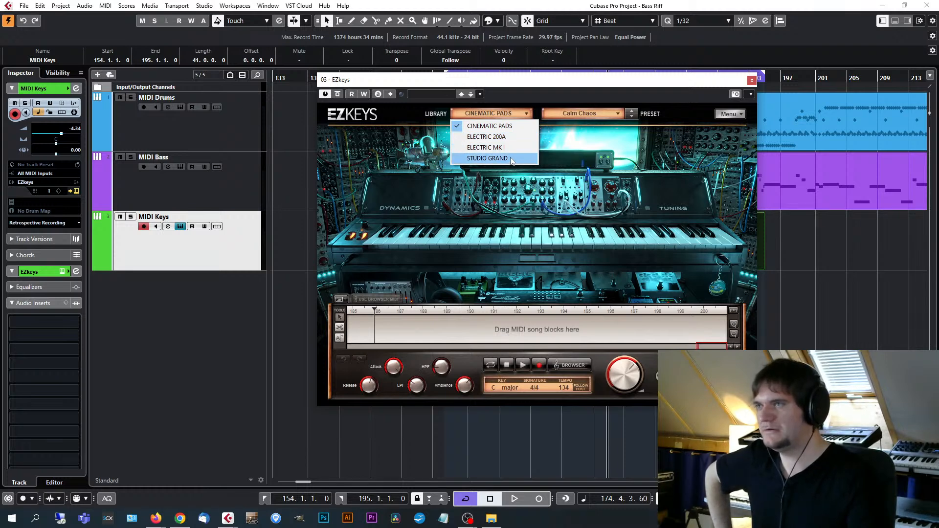
{"action": "left_click", "coordinate": [589, 108]}
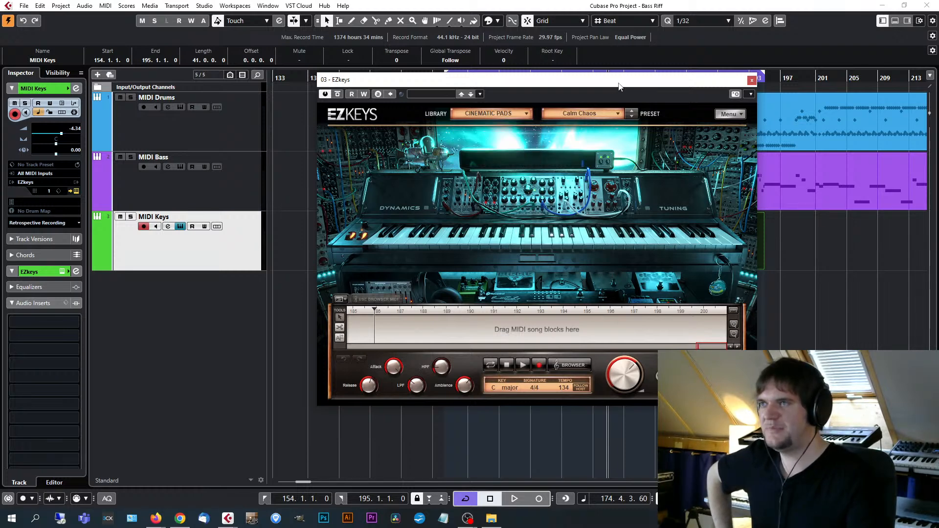
{"action": "left_click", "coordinate": [619, 113]}
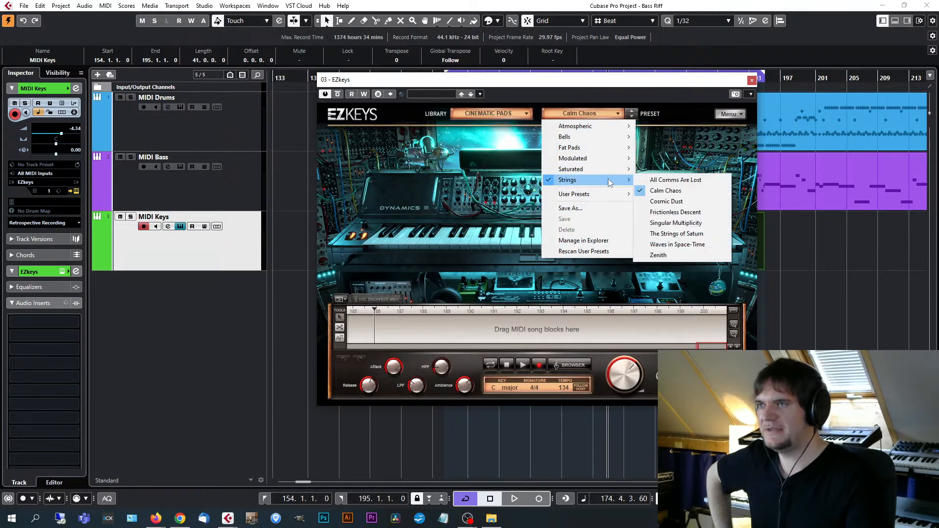
{"action": "left_click", "coordinate": [656, 82]}
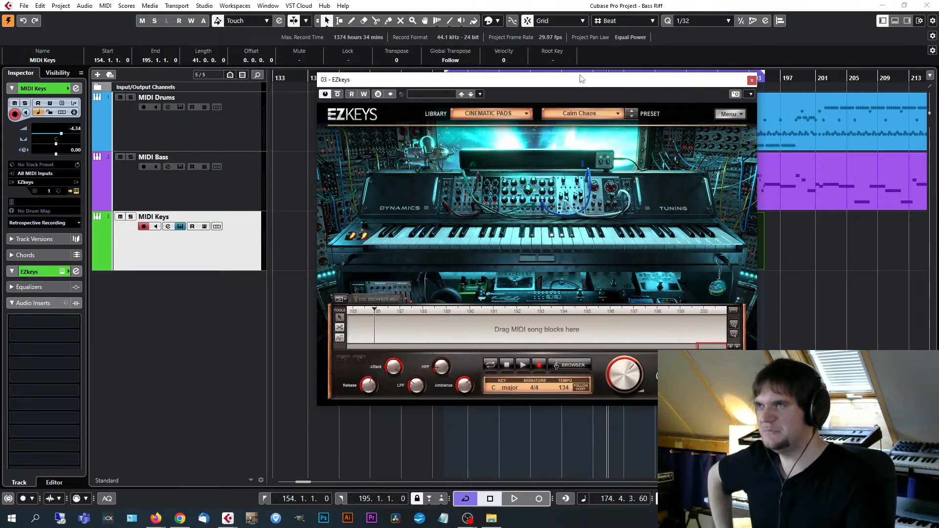
Try to bring the MIDI Keys part into the EZkeys song track, and cancel the Import MIDI File dialog.
{"action": "left_click_drag", "start_coordinate": [520, 84], "coordinate": [703, 91]}
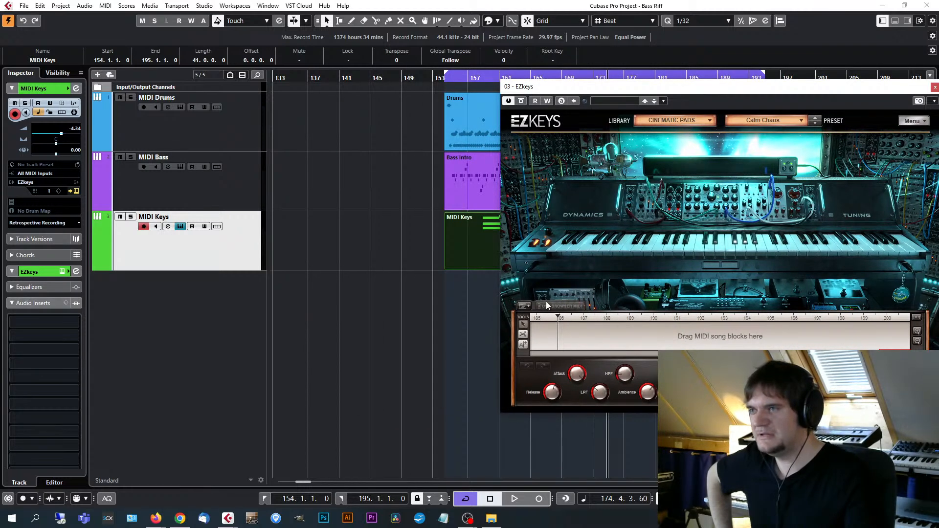
{"action": "left_click_drag", "start_coordinate": [518, 271], "coordinate": [696, 337]}
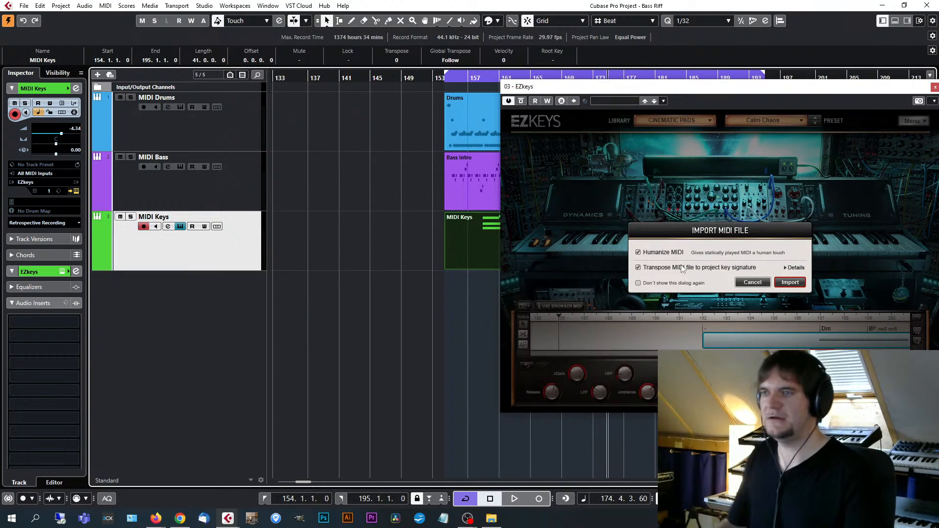
{"action": "left_click", "coordinate": [753, 282]}
Set the EZkeys project key to D / Bm and review the other available keys.
{"action": "left_click_drag", "start_coordinate": [772, 86], "coordinate": [606, 82]}
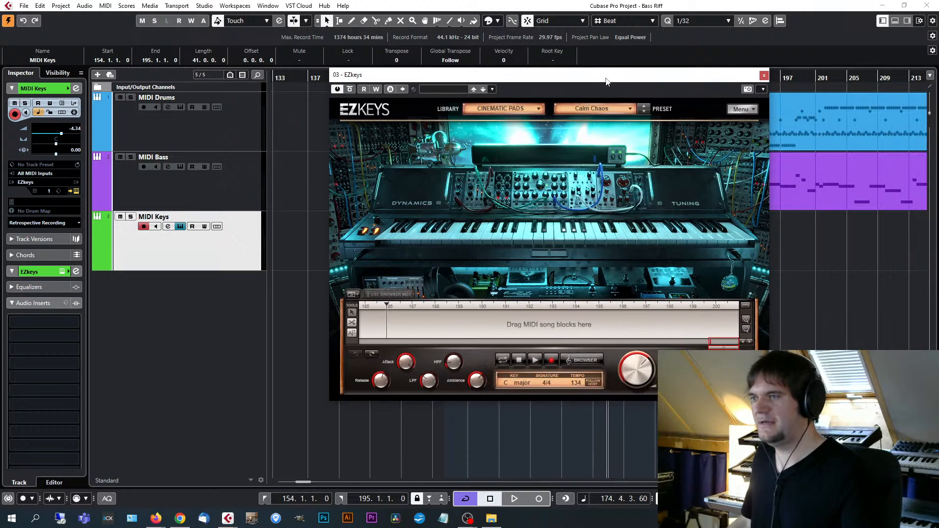
{"action": "left_click", "coordinate": [507, 383]}
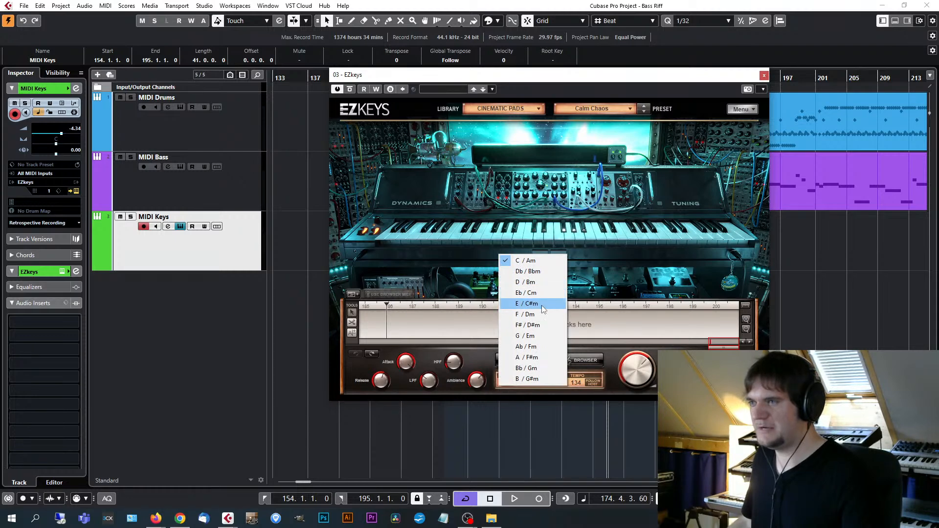
{"action": "left_click", "coordinate": [528, 282]}
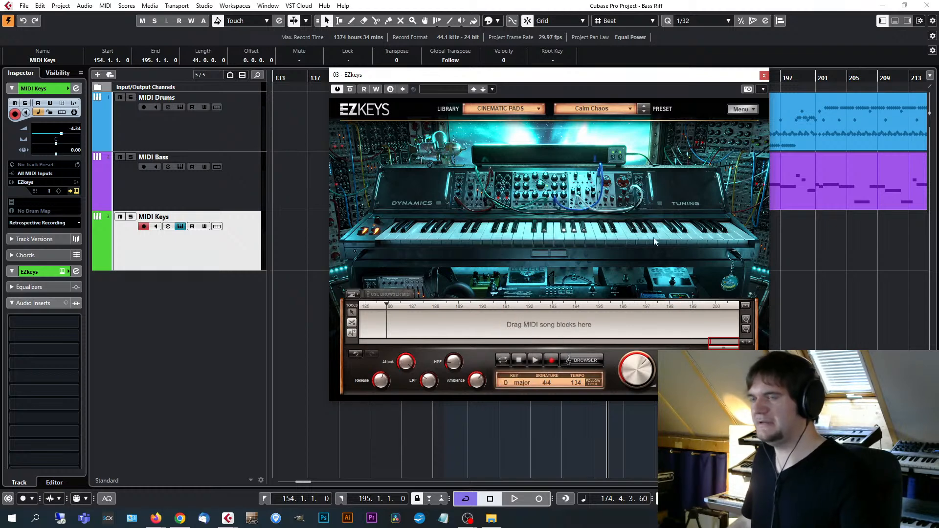
{"action": "left_click_drag", "start_coordinate": [653, 84], "coordinate": [671, 86]}
{"action": "left_click", "coordinate": [527, 372]}
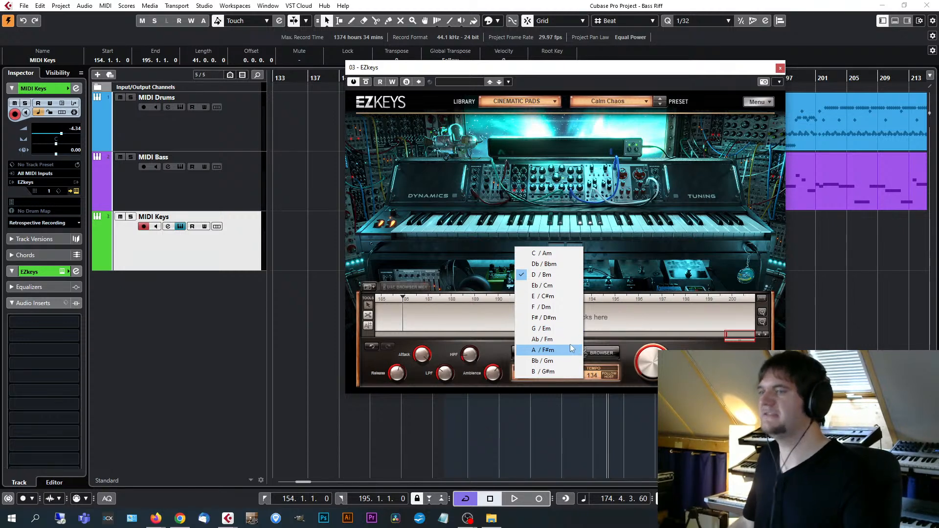
{"action": "left_click", "coordinate": [695, 363]}
{"action": "left_click_drag", "start_coordinate": [676, 74], "coordinate": [615, 62]}
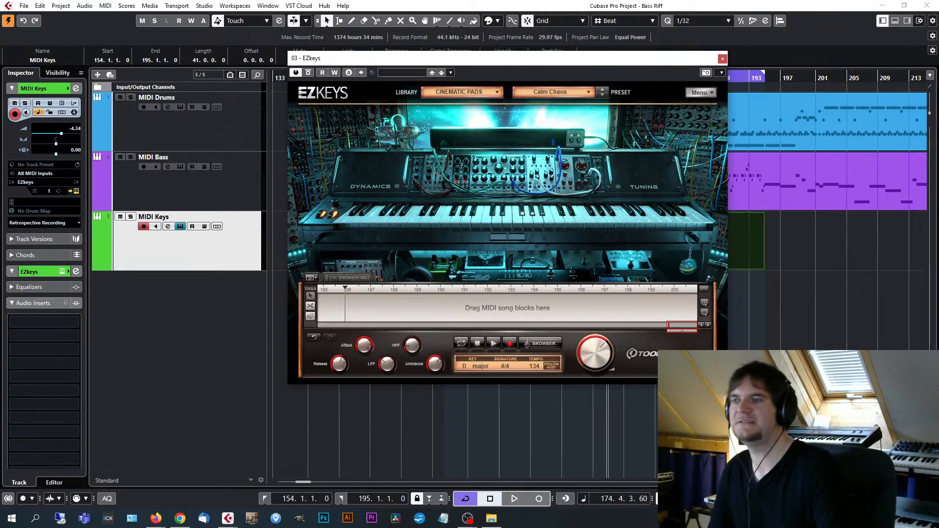
{"action": "left_click_drag", "start_coordinate": [609, 59], "coordinate": [625, 57]}
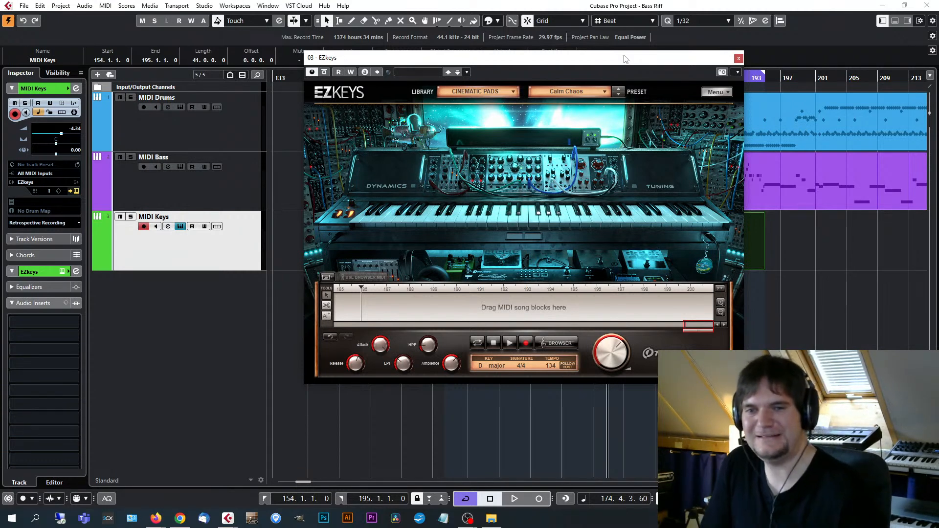
{"action": "left_click_drag", "start_coordinate": [675, 57], "coordinate": [638, 66]}
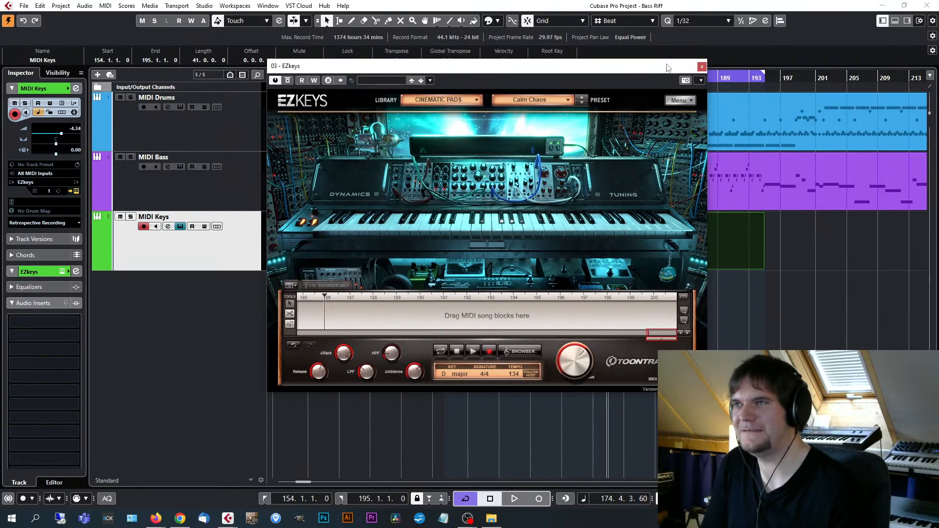
Close EZkeys, mute the MIDI Bass and MIDI Drums tracks, and solo the MIDI Keys track.
{"action": "left_click", "coordinate": [702, 67]}
{"action": "key", "text": "g"}
{"action": "key", "text": "g"}
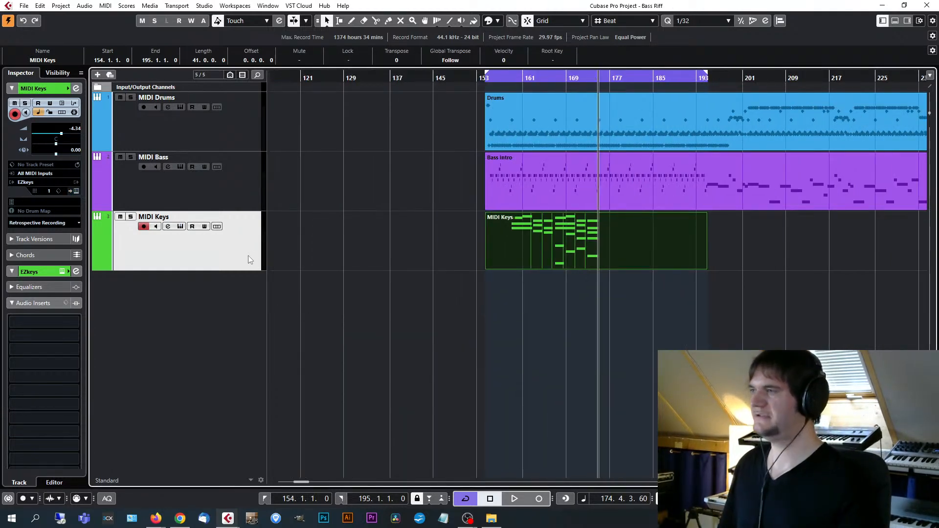
{"action": "left_click", "coordinate": [120, 157]}
{"action": "left_click", "coordinate": [120, 97]}
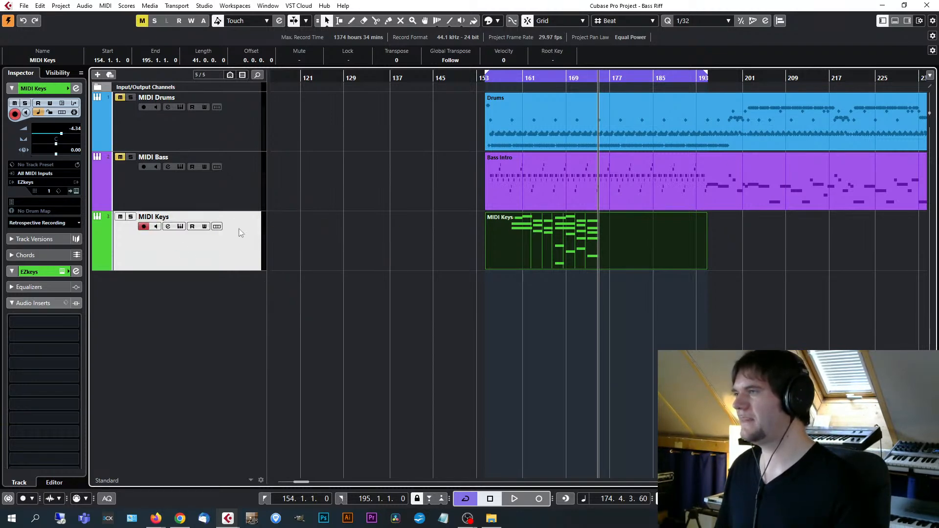
{"action": "left_click", "coordinate": [131, 217]}
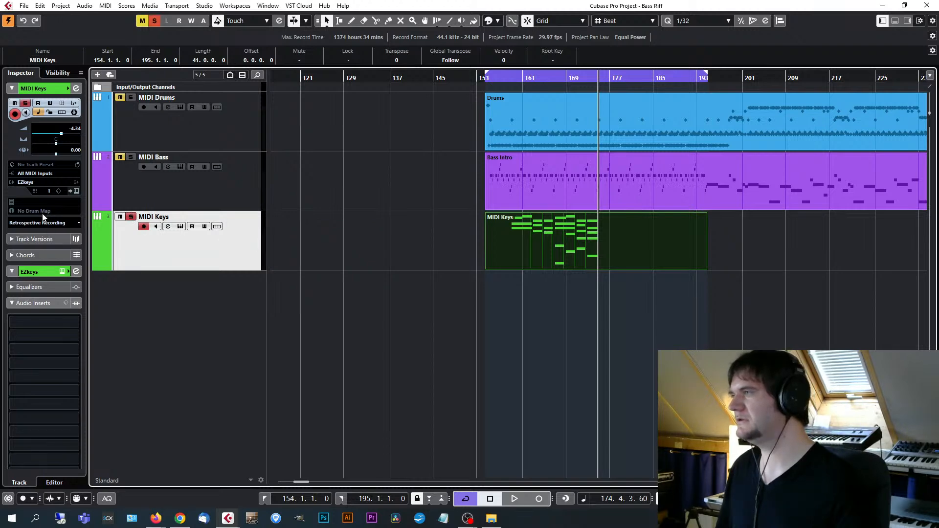
Check the instrument choices for the MIDI Keys track, keep EZkeys, and load its Studio Grand library.
{"action": "left_click", "coordinate": [45, 182]}
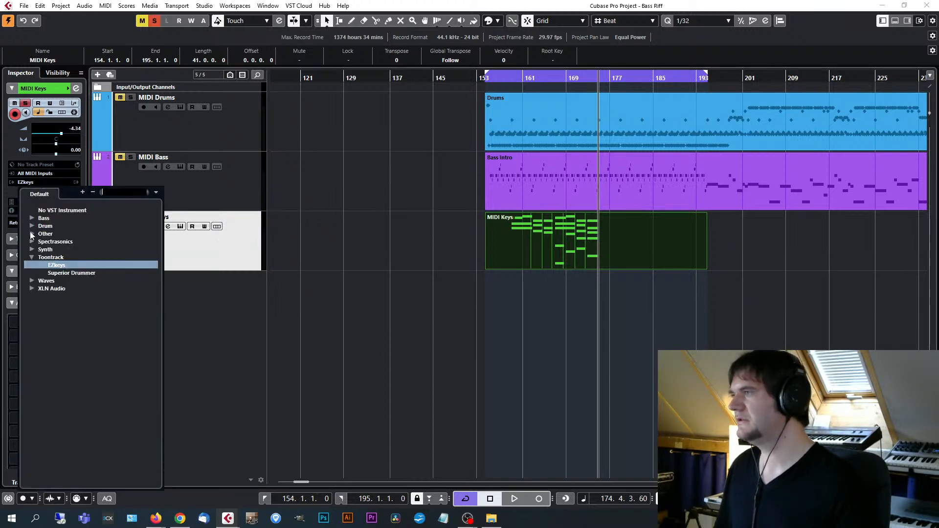
{"action": "left_click", "coordinate": [64, 266]}
{"action": "left_click", "coordinate": [149, 256]}
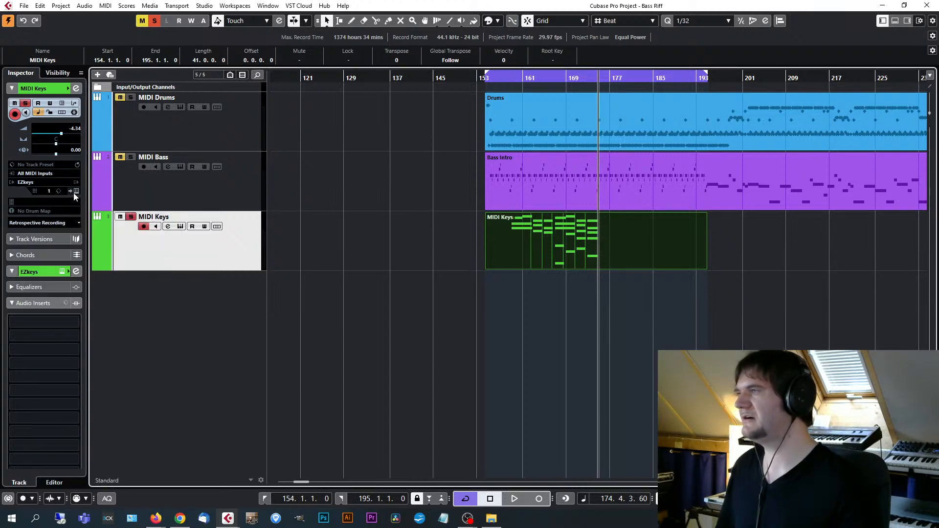
{"action": "left_click", "coordinate": [75, 192]}
{"action": "left_click", "coordinate": [440, 100]}
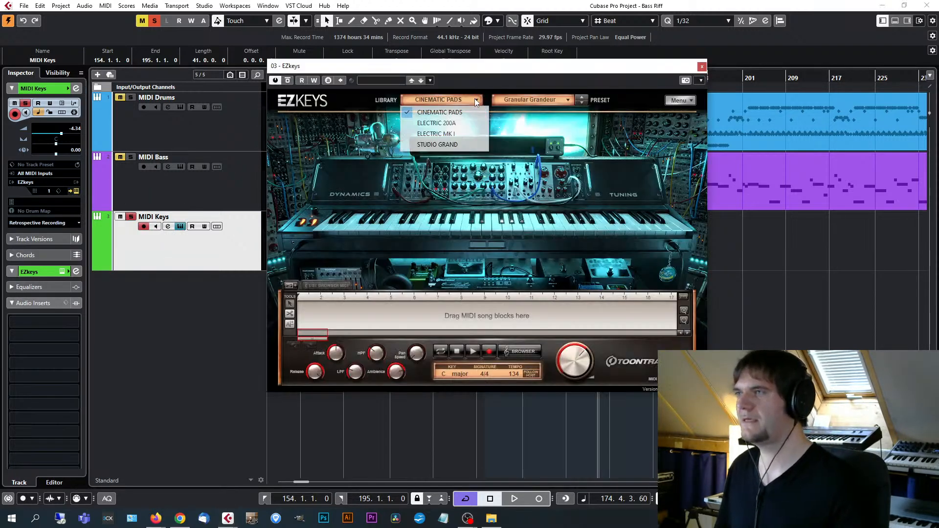
{"action": "left_click", "coordinate": [443, 145]}
{"action": "left_click_drag", "start_coordinate": [533, 64], "coordinate": [654, 79]}
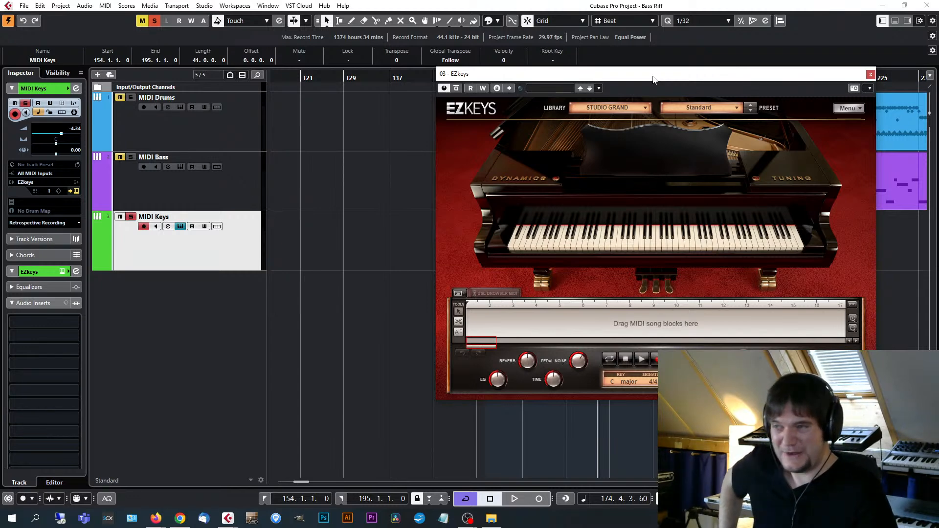
Open Superior Drummer 3 from the MIDI Drums track and show its Grooves browser.
{"action": "left_click", "coordinate": [196, 133]}
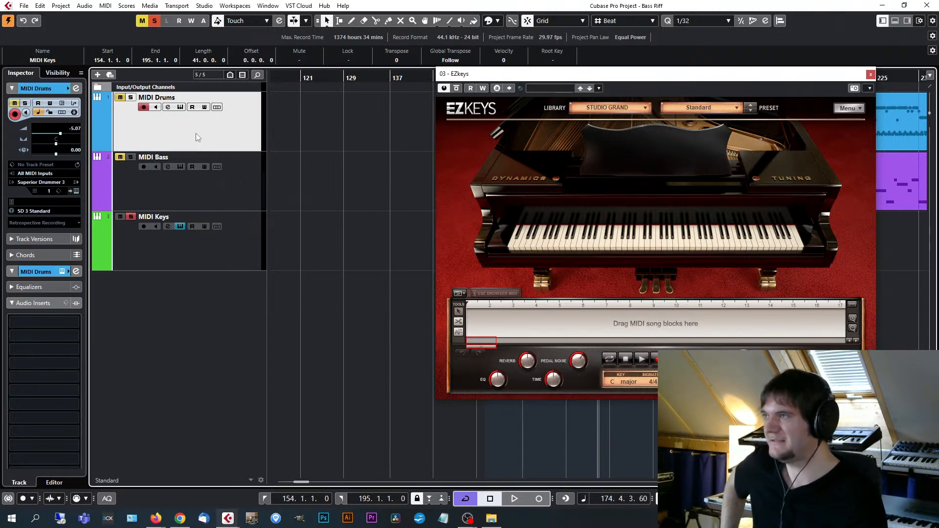
{"action": "left_click", "coordinate": [74, 191]}
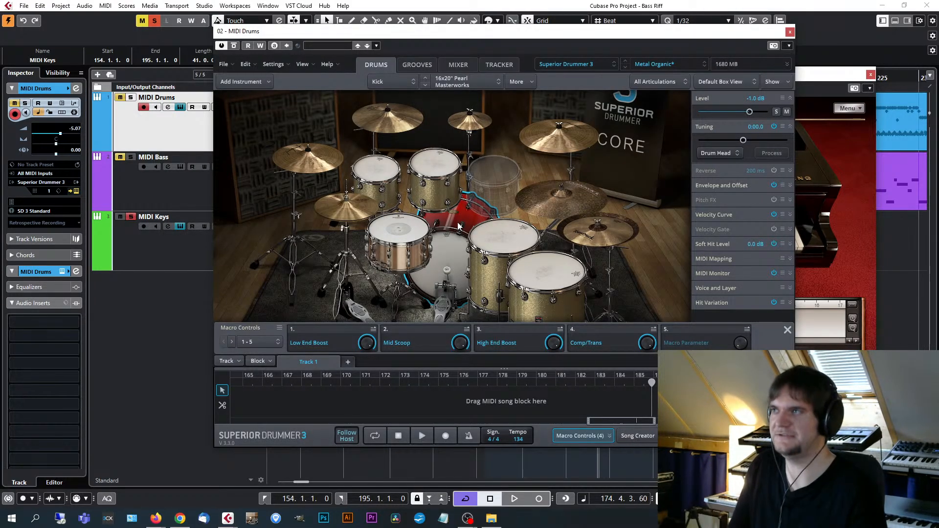
{"action": "left_click", "coordinate": [422, 64]}
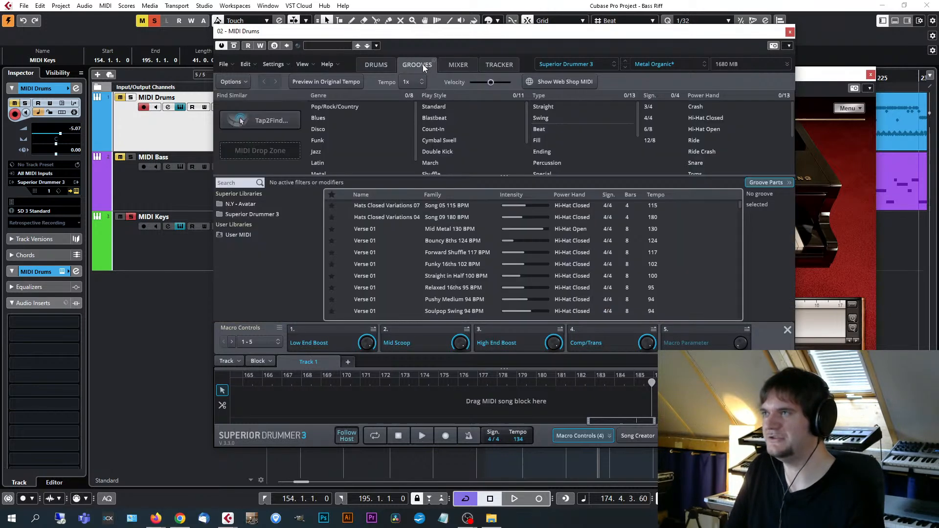
{"action": "left_click_drag", "start_coordinate": [497, 39], "coordinate": [552, 40]}
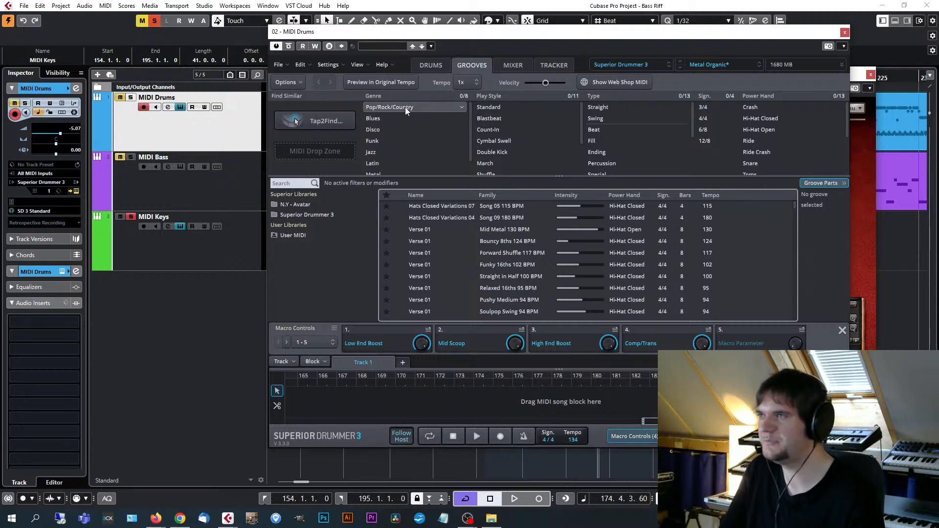
Look through the Superior Drummer 3 groove list, examining the names, families, intensities, power hands and tempos.
{"action": "scroll", "coordinate": [448, 251], "scroll_direction": "down", "scroll_amount": 2}
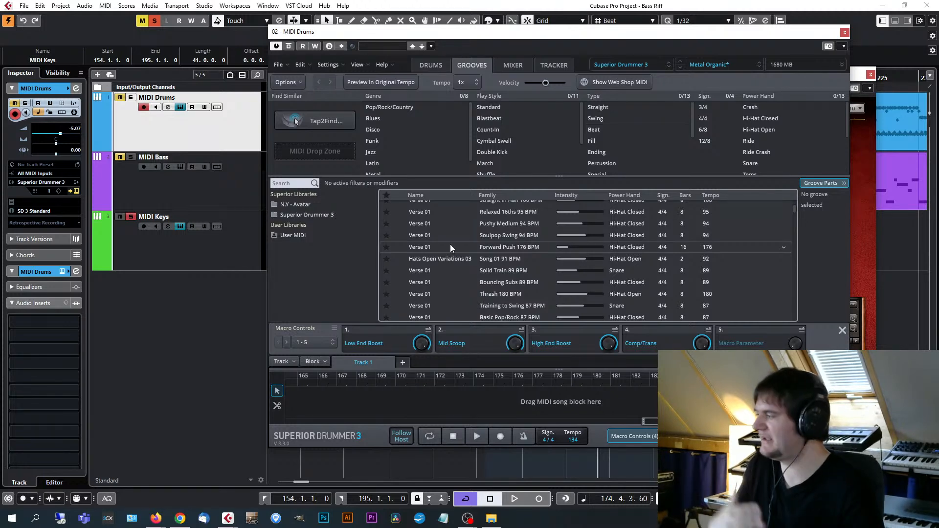
{"action": "scroll", "coordinate": [454, 252], "scroll_direction": "down", "scroll_amount": 6}
{"action": "scroll", "coordinate": [483, 287], "scroll_direction": "down", "scroll_amount": 3}
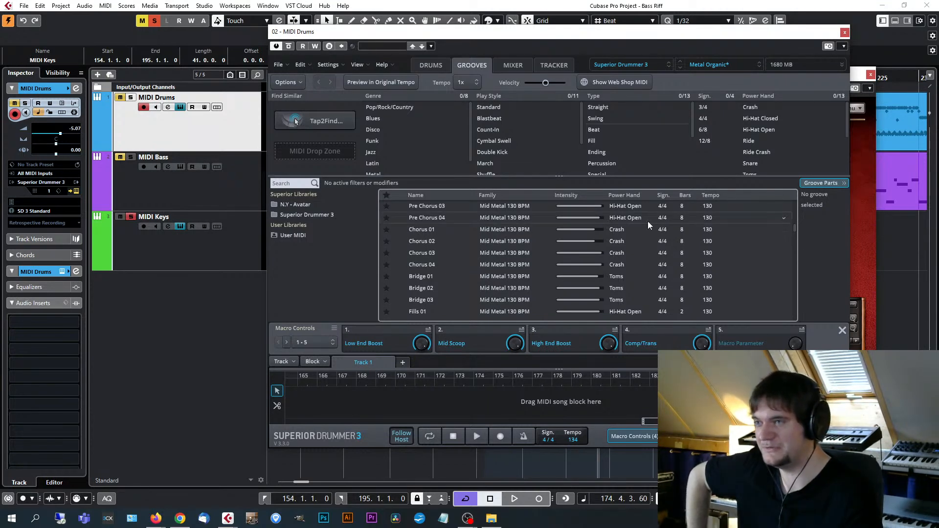
{"action": "scroll", "coordinate": [726, 283], "scroll_direction": "down", "scroll_amount": 8}
{"action": "scroll", "coordinate": [726, 290], "scroll_direction": "down", "scroll_amount": 3}
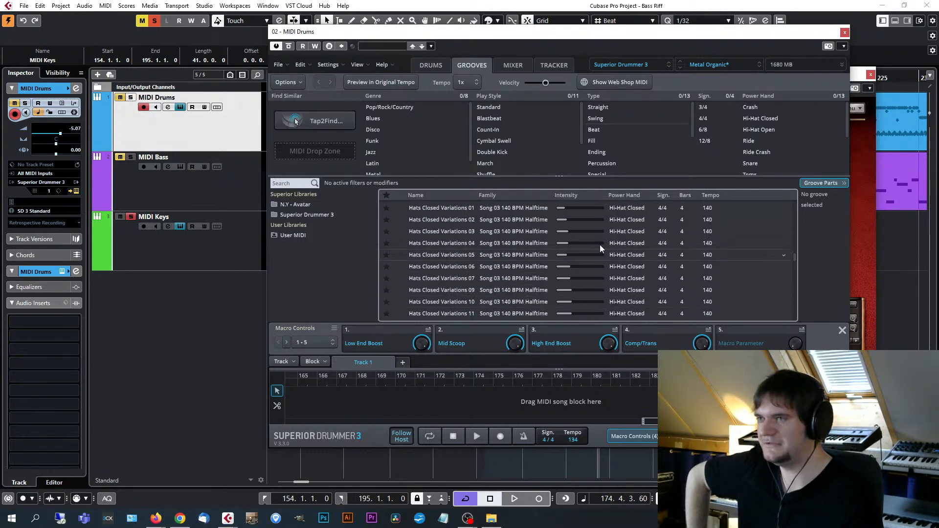
{"action": "scroll", "coordinate": [432, 239], "scroll_direction": "down", "scroll_amount": 6}
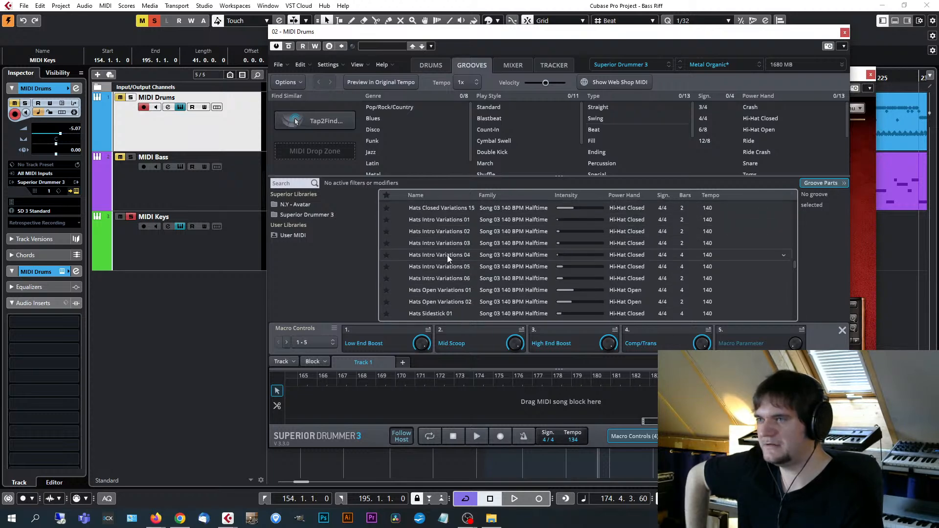
{"action": "scroll", "coordinate": [461, 274], "scroll_direction": "down", "scroll_amount": 15}
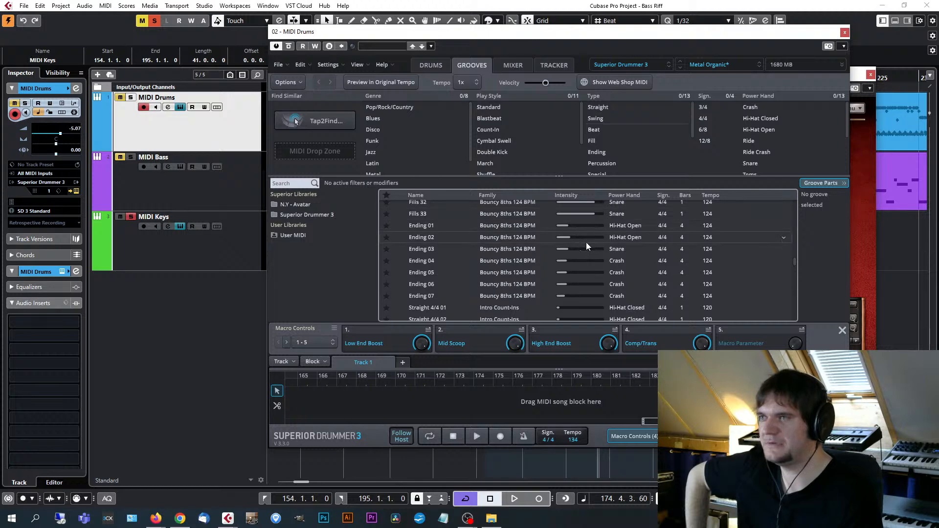
{"action": "scroll", "coordinate": [539, 264], "scroll_direction": "up", "scroll_amount": 1}
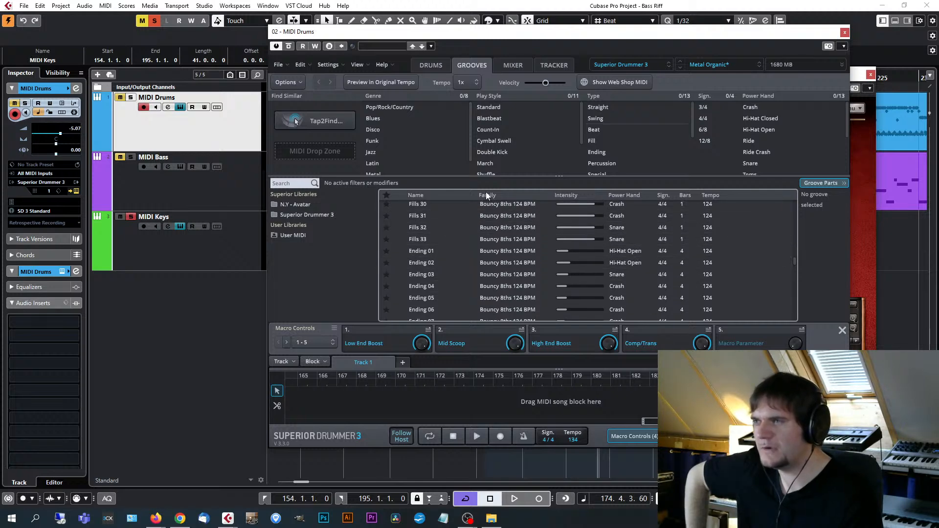
{"action": "scroll", "coordinate": [647, 270], "scroll_direction": "down", "scroll_amount": 10}
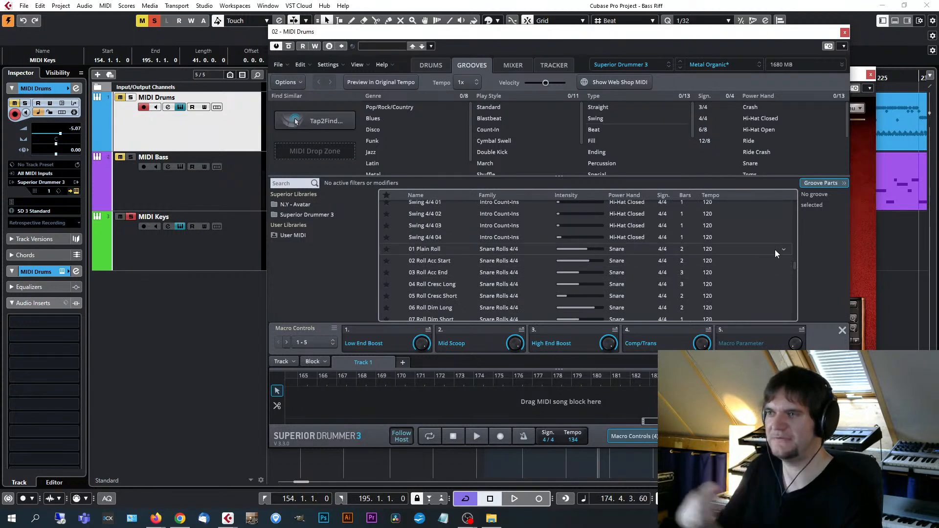
Add a Ride Bow verse groove to Track 1 at bar 144 and open it in the Grid Editor.
{"action": "left_click_drag", "start_coordinate": [795, 265], "coordinate": [797, 311]}
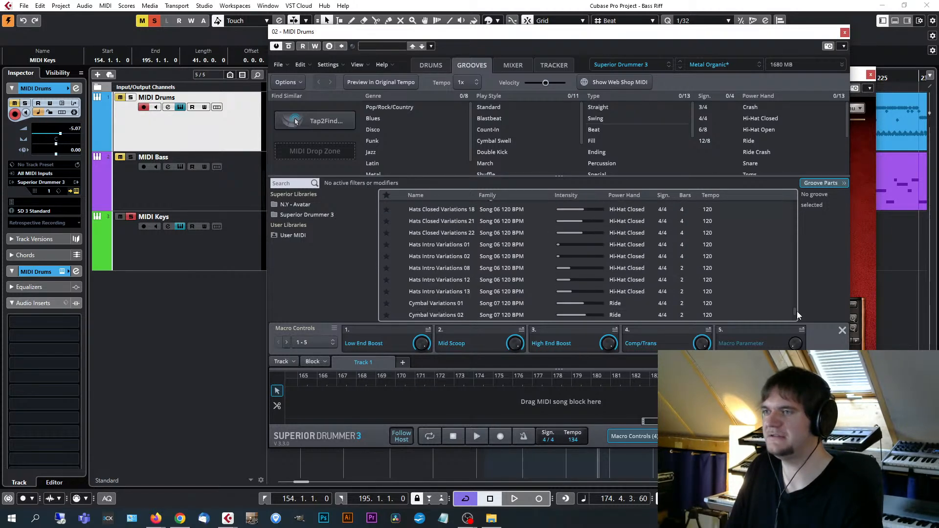
{"action": "left_click_drag", "start_coordinate": [453, 268], "coordinate": [337, 410]}
{"action": "double_click", "coordinate": [351, 403]}
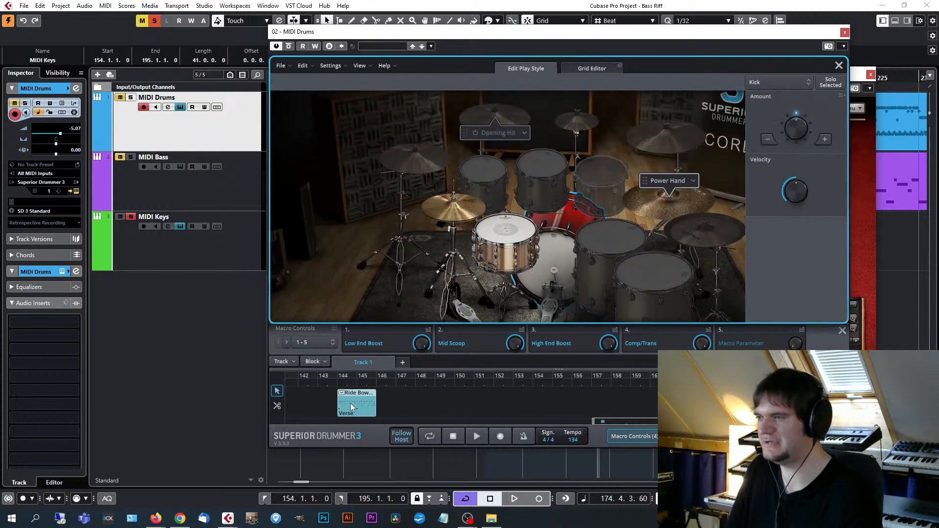
{"action": "left_click", "coordinate": [591, 69]}
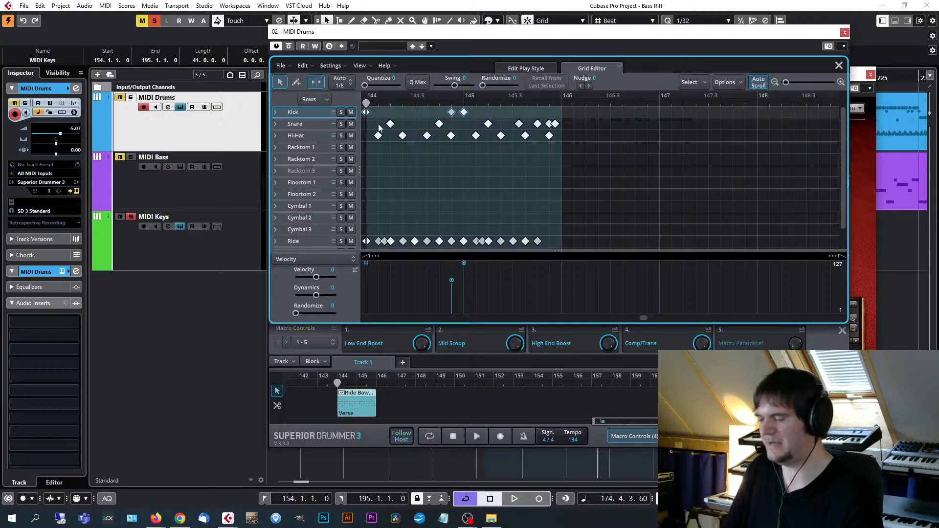
Turn off all track mutes and solos, then audition the first hi-hat hit and play the groove in the Grid Editor.
{"action": "scroll", "coordinate": [430, 131], "scroll_direction": "up", "scroll_amount": 4}
{"action": "scroll", "coordinate": [503, 188], "scroll_direction": "down", "scroll_amount": 1}
{"action": "scroll", "coordinate": [422, 150], "scroll_direction": "up", "scroll_amount": 1}
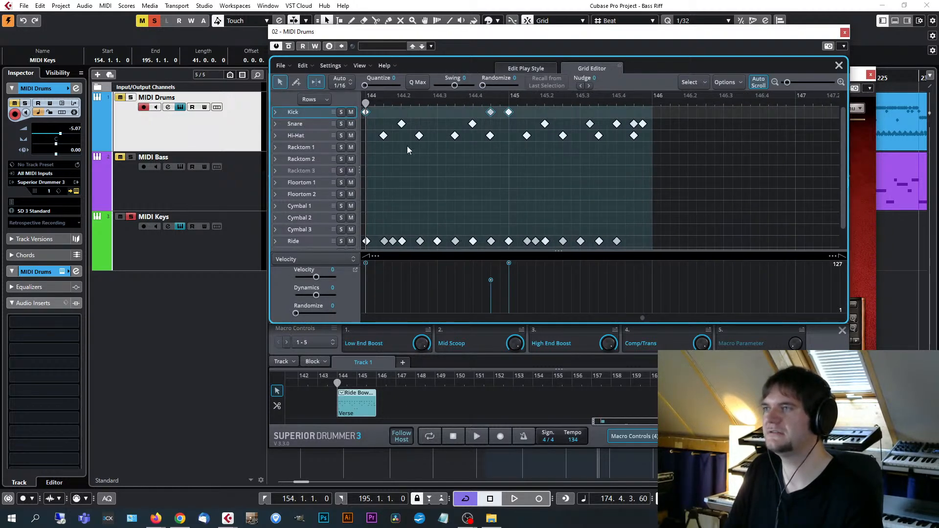
{"action": "left_click", "coordinate": [384, 136]}
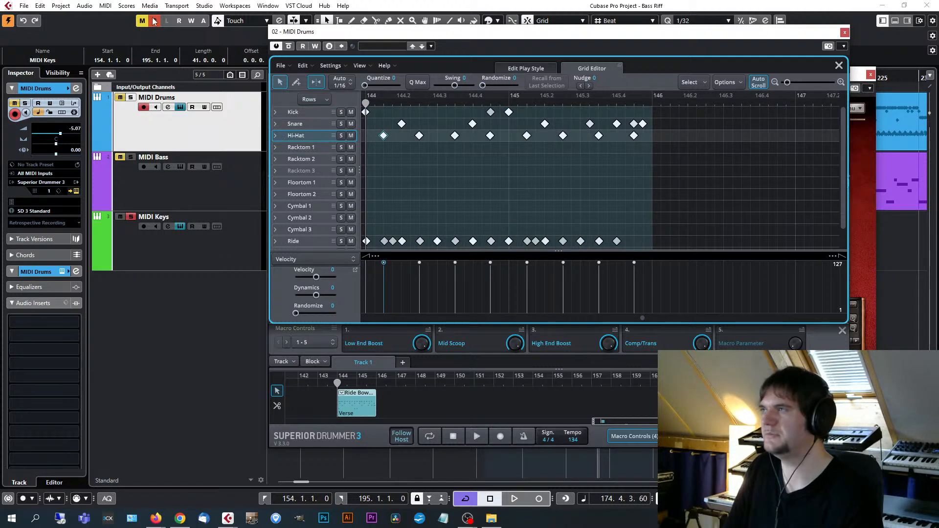
{"action": "left_click", "coordinate": [120, 157]}
{"action": "left_click", "coordinate": [384, 136]}
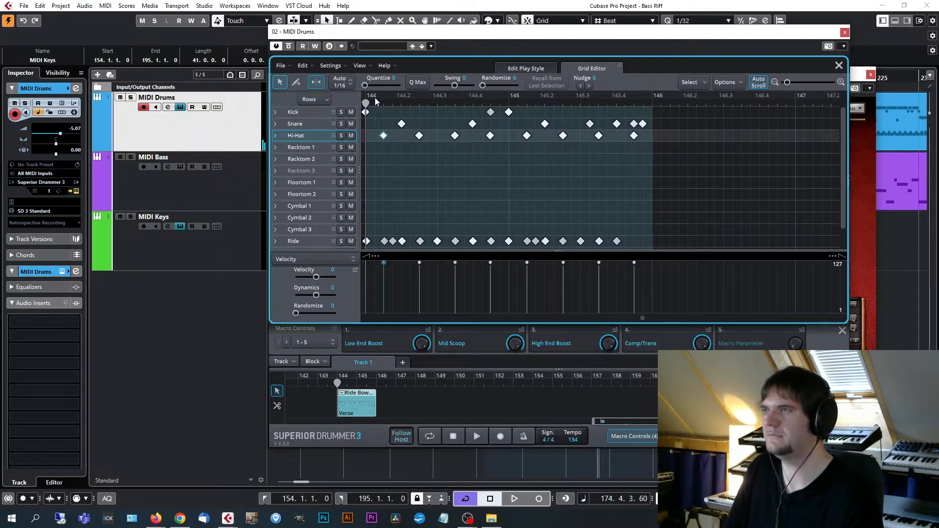
{"action": "key", "text": "space"}
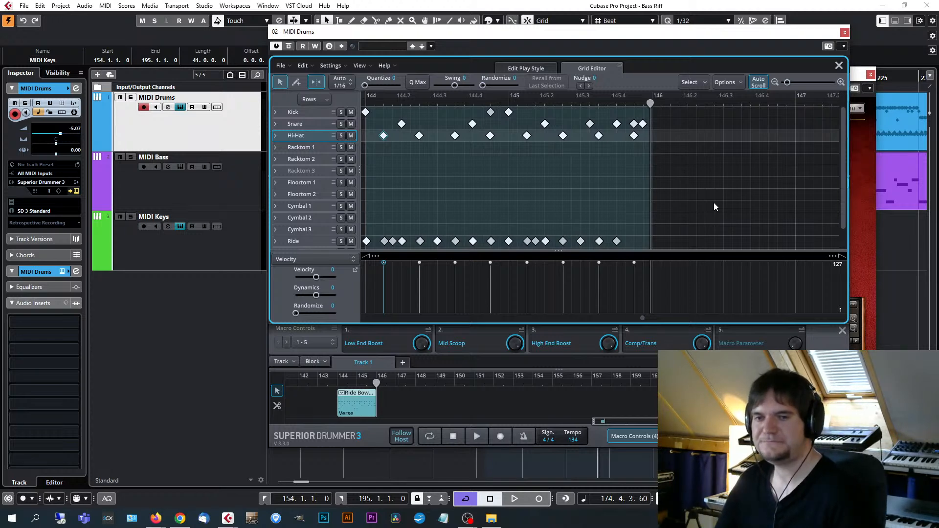
Close the Superior Drummer 3 and EZkeys windows and set the project cursor to bar 149.
{"action": "left_click_drag", "start_coordinate": [792, 33], "coordinate": [792, 50]}
{"action": "left_click", "coordinate": [844, 50]}
{"action": "left_click_drag", "start_coordinate": [580, 78], "coordinate": [483, 111]}
{"action": "left_click", "coordinate": [455, 76]}
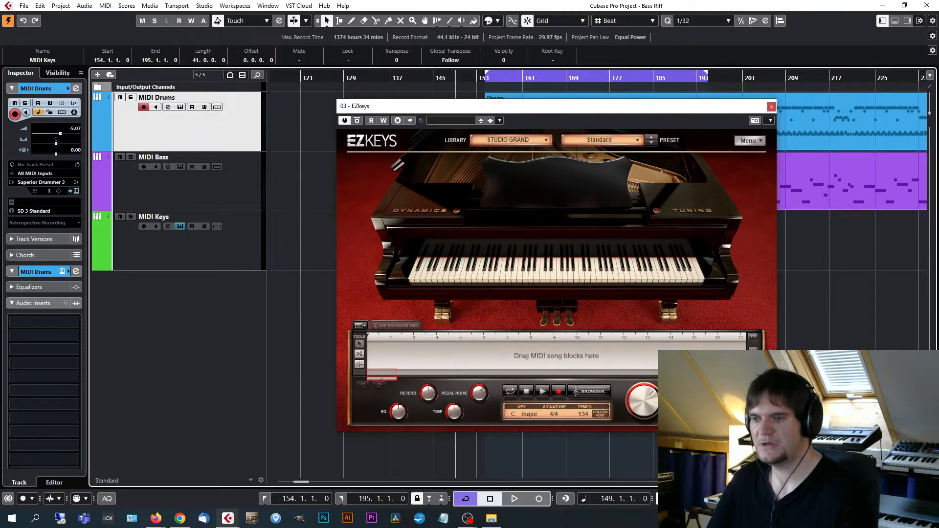
{"action": "left_click", "coordinate": [771, 106]}
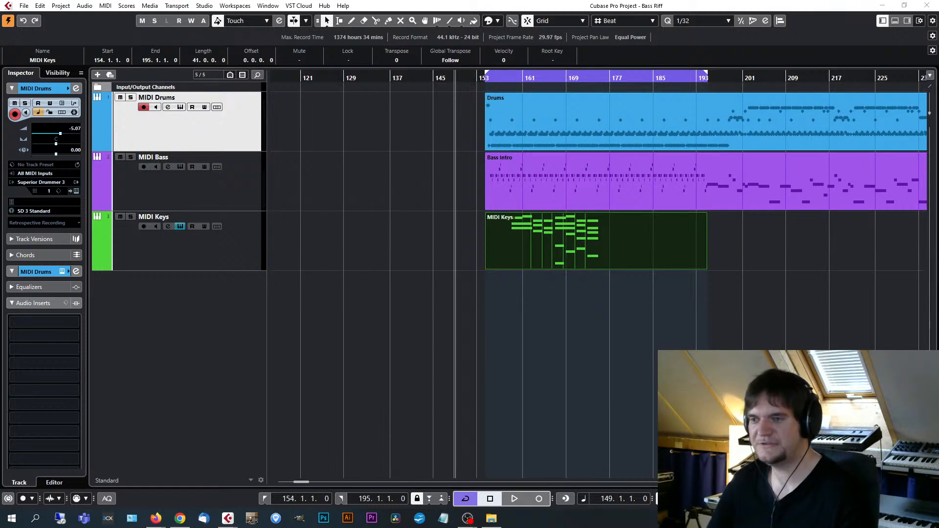
Switch to RME TotalMix FX and pull the ADAT 9/10 hardware input fader all the way down.
{"action": "left_click", "coordinate": [812, 518]}
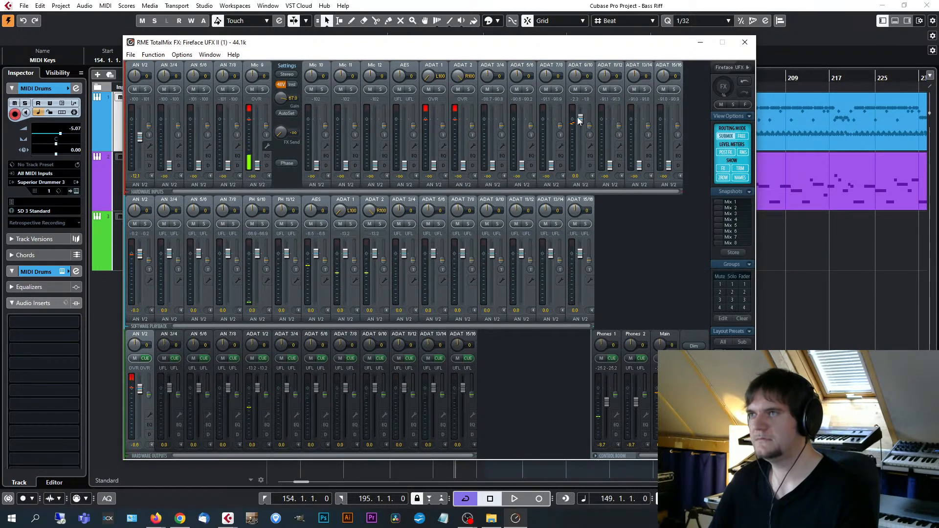
{"action": "left_click_drag", "start_coordinate": [581, 120], "coordinate": [582, 176]}
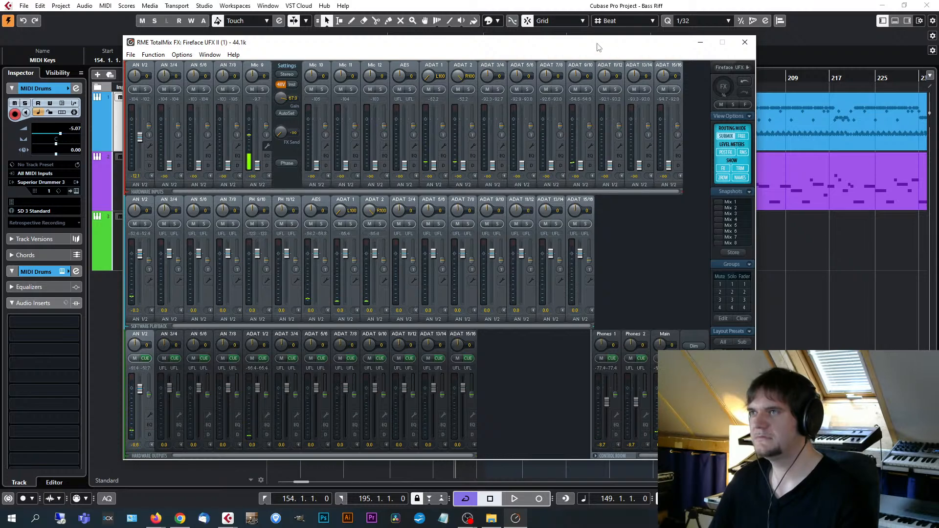
{"action": "left_click_drag", "start_coordinate": [598, 44], "coordinate": [732, 62]}
Return to the Cubase project, select the MIDI Keys track, and show its EZkeys Studio Grand again.
{"action": "left_click", "coordinate": [246, 257]}
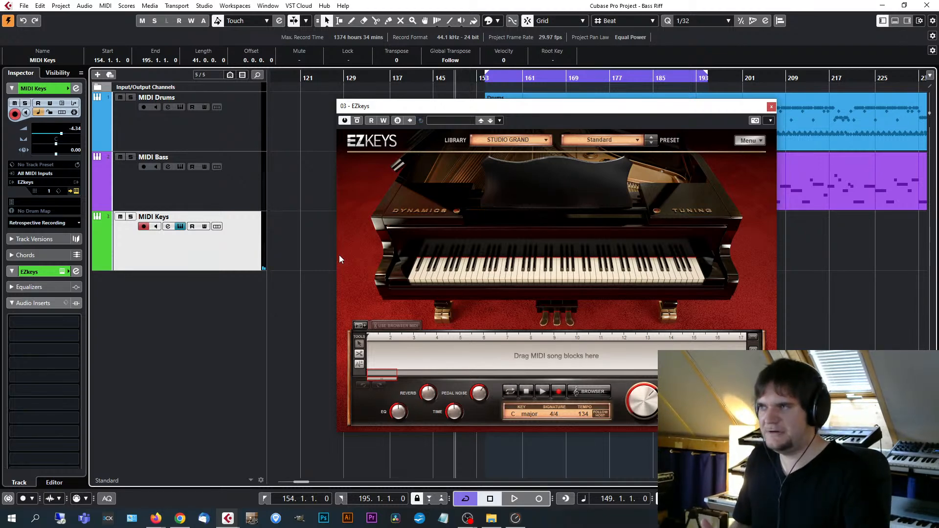
{"action": "left_click_drag", "start_coordinate": [527, 107], "coordinate": [523, 103]}
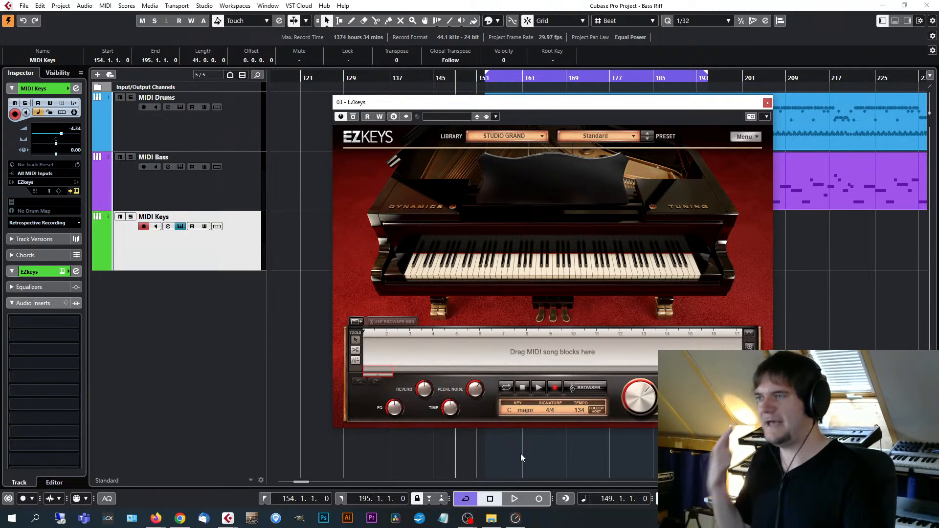
Switch to the open Keys project, activate it, and maximize its project window.
{"action": "left_click", "coordinate": [491, 519]}
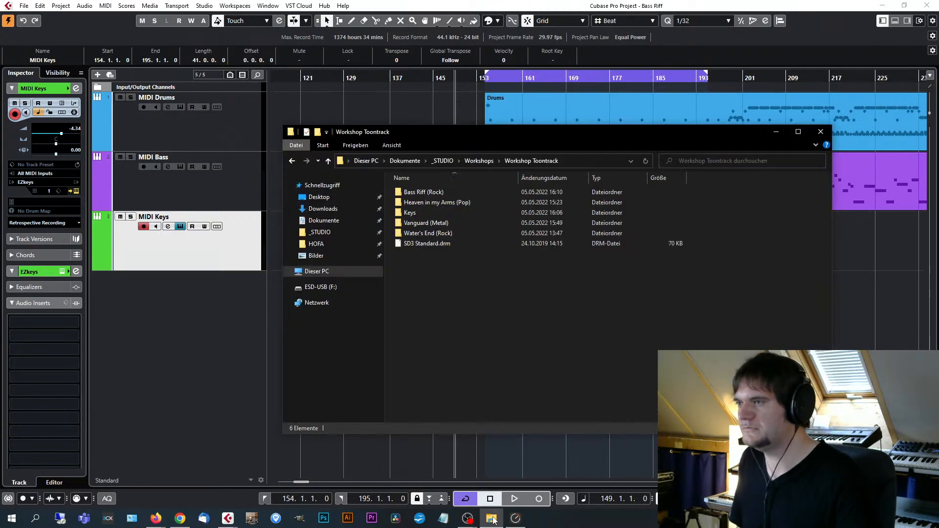
{"action": "left_click", "coordinate": [228, 518]}
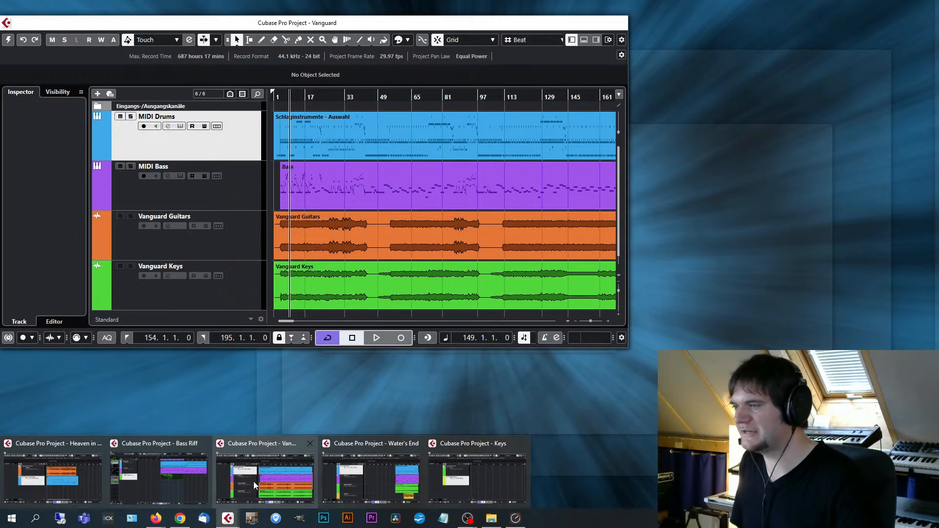
{"action": "left_click", "coordinate": [523, 488]}
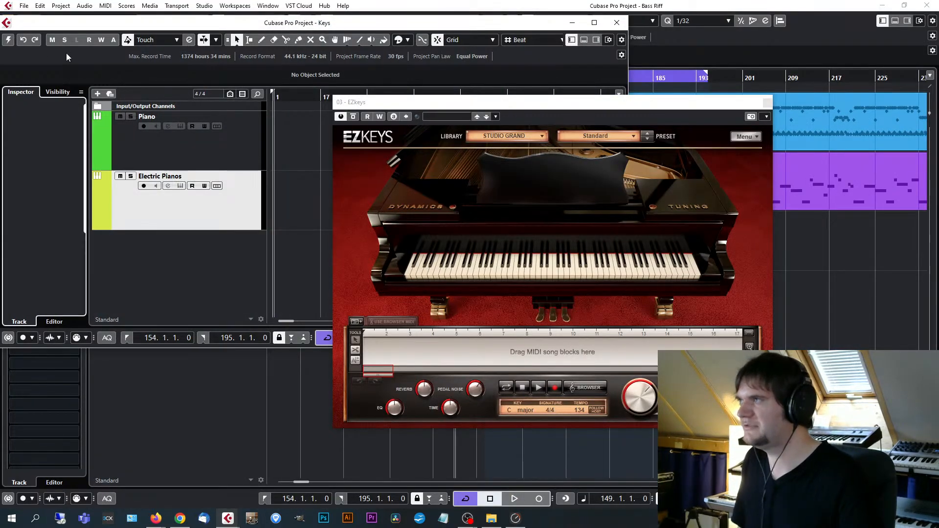
{"action": "left_click", "coordinate": [7, 40]}
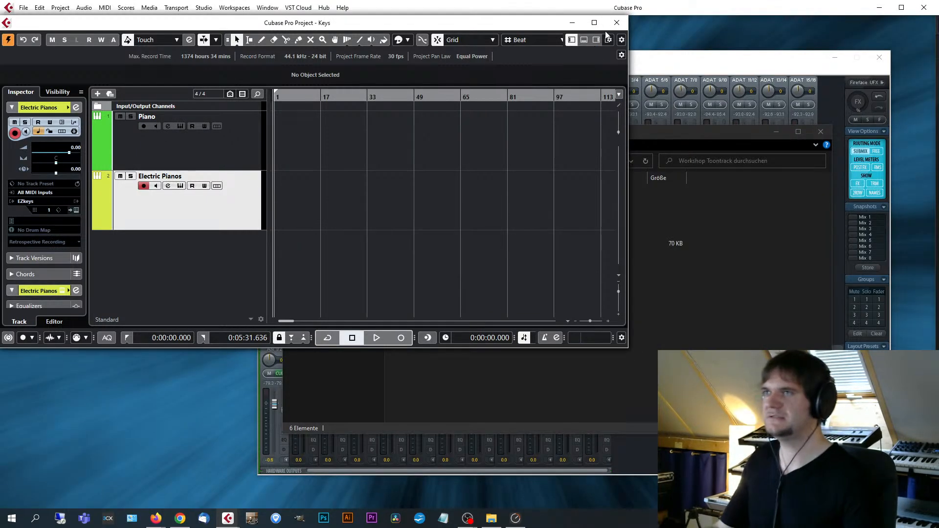
{"action": "left_click", "coordinate": [594, 22]}
Open EZkeys on the Piano track and load the Standard preset of the Studio Grand library.
{"action": "left_click", "coordinate": [241, 121]}
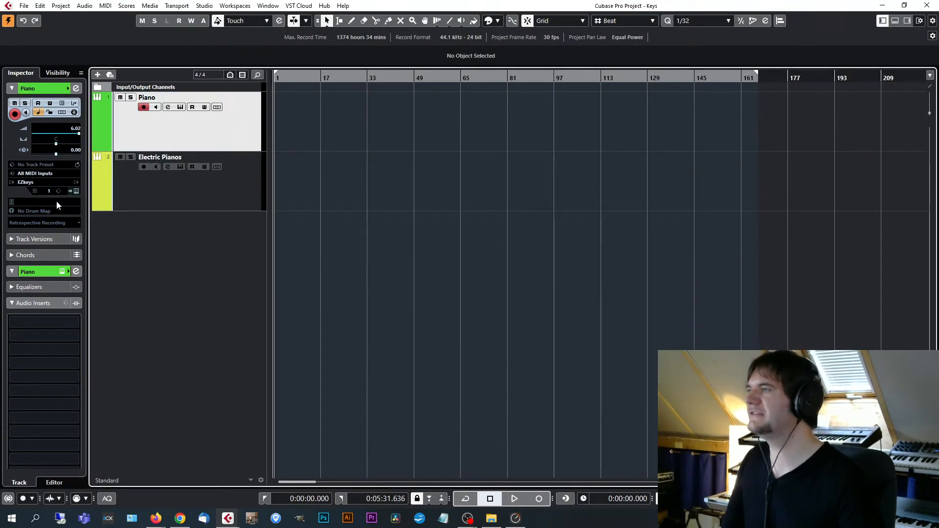
{"action": "left_click", "coordinate": [74, 191]}
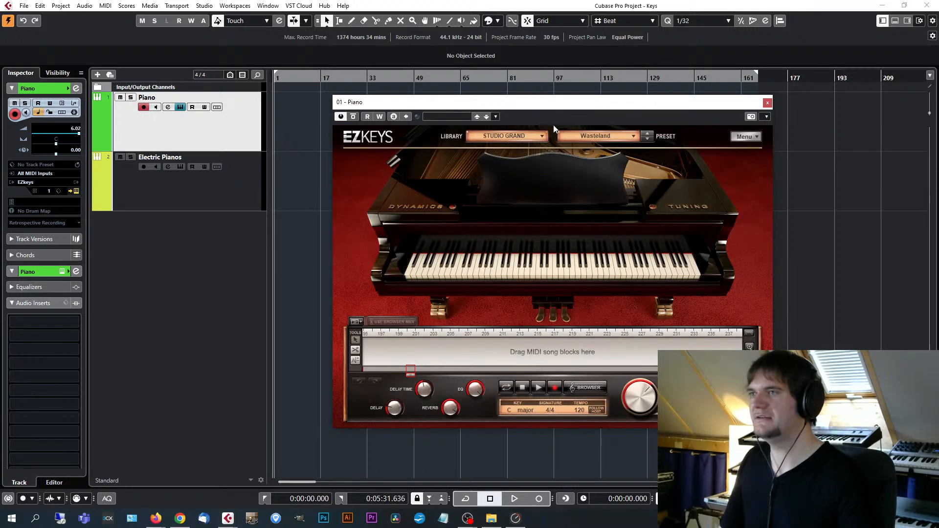
{"action": "left_click", "coordinate": [593, 139]}
{"action": "left_click", "coordinate": [588, 145]}
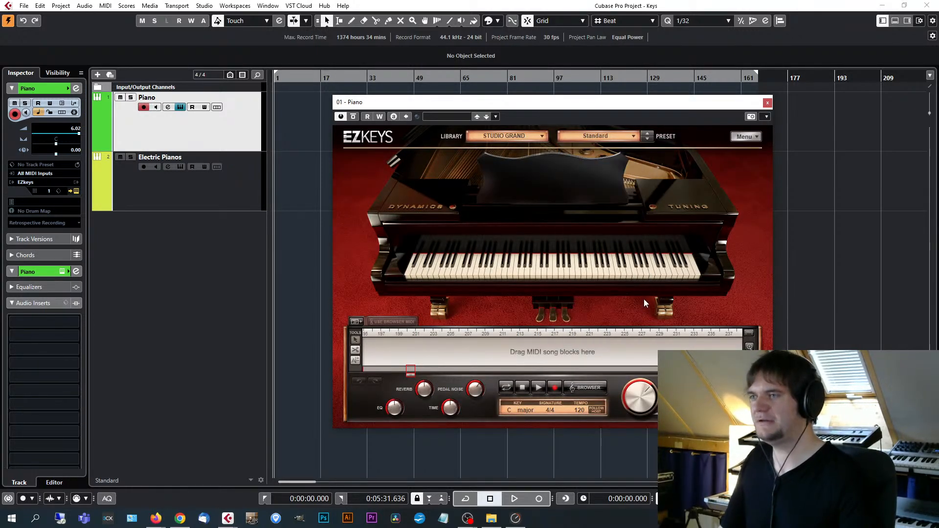
Reposition the Piano track's EZkeys window and load the Studio Grand presets Boogie Room, Atmos and Wasteland in turn.
{"action": "left_click_drag", "start_coordinate": [563, 103], "coordinate": [601, 91]}
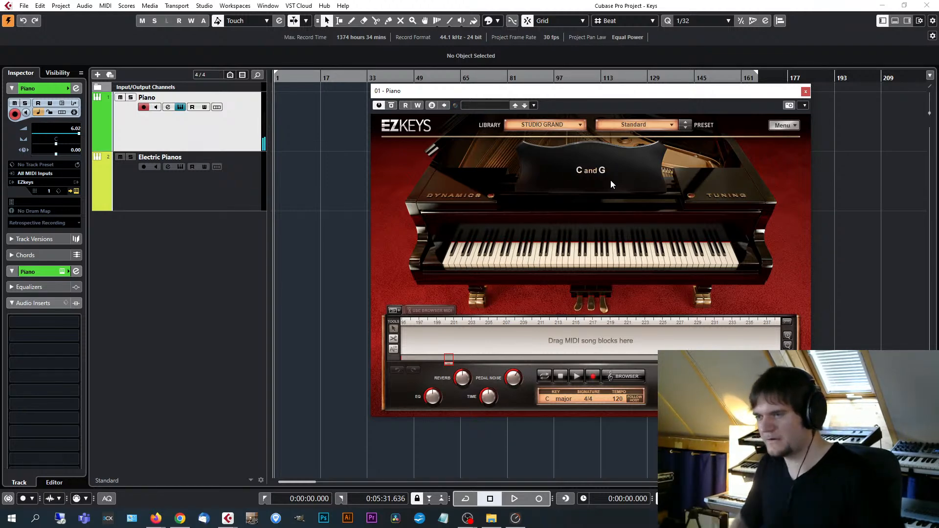
{"action": "left_click", "coordinate": [650, 126]}
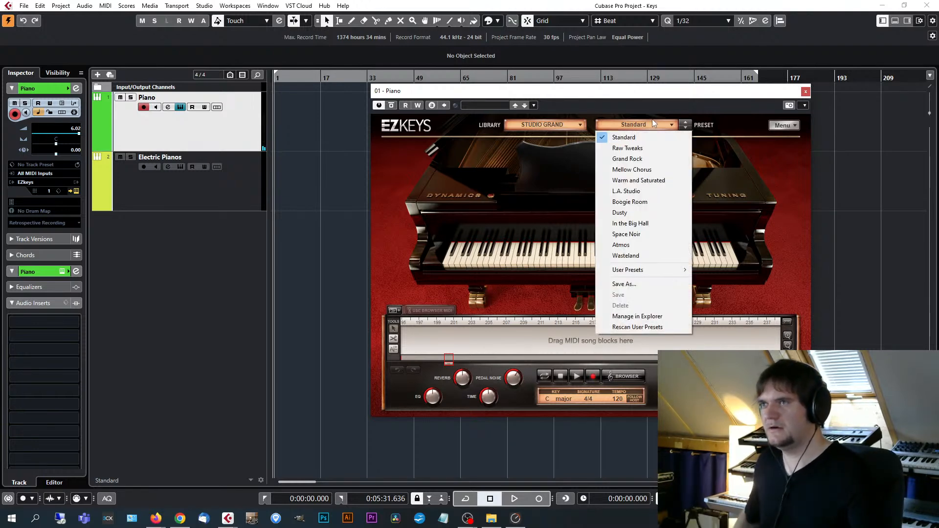
{"action": "left_click", "coordinate": [654, 201]}
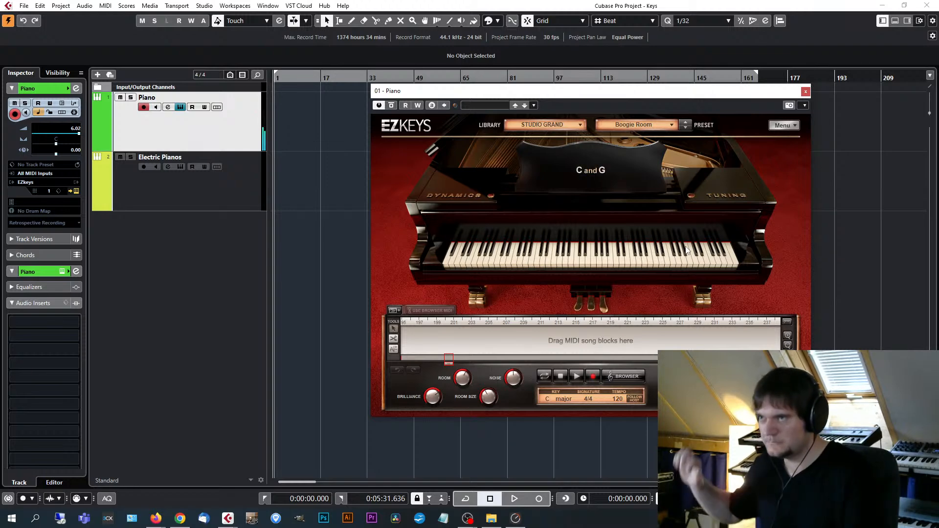
{"action": "left_click", "coordinate": [646, 126]}
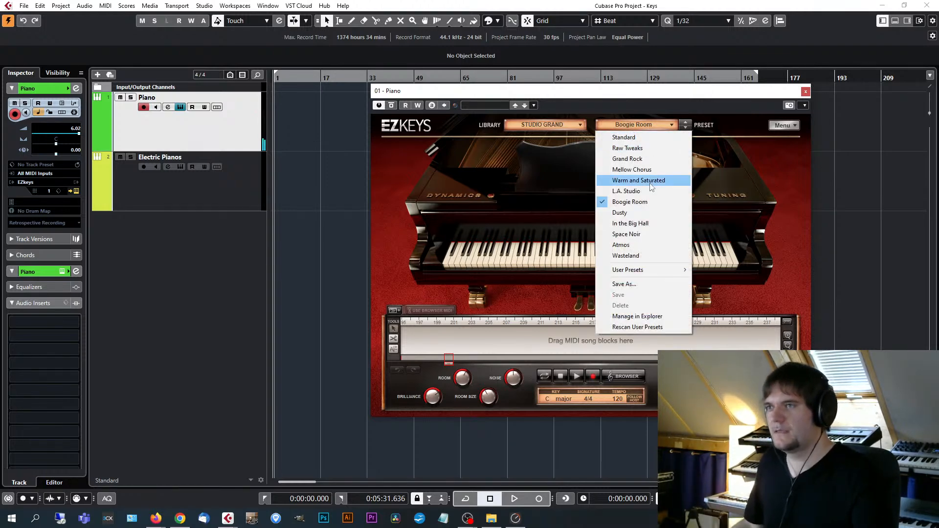
{"action": "left_click", "coordinate": [659, 244]}
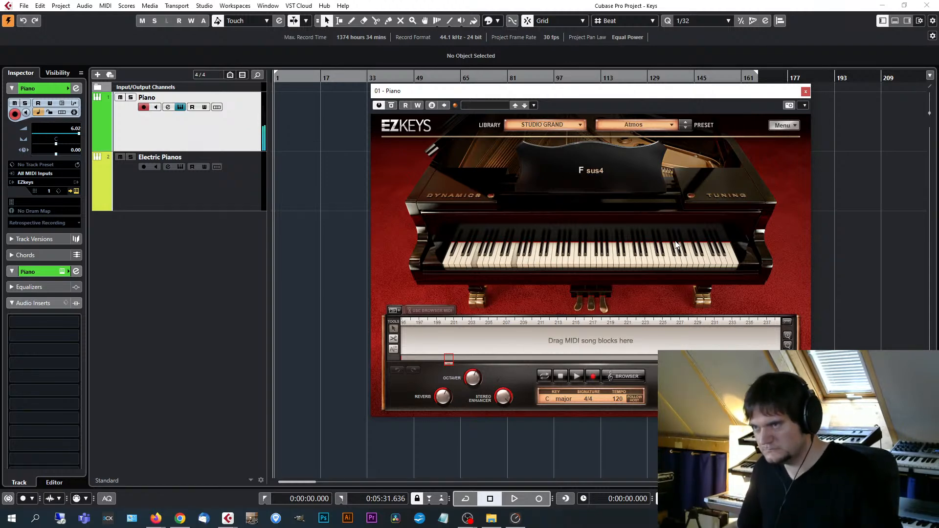
{"action": "left_click", "coordinate": [651, 130]}
{"action": "left_click", "coordinate": [638, 256]}
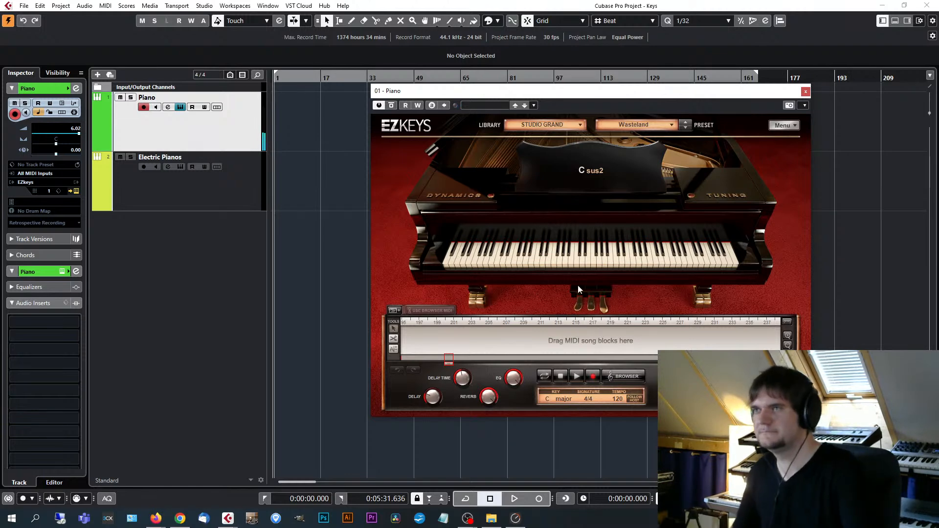
Close the Piano track's EZkeys window and open the EZkeys instrument of the Electric Pianos track.
{"action": "left_click", "coordinate": [806, 91]}
{"action": "left_click", "coordinate": [245, 183]}
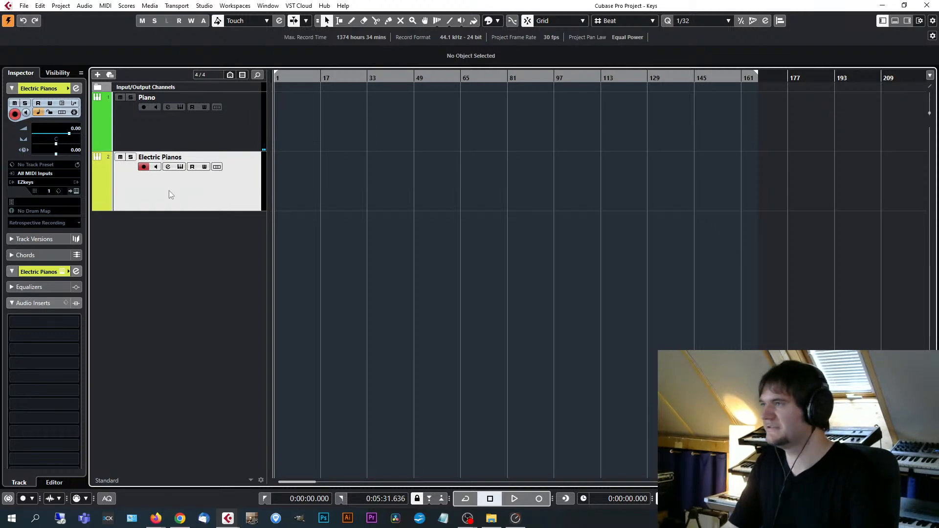
{"action": "left_click", "coordinate": [76, 190]}
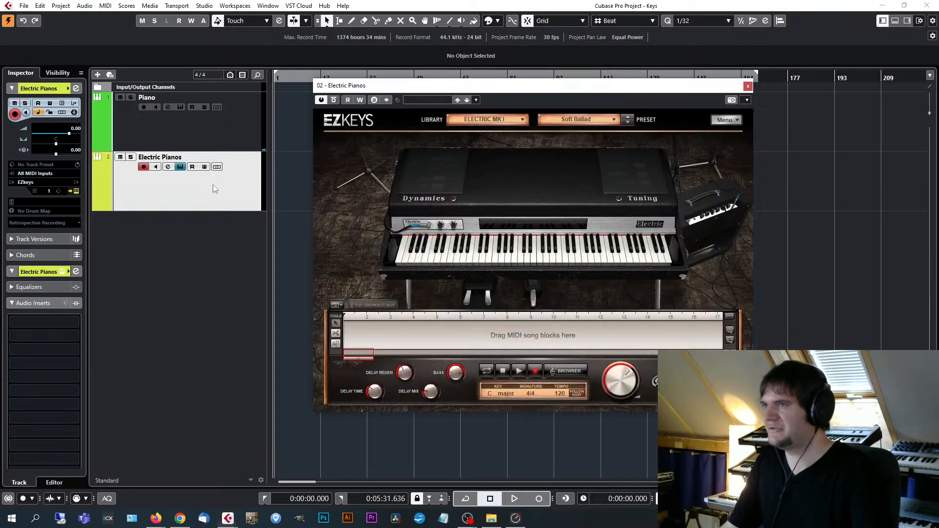
Switch the Electric Pianos instrument to the Electric 200A library and keep its Default preset.
{"action": "left_click", "coordinate": [514, 121]}
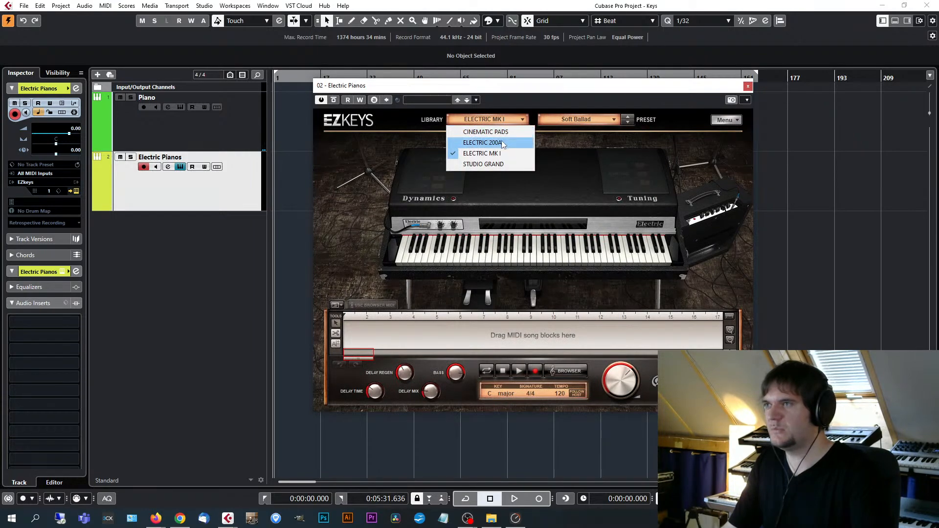
{"action": "left_click", "coordinate": [501, 140]}
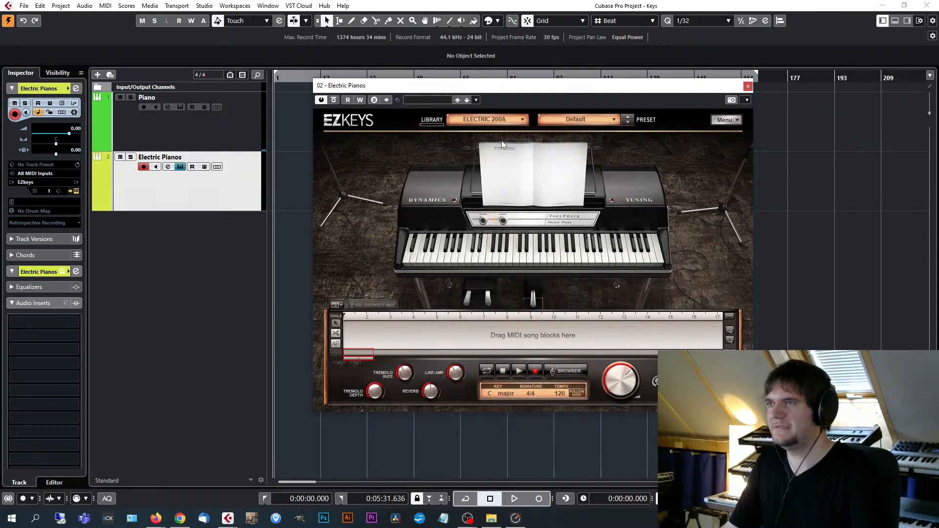
{"action": "left_click", "coordinate": [609, 120]}
{"action": "left_click", "coordinate": [662, 88]}
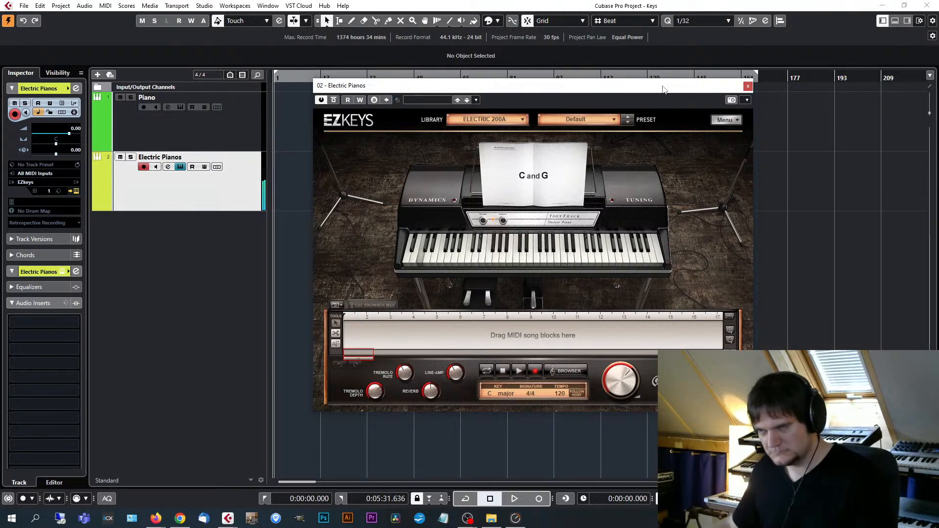
Load the Tremolo Delay preset of the Electric 200A library, followed by the Clean Ambience preset.
{"action": "left_click", "coordinate": [602, 118]}
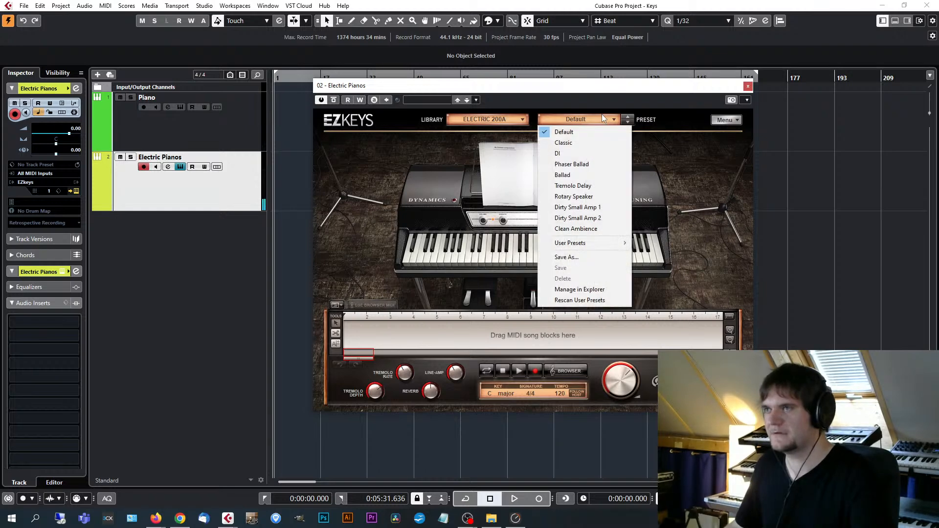
{"action": "left_click", "coordinate": [600, 187]}
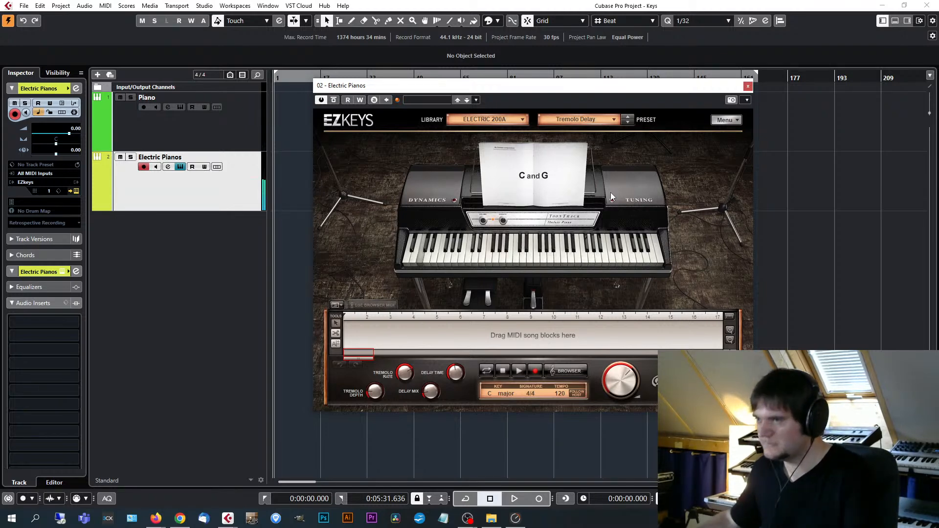
{"action": "left_click", "coordinate": [585, 118]}
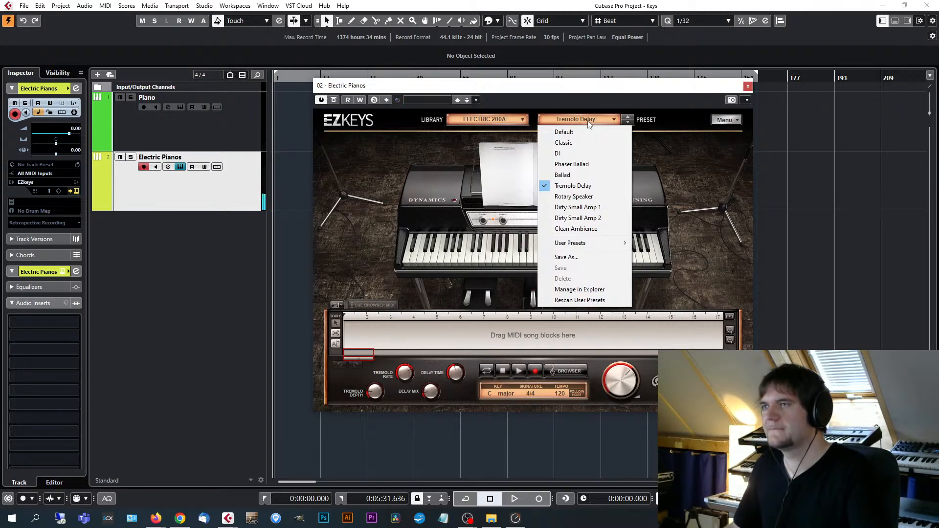
{"action": "left_click", "coordinate": [595, 229]}
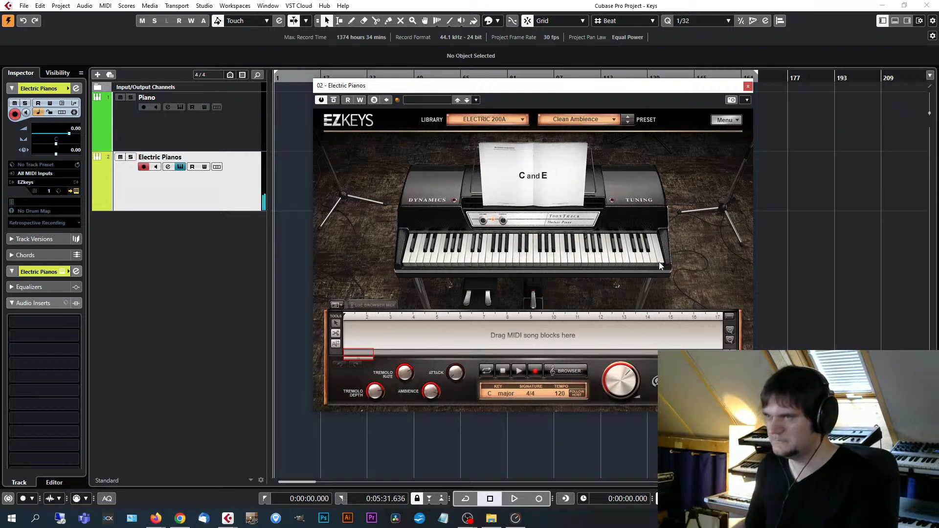
Switch the Electric Pianos instrument to the Electric MK I library and load its Distorted Ambience preset.
{"action": "left_click", "coordinate": [512, 117]}
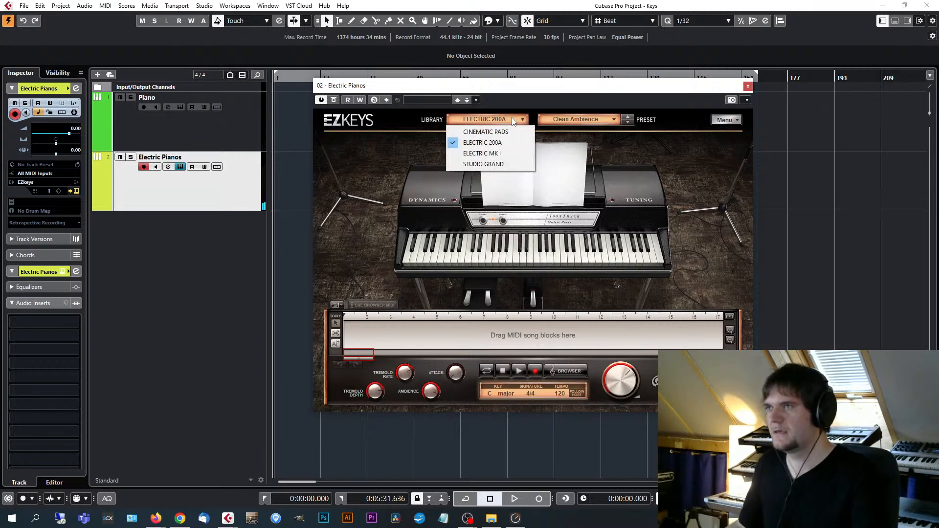
{"action": "left_click", "coordinate": [484, 153]}
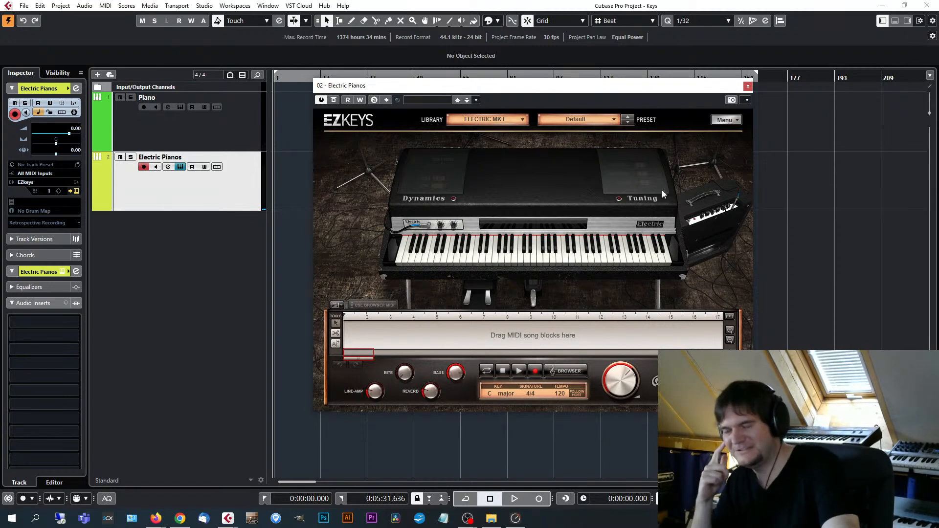
{"action": "left_click", "coordinate": [612, 124]}
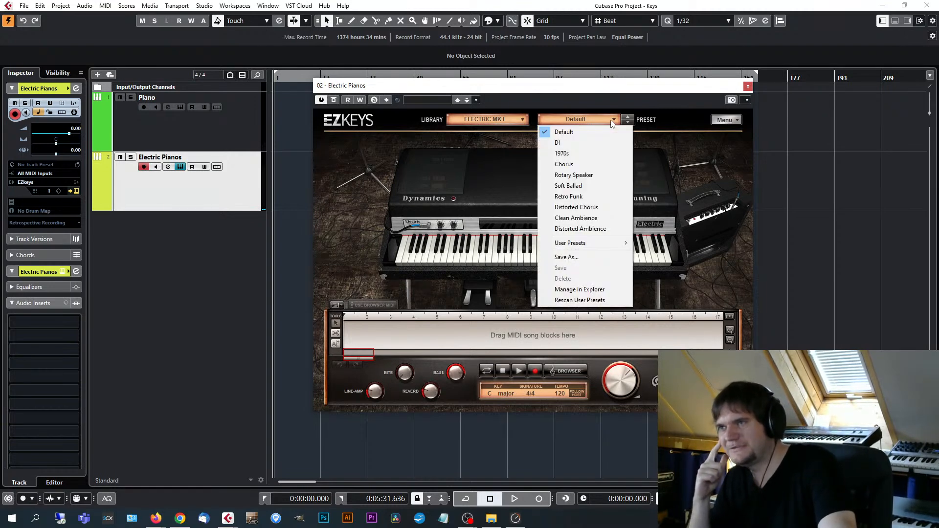
{"action": "left_click", "coordinate": [600, 228]}
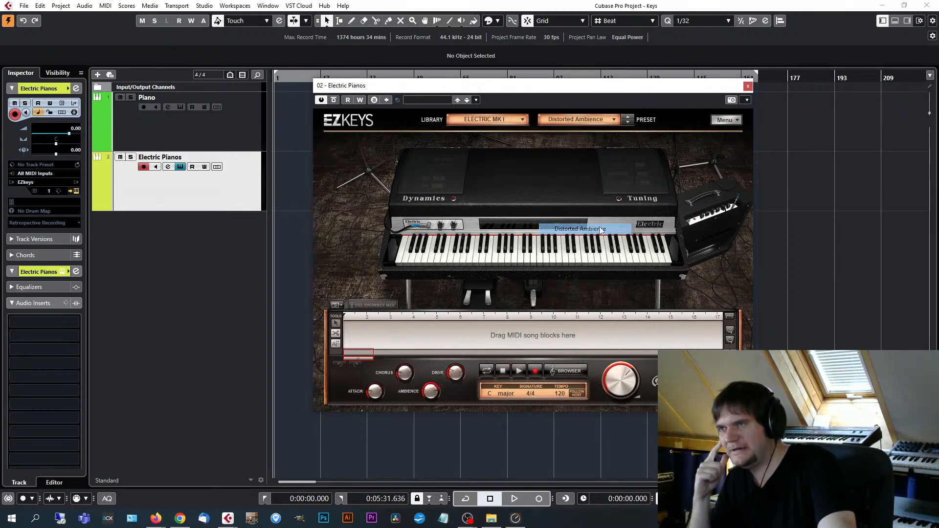